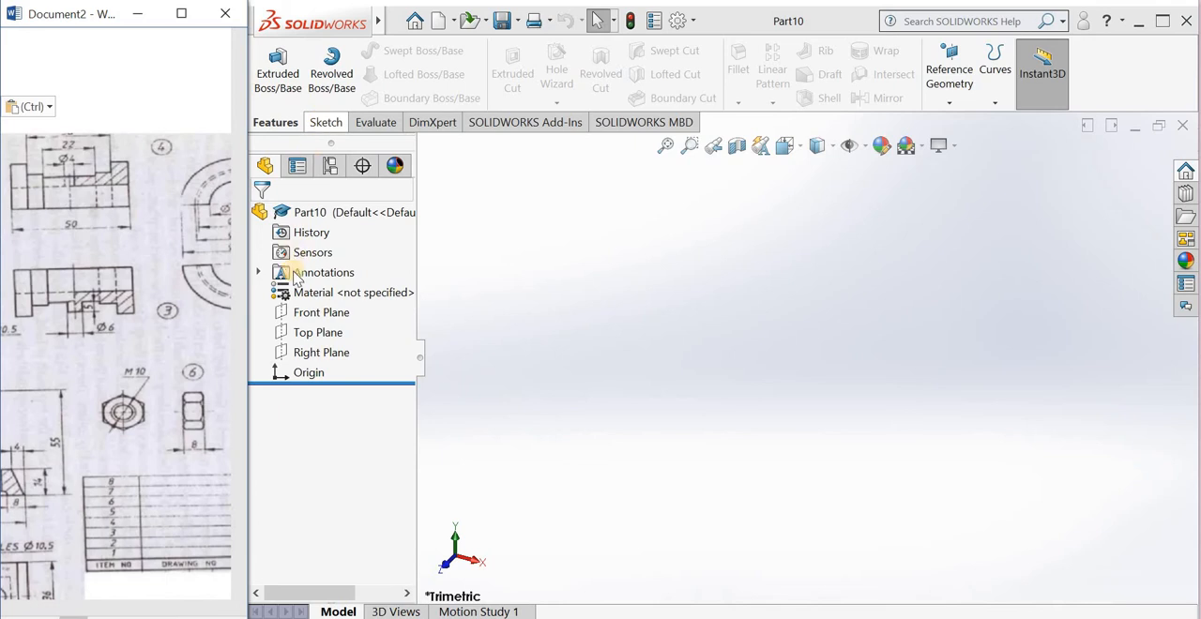
Step: Start a sketch on the Front Plane and draw a horizontal construction centerline through the origin
left_click(304, 312)
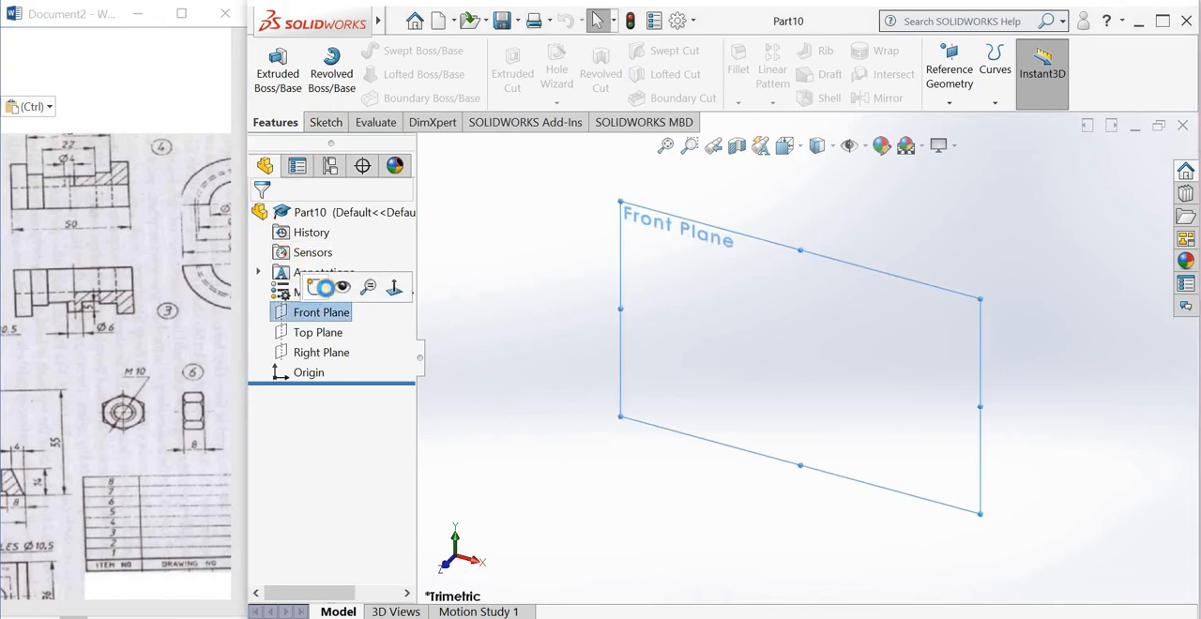
left_click(323, 288)
left_click(374, 50)
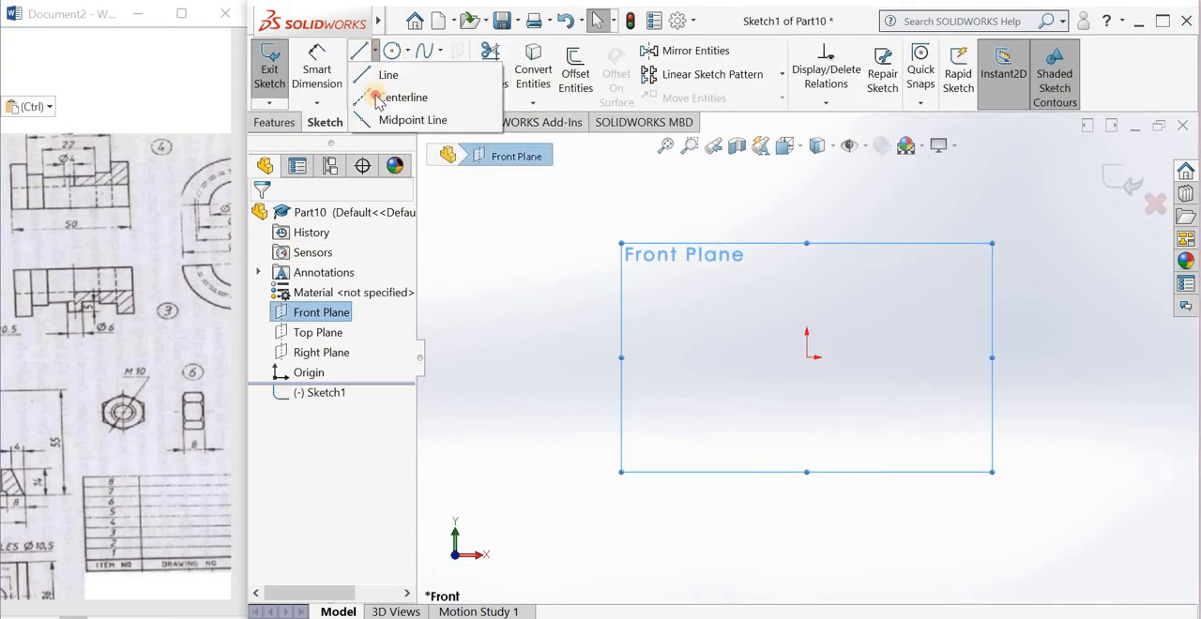
left_click(376, 98)
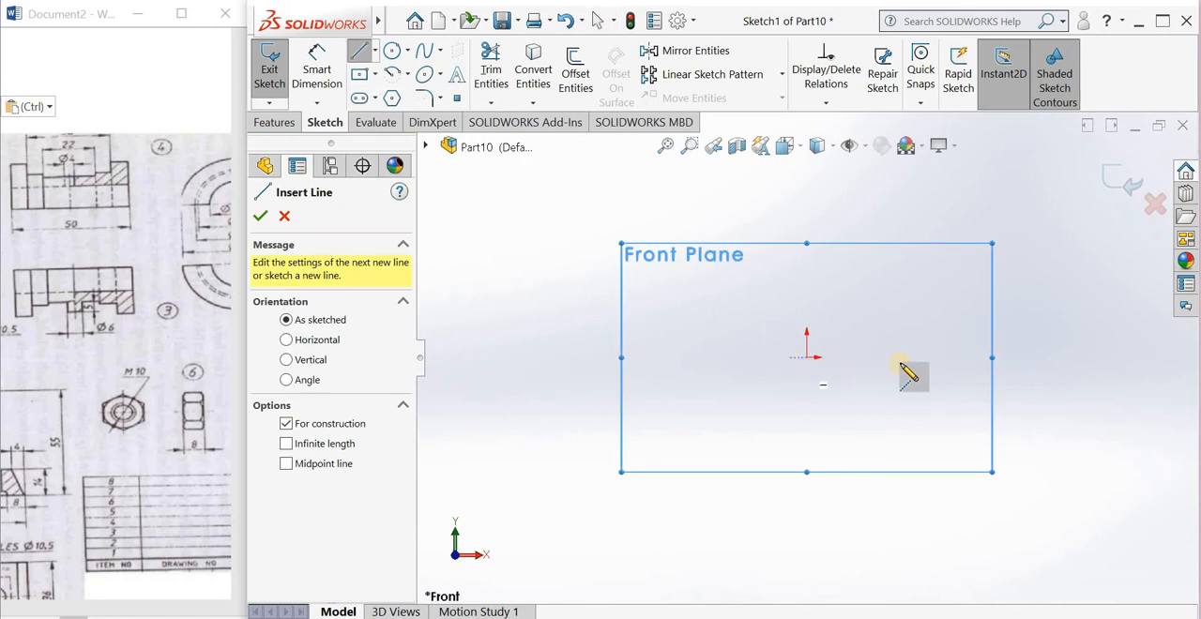
left_click(806, 356)
left_click(899, 358)
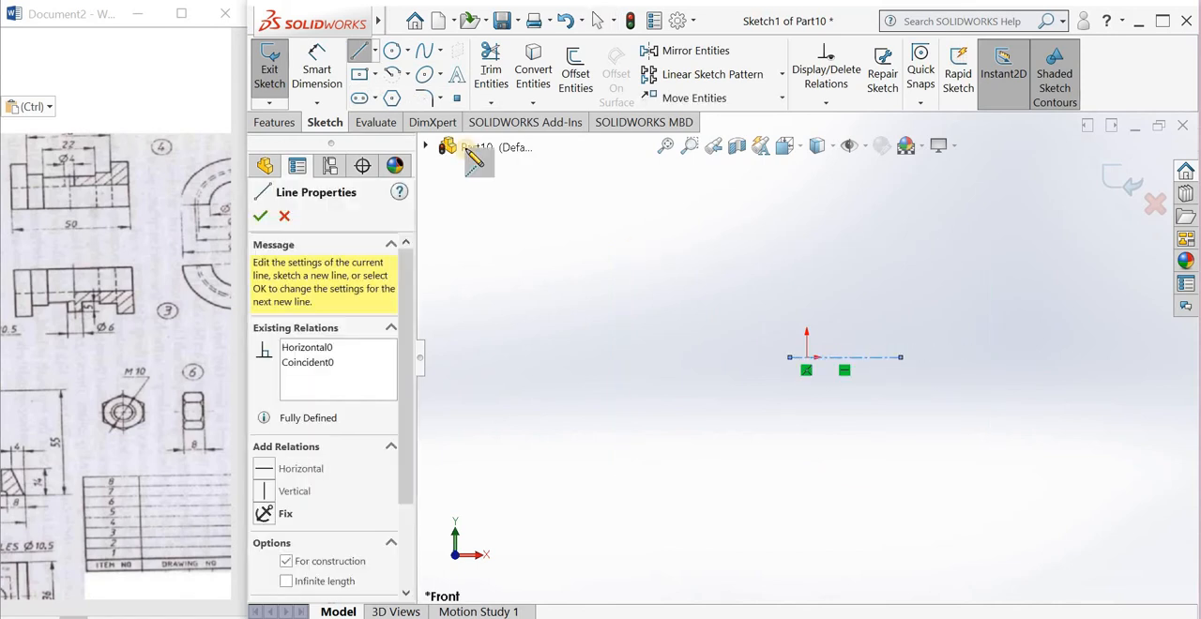
Step: Sketch the right half of a stepped U-shaped profile above the centerline, about 55 mm wide and 45 mm tall, open at the origin's vertical
left_click(356, 54)
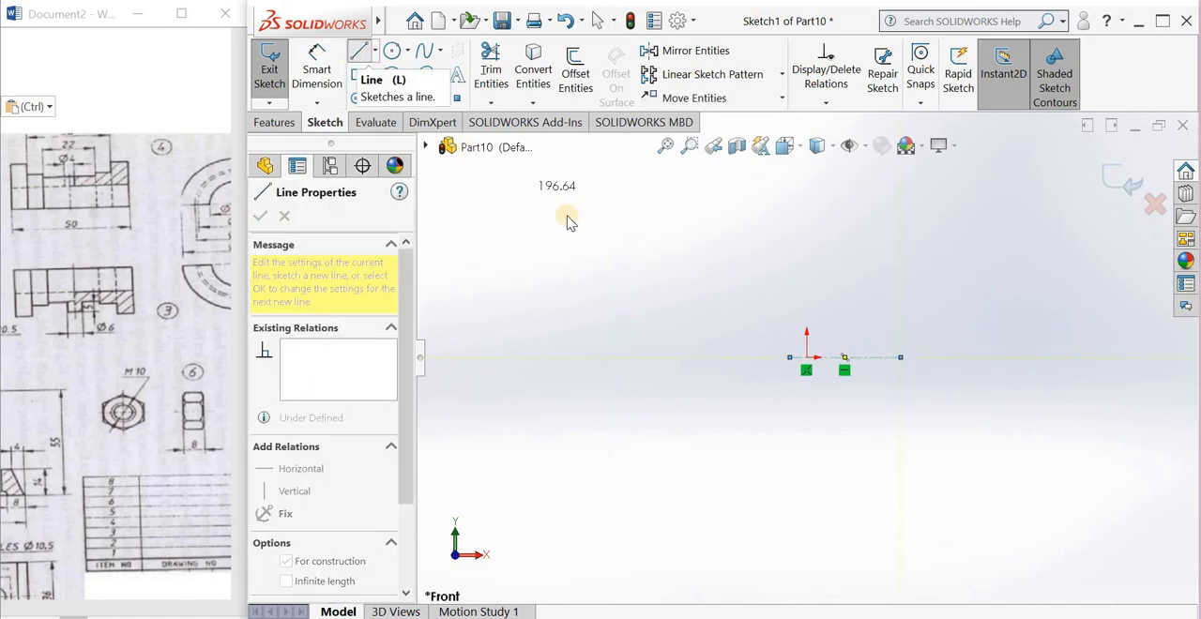
left_click(969, 356)
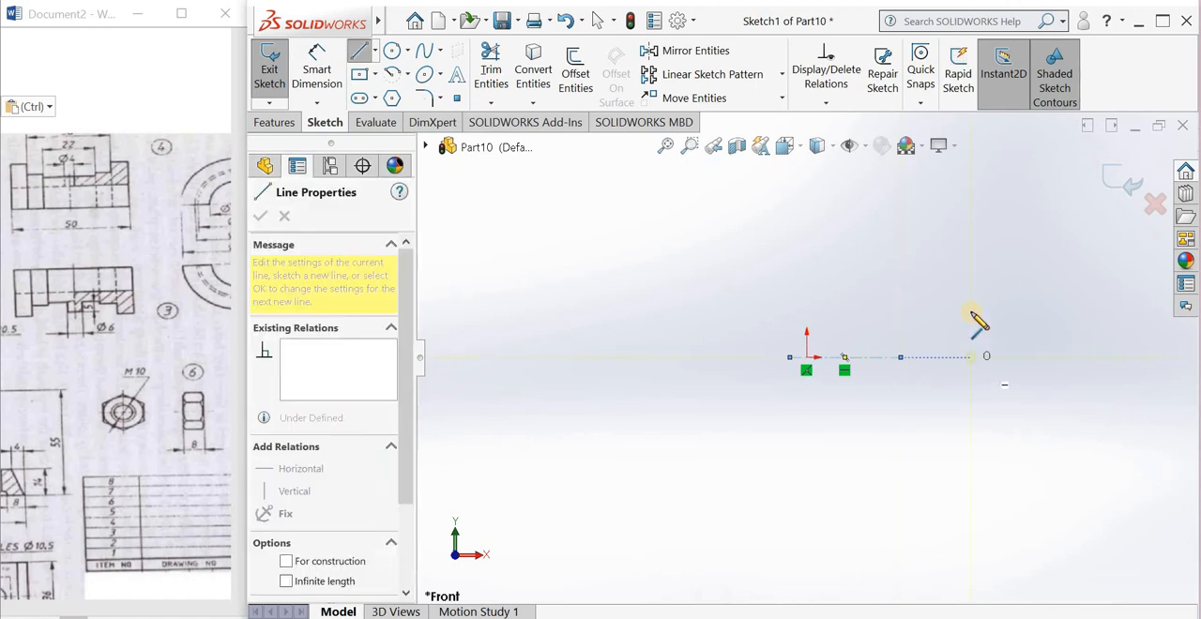
key("Escape")
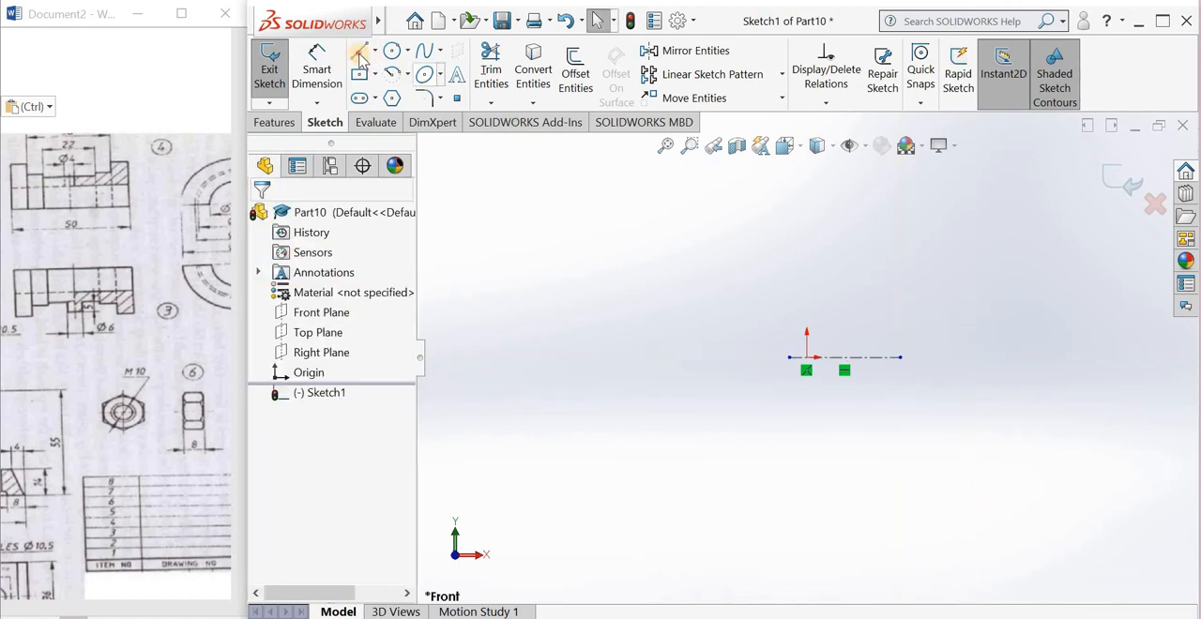
left_click(805, 314)
left_click(922, 313)
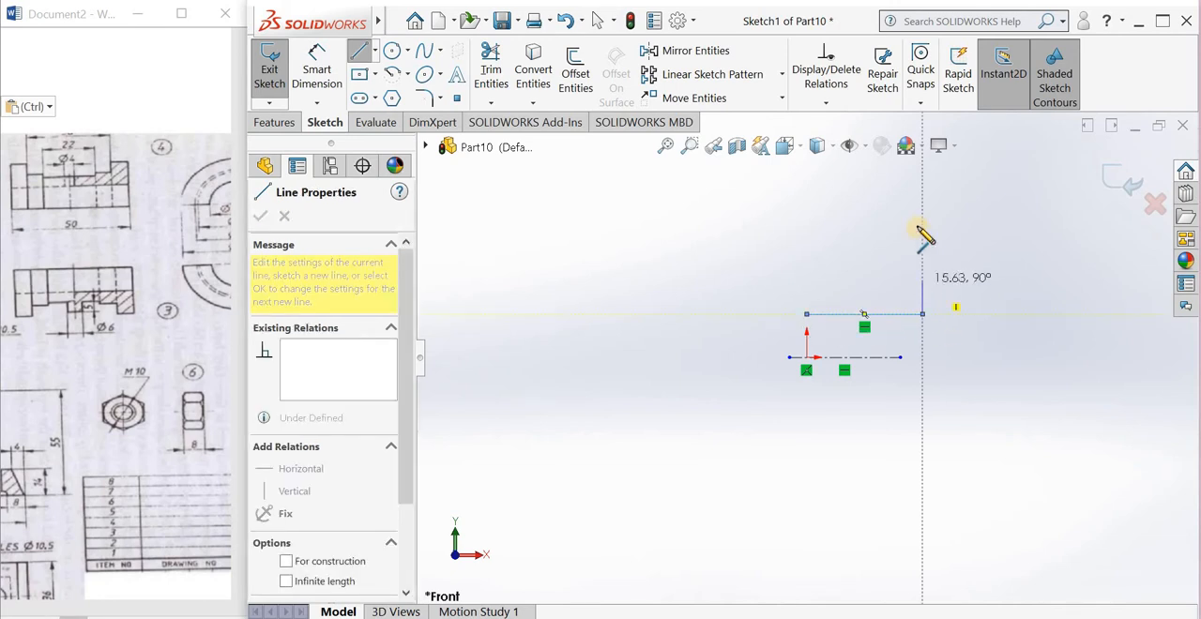
left_click(922, 220)
left_click(900, 221)
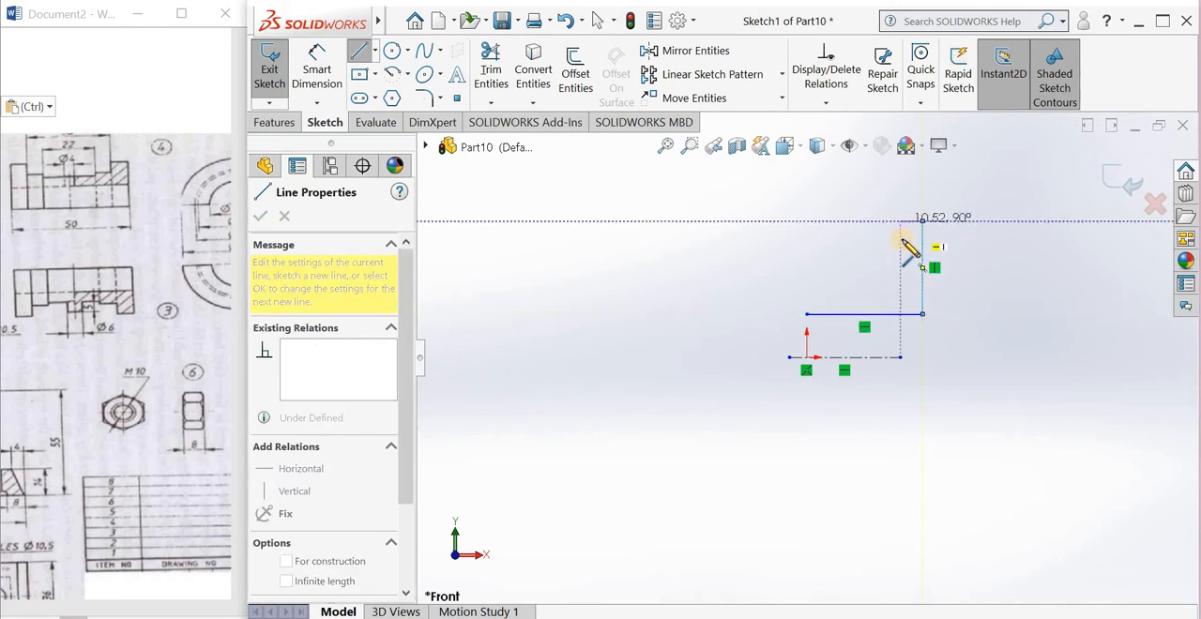
left_click(900, 251)
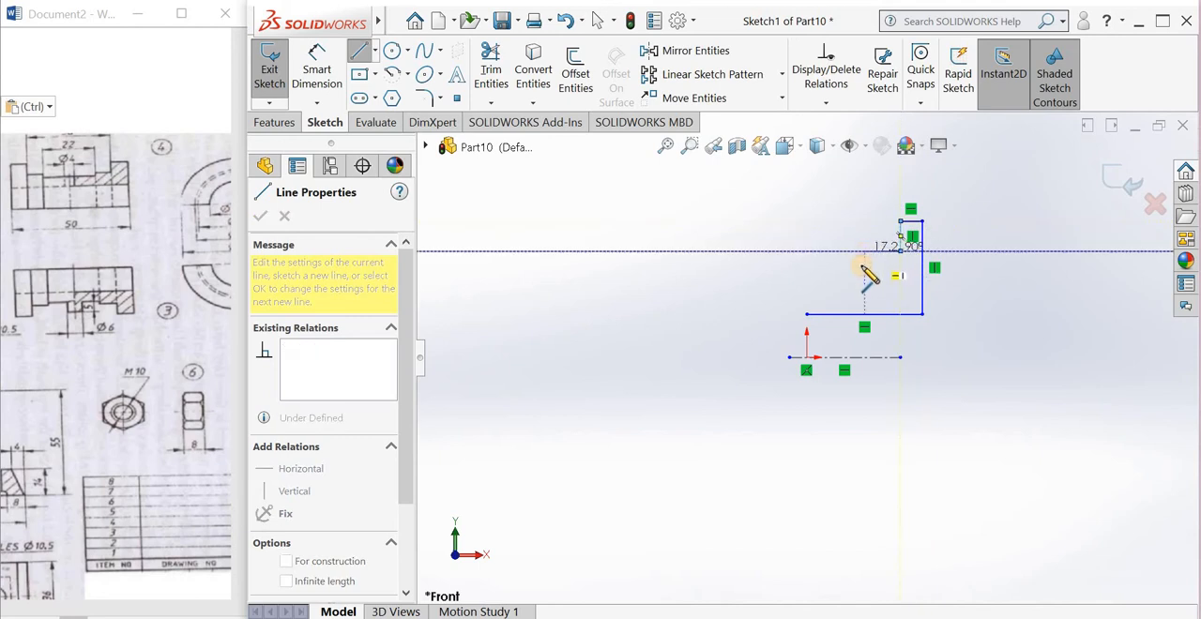
left_click(864, 251)
left_click(806, 272)
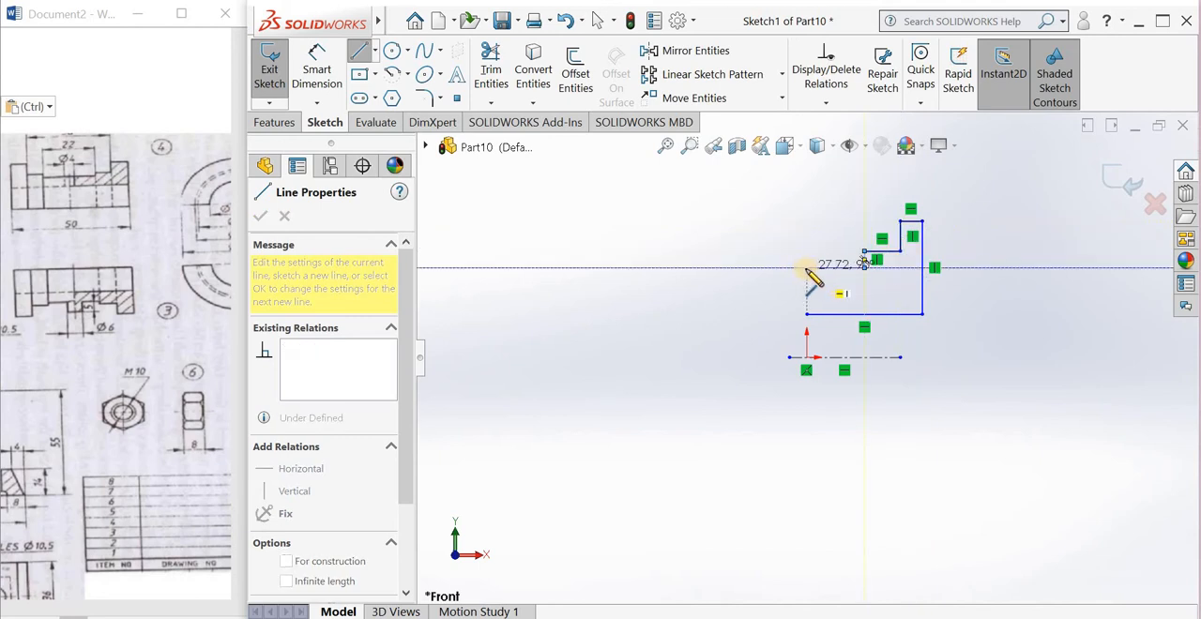
left_click(807, 267)
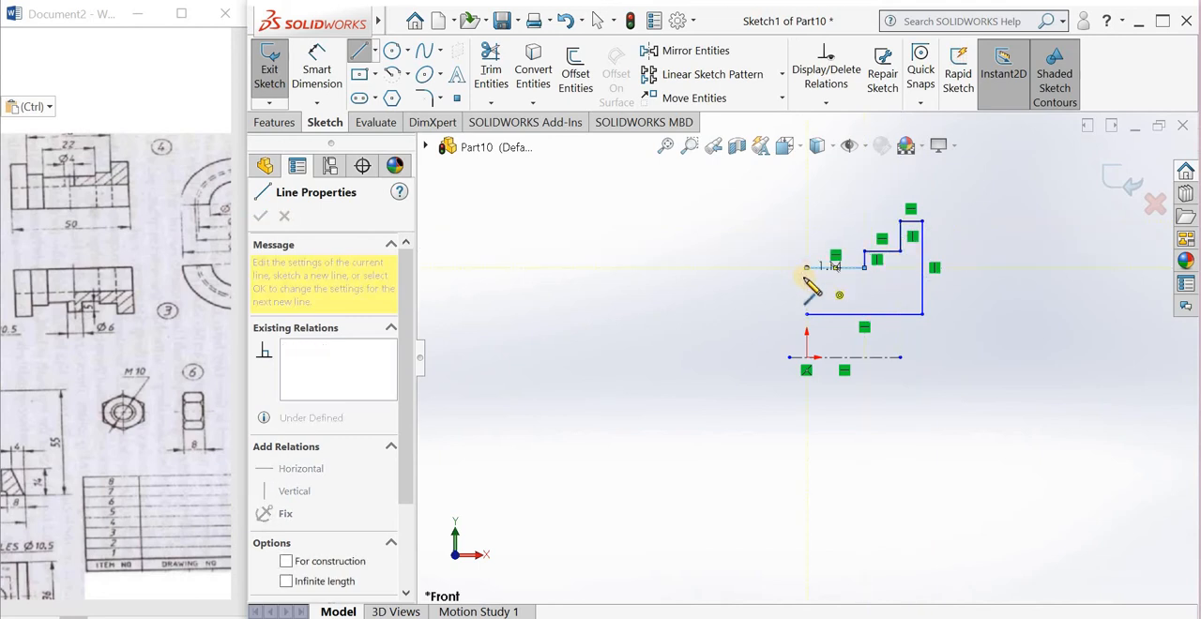
key("Escape")
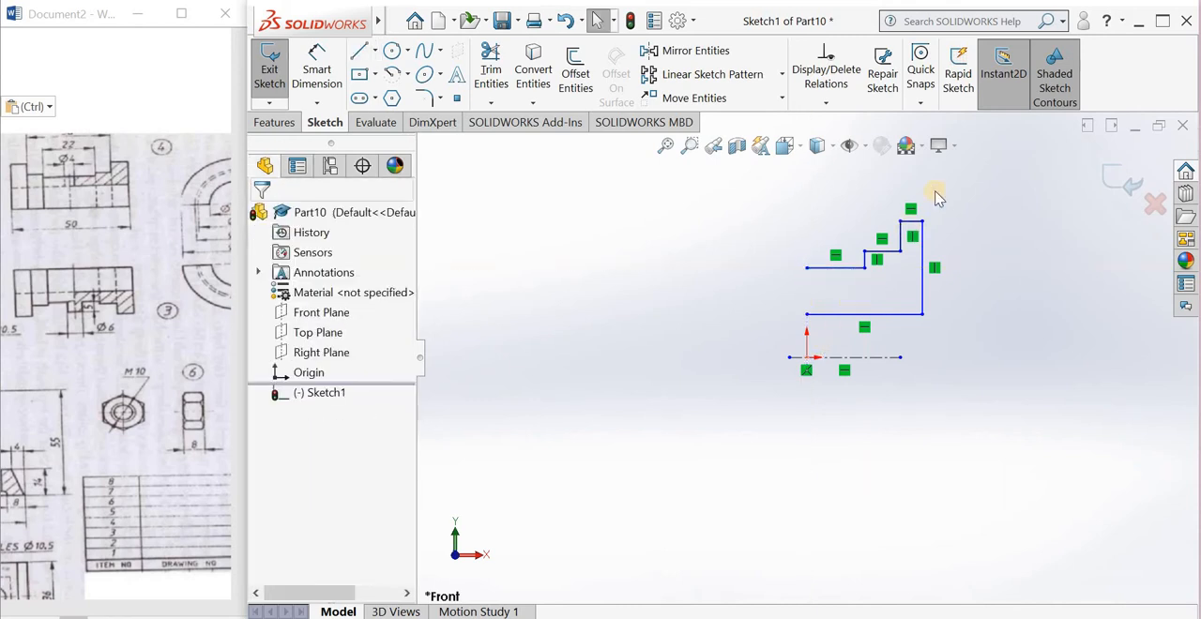
left_click_drag(845, 334, 751, 334)
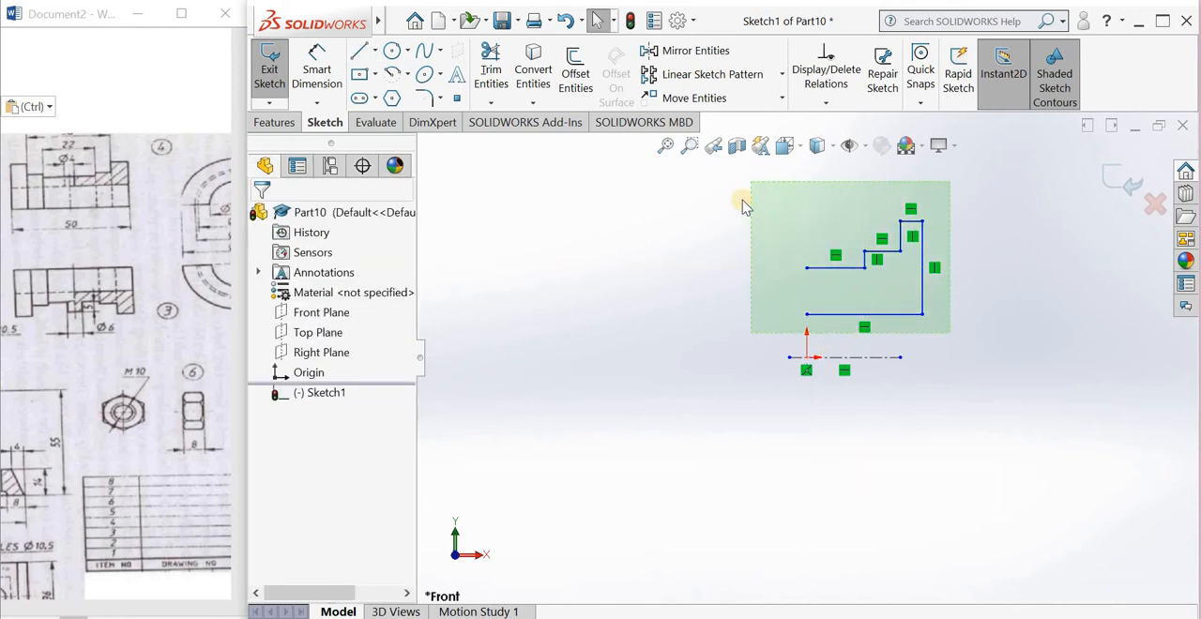
left_click(668, 51)
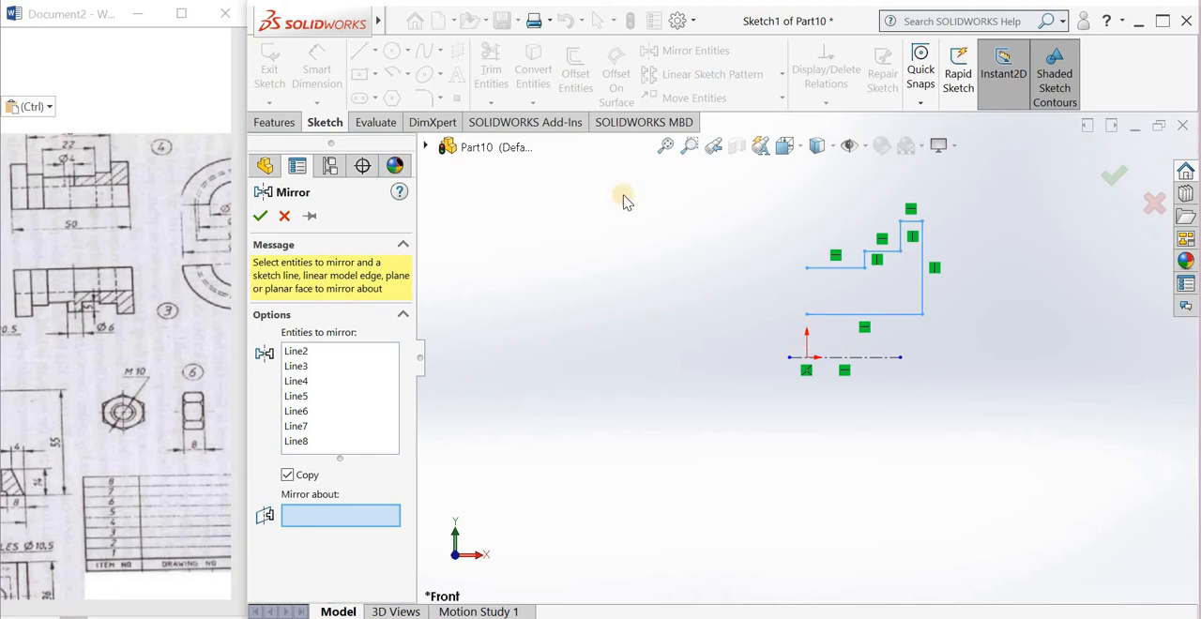
key("Escape")
Step: Draw a vertical construction centerline below the horizontal one, aligned with the origin
left_click(376, 50)
left_click(378, 97)
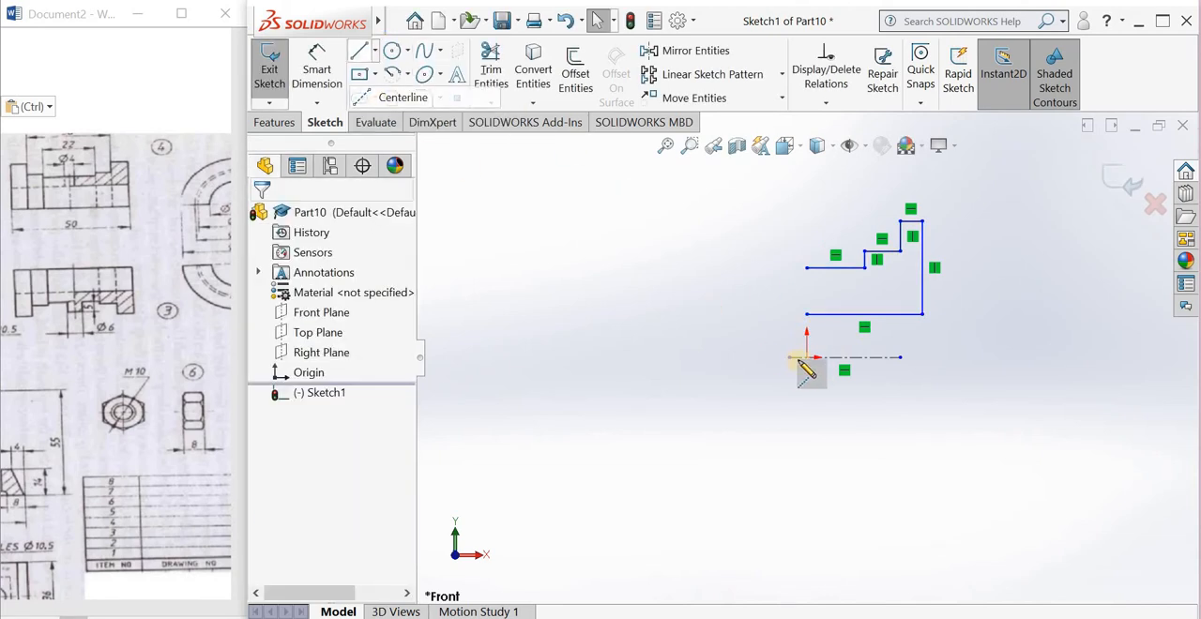
left_click(798, 361)
left_click_drag(807, 438, 807, 508)
key("Escape")
Step: Mirror all lines of the stepped half profile about the vertical centerline, keeping the originals
left_click_drag(962, 188, 756, 329)
left_click(661, 57)
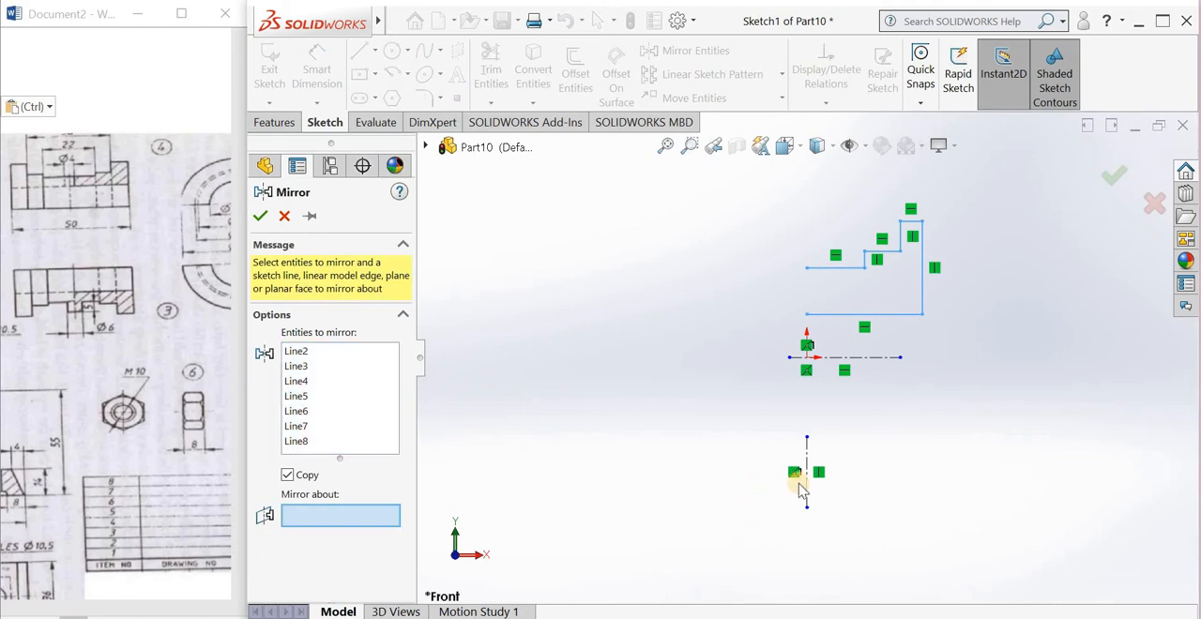
left_click(806, 495)
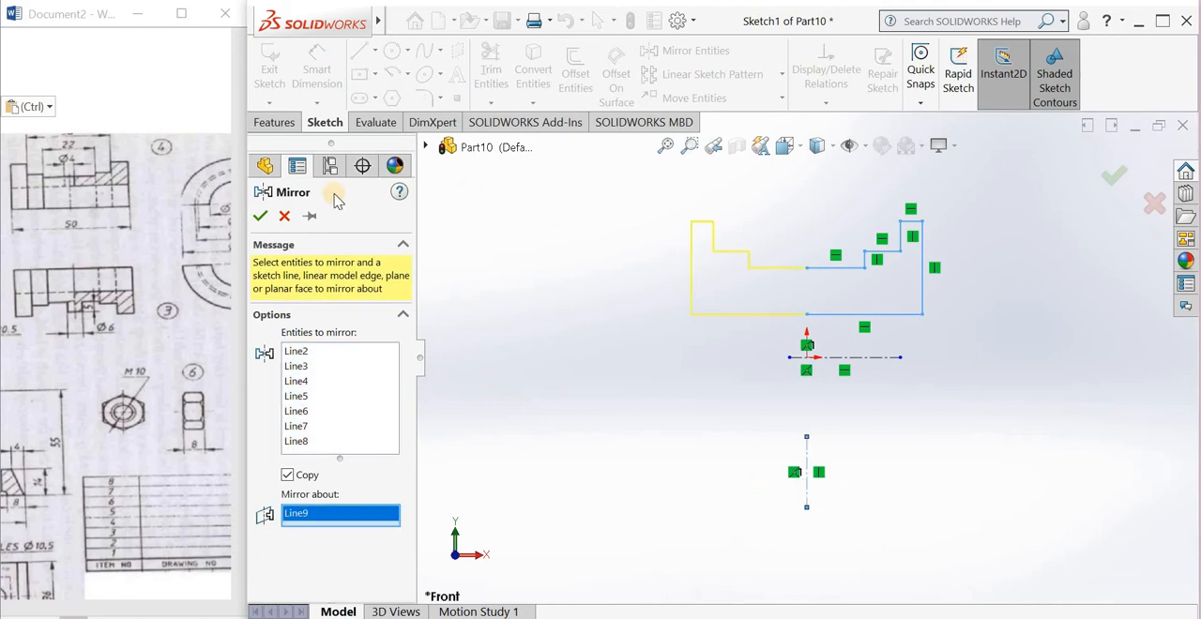
left_click(260, 217)
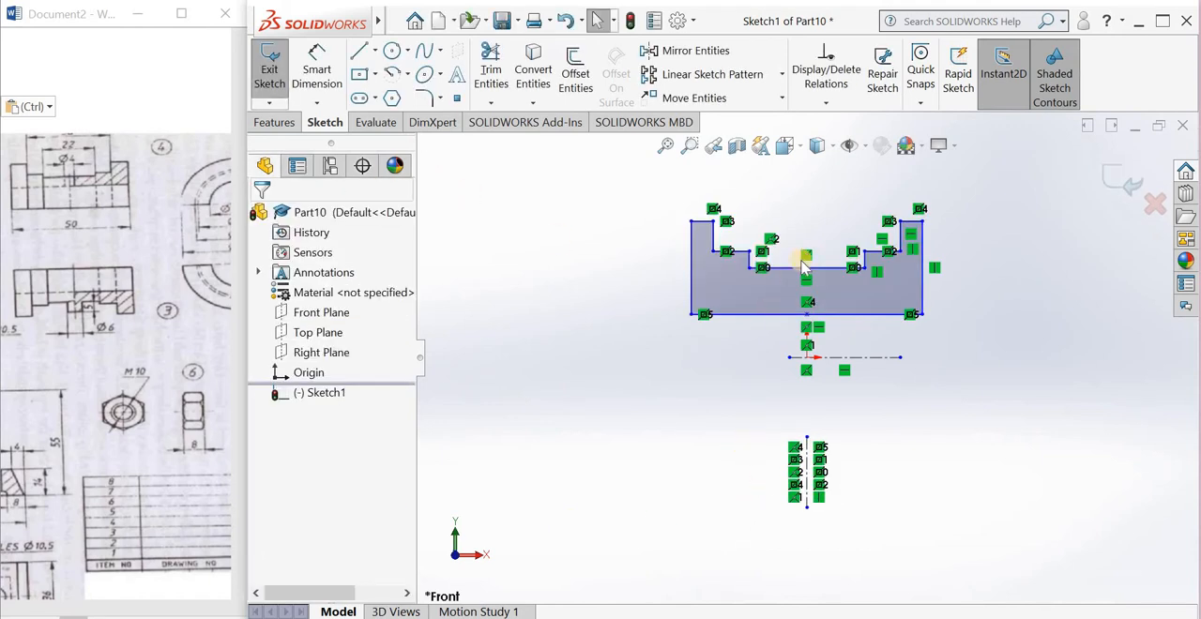
Step: Delete the two collinear half lines that form the floor of the central recess
scroll(810, 271, "down", 3)
left_click_drag(868, 254, 768, 353)
key("Delete")
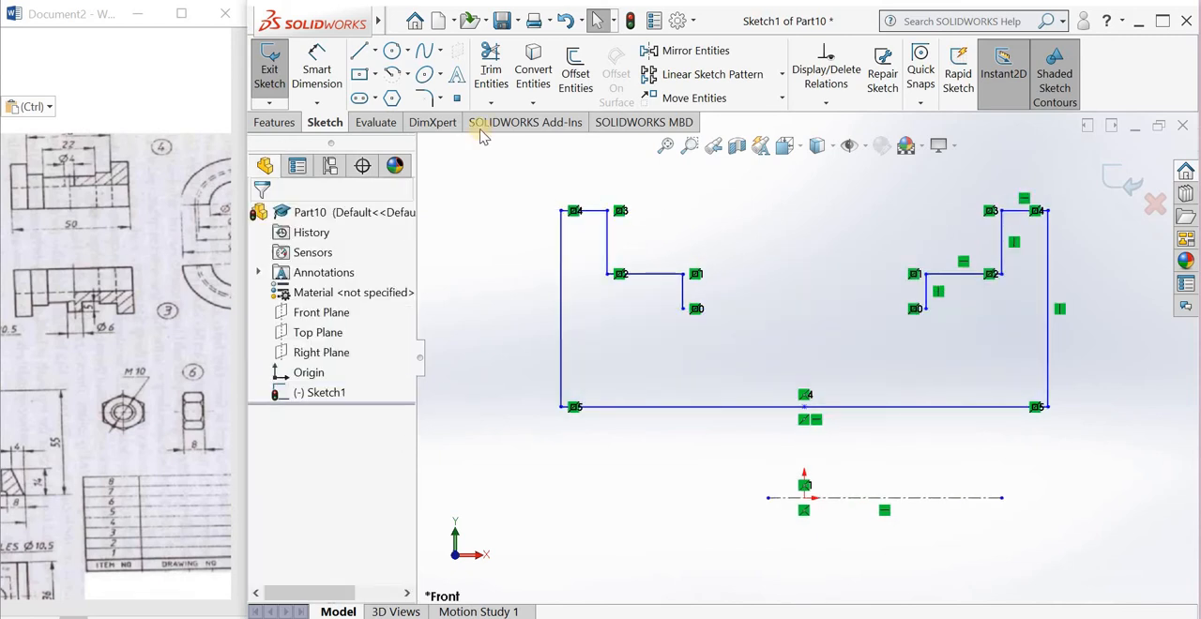
Step: Close the recess floor with a single horizontal line joining the lower ends of the two inner steps
left_click(359, 51)
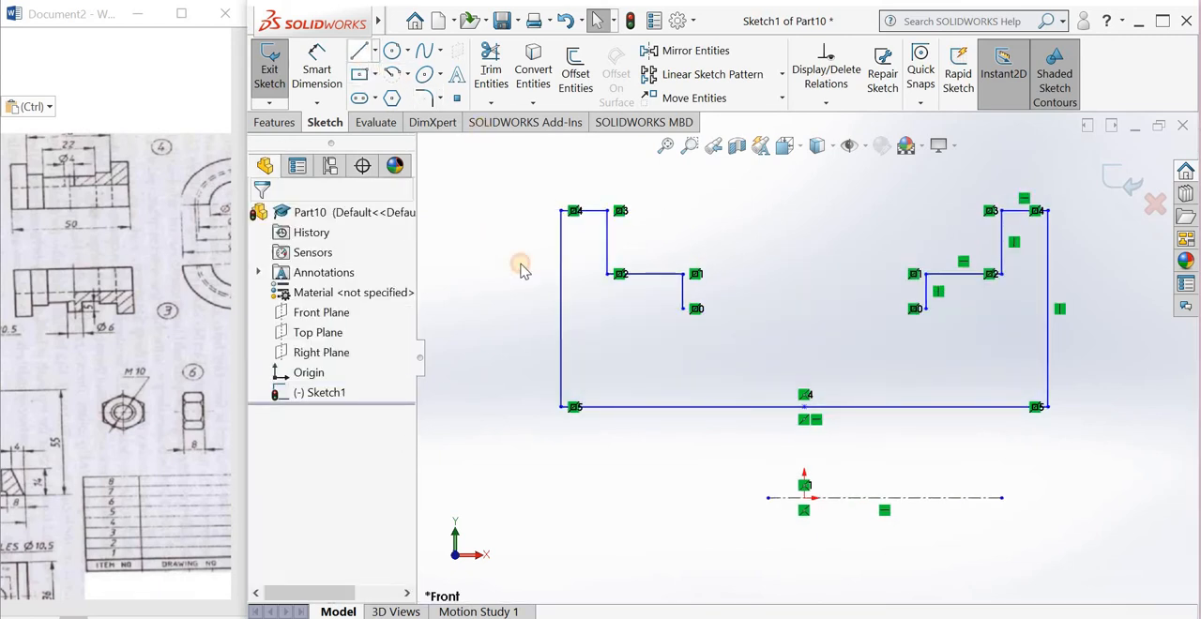
left_click(692, 313)
key("Escape")
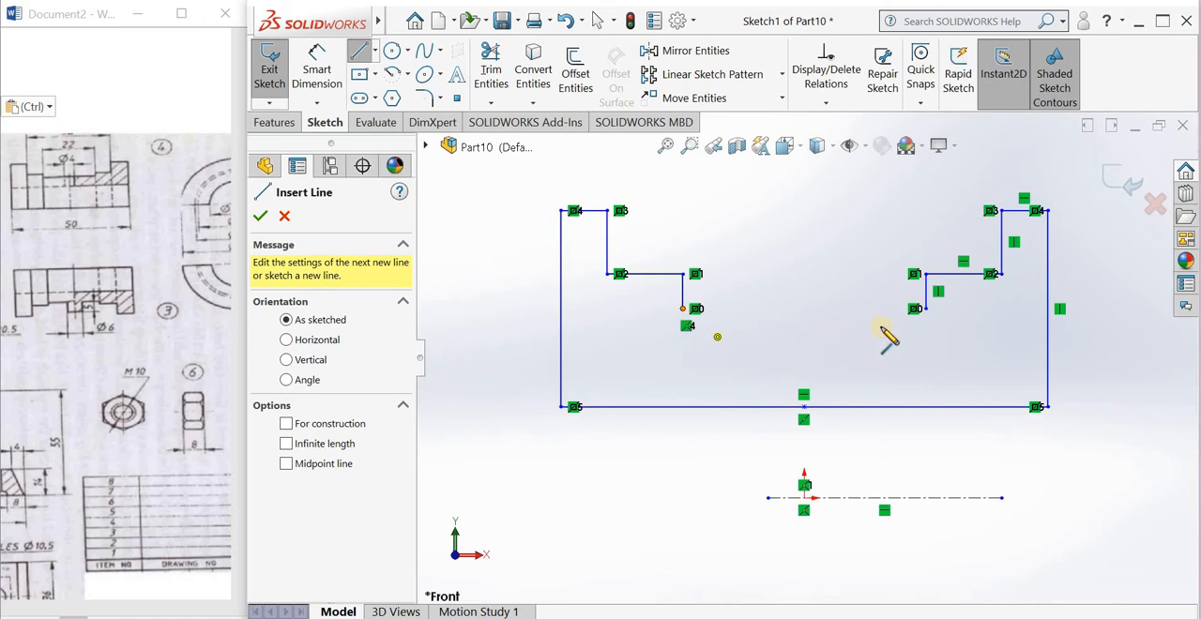
left_click(913, 309)
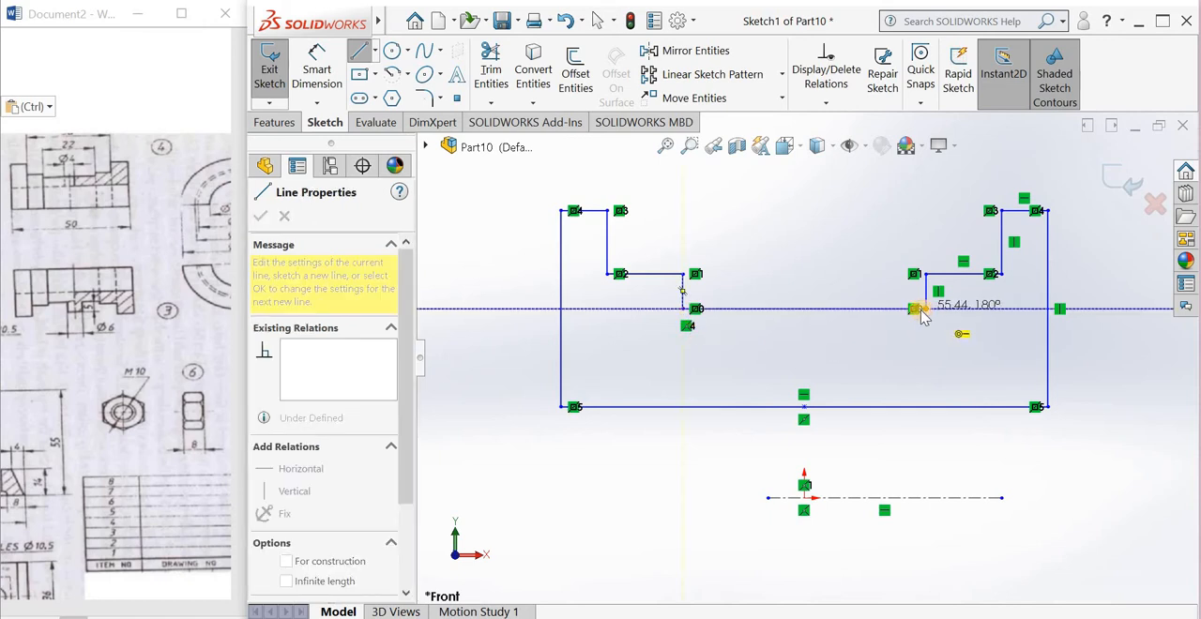
left_click(916, 310)
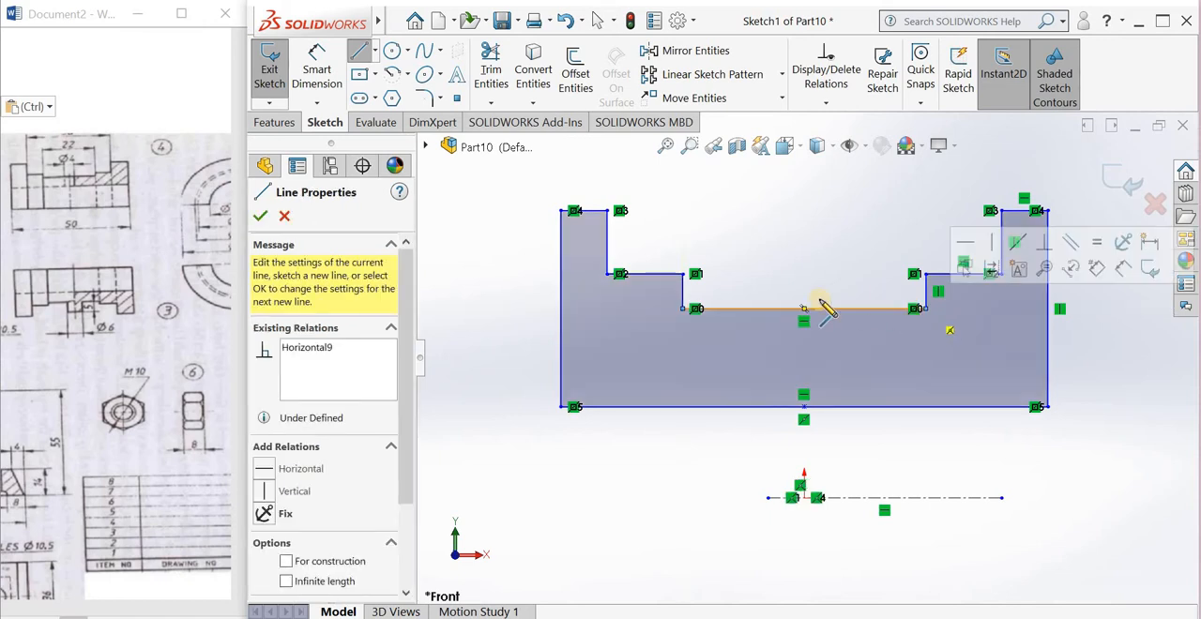
key("XF86AudioRaiseVolume")
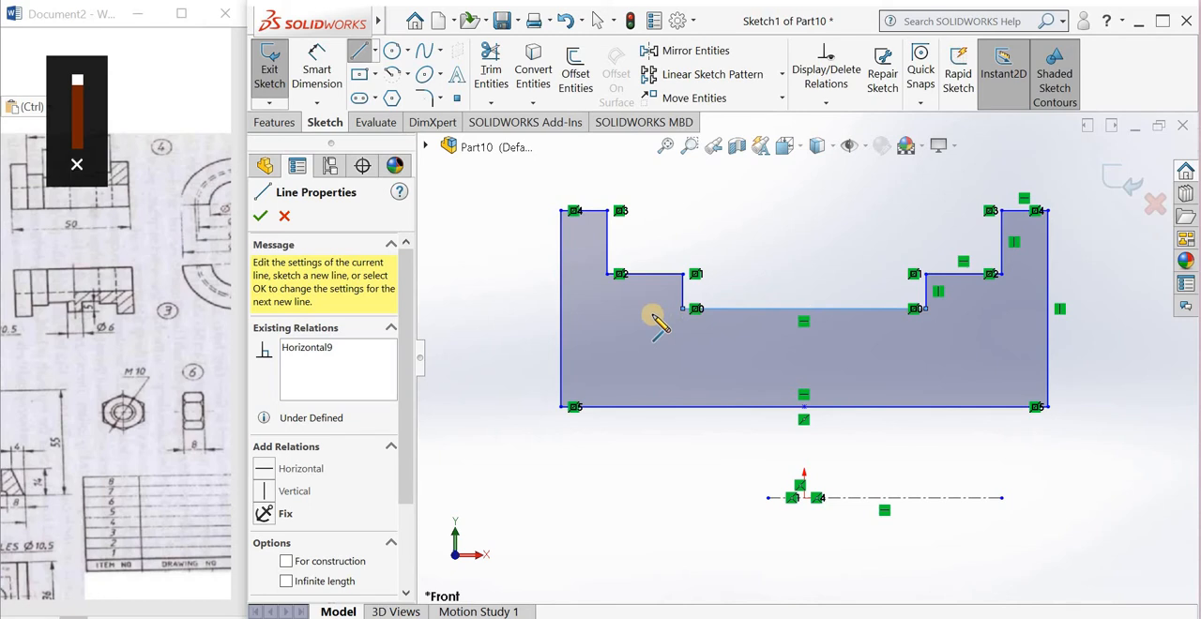
key("Escape")
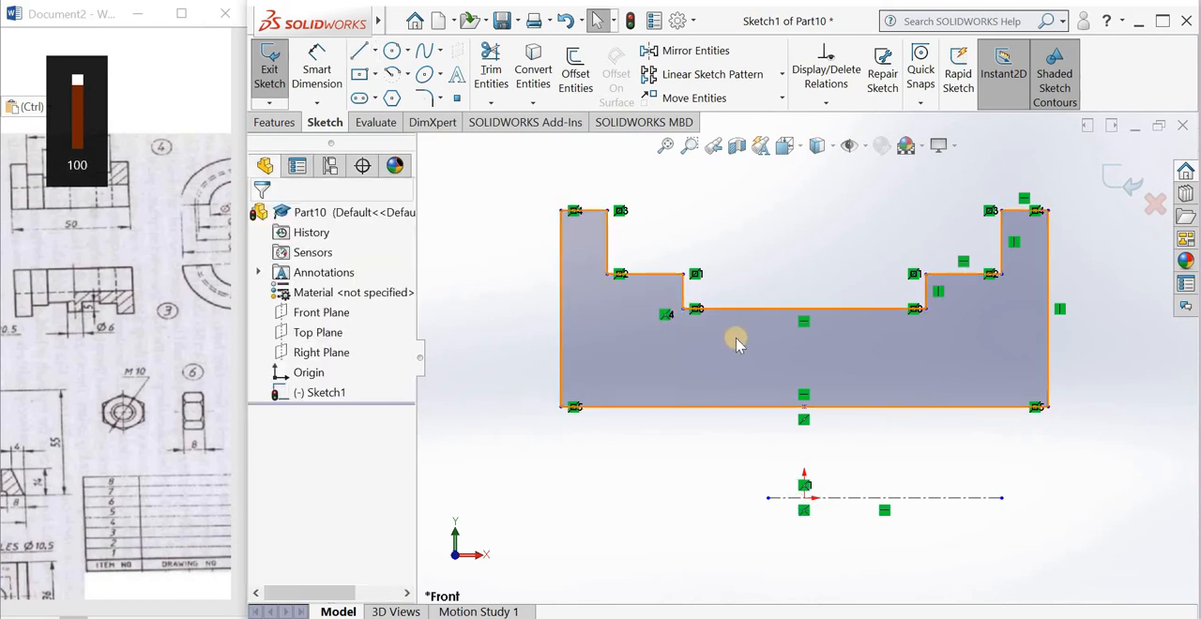
Step: Dimension the profile's overall width between its two outer vertical edges as 50 mm
scroll(737, 341, "up", 2)
scroll(761, 324, "down", 1)
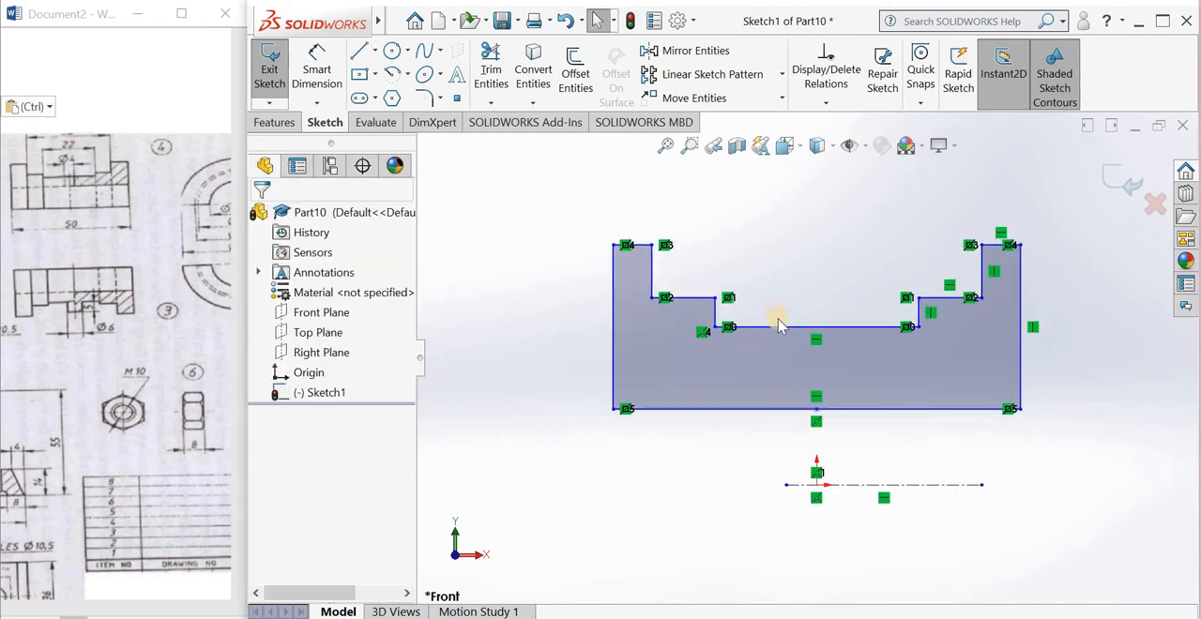
scroll(779, 323, "down", 2)
scroll(900, 359, "up", 2)
scroll(943, 327, "down", 1)
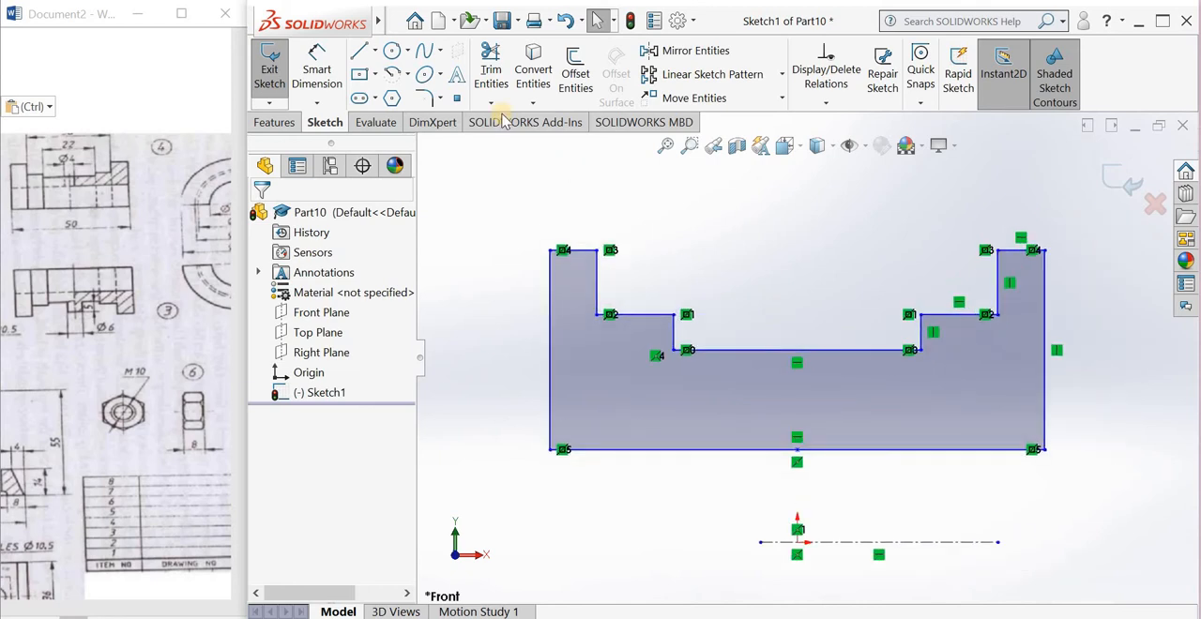
left_click(323, 75)
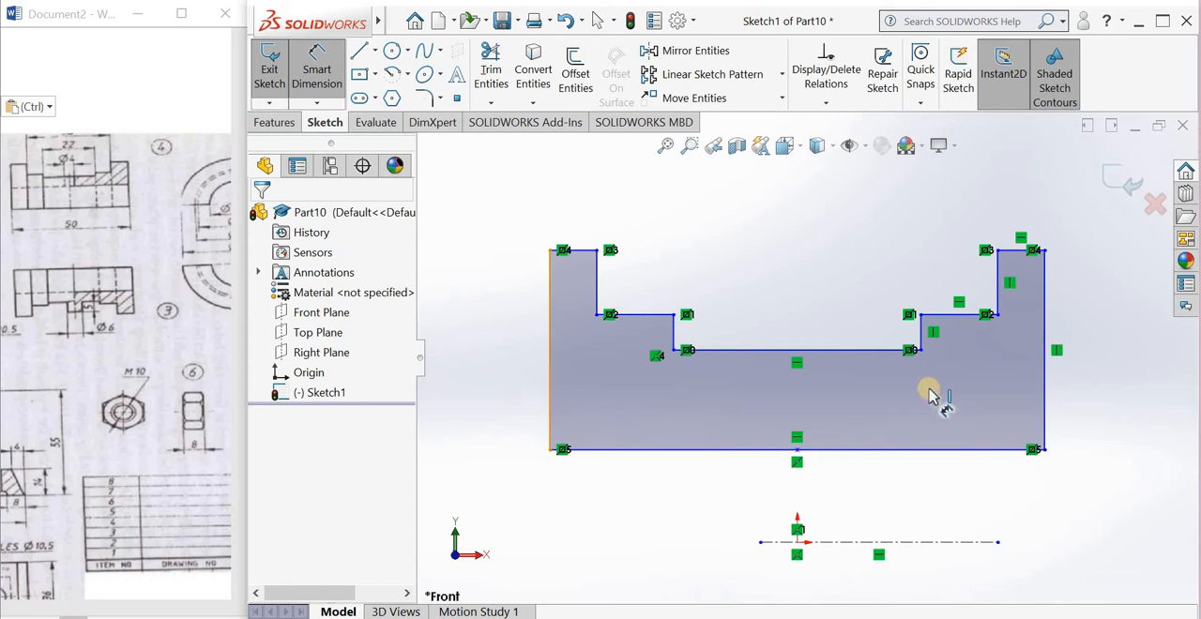
left_click(1044, 379)
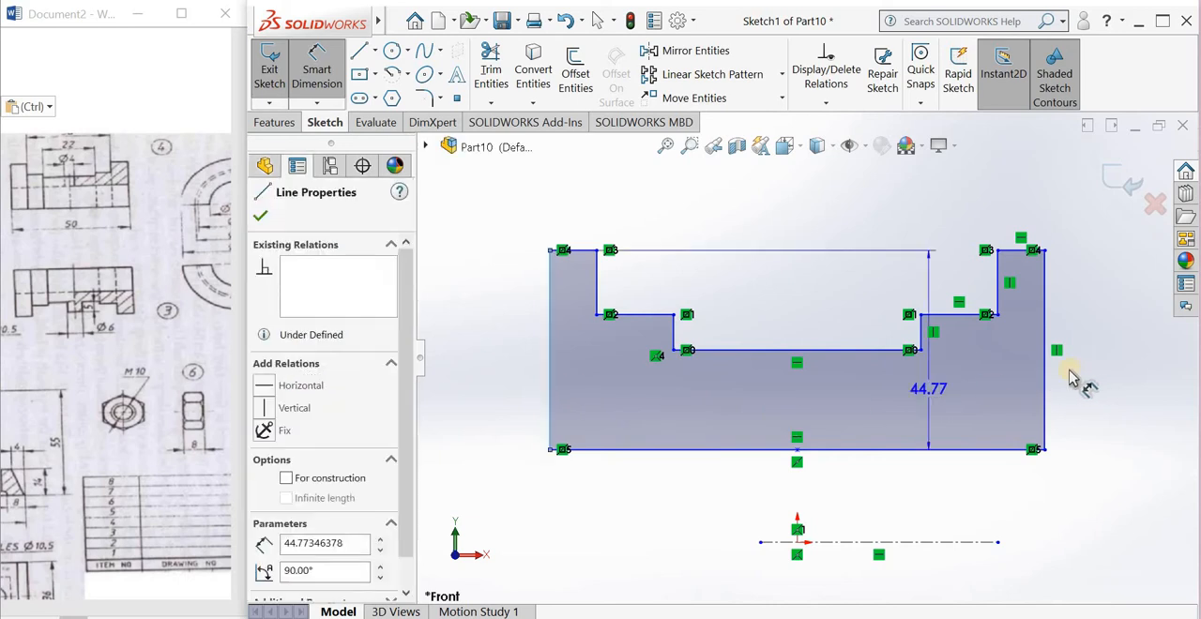
left_click(882, 246)
left_click(809, 195)
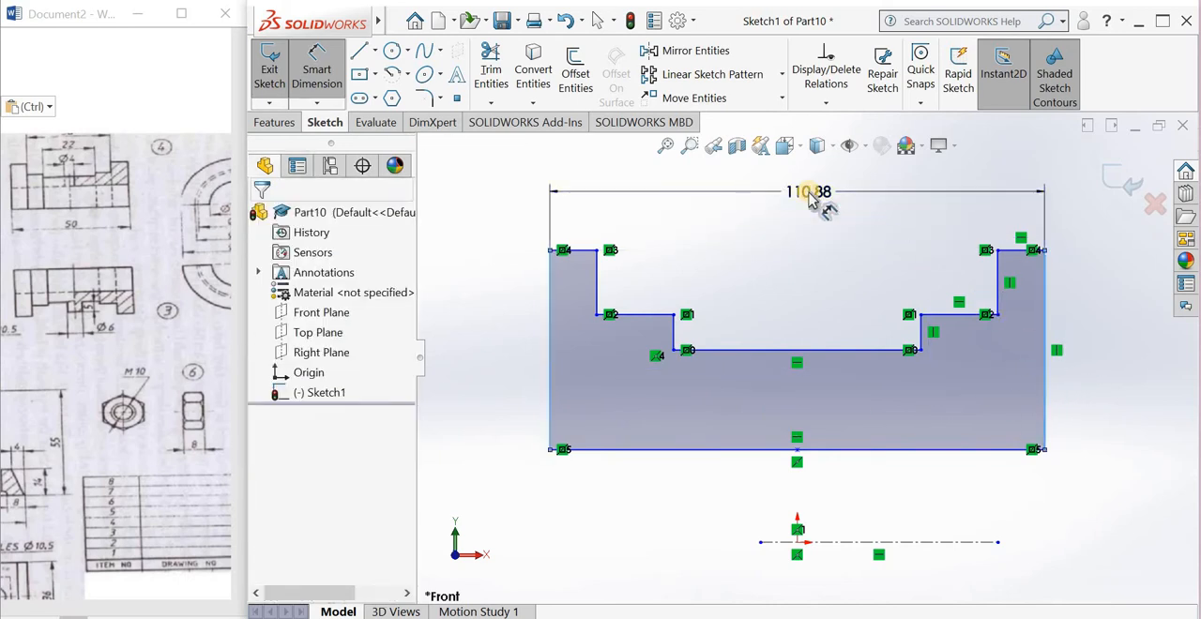
type("50")
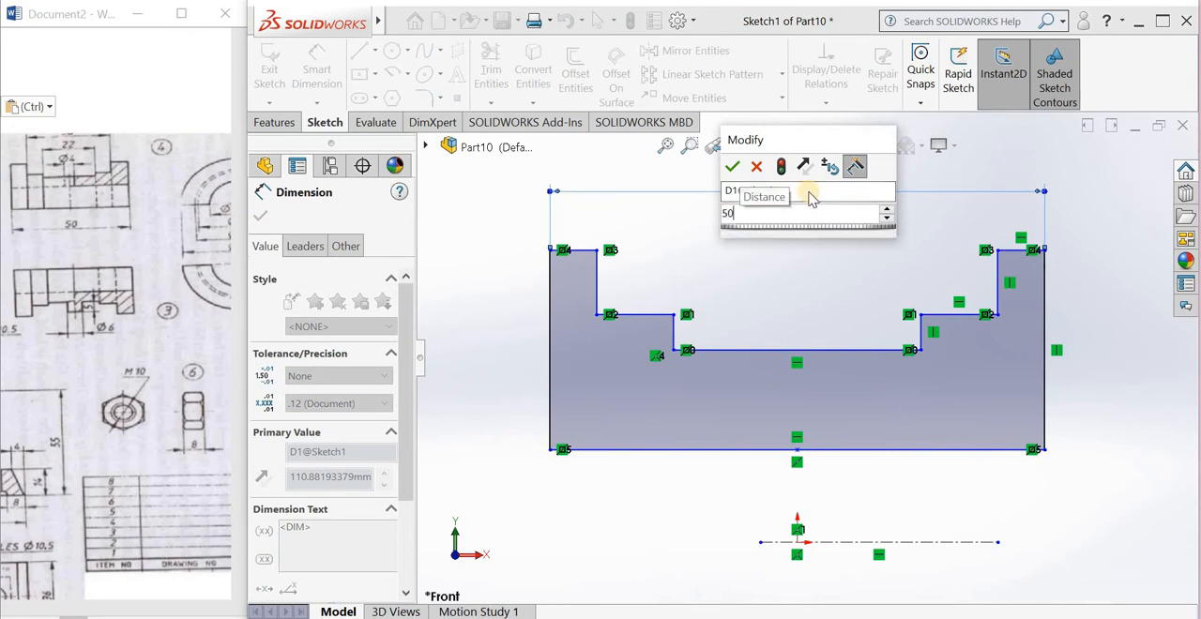
key("Return")
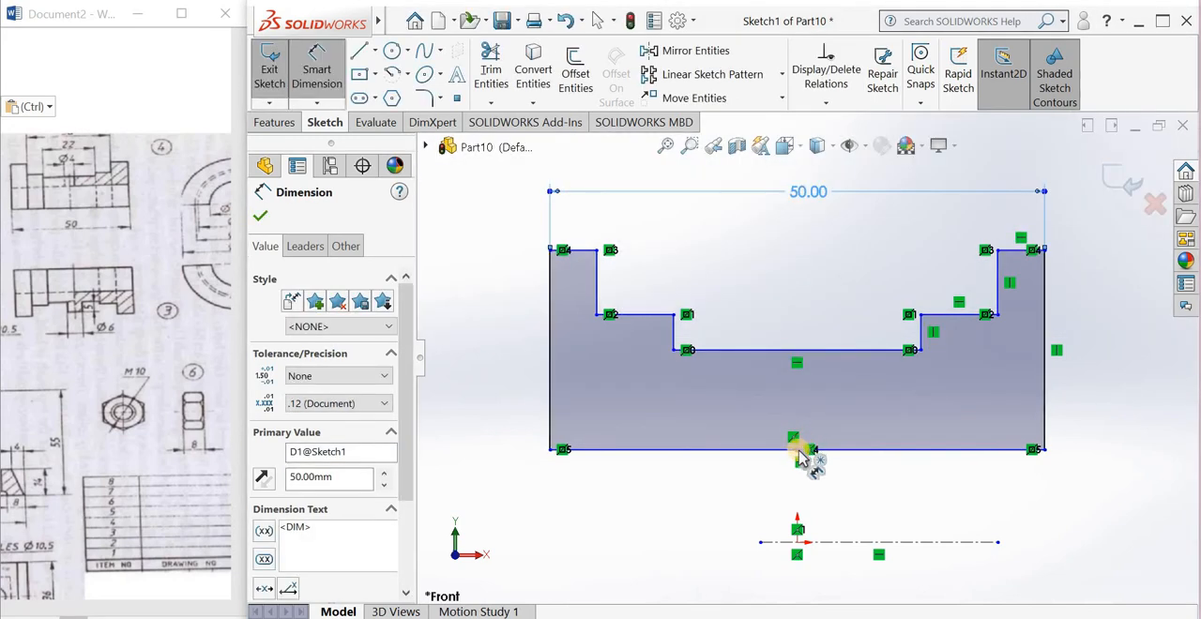
Step: Dimension the distance from the profile's bottom edge to the origin as 12.5 mm, checking the bore diameter in the reference drawing
left_click(797, 530)
left_click(798, 542)
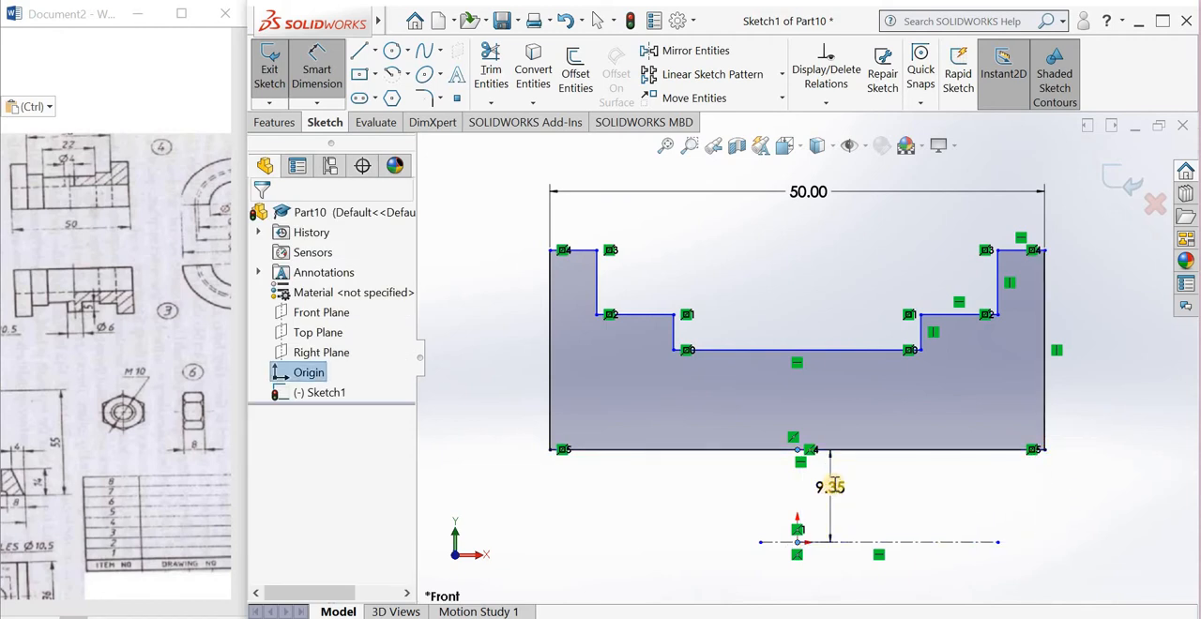
left_click(830, 486)
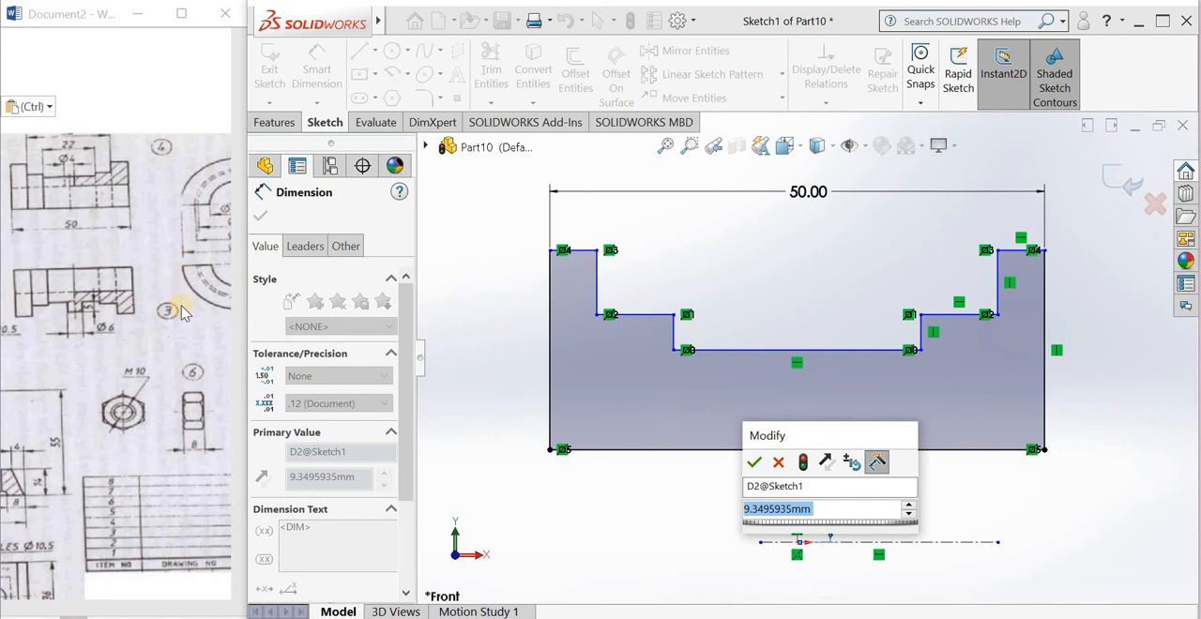
scroll(183, 312, "down", 3)
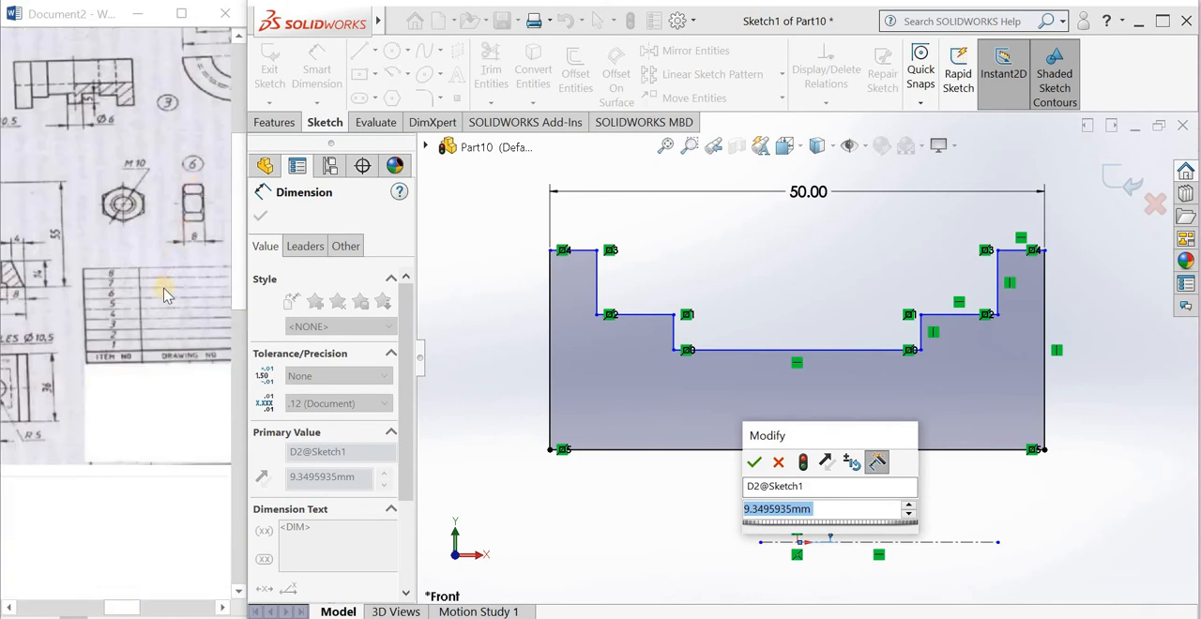
scroll(164, 294, "up", 3)
left_click(132, 350)
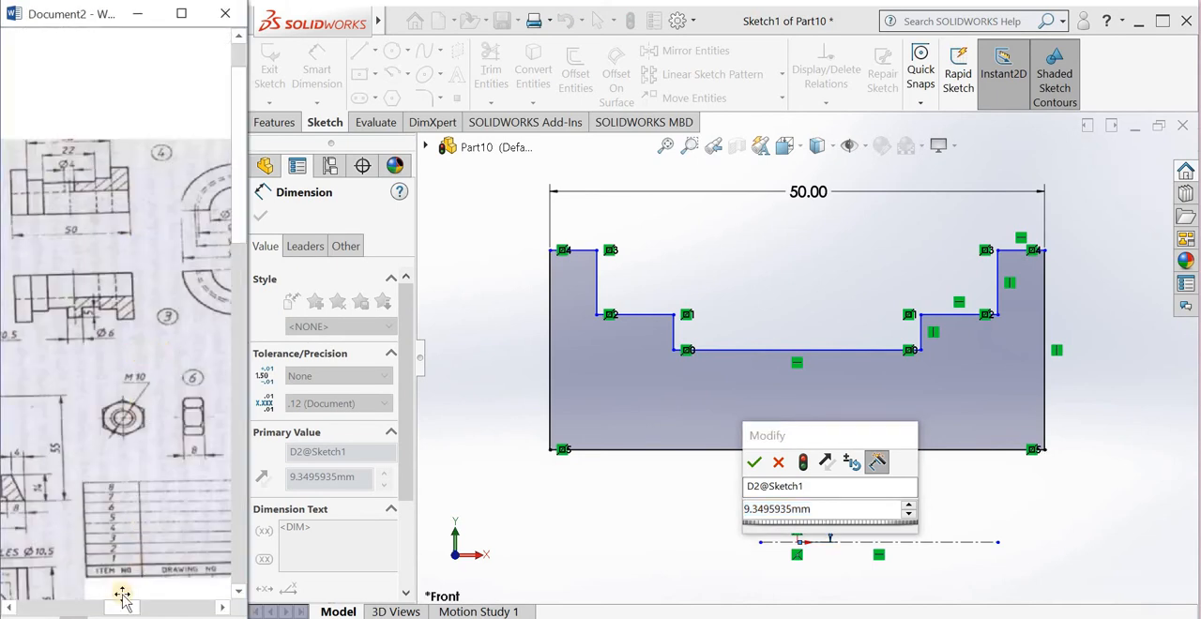
left_click_drag(135, 603, 156, 603)
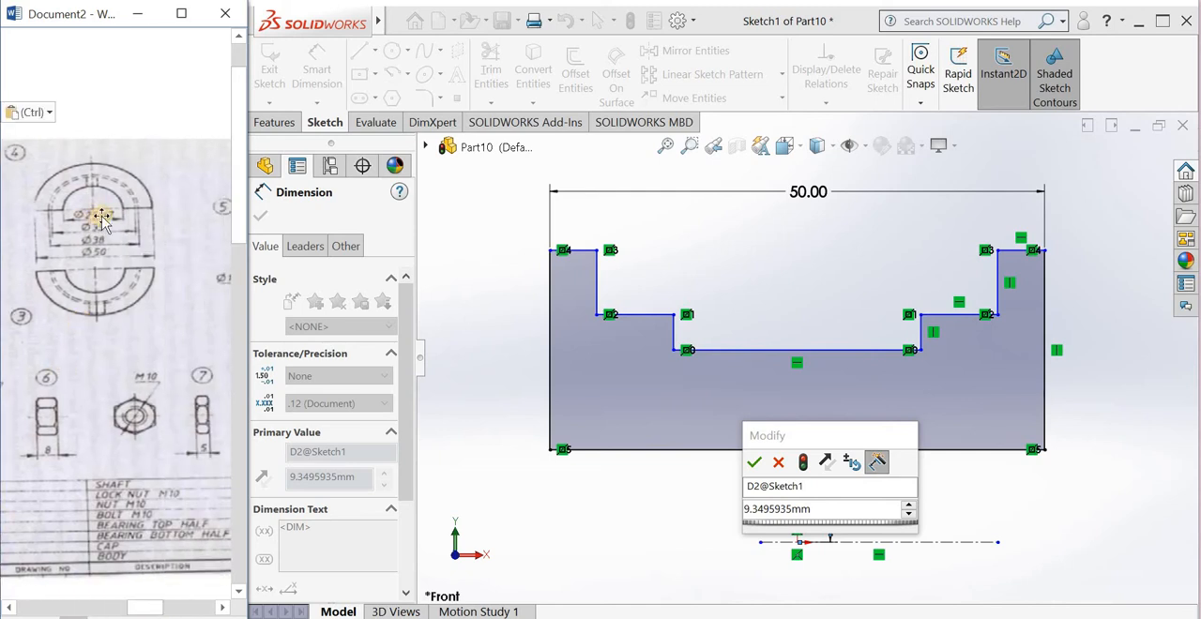
left_click(818, 517)
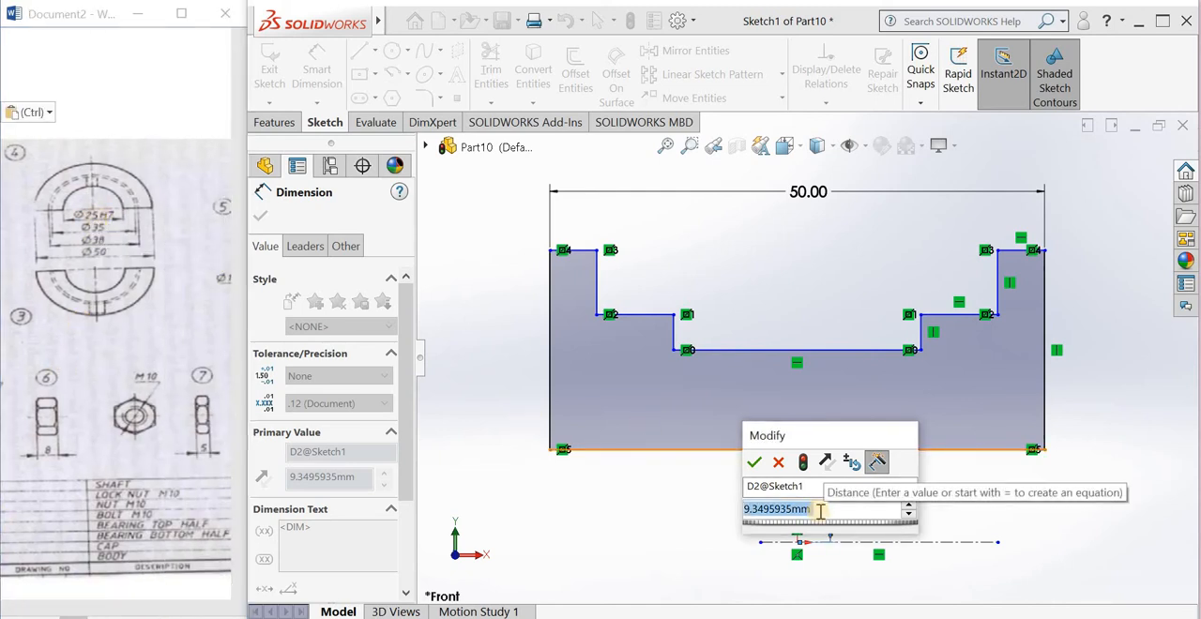
type("12.5")
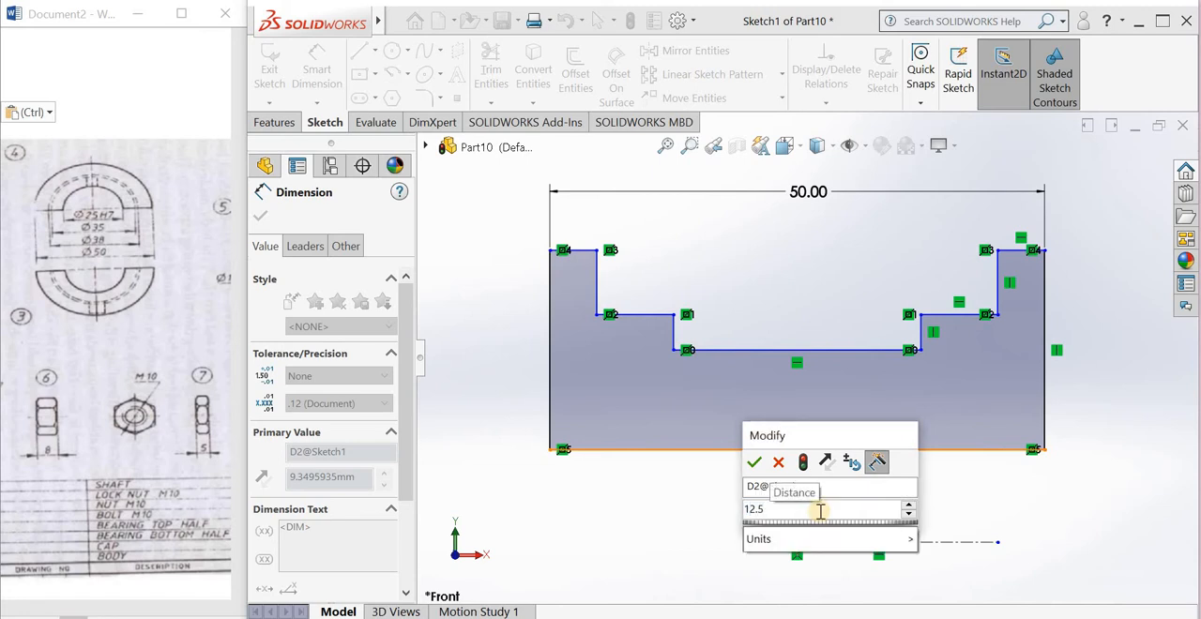
key("Return")
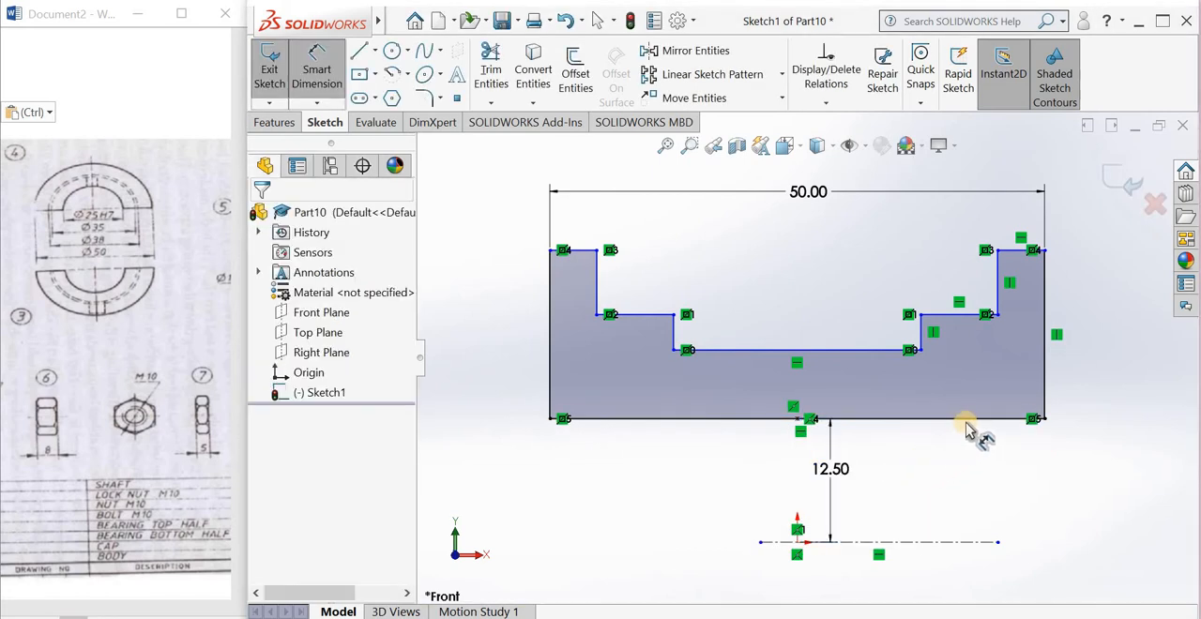
scroll(968, 430, "up", 2)
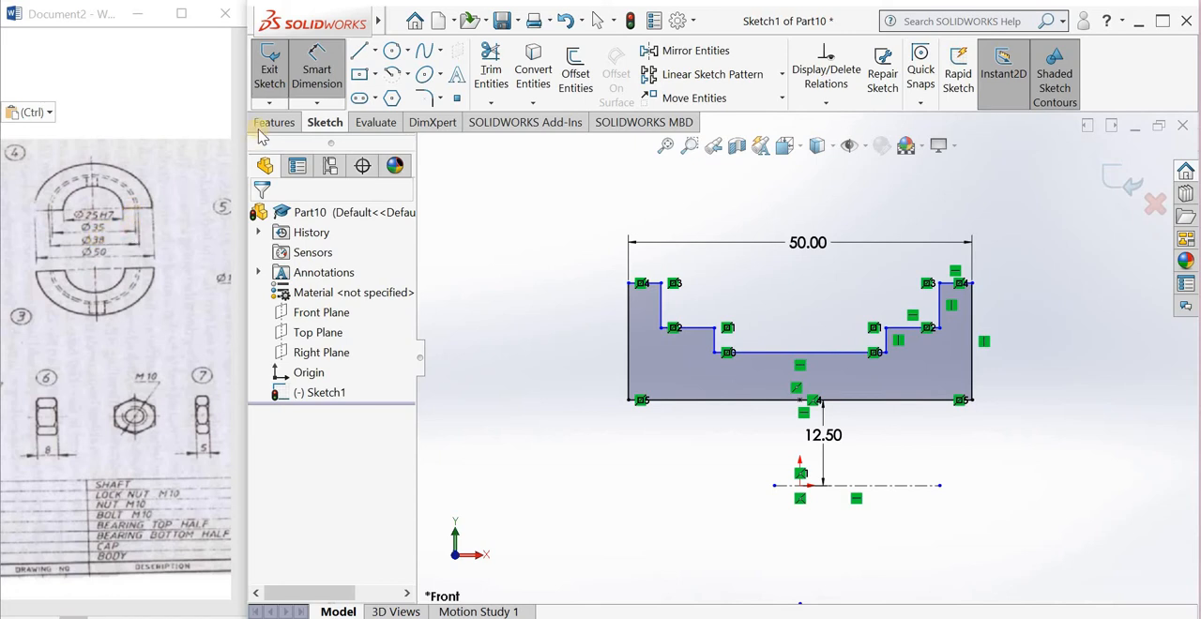
left_click(844, 357)
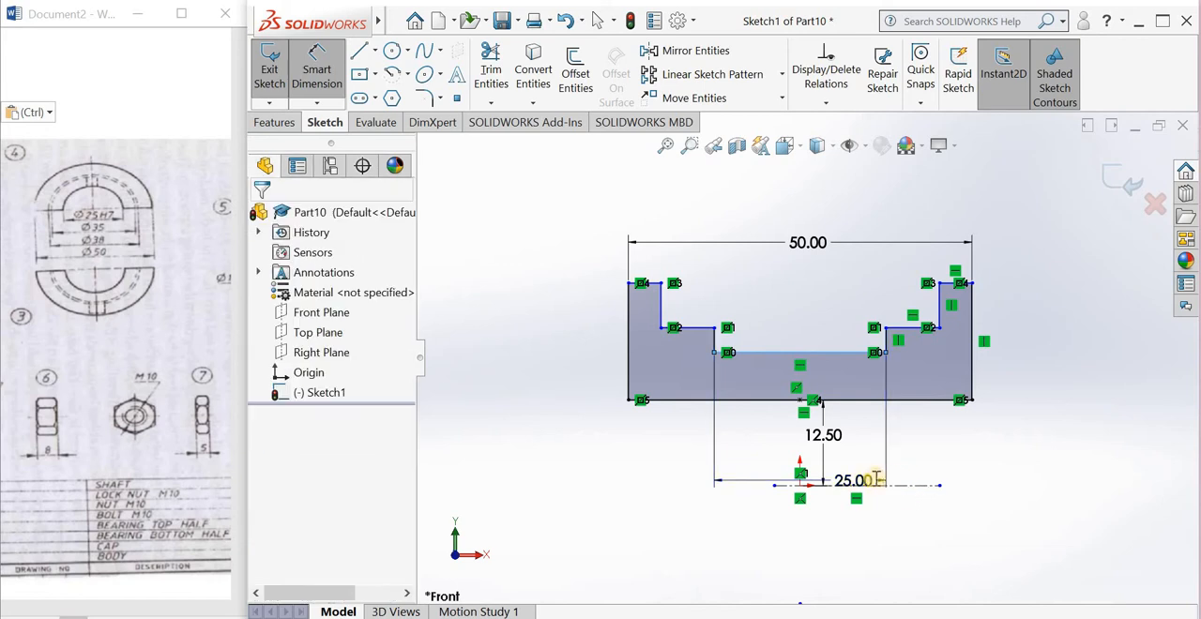
left_click(853, 483)
left_click(803, 461)
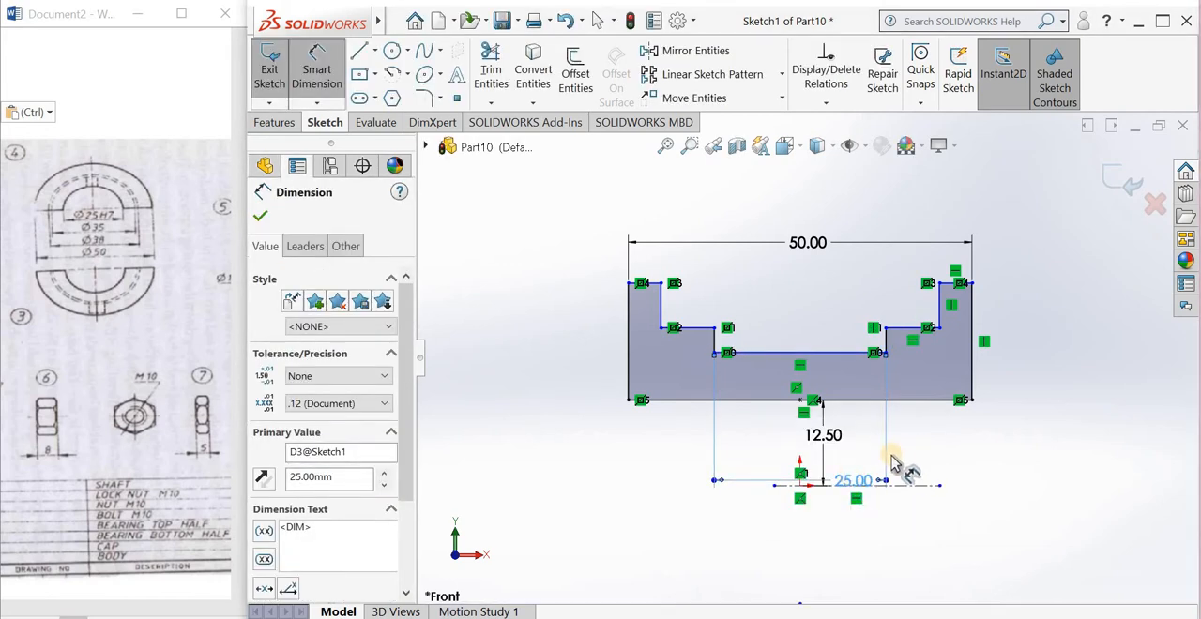
key("Delete")
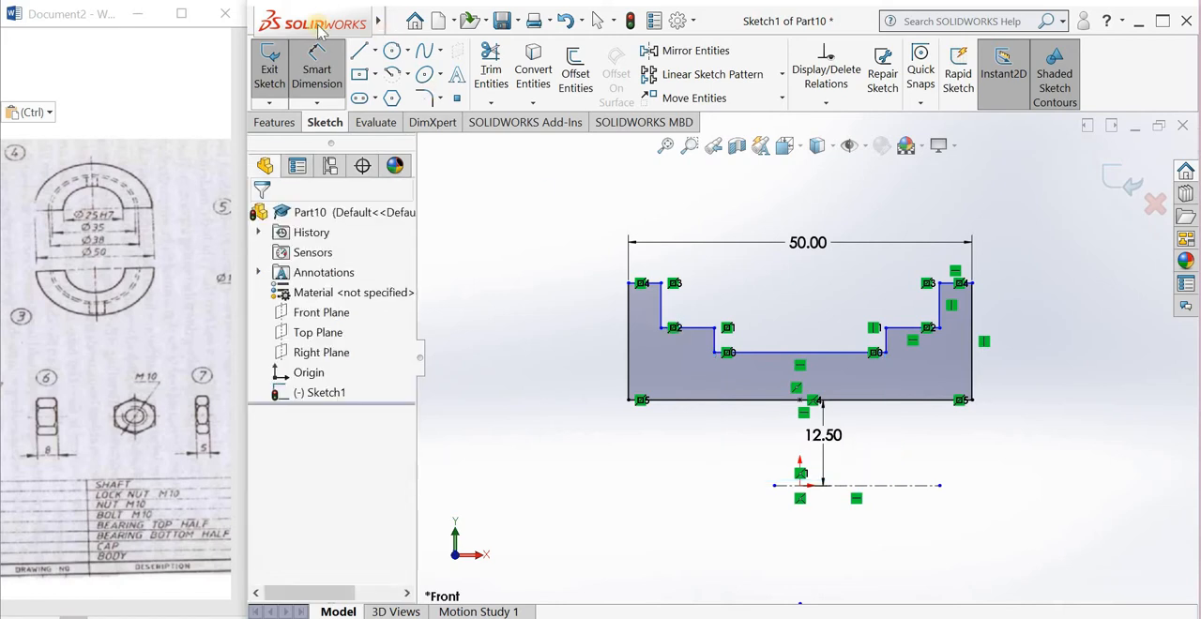
Step: Dimension the height of the central recess floor above the horizontal centerline as 35/2 mm
left_click(814, 352)
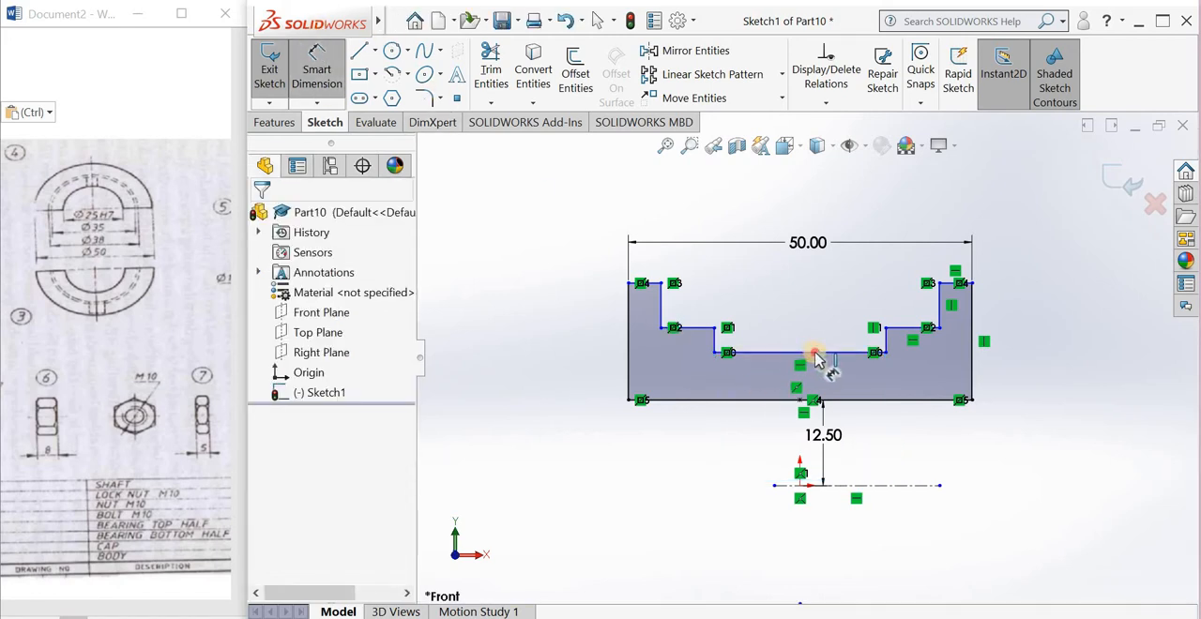
left_click(835, 486)
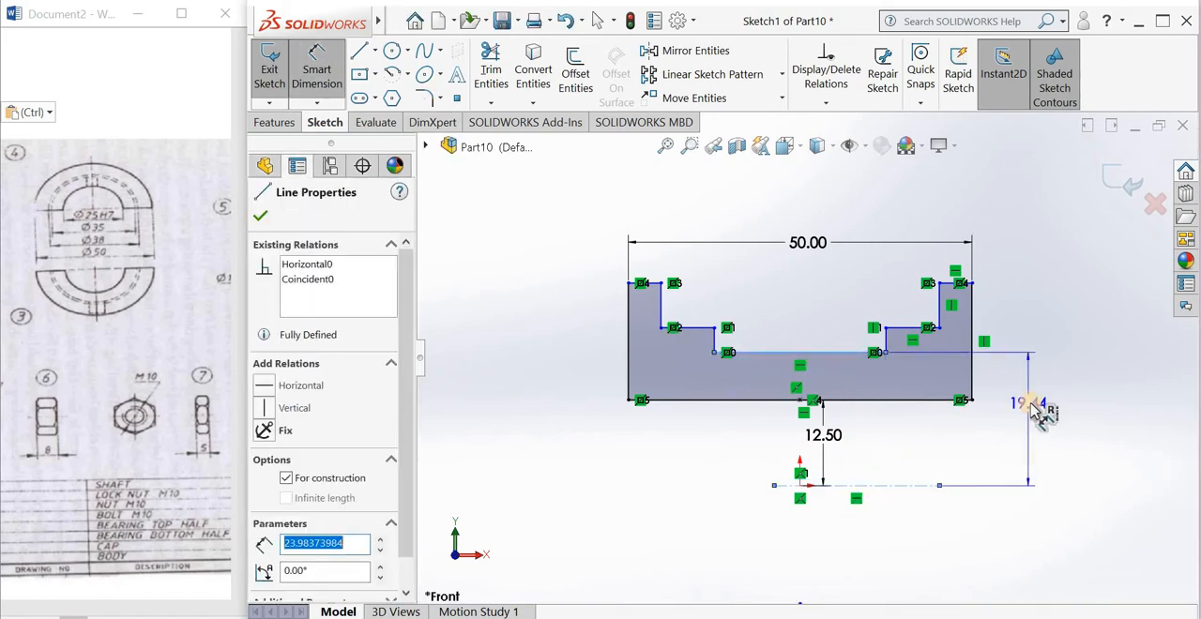
left_click(1029, 403)
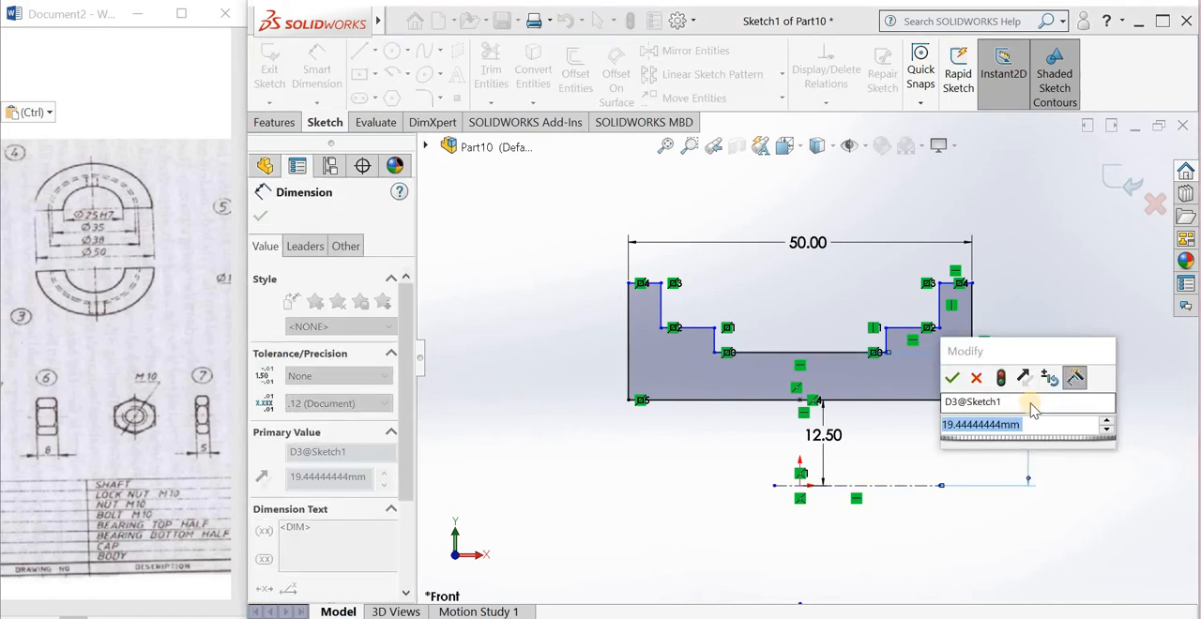
type("35/2")
key("Return")
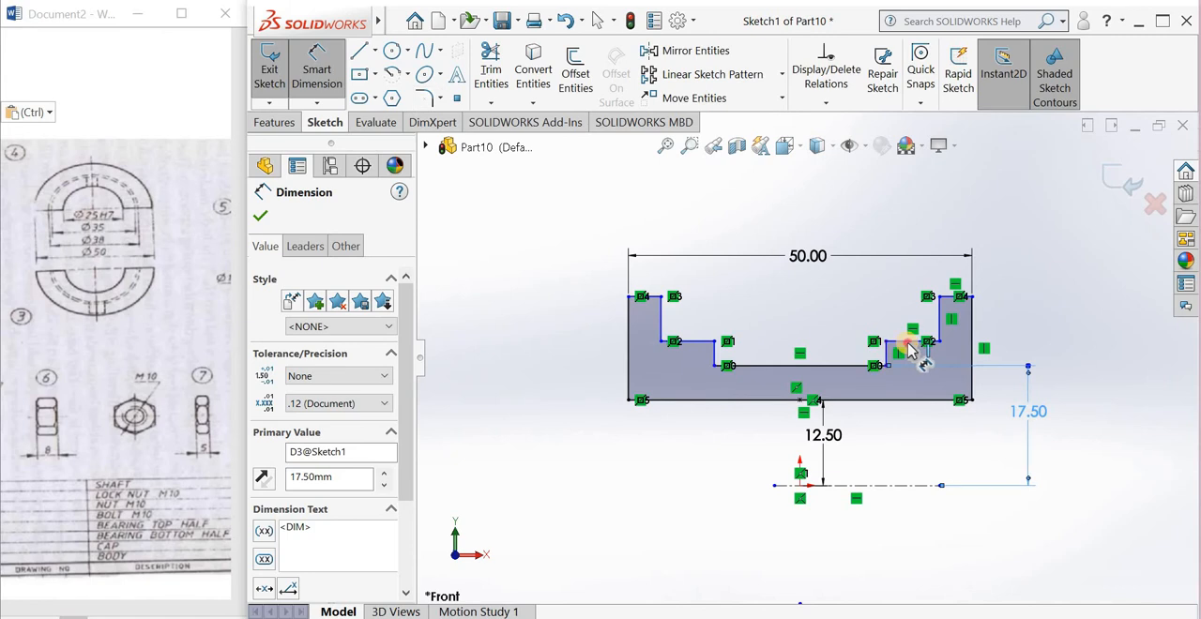
Step: Dimension the height of the intermediate step ledge above the horizontal centerline as 38/2 mm
left_click(833, 486)
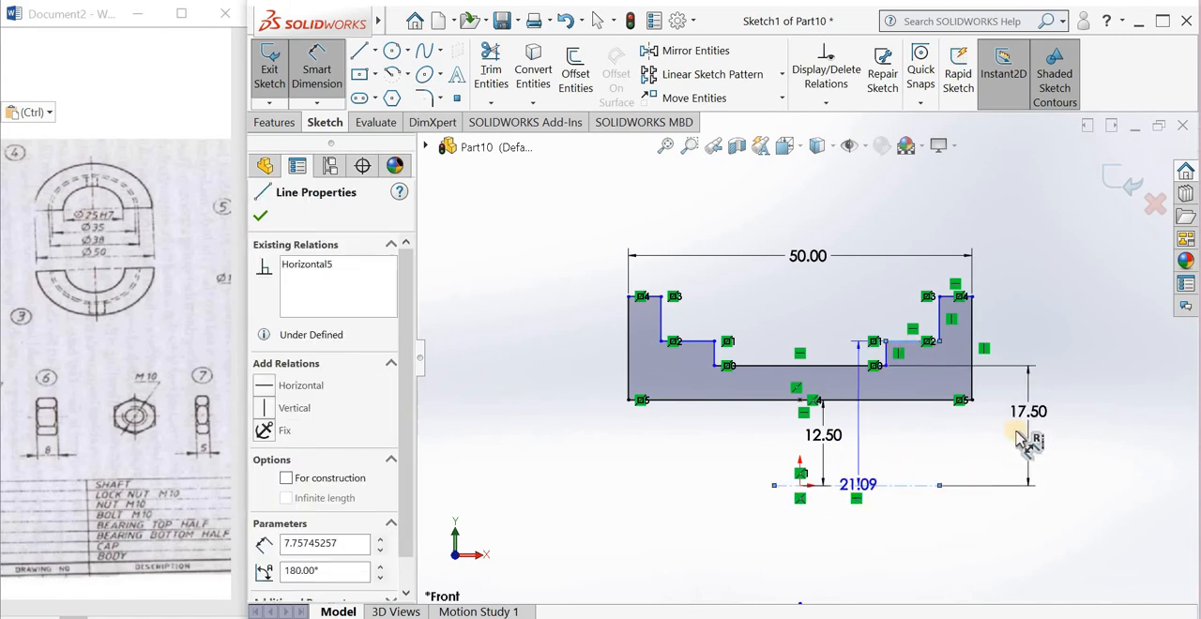
left_click(1085, 427)
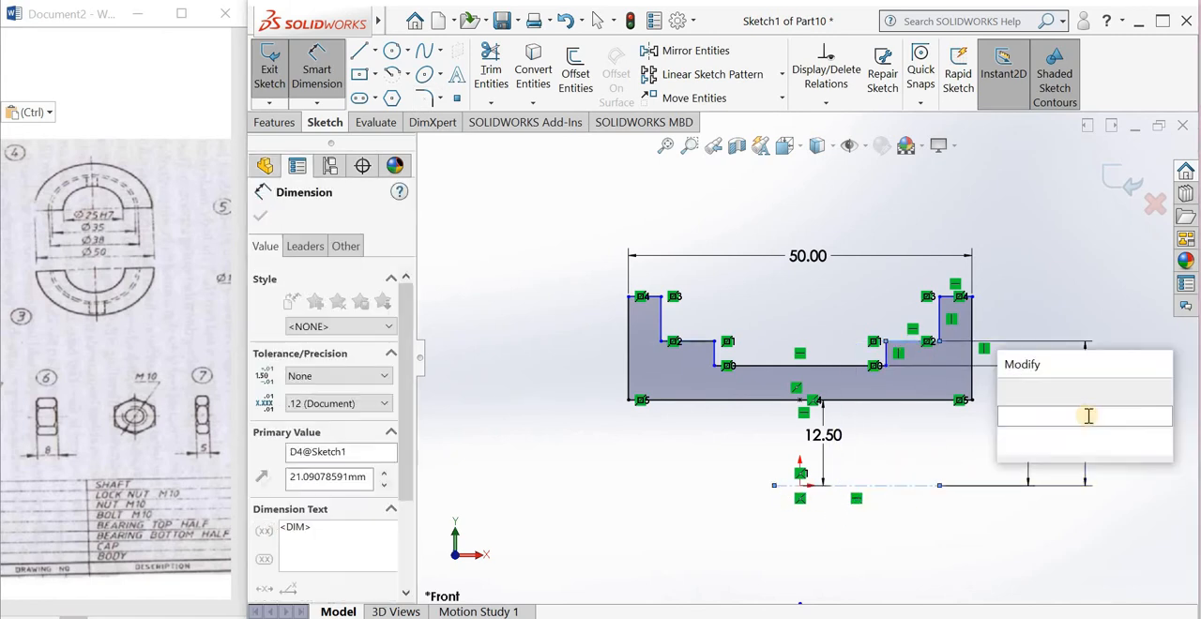
type("38/")
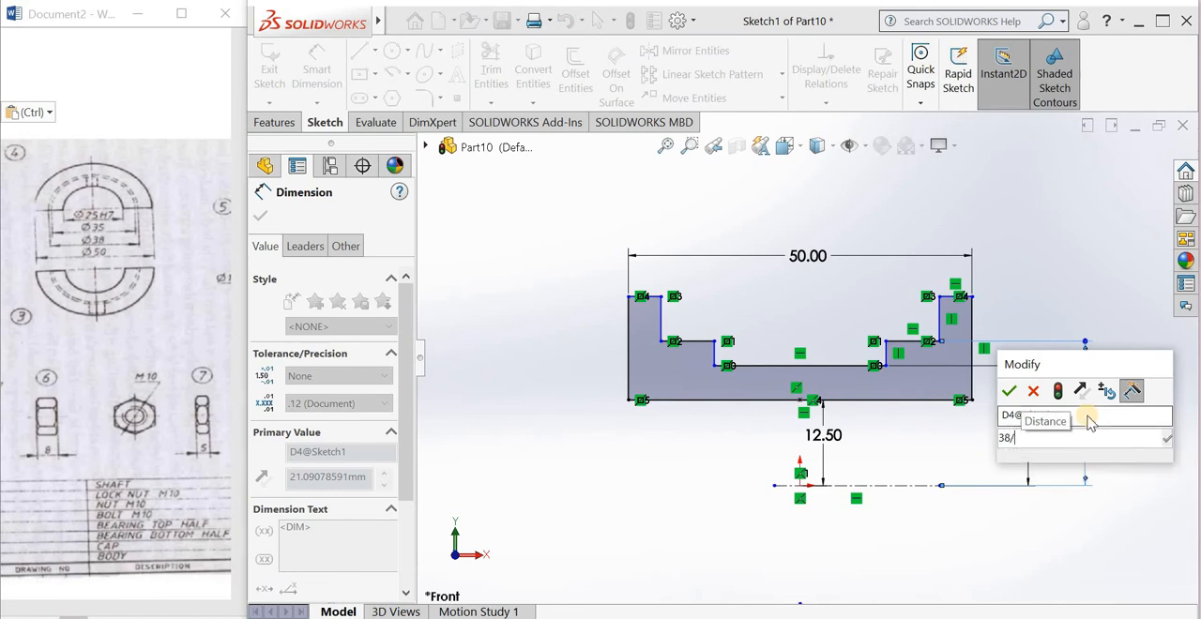
type("2")
key("Return")
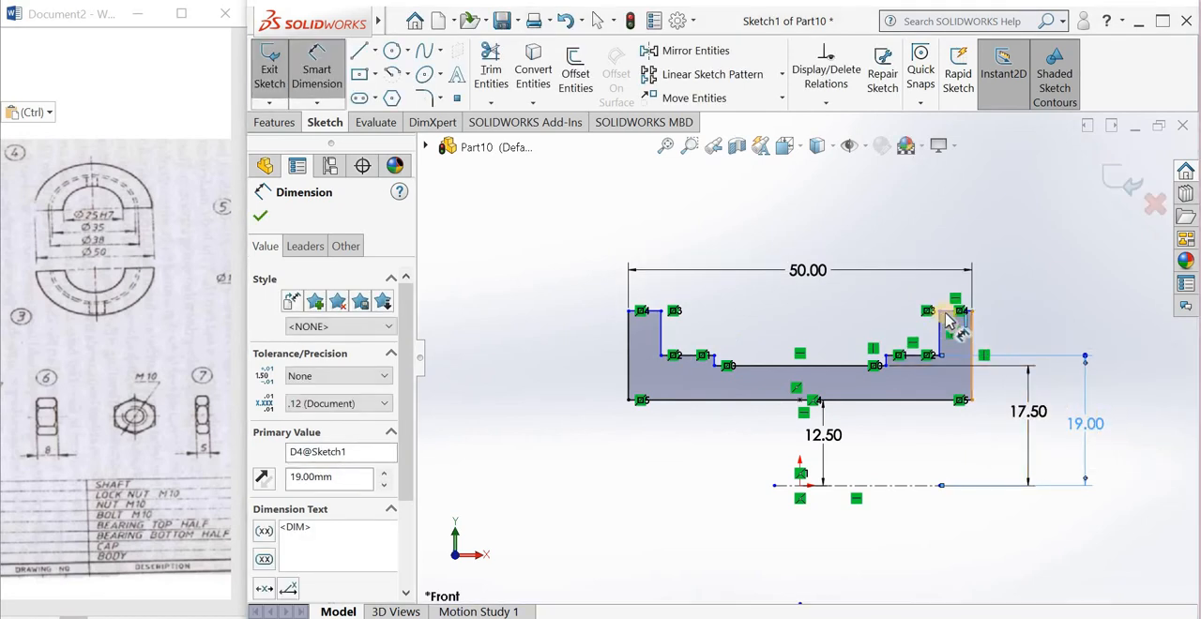
Step: Dimension the height of the outer flange's top edge above the horizontal centerline as 25 mm
left_click(947, 313)
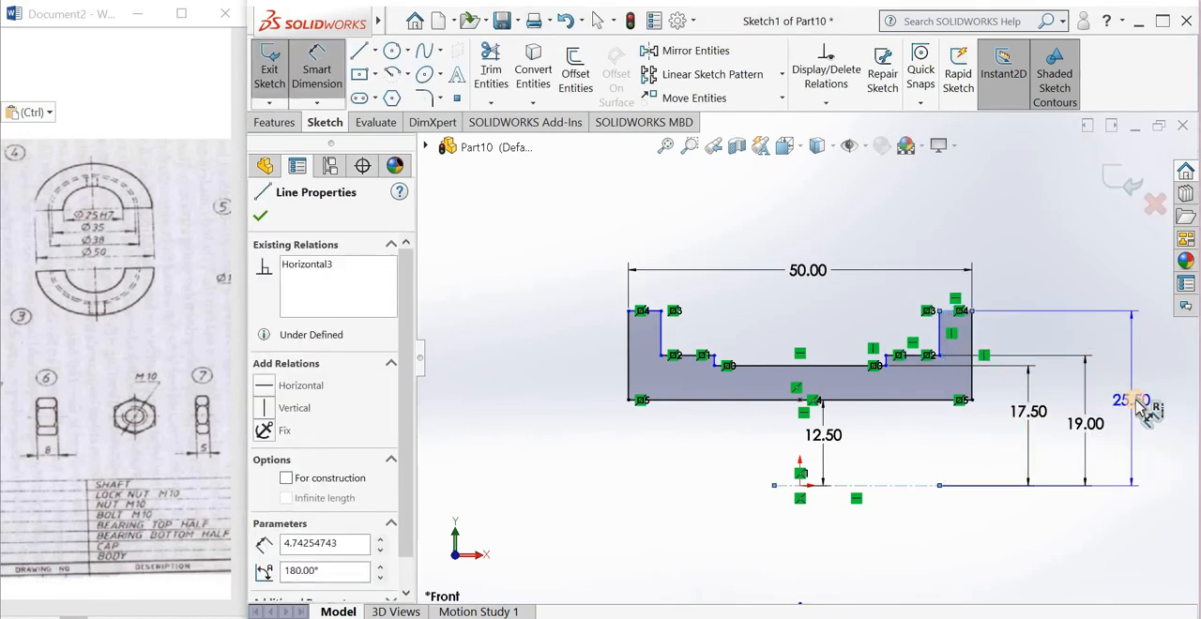
left_click(1133, 399)
type("25")
key("Return")
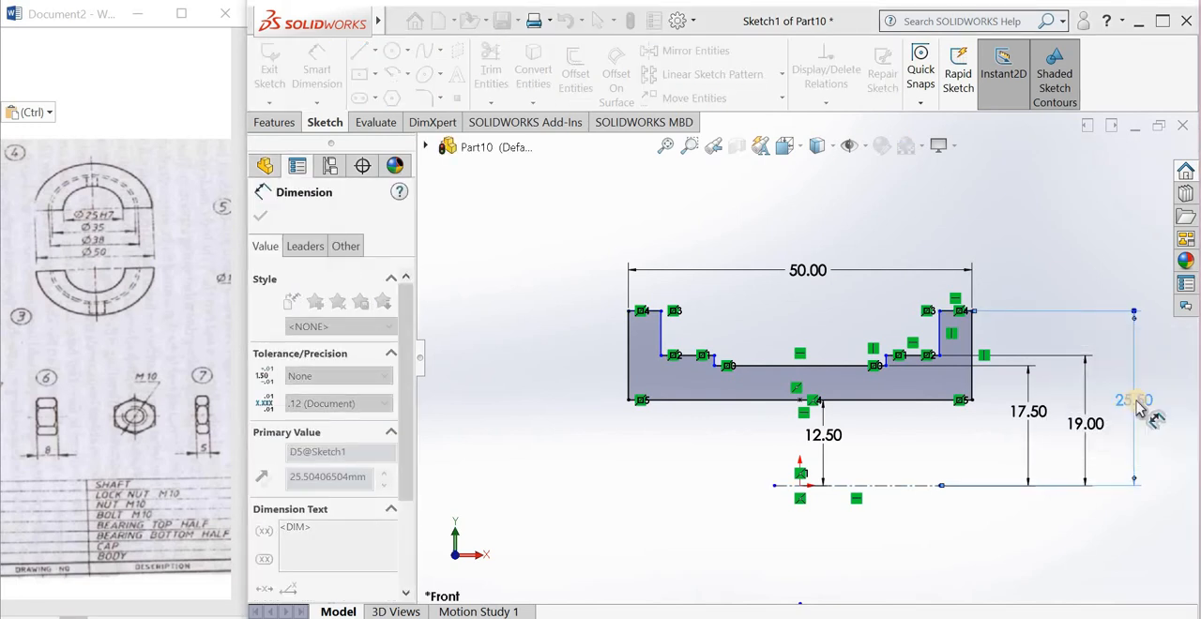
left_click(1052, 261)
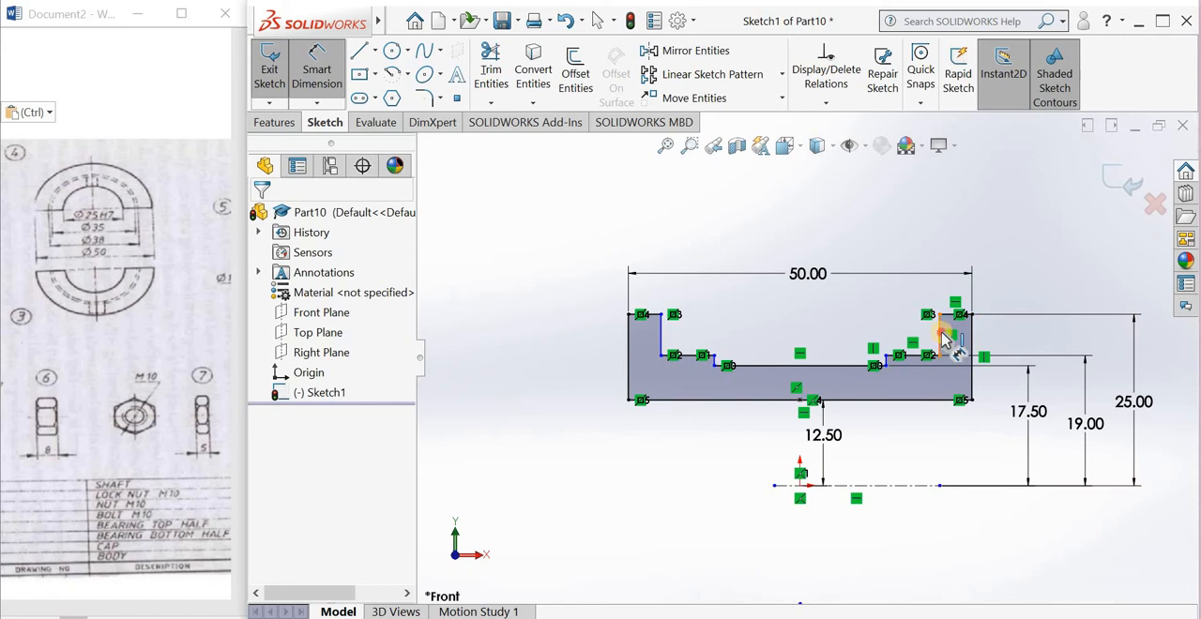
Step: Dimension the width between the inner vertical edges of the two outer flanges as 36 mm, consulting the reference drawing's front view
left_click(662, 335)
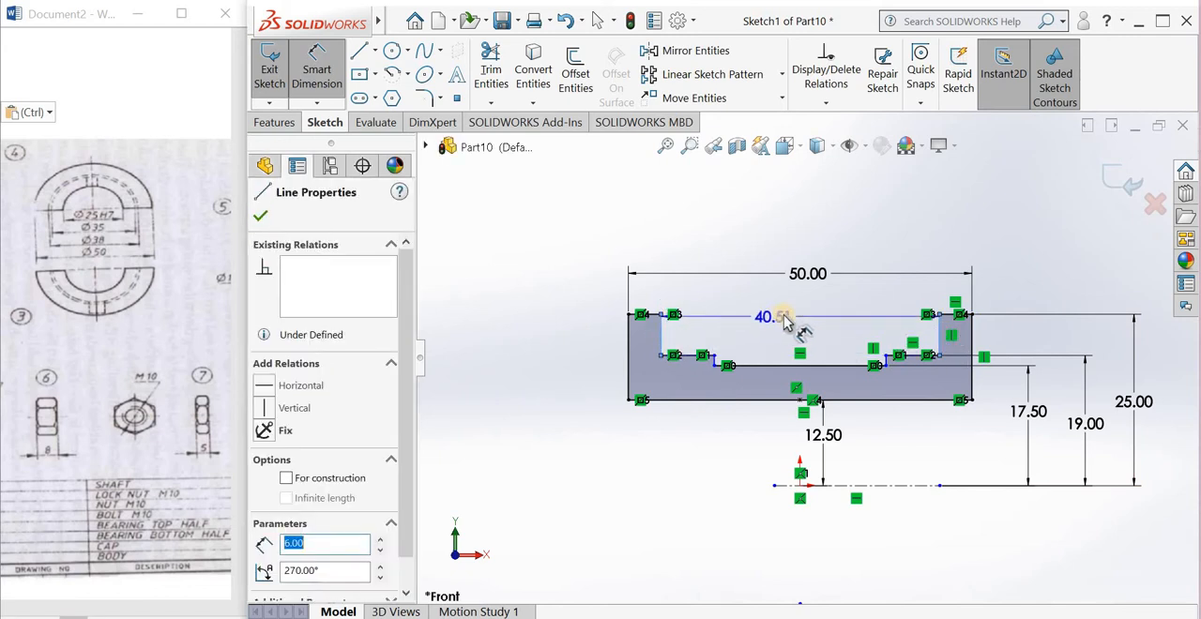
left_click(705, 317)
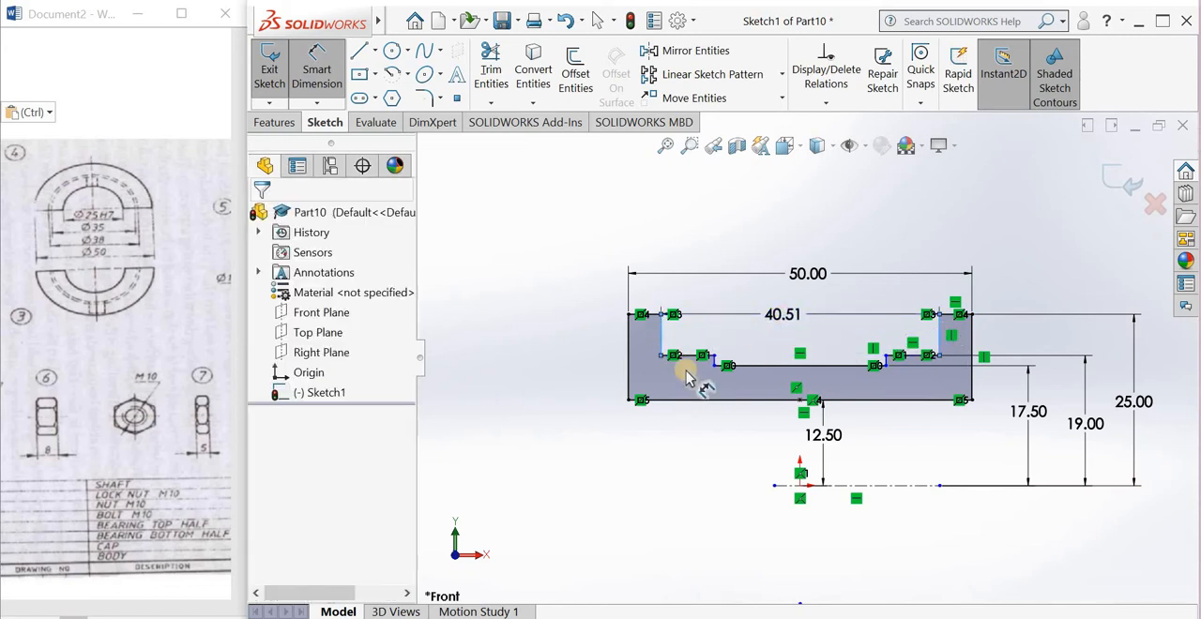
left_click(100, 615)
left_click_drag(124, 607, 97, 607)
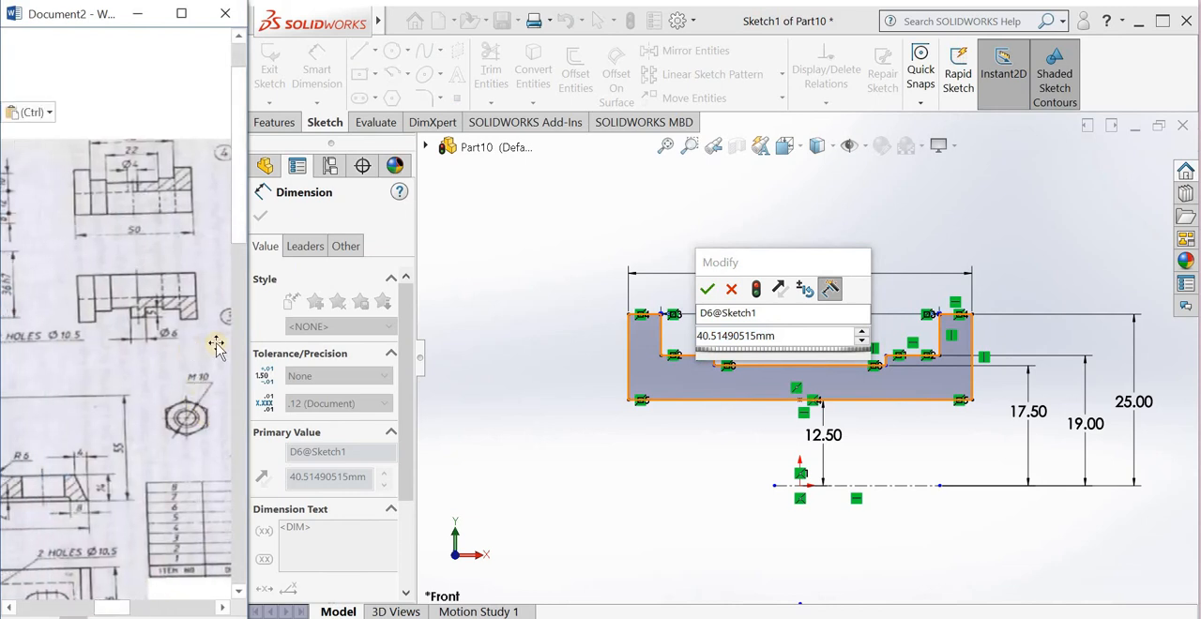
left_click(786, 339)
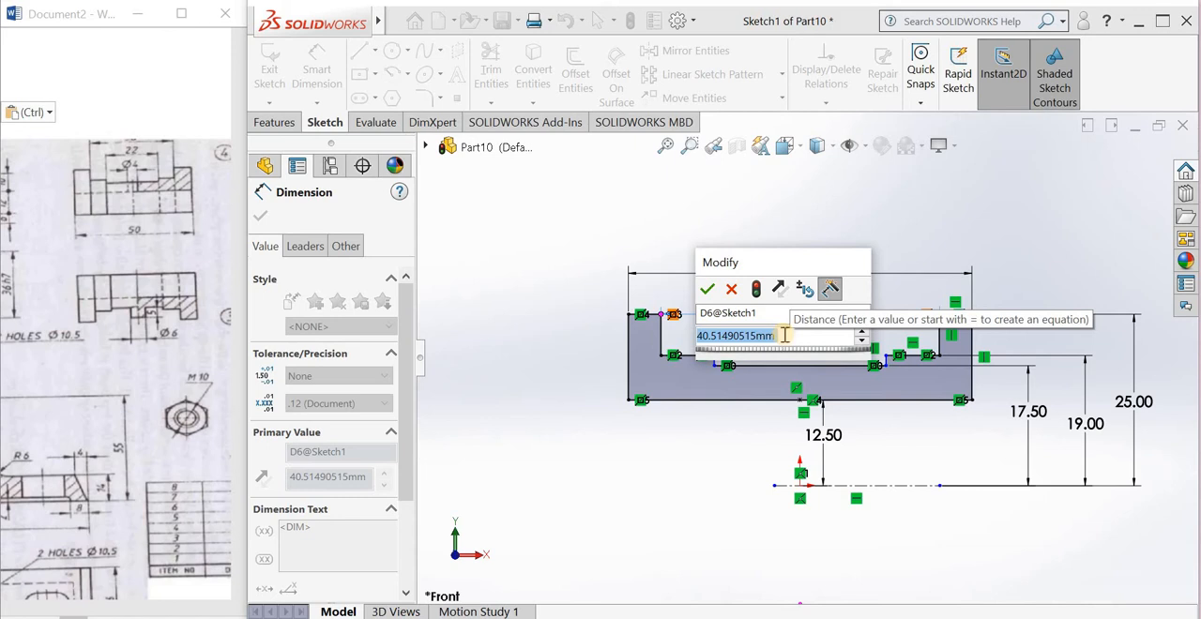
type("3")
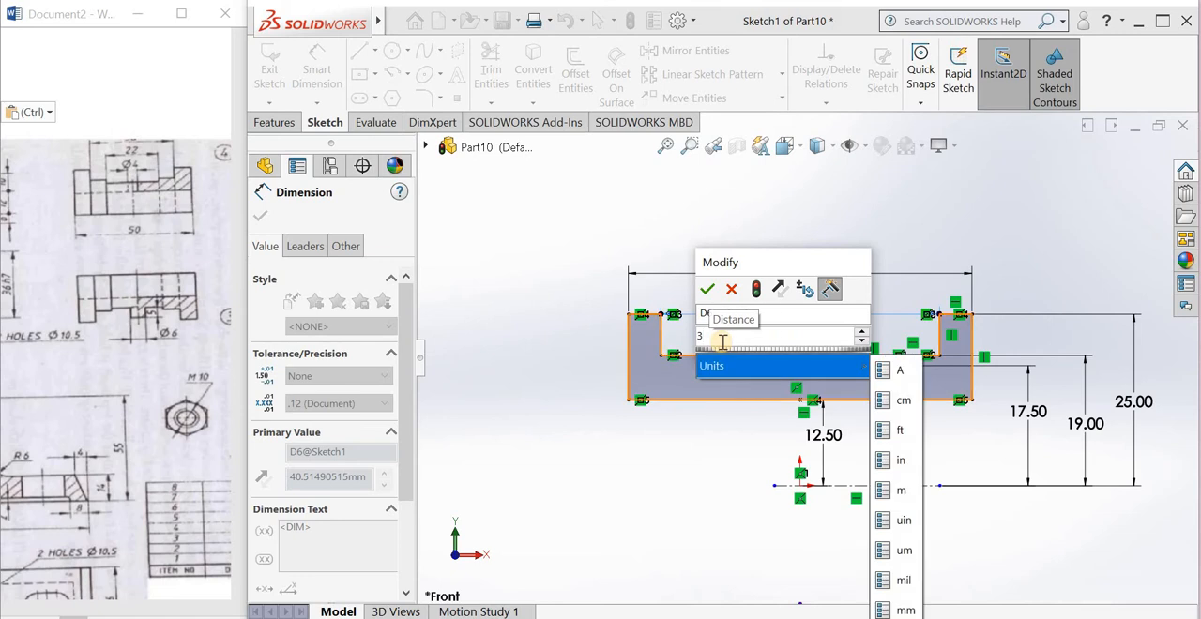
type("6")
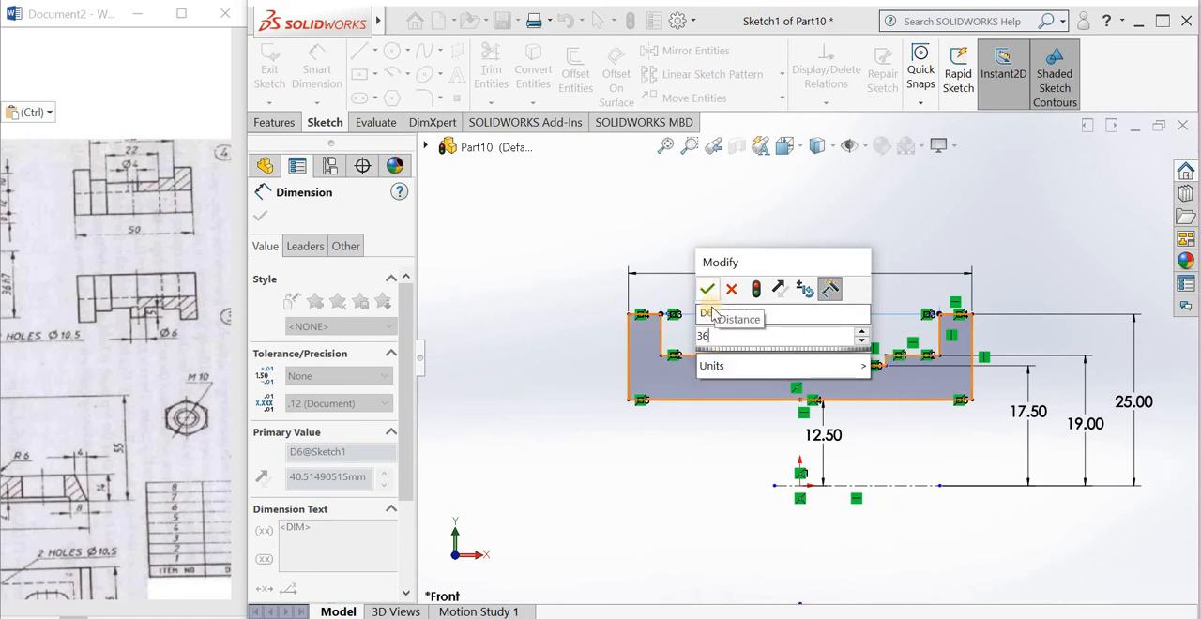
left_click(708, 292)
Step: Dimension the central recess width between its two short vertical edges as 22 mm
scroll(751, 367, "down", 2)
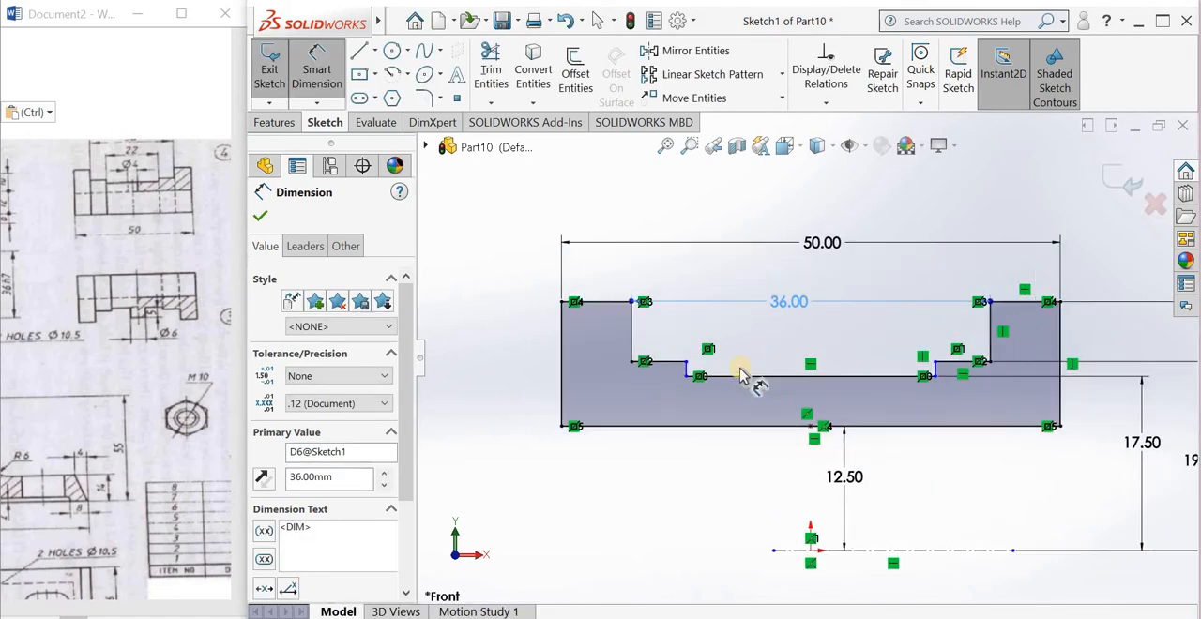
scroll(727, 378, "down", 3)
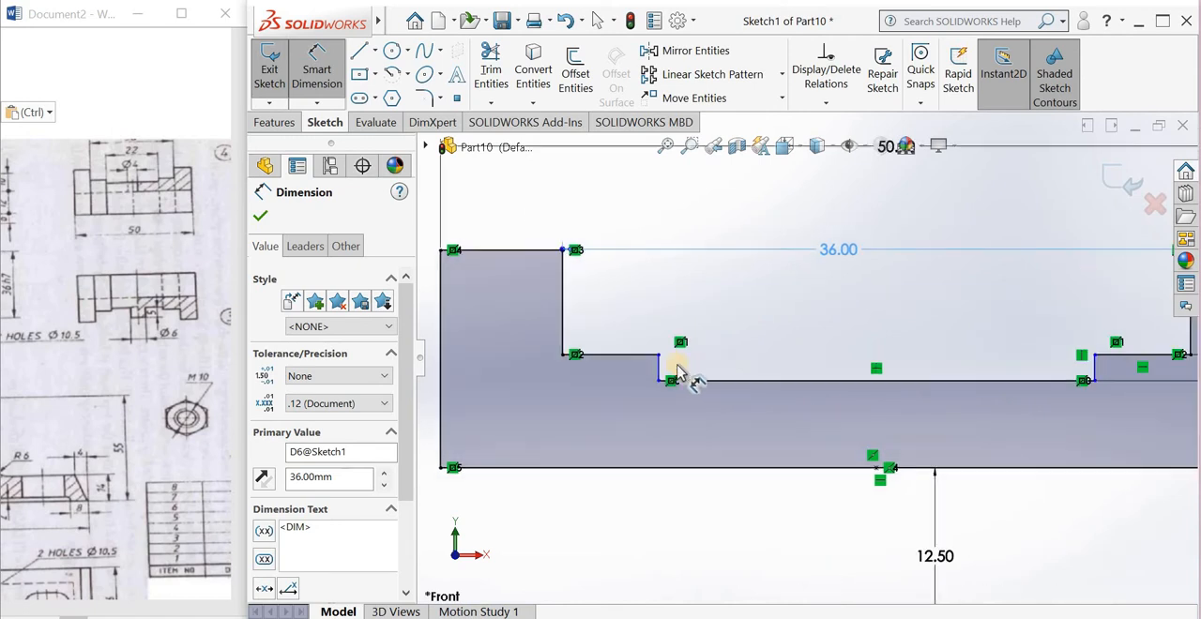
left_click(1088, 371)
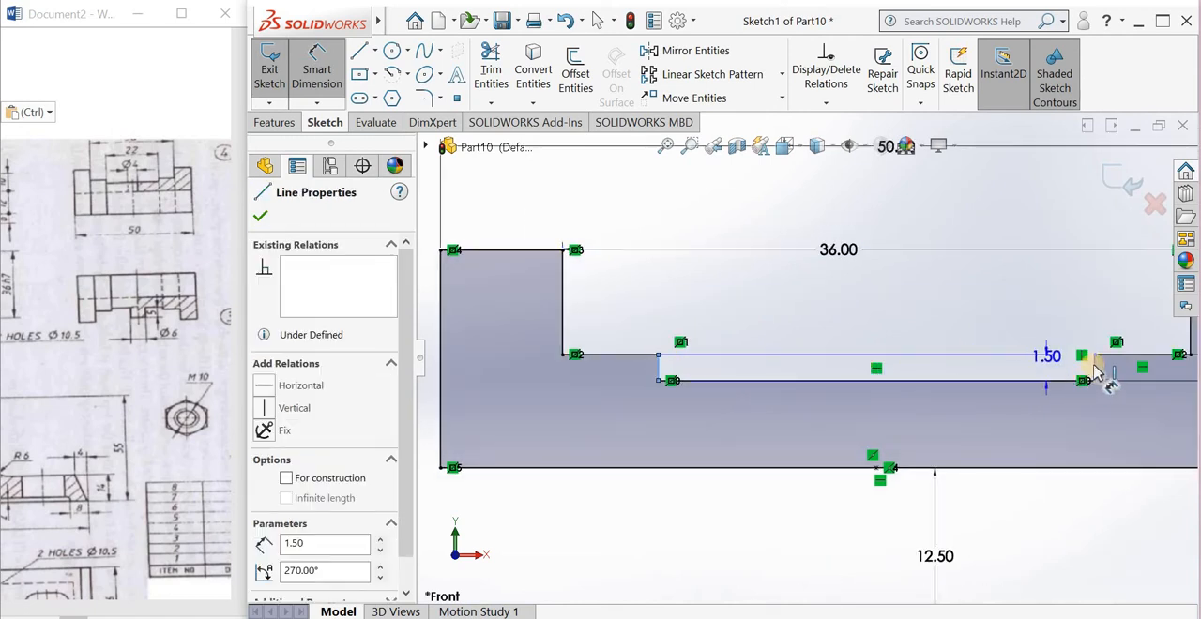
left_click(884, 300)
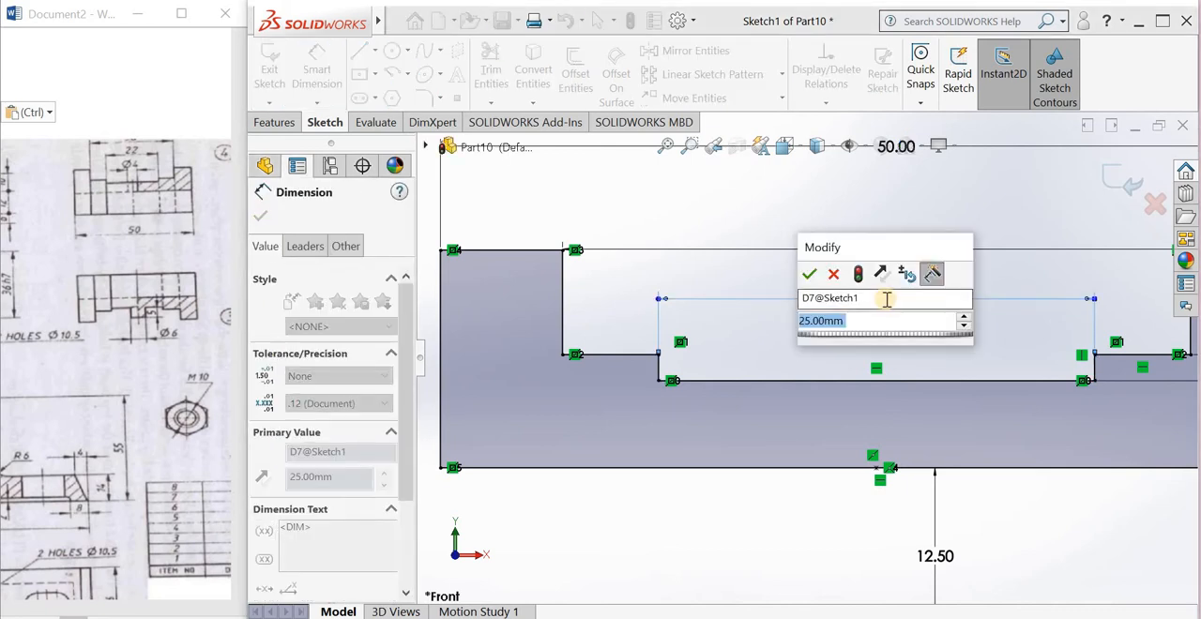
type("22")
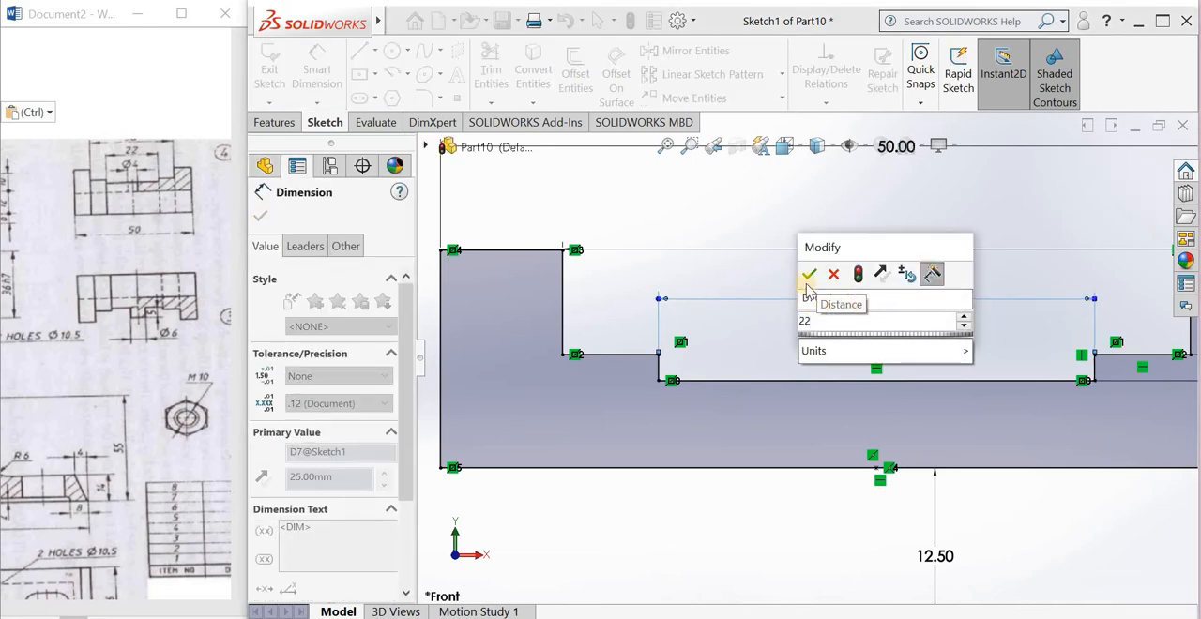
left_click(812, 281)
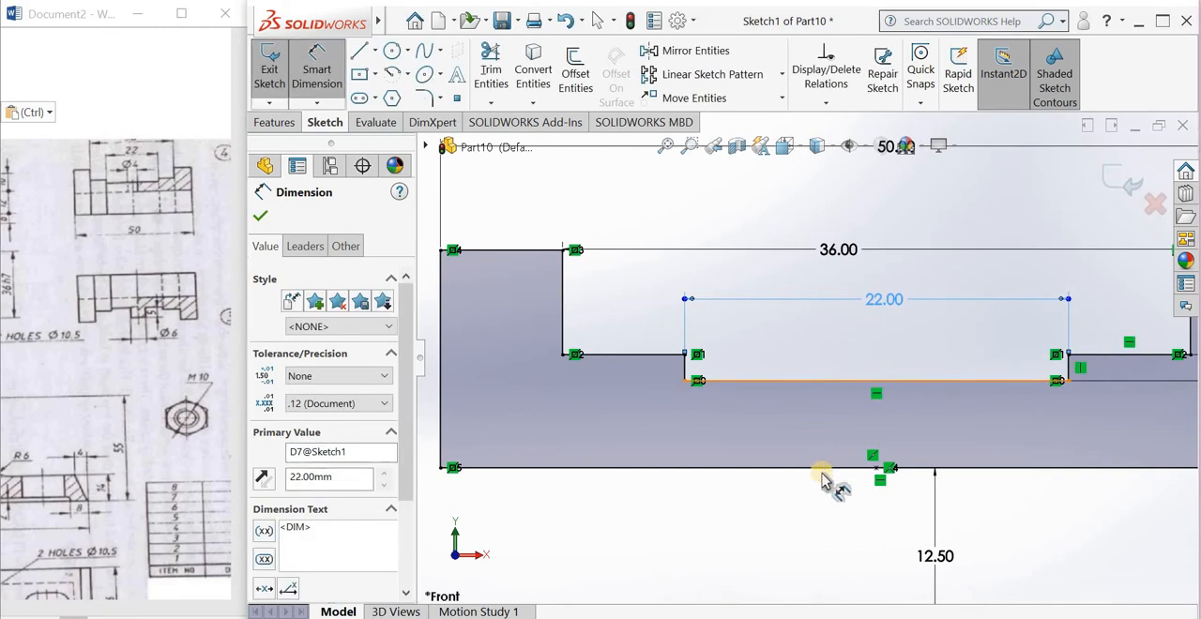
Step: Finish the dimensioned profile sketch and exit it
scroll(839, 488, "up", 2)
scroll(927, 439, "up", 2)
scroll(940, 403, "up", 2)
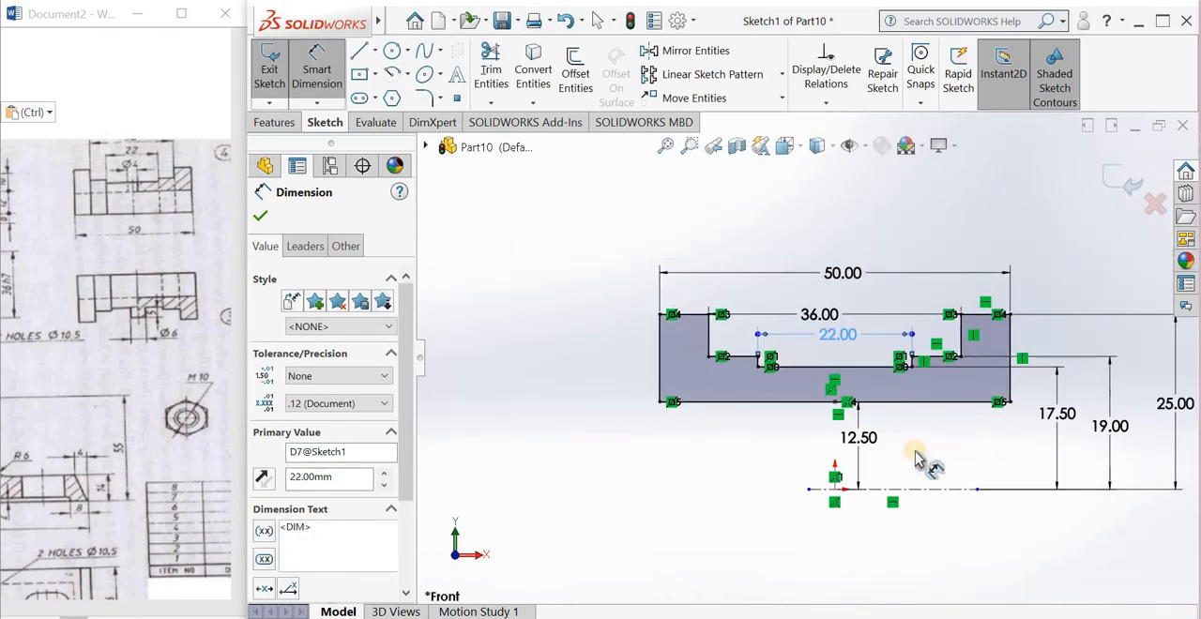
scroll(938, 407, "down", 1)
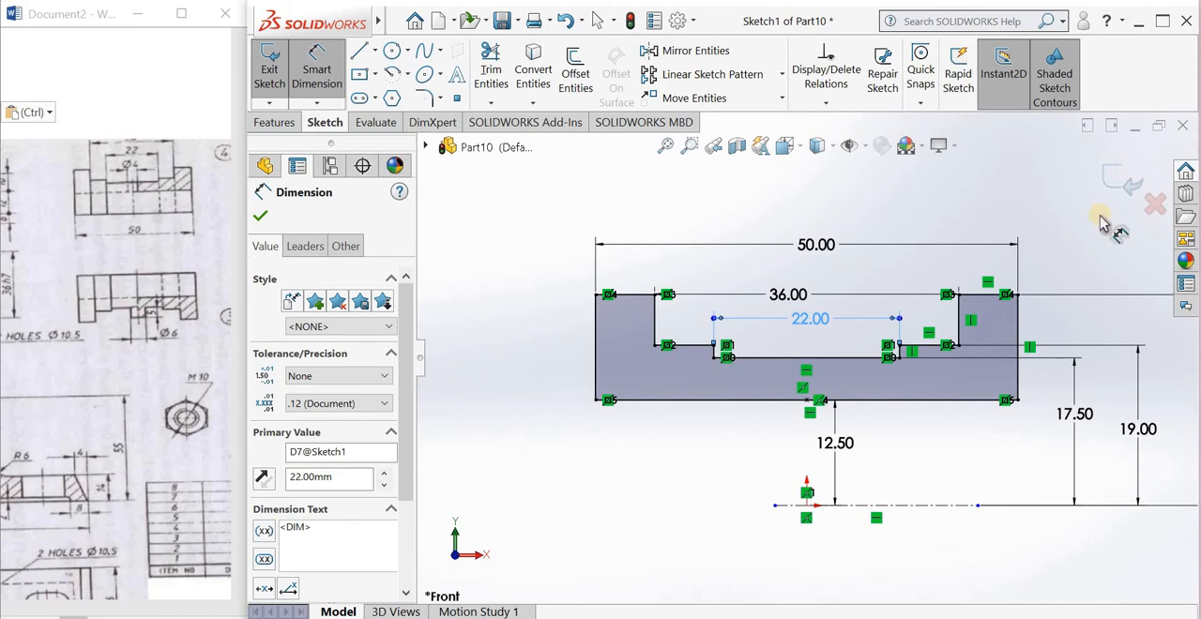
left_click(808, 427)
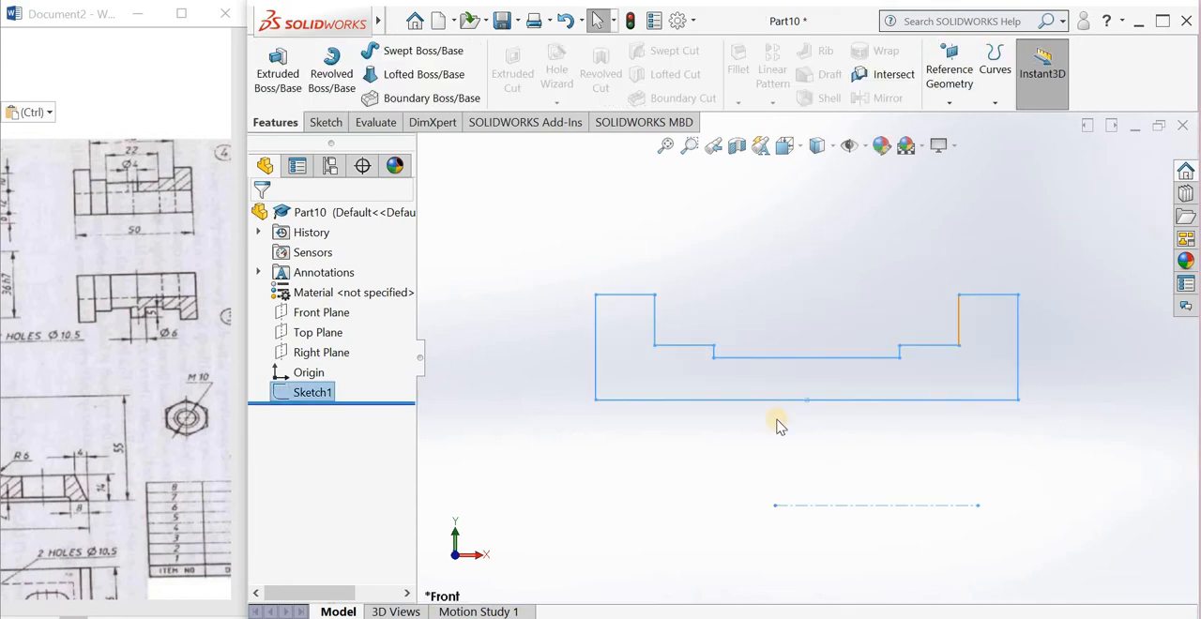
scroll(717, 378, "up", 3)
left_click(338, 66)
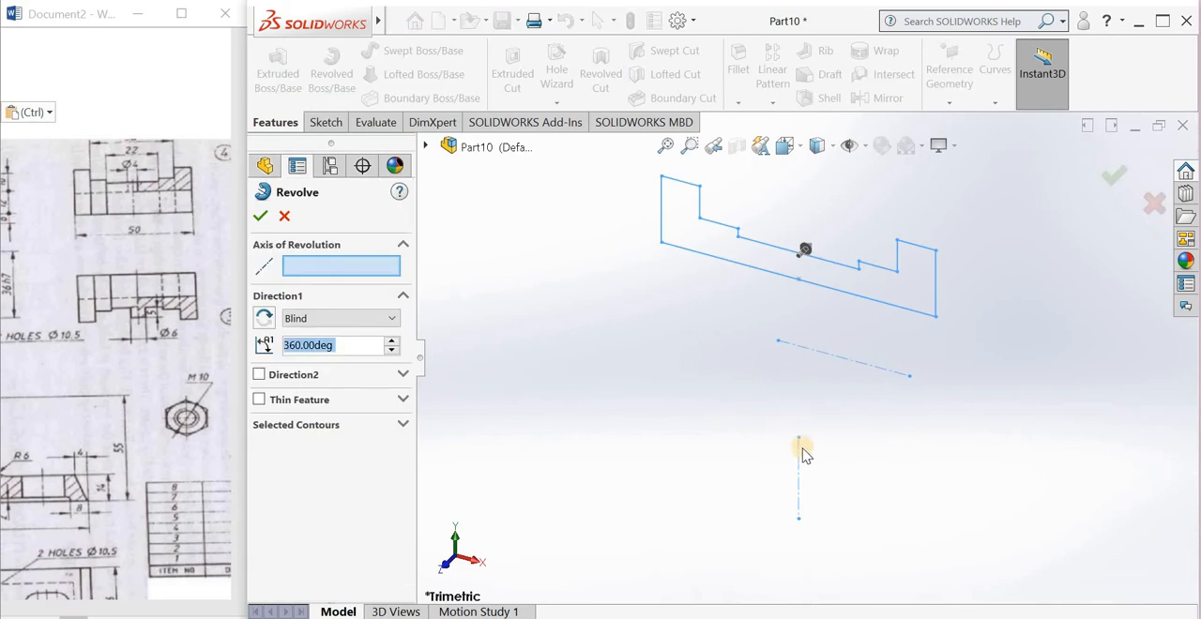
right_click(810, 456)
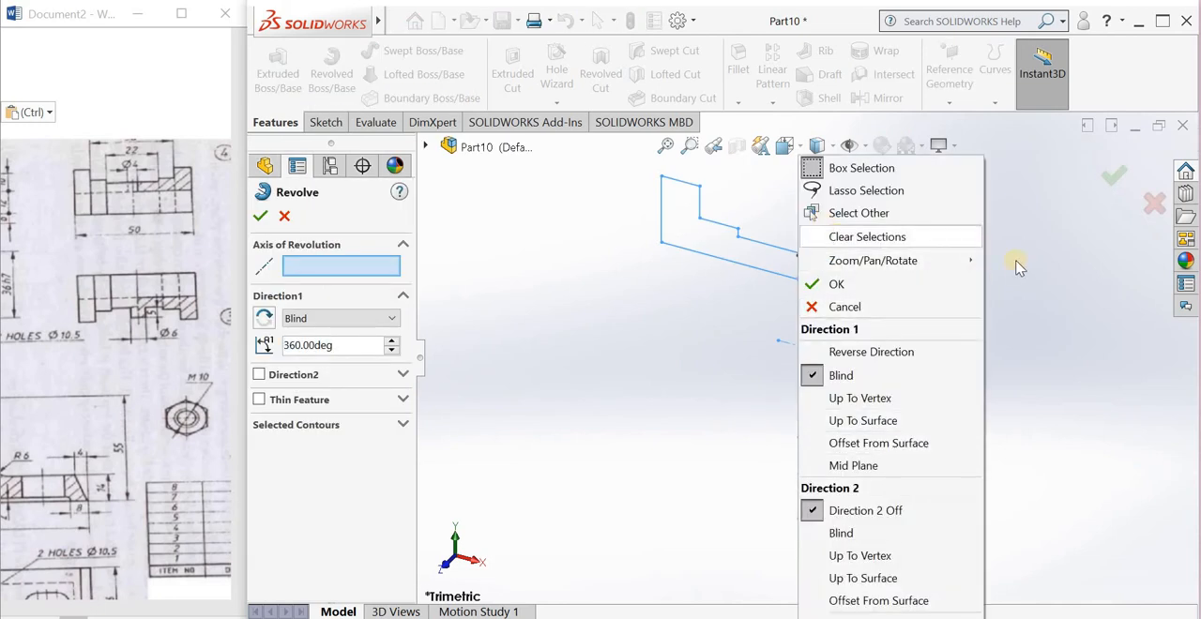
left_click(1114, 173)
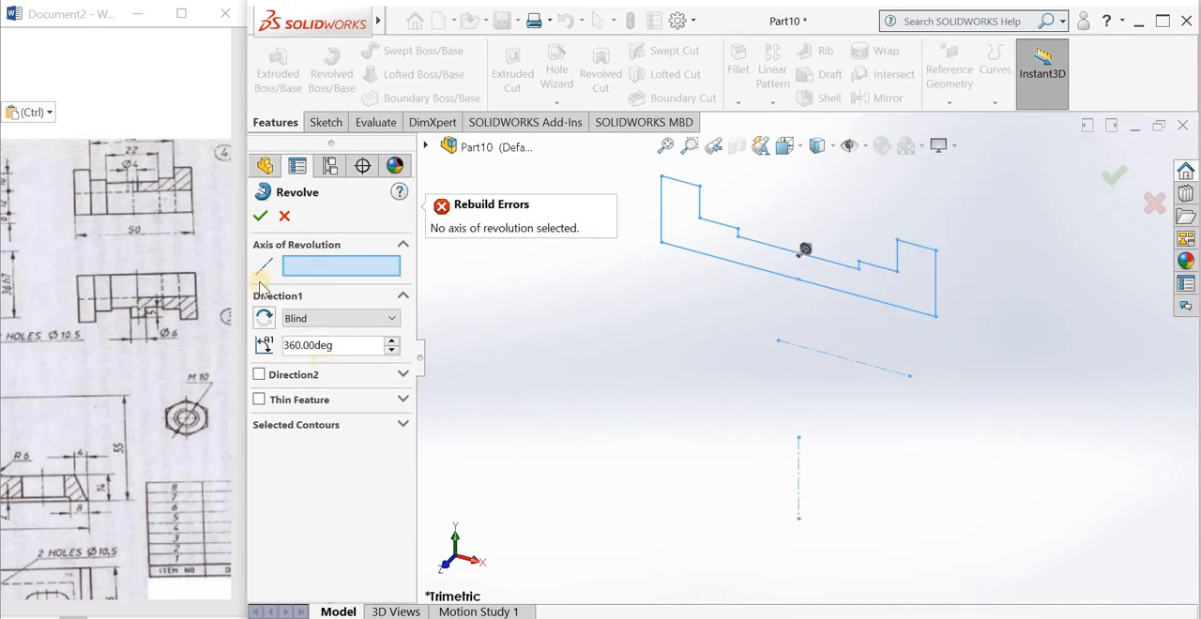
left_click(284, 216)
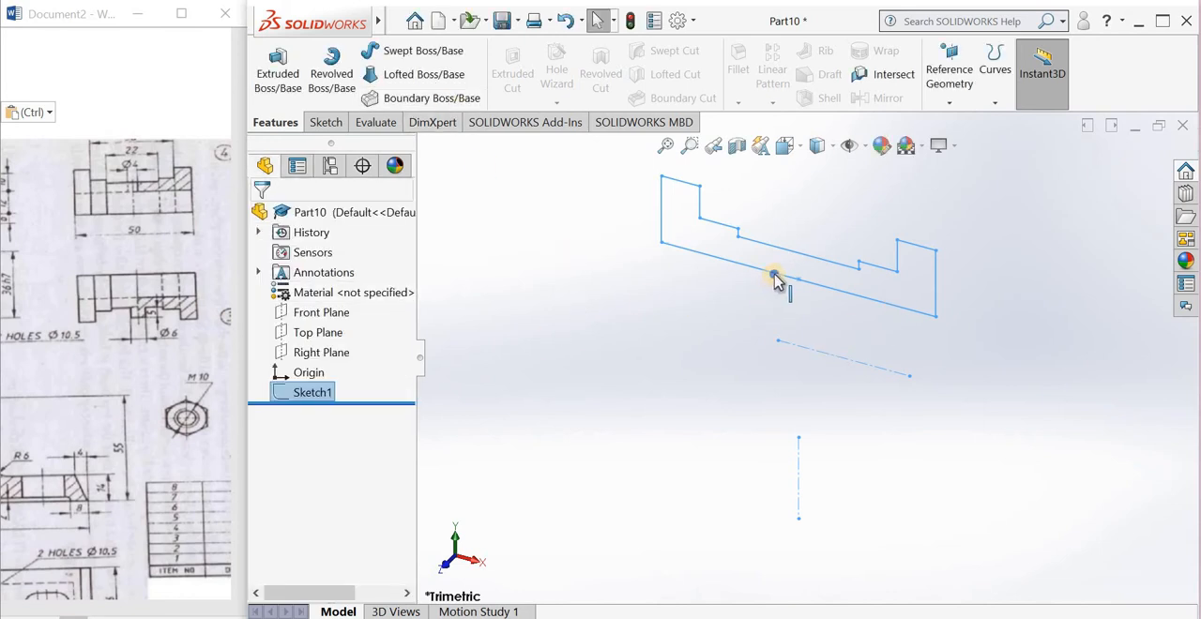
Step: Edit the profile sketch to delete the vertical centerline, keeping only the horizontal one, and exit the sketch
right_click(800, 262)
left_click(784, 229)
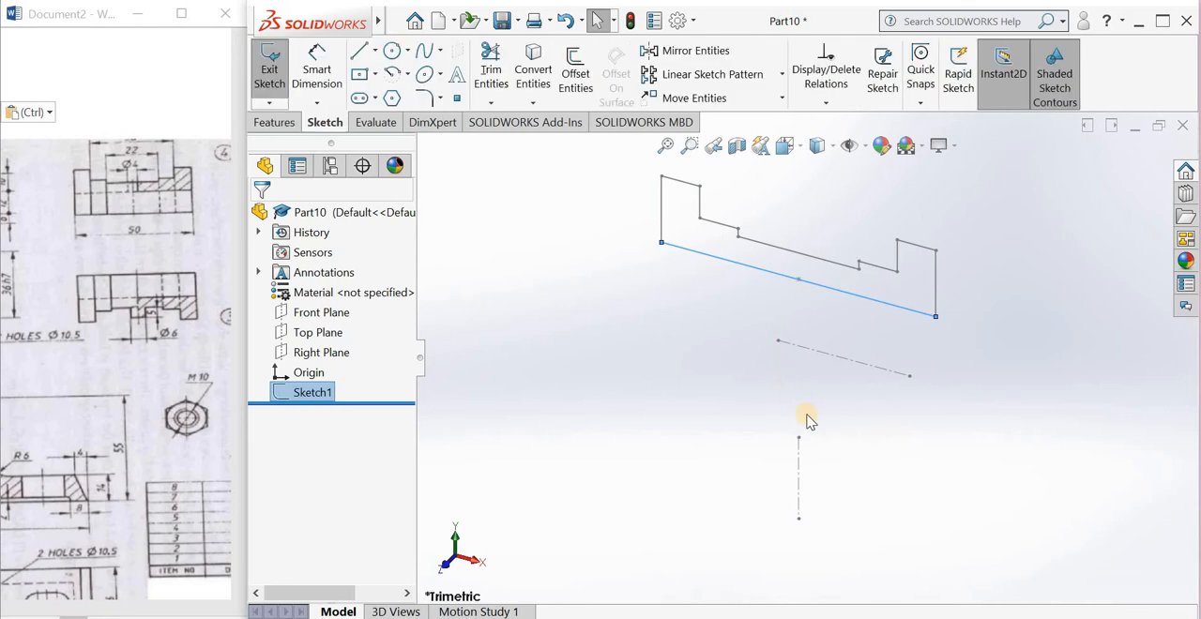
left_click_drag(851, 423, 730, 568)
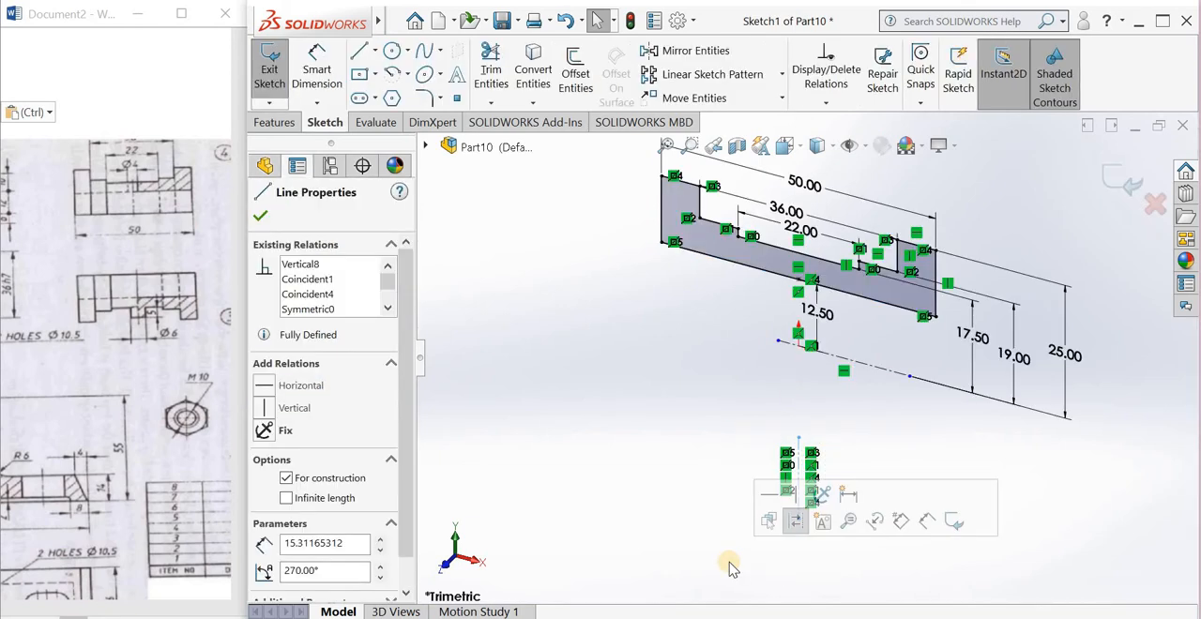
key("Delete")
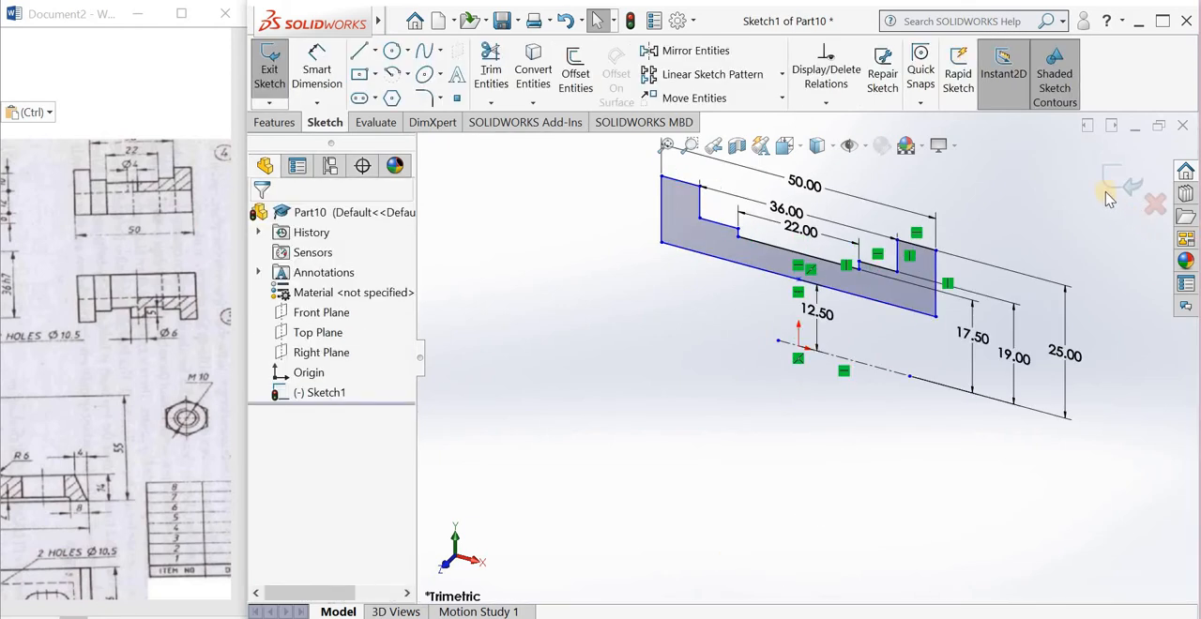
double_click(789, 423)
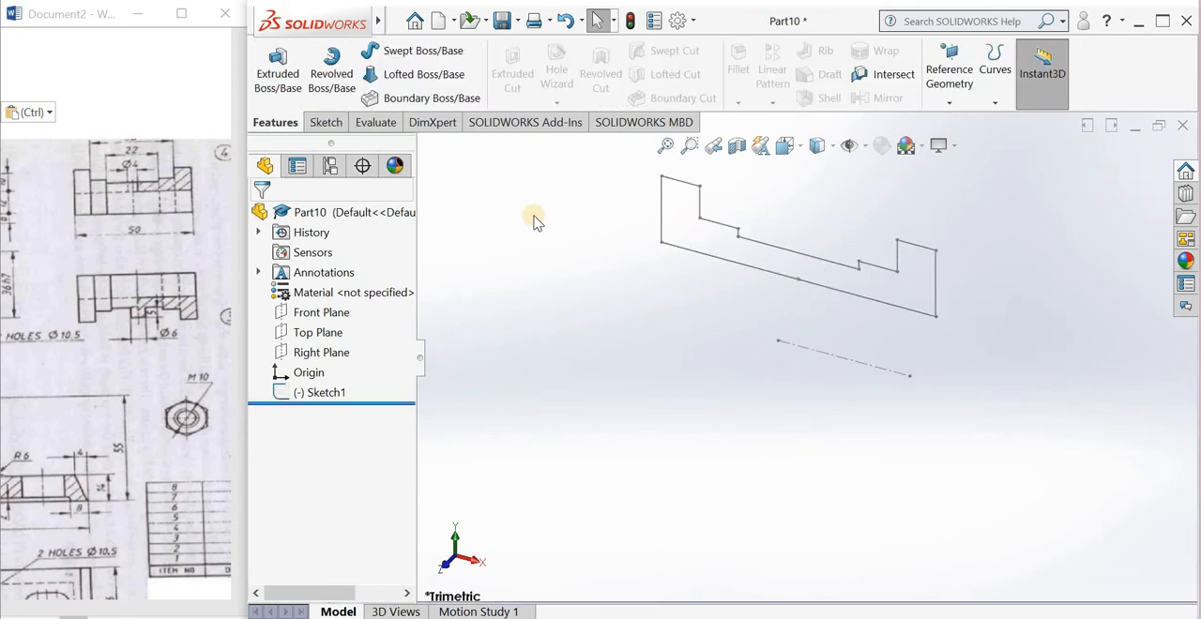
Step: Revolve the stepped profile 180 degrees about the horizontal centerline as a blind boss
left_click(337, 60)
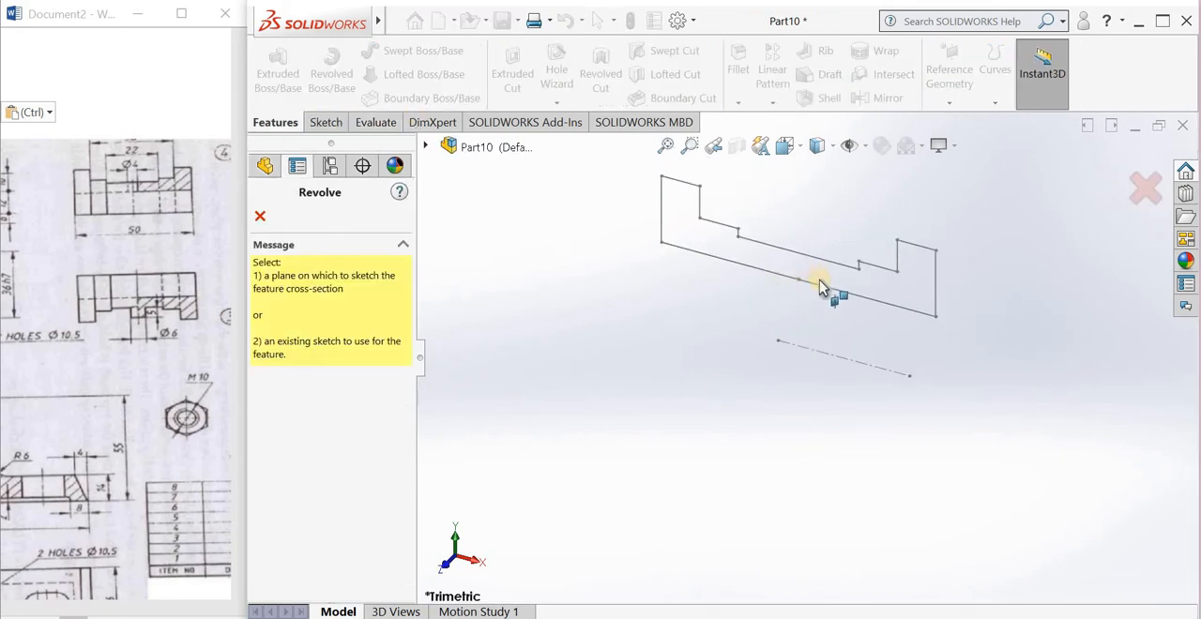
left_click(819, 360)
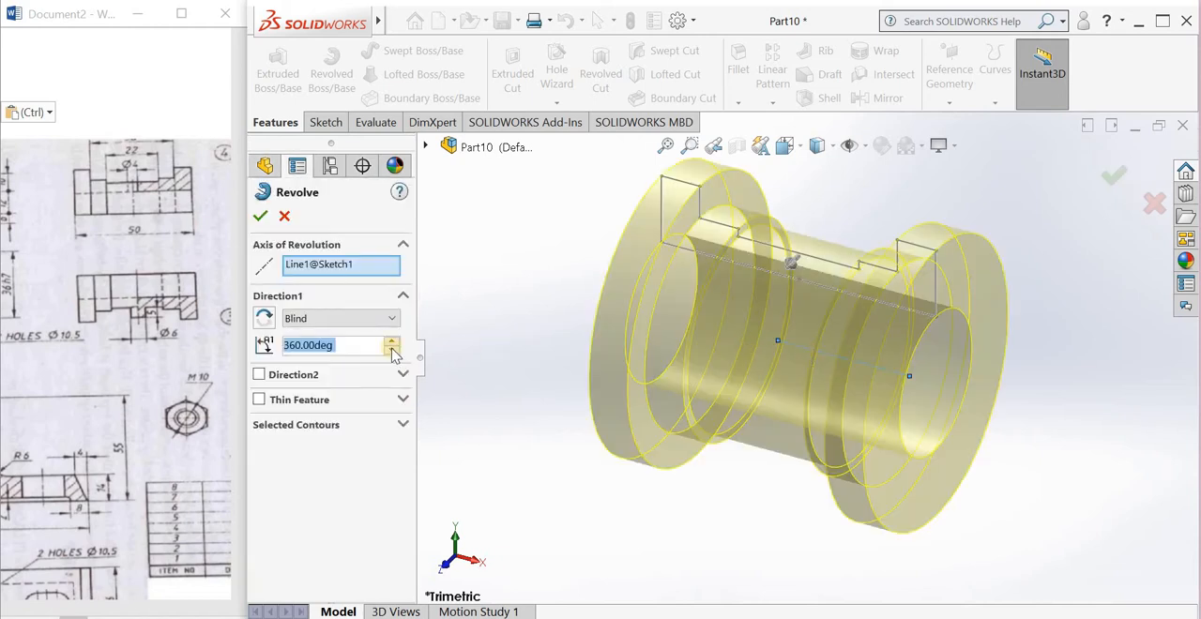
type("180")
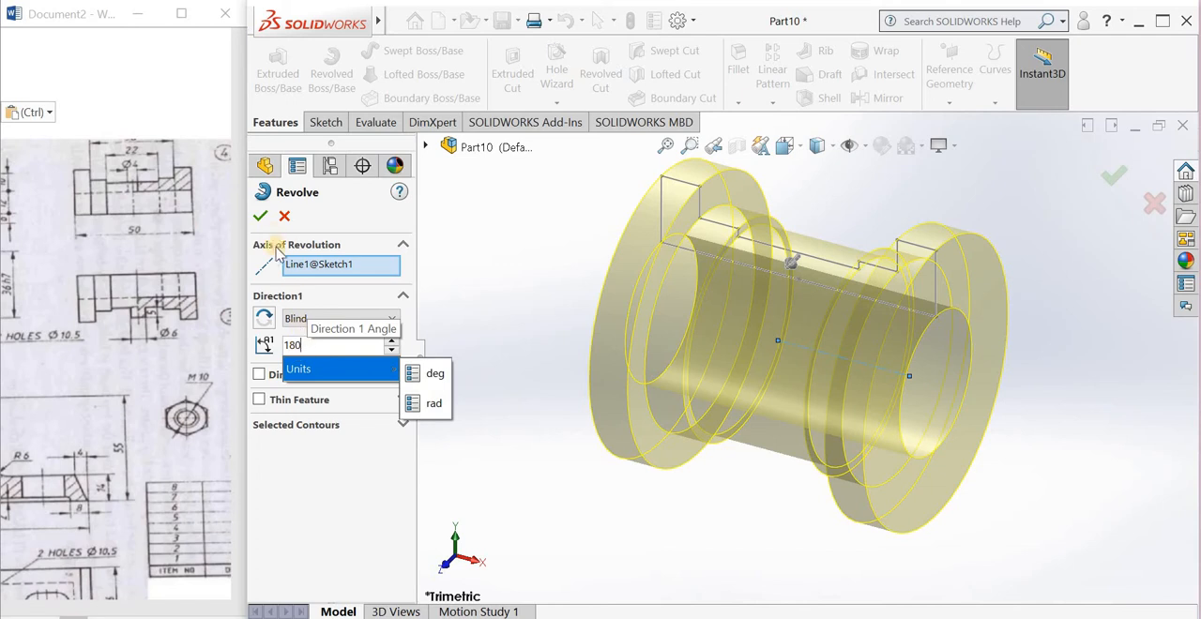
key("Return")
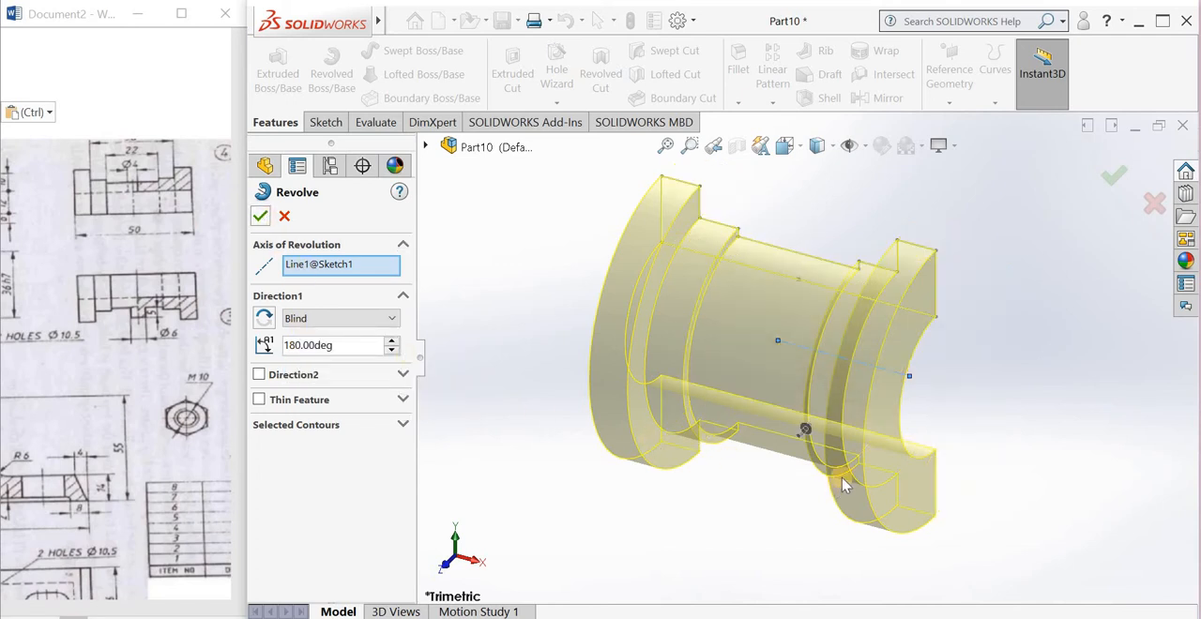
middle_click_drag(898, 371, 507, 274)
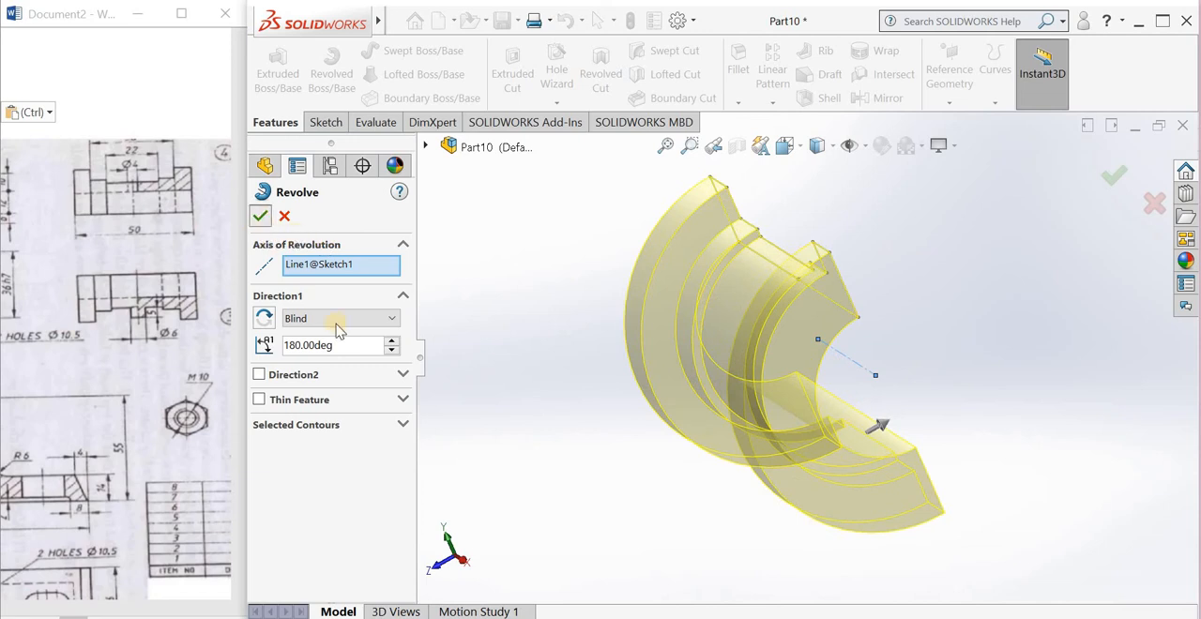
key("Return")
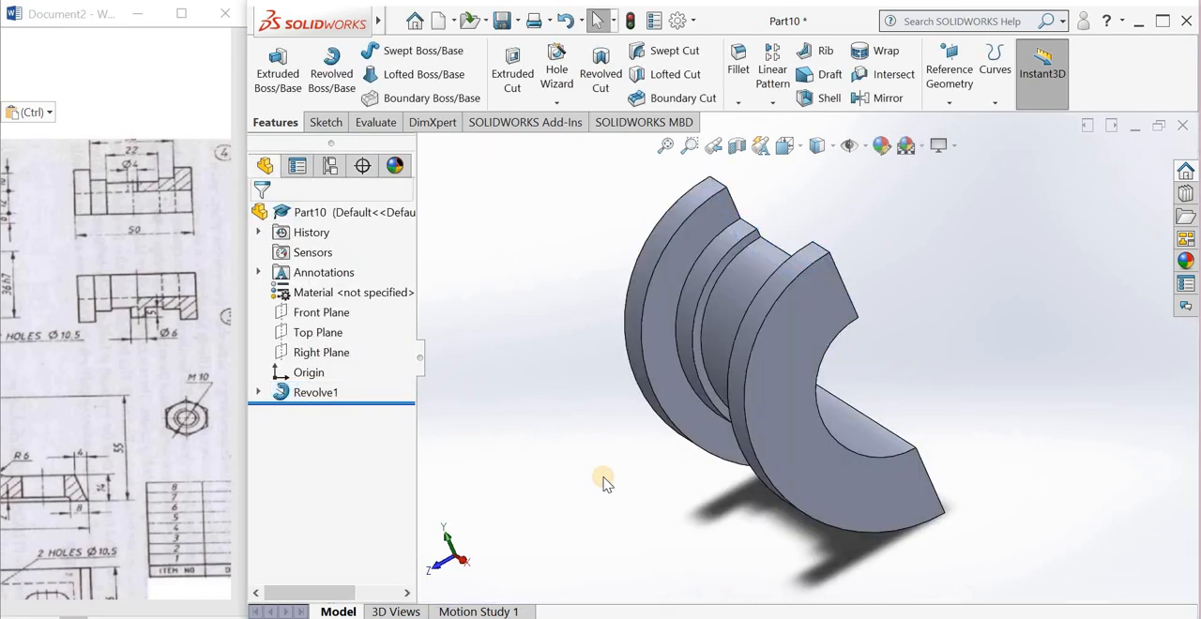
Step: Start a new sketch on the Top Plane, oriented normal to the view
middle_click_drag(556, 469, 530, 456)
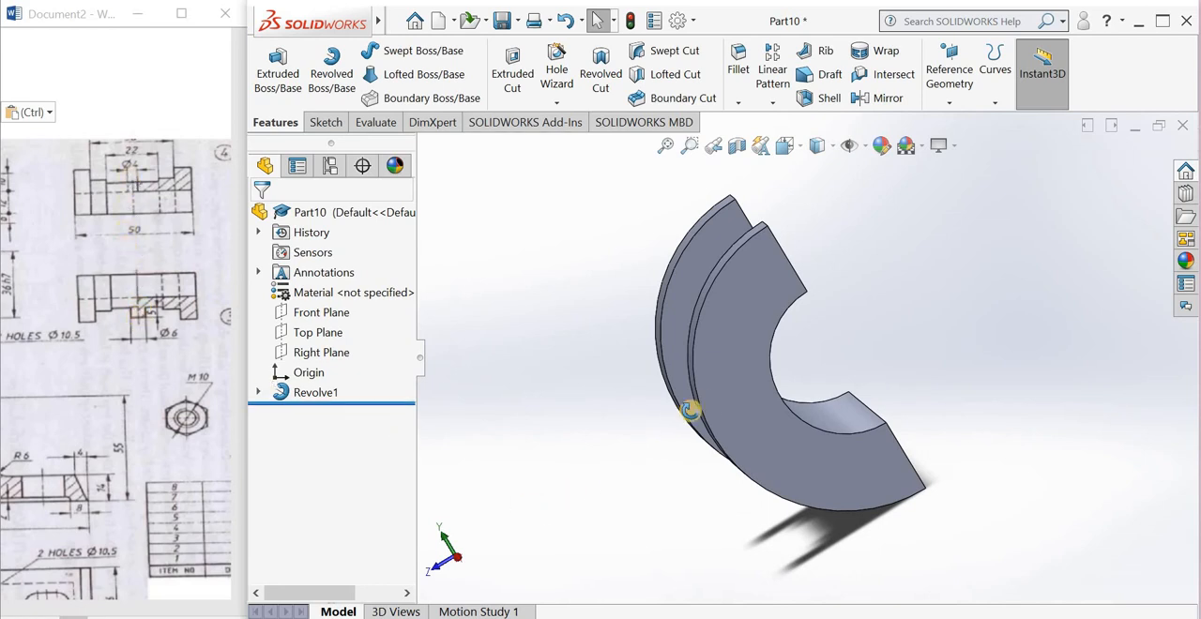
middle_click_drag(691, 410, 670, 235)
left_click(308, 313)
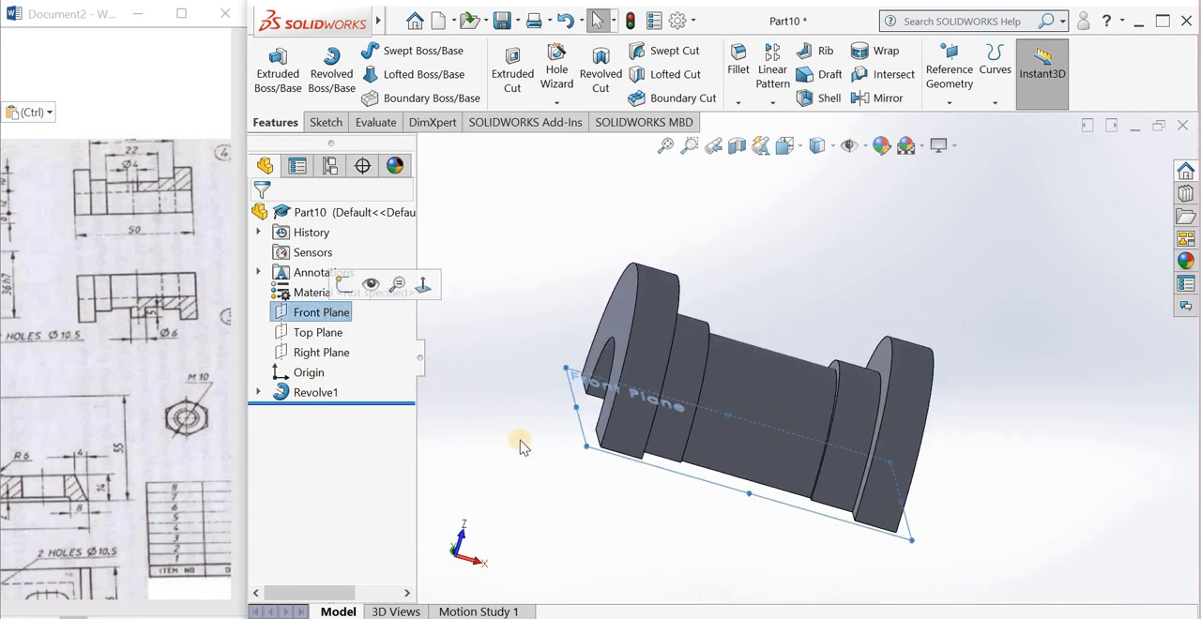
left_click(328, 333)
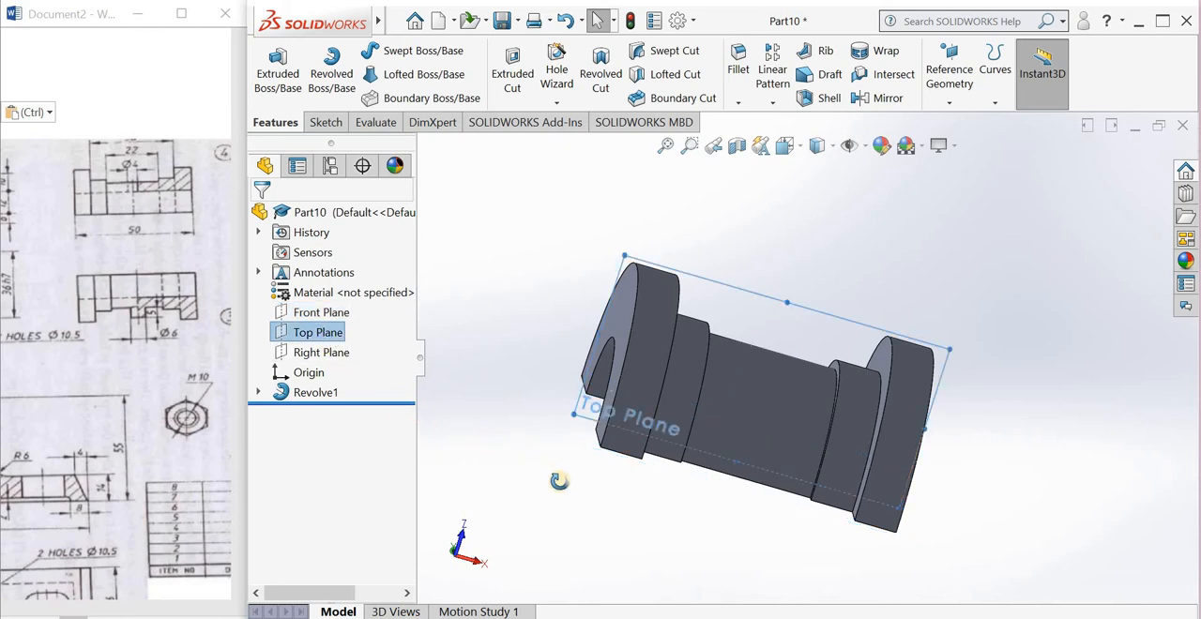
middle_click_drag(554, 485, 719, 341)
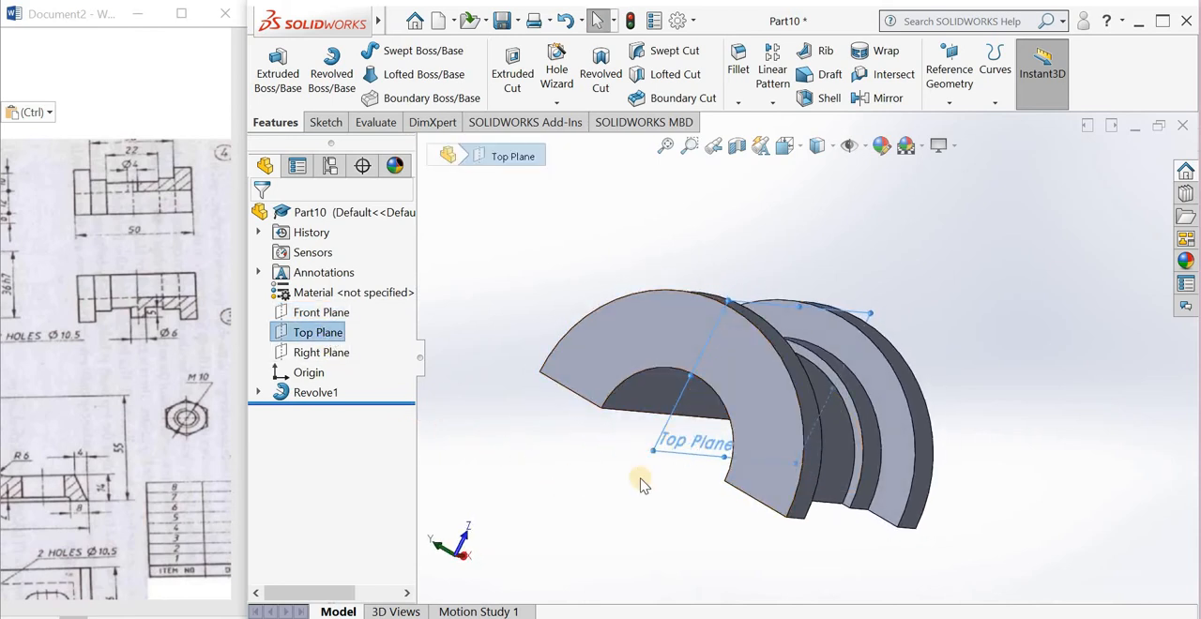
middle_click_drag(548, 473, 544, 412)
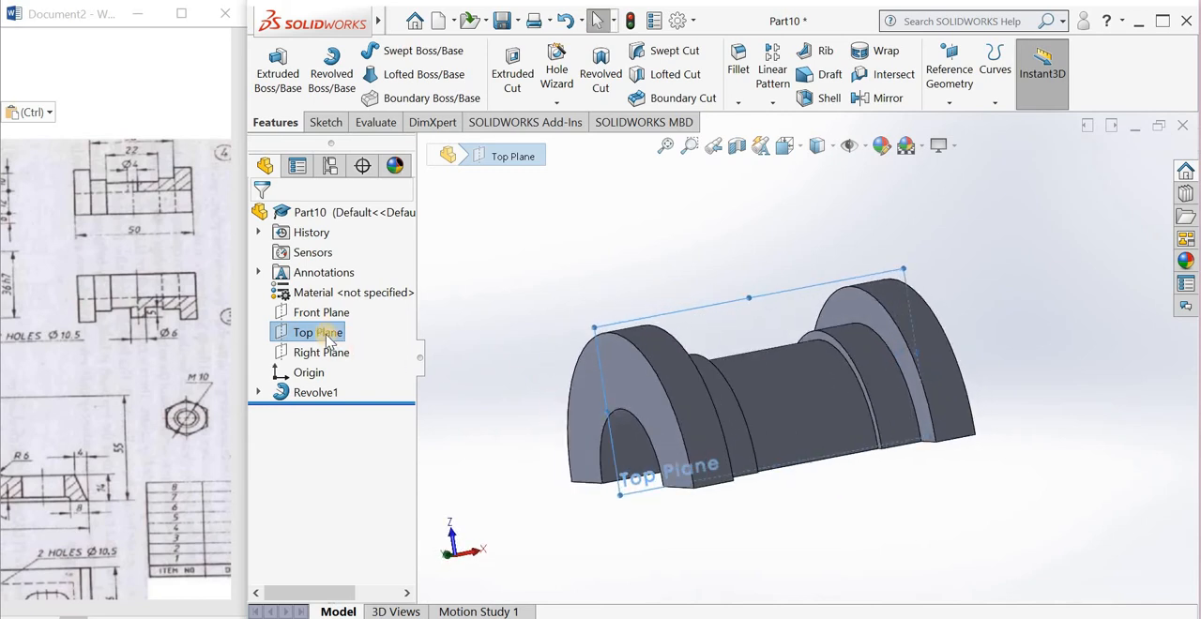
right_click(329, 337)
left_click(344, 318)
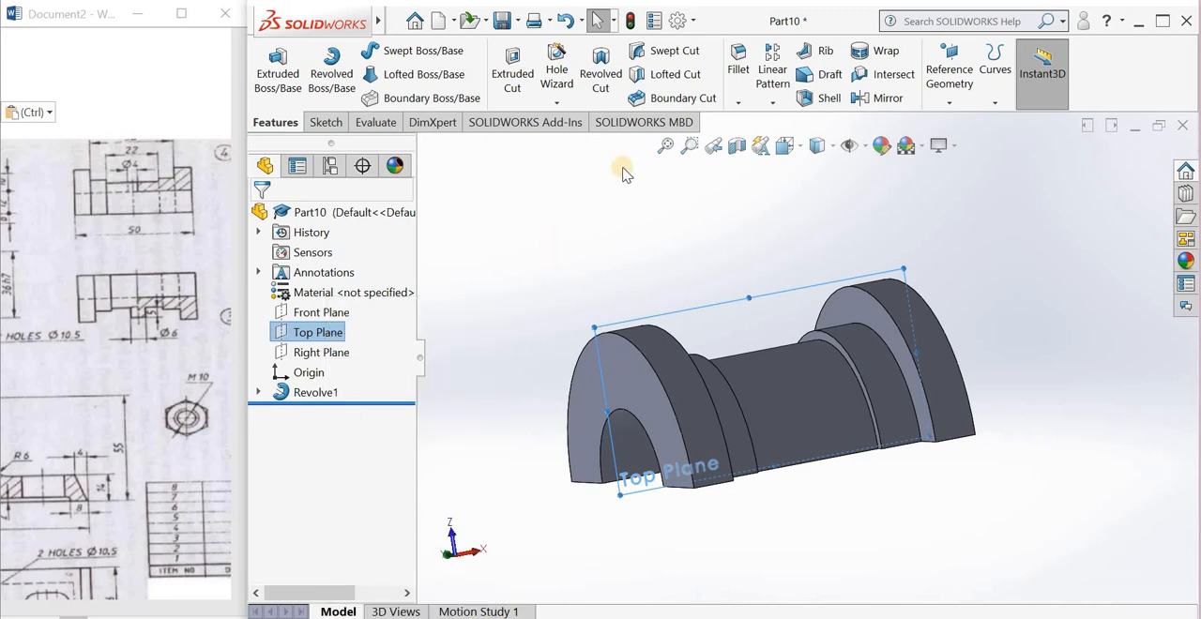
key("space")
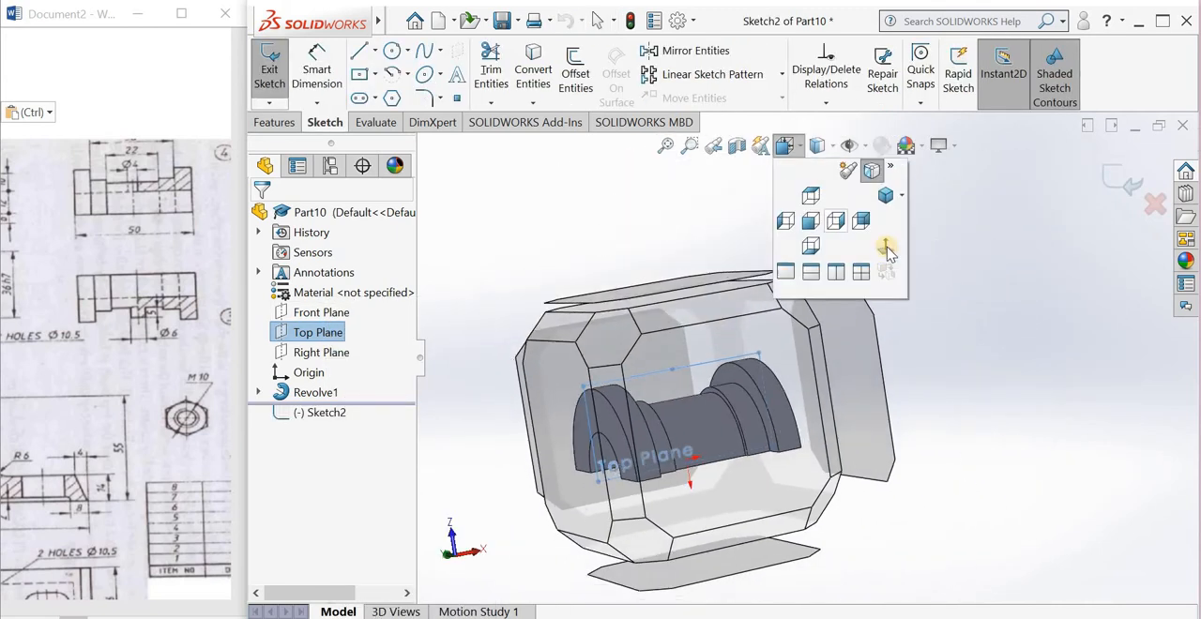
left_click(762, 247)
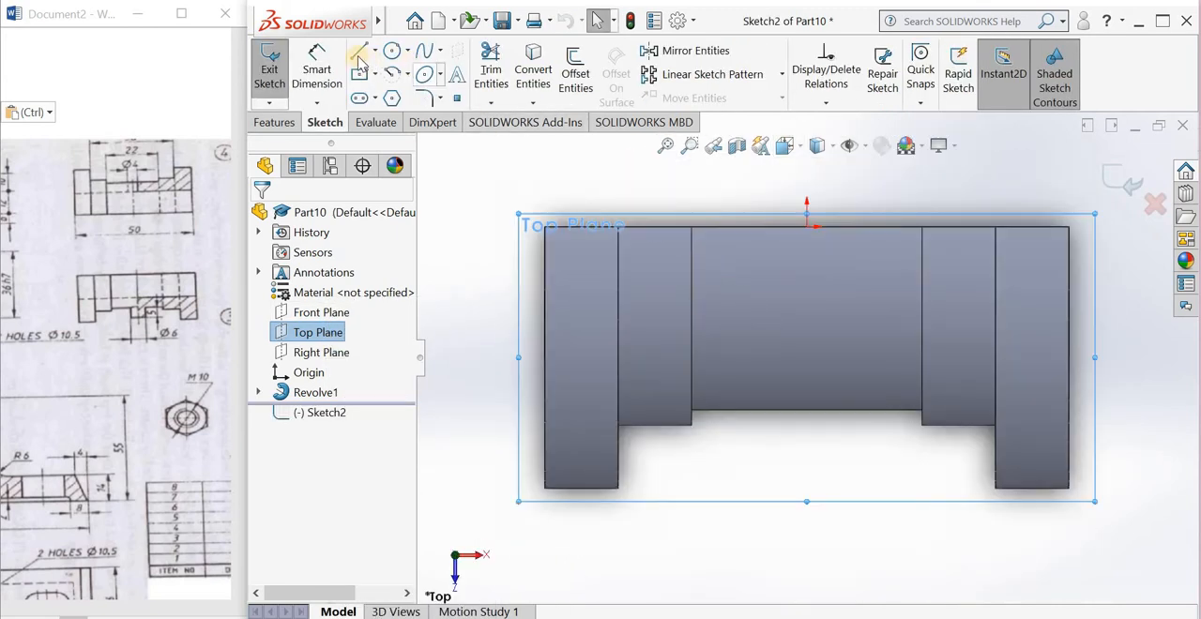
Step: Sketch a vertical centerline about 12 mm long through the origin
left_click(375, 50)
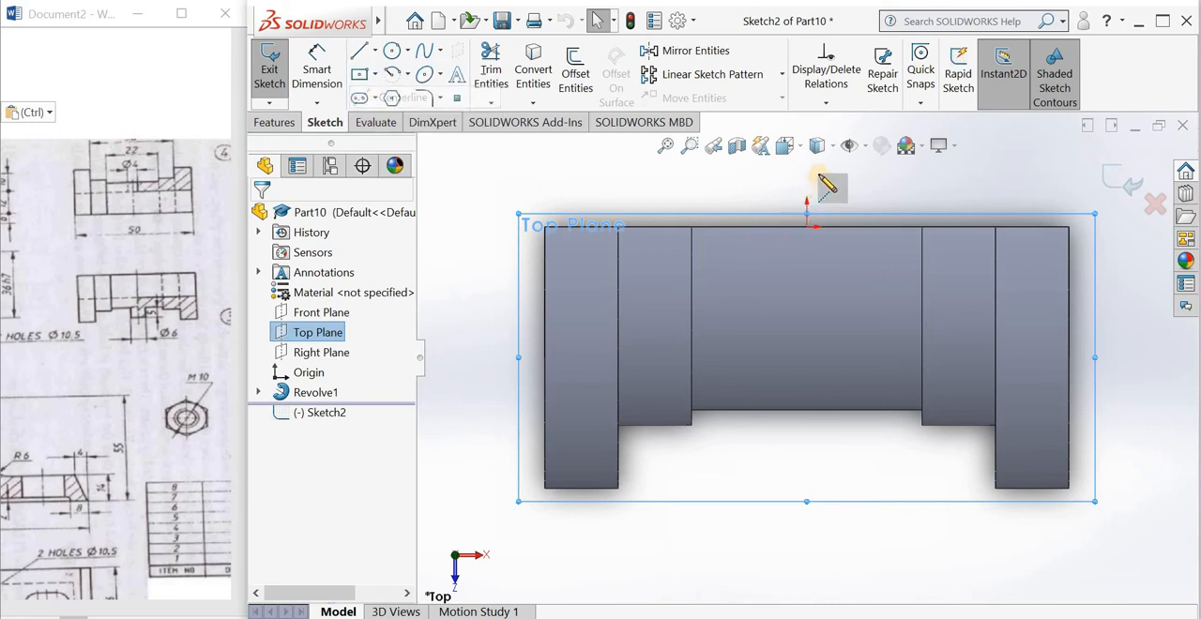
left_click(807, 166)
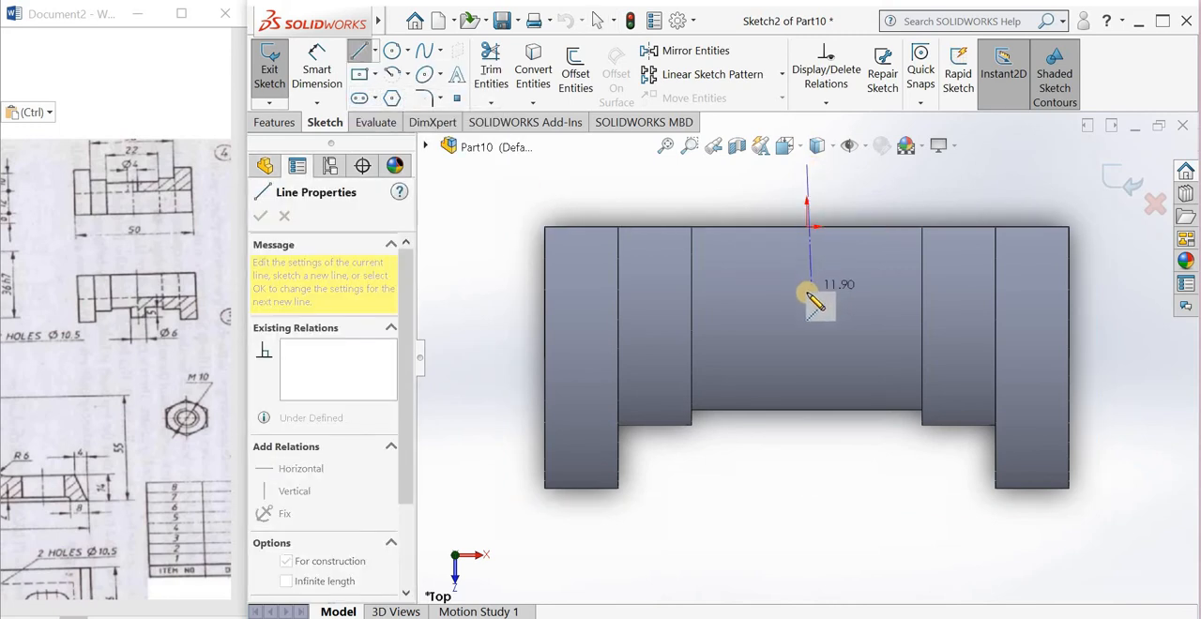
left_click(807, 292)
Step: Sketch a narrow closed rectangle about 4.6 mm high beyond the central recess, with one long edge in line with the vertical centerline
left_click(357, 54)
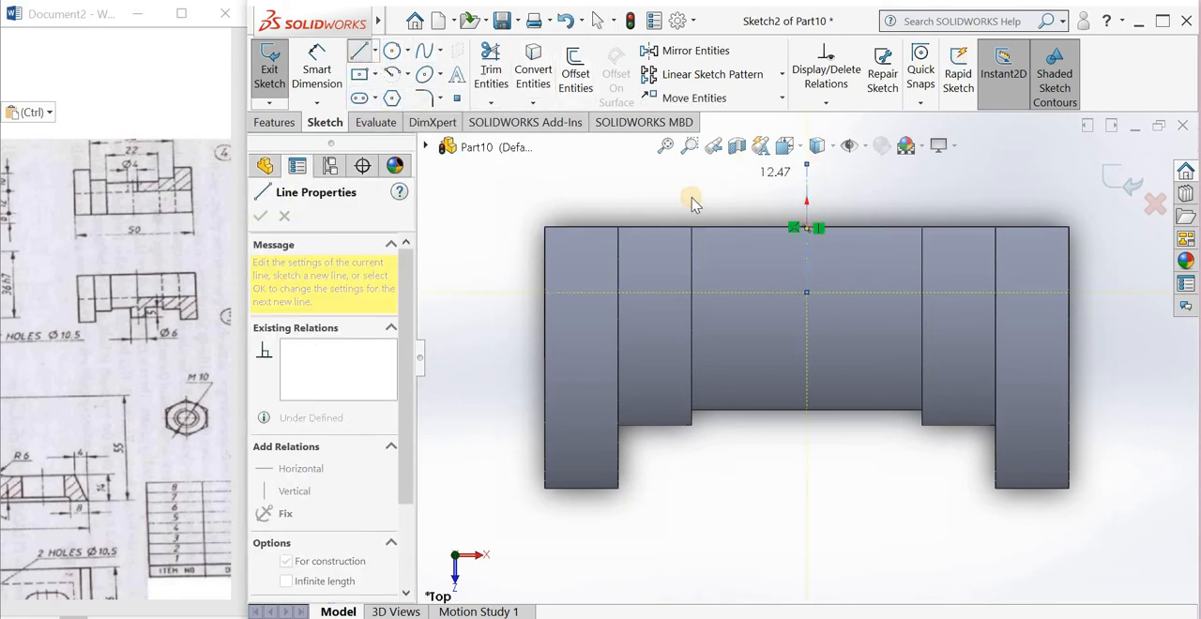
scroll(829, 223, "down", 3)
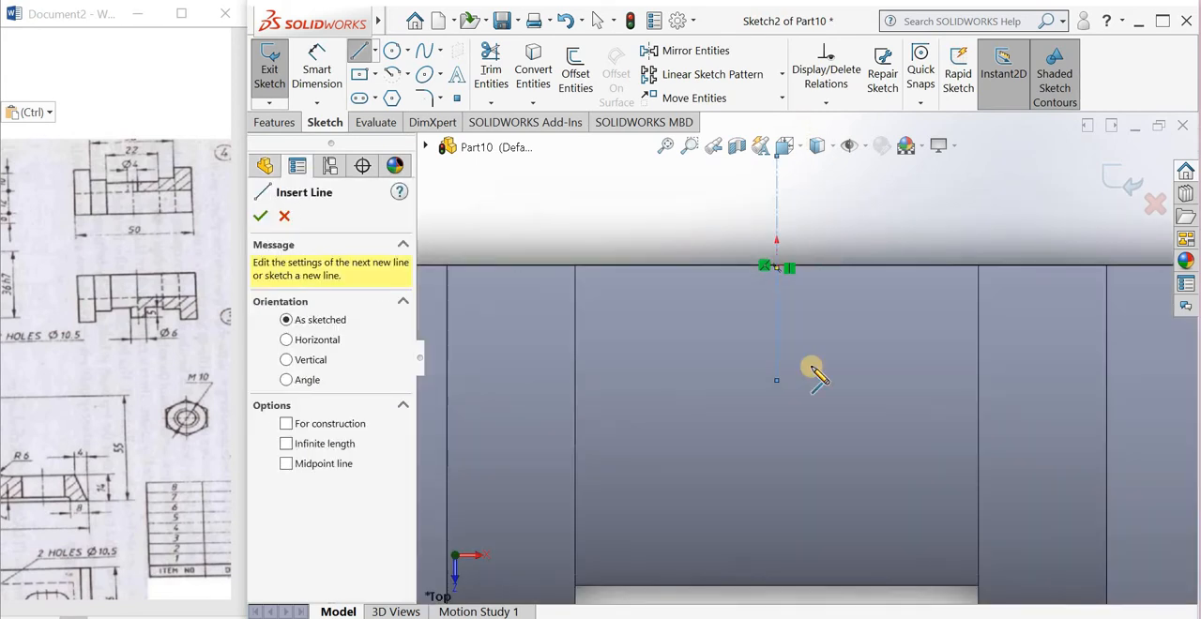
scroll(803, 360, "up", 4)
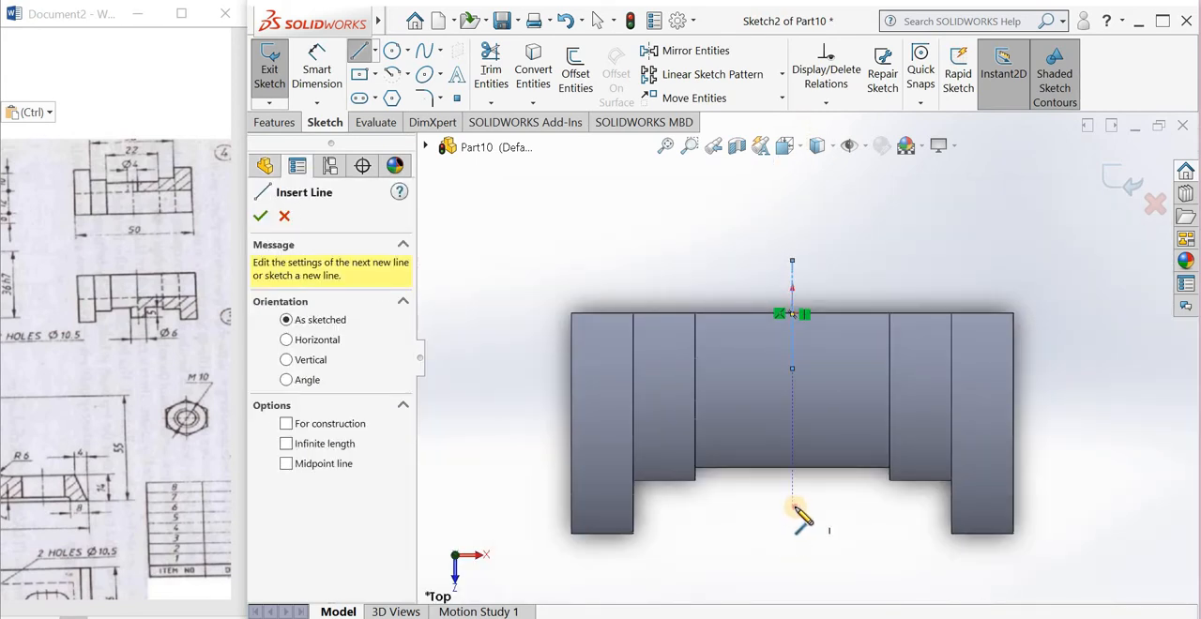
left_click(800, 507)
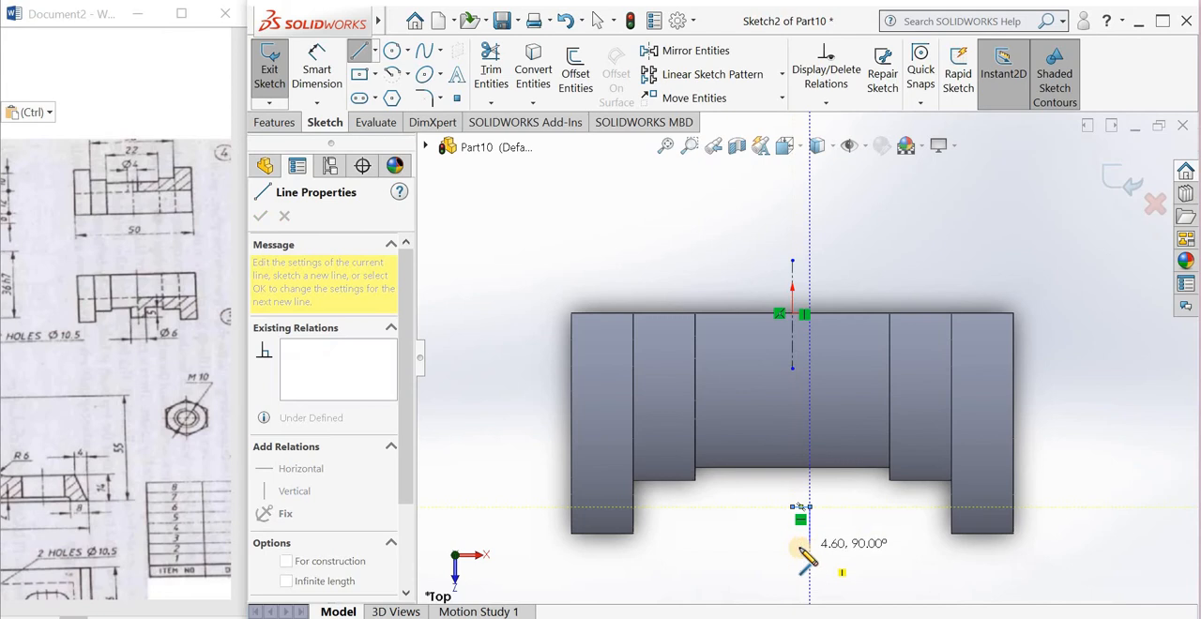
left_click(805, 547)
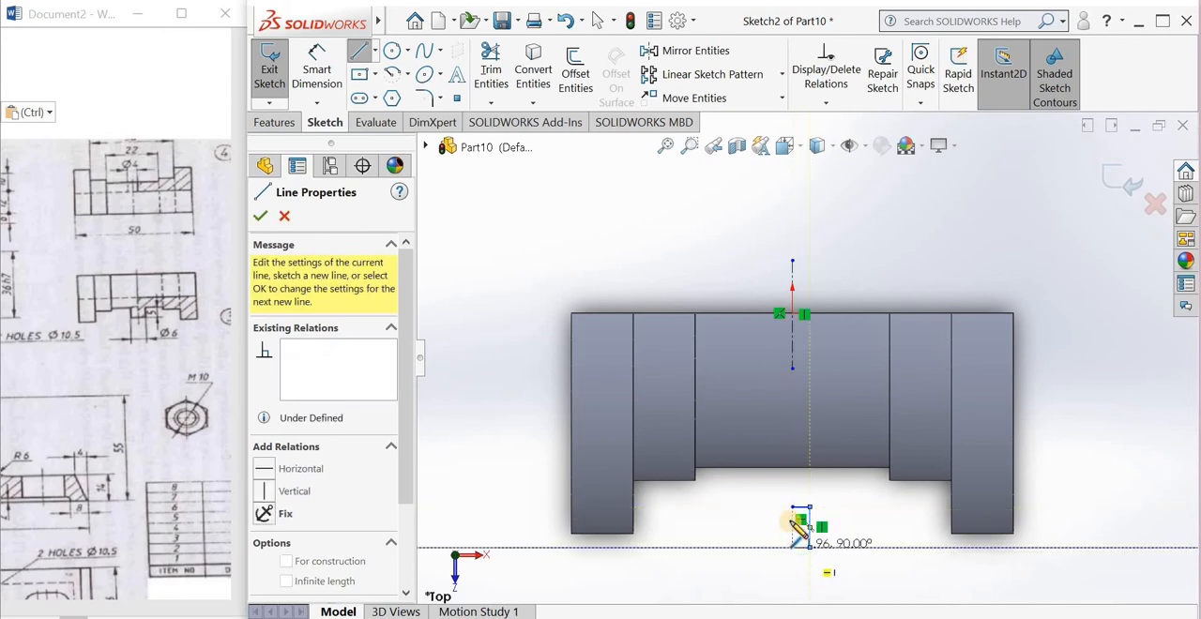
left_click(792, 547)
left_click(791, 508)
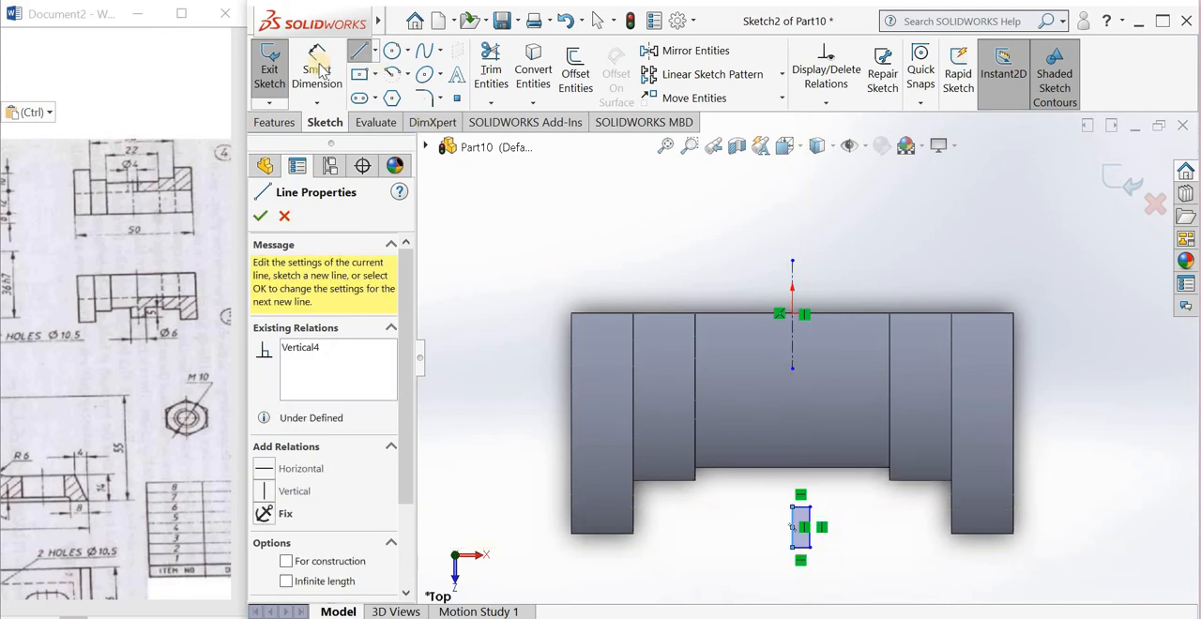
Step: Dimension the long vertical edge of the small rectangle and set its height to 5 mm
left_click(317, 70)
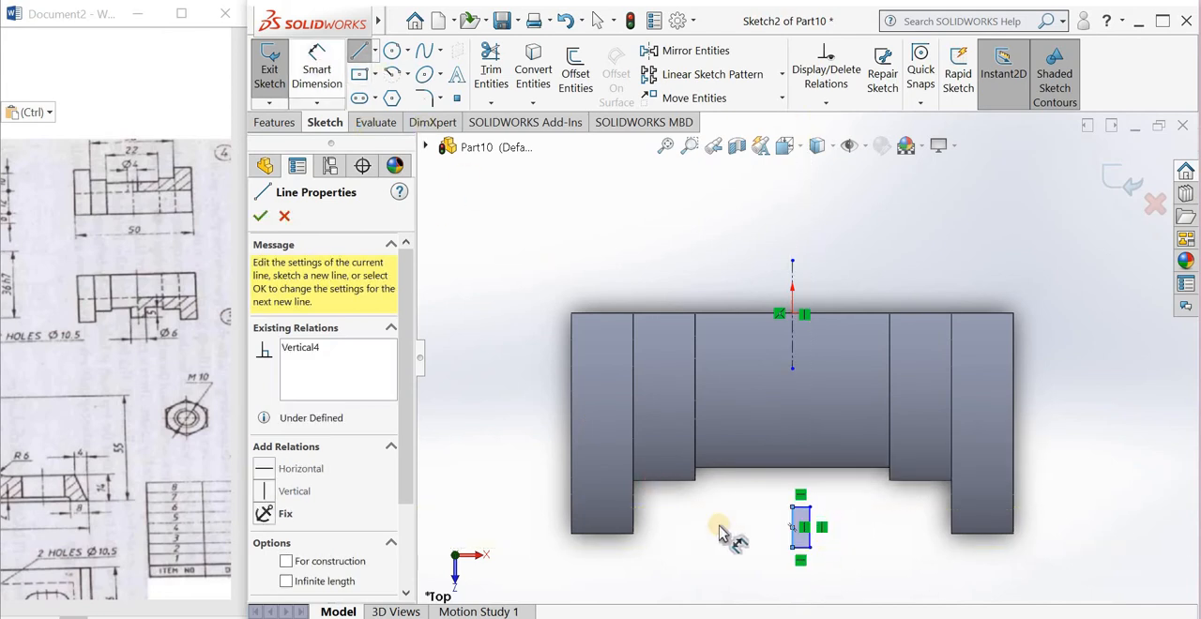
left_click(808, 538)
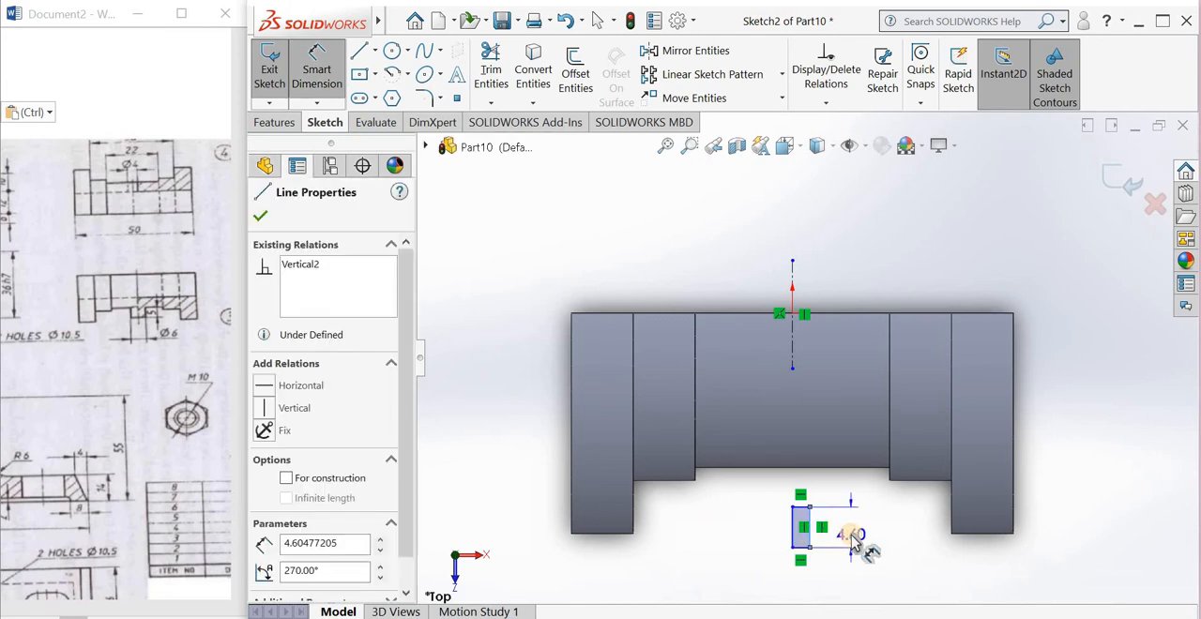
left_click(851, 533)
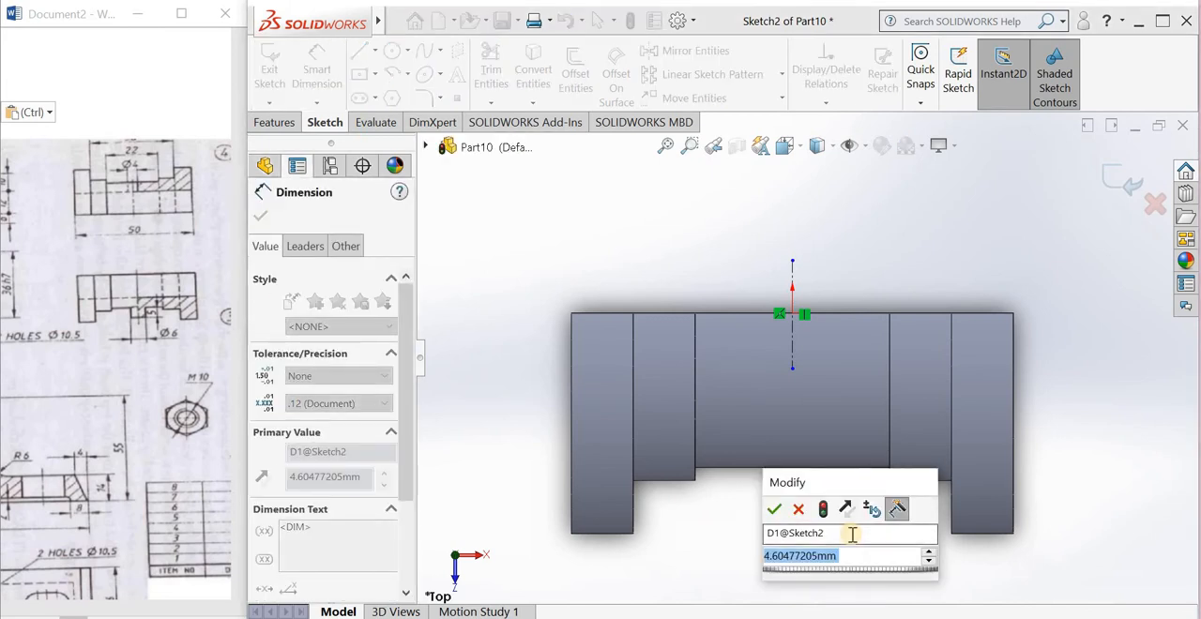
type("5")
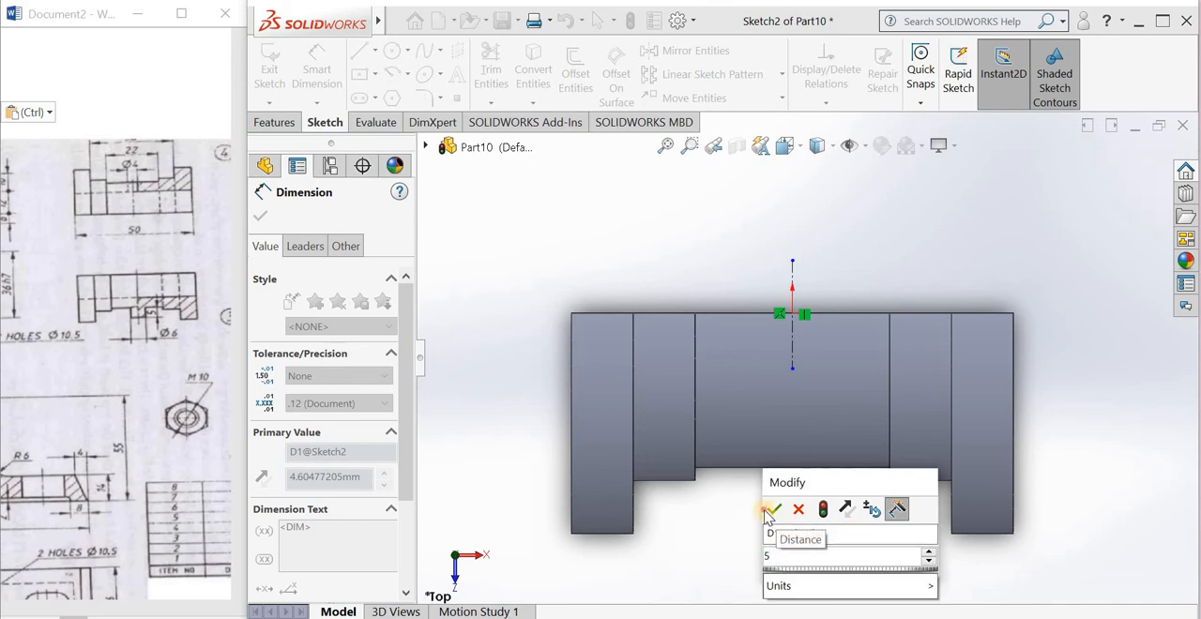
left_click(770, 510)
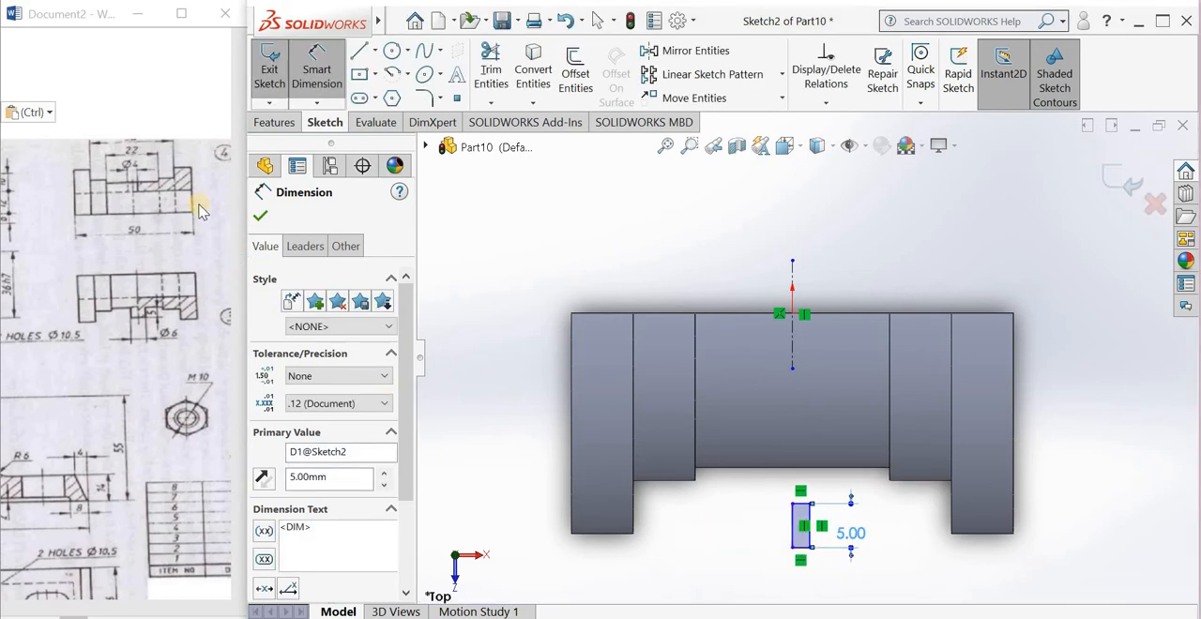
Step: Dimension the short edge of the small rectangle and set its width to 2 mm
left_click(793, 539)
left_click(797, 586)
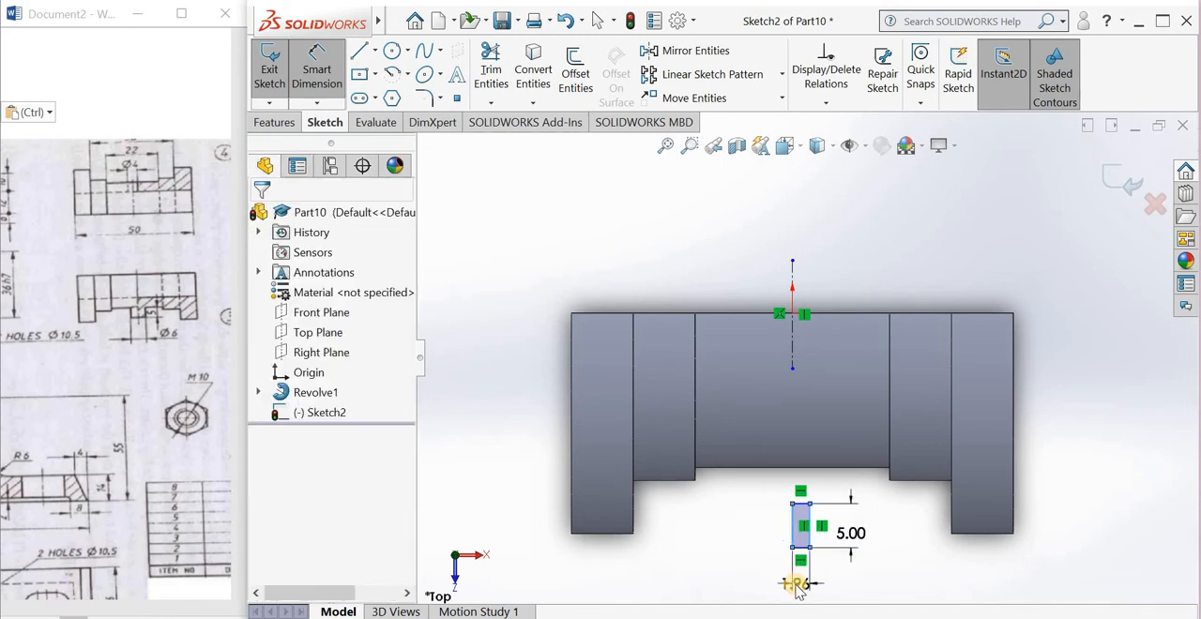
type("2")
key("Return")
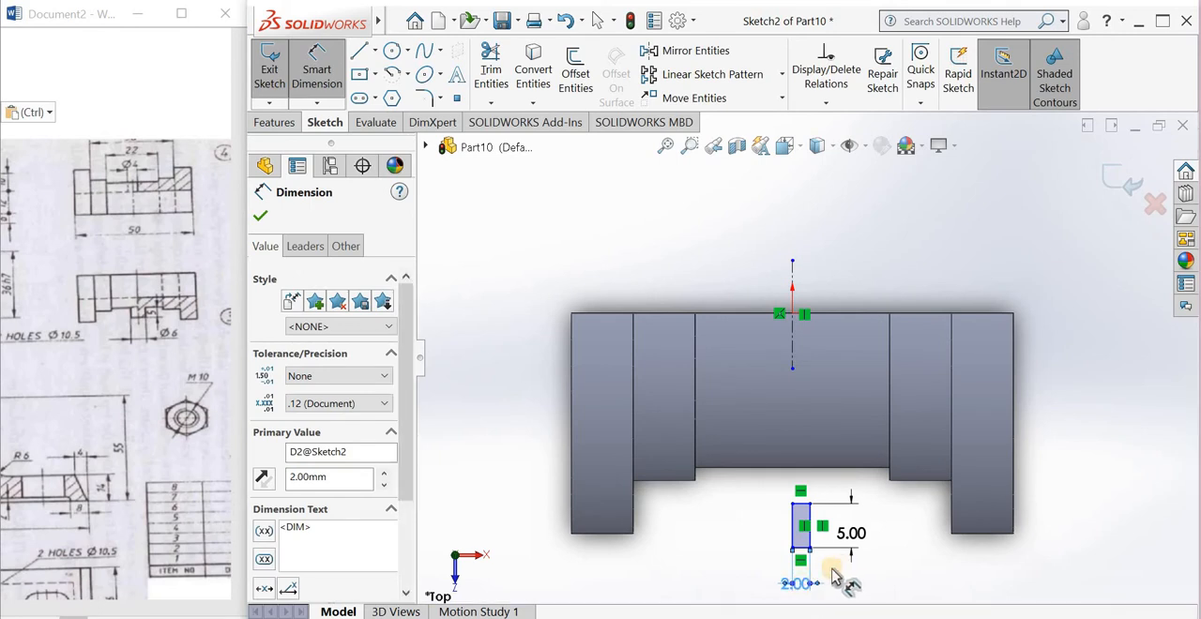
left_click(832, 570)
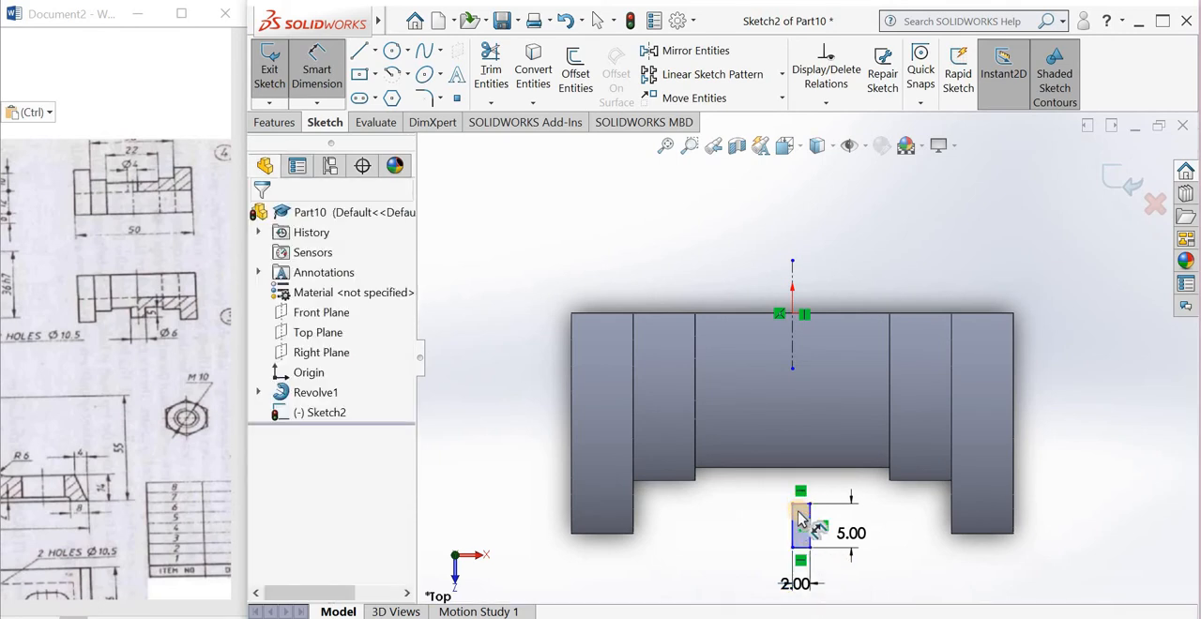
Step: Dimension the vertical distance from the origin to the rectangle's nearer short edge as 35 mm
left_click(316, 75)
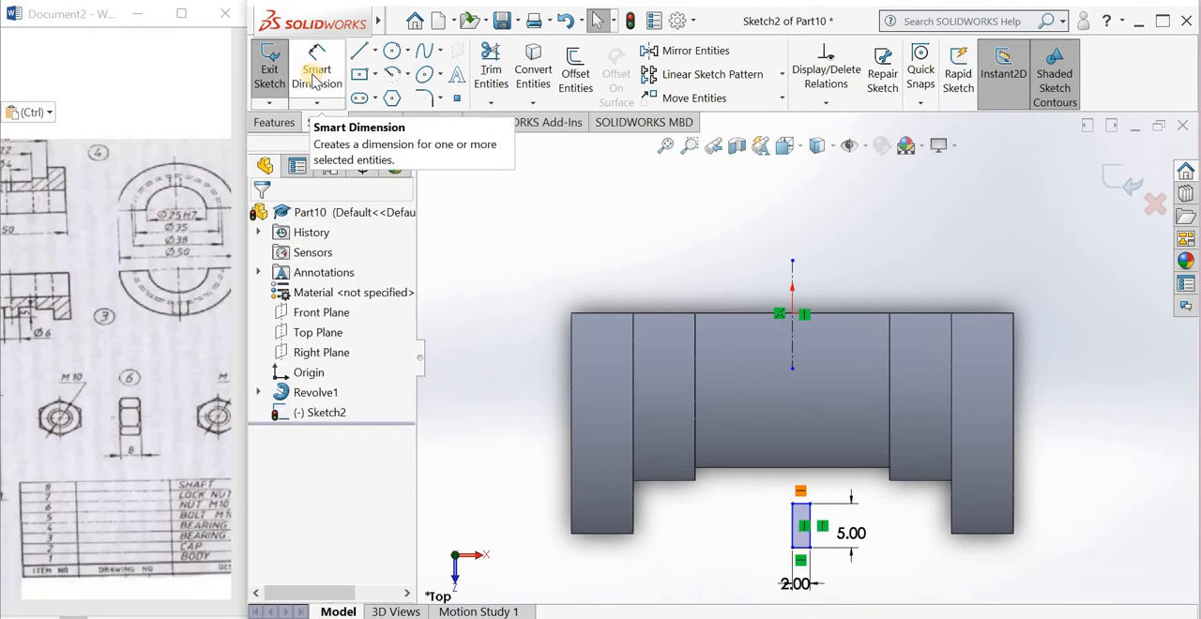
left_click(315, 75)
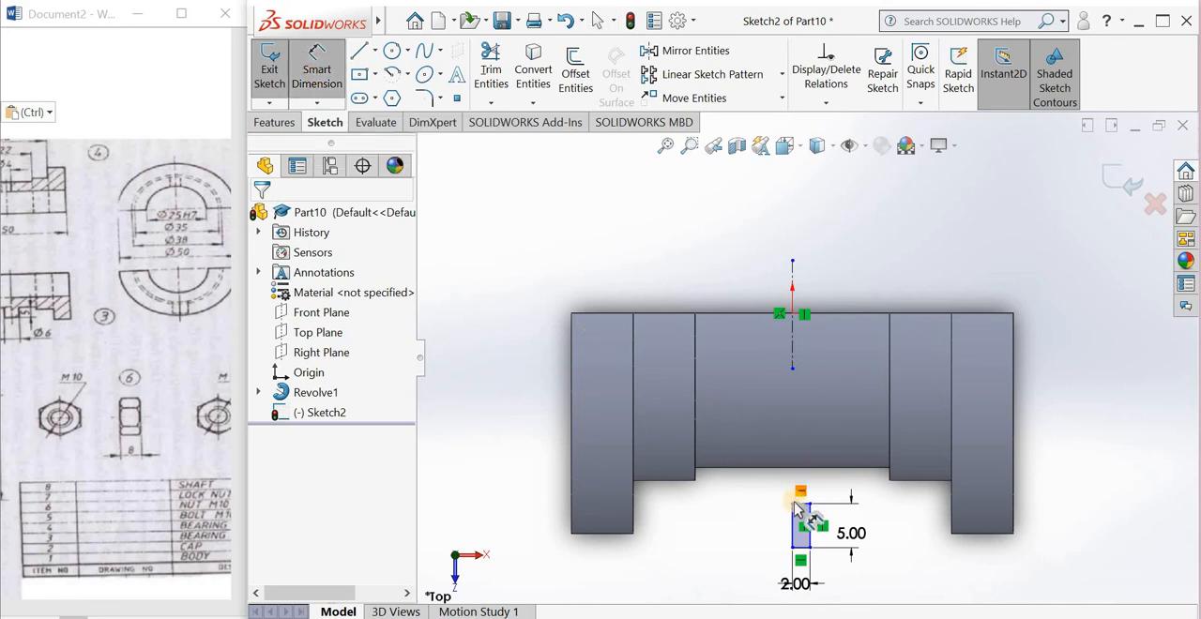
left_click_drag(799, 506, 797, 322)
left_click(794, 316)
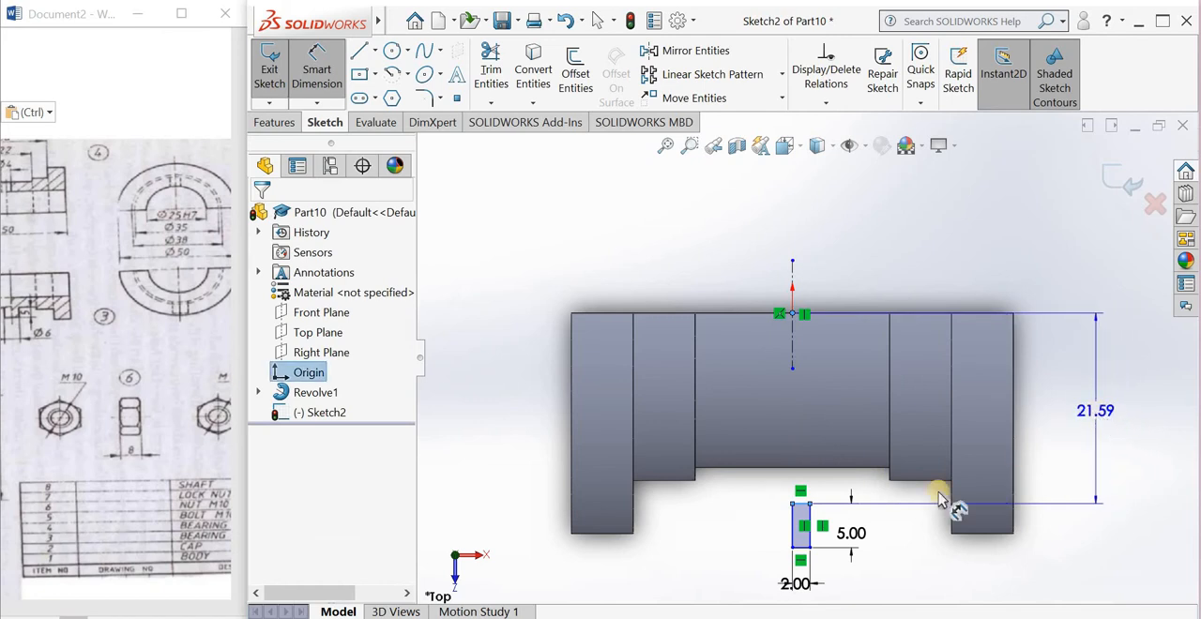
left_click(781, 367)
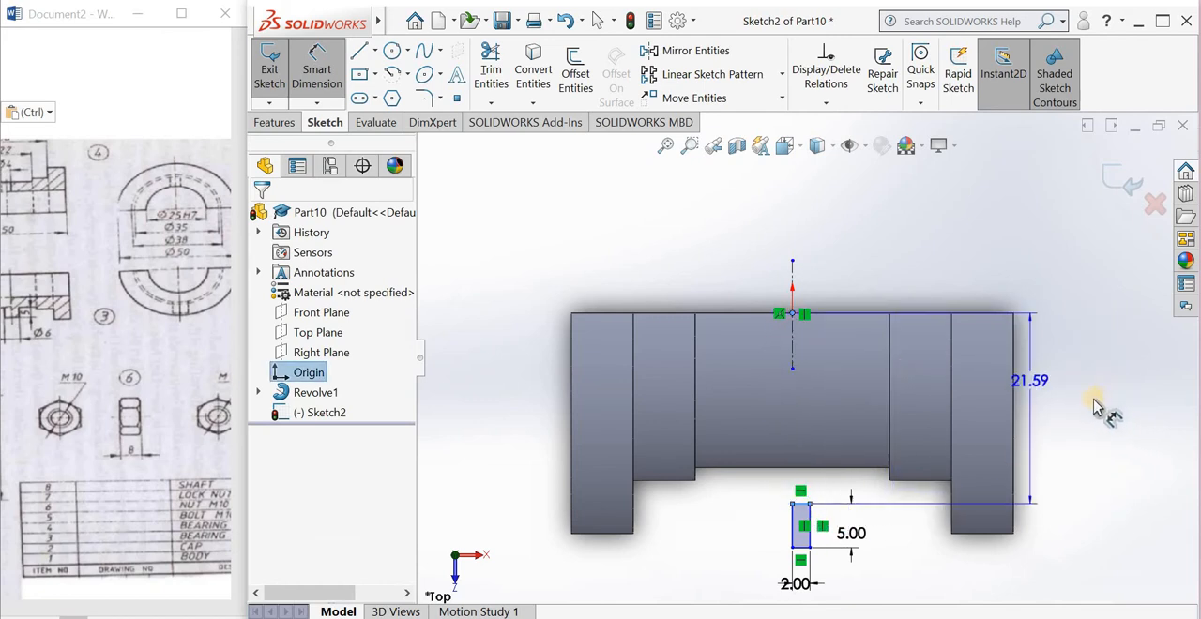
left_click(1098, 405)
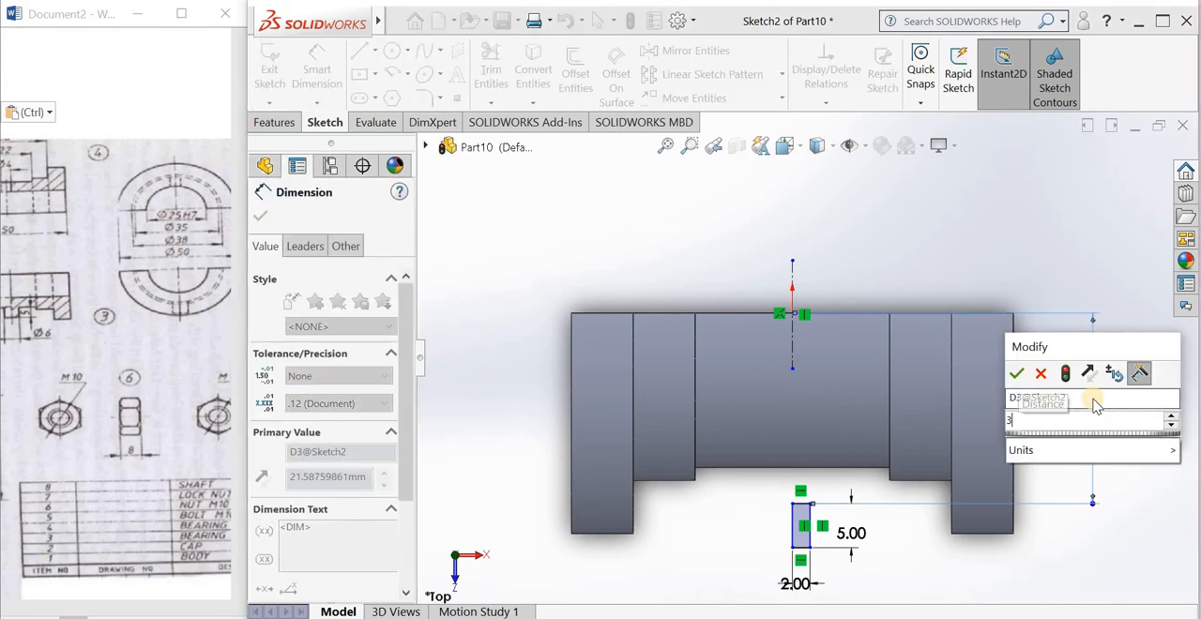
type("35")
left_click(1016, 374)
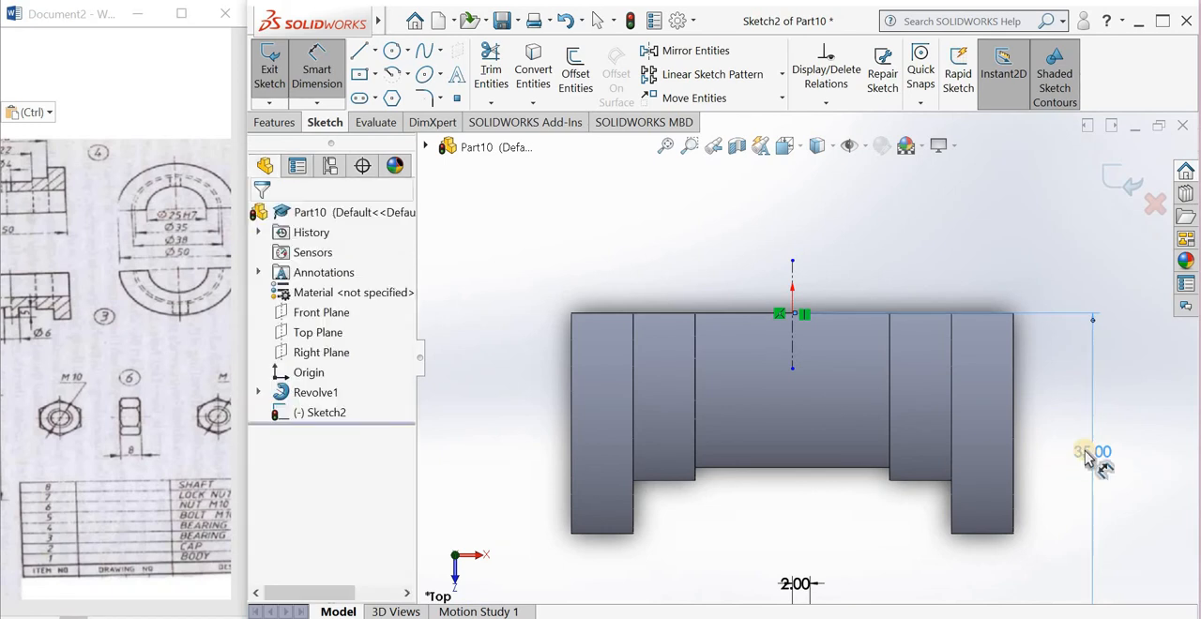
Step: Set the distance from the origin to the rectangle to 35/2 mm and exit the sketch
double_click(1091, 452)
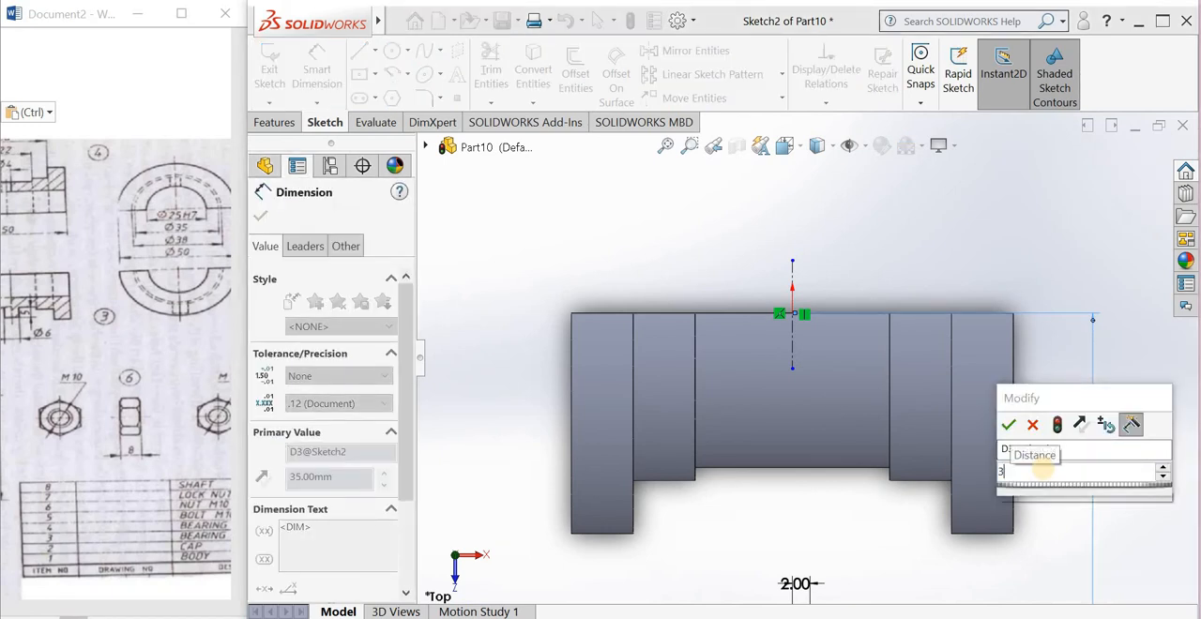
type("35/2")
key("Return")
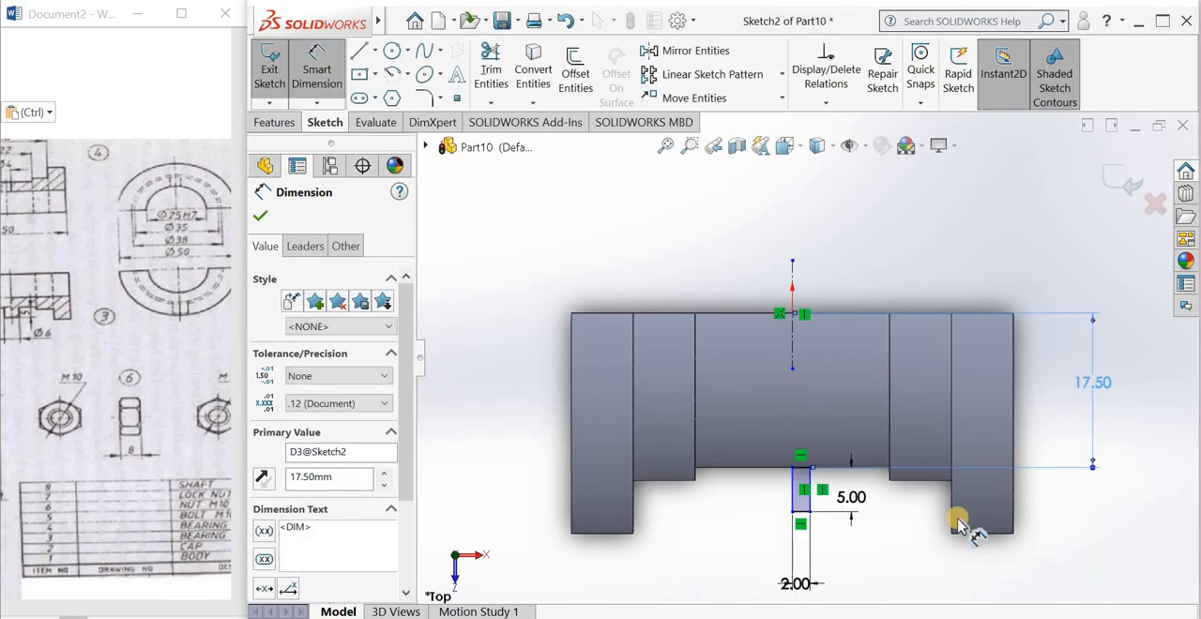
left_click(891, 563)
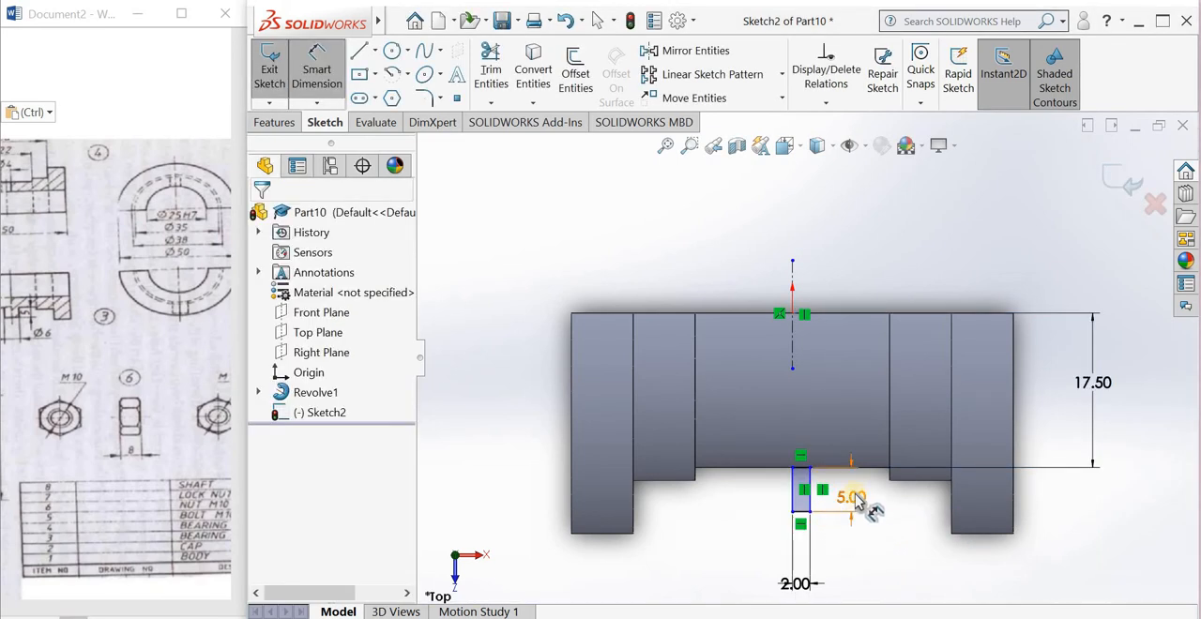
left_click(1112, 178)
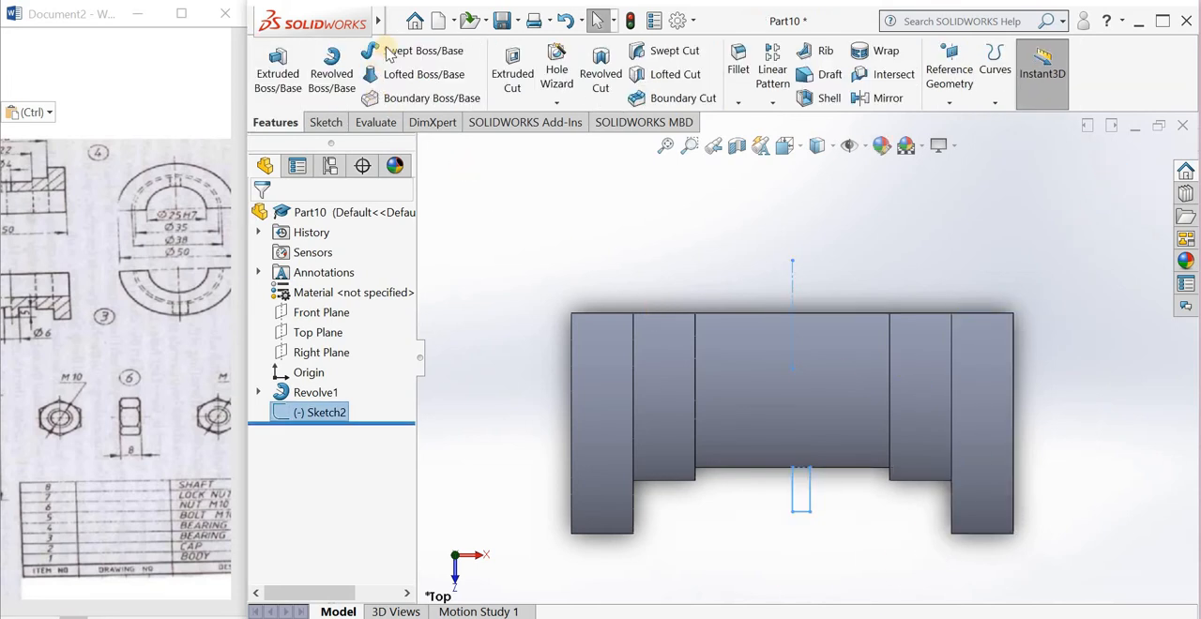
Step: Revolve the small rectangle 360 degrees about the vertical centerline as a blind boss with merged result
left_click(392, 56)
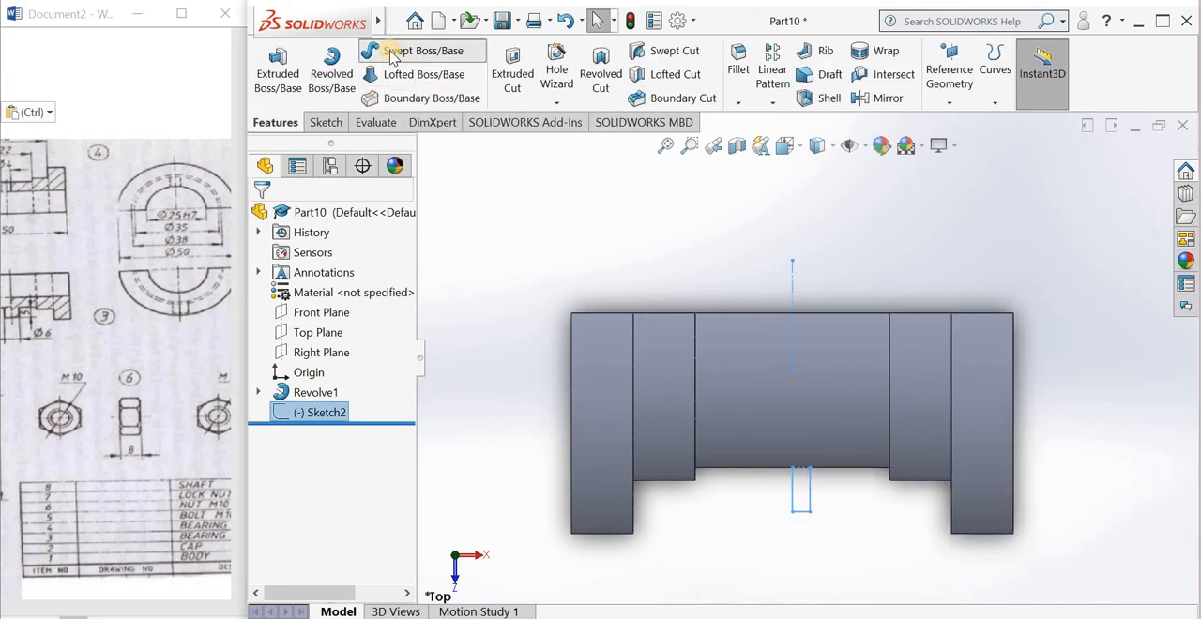
left_click(291, 216)
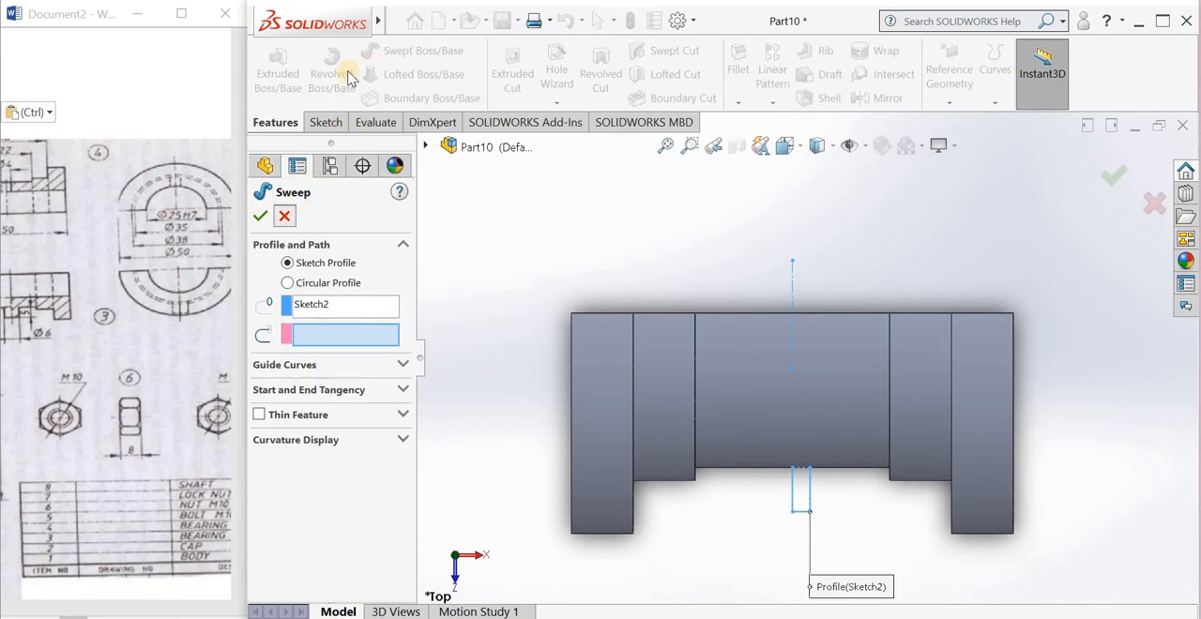
left_click(331, 73)
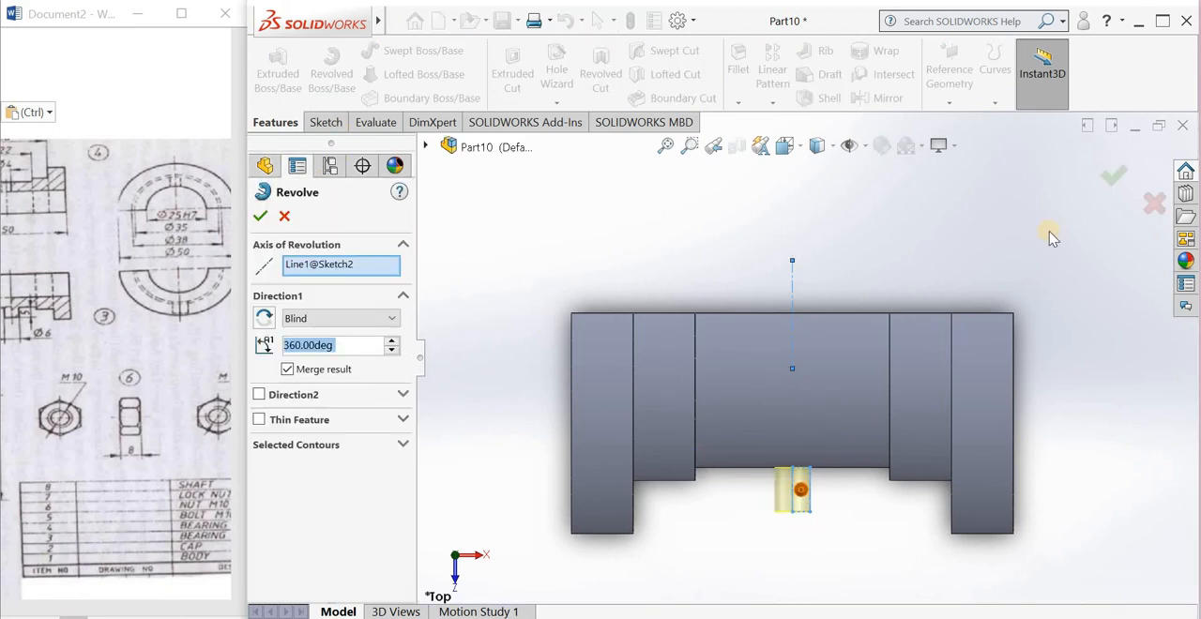
key("Return")
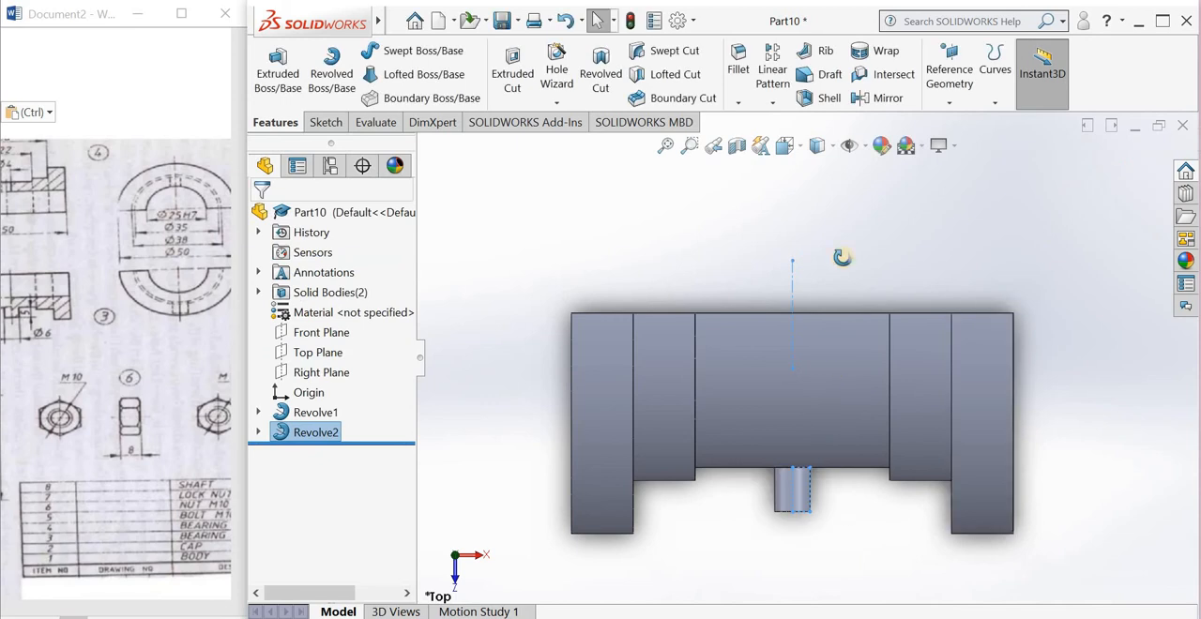
Step: Save the part to the Desktop under the file name pb4
middle_click_drag(844, 260, 737, 316)
left_click(736, 317)
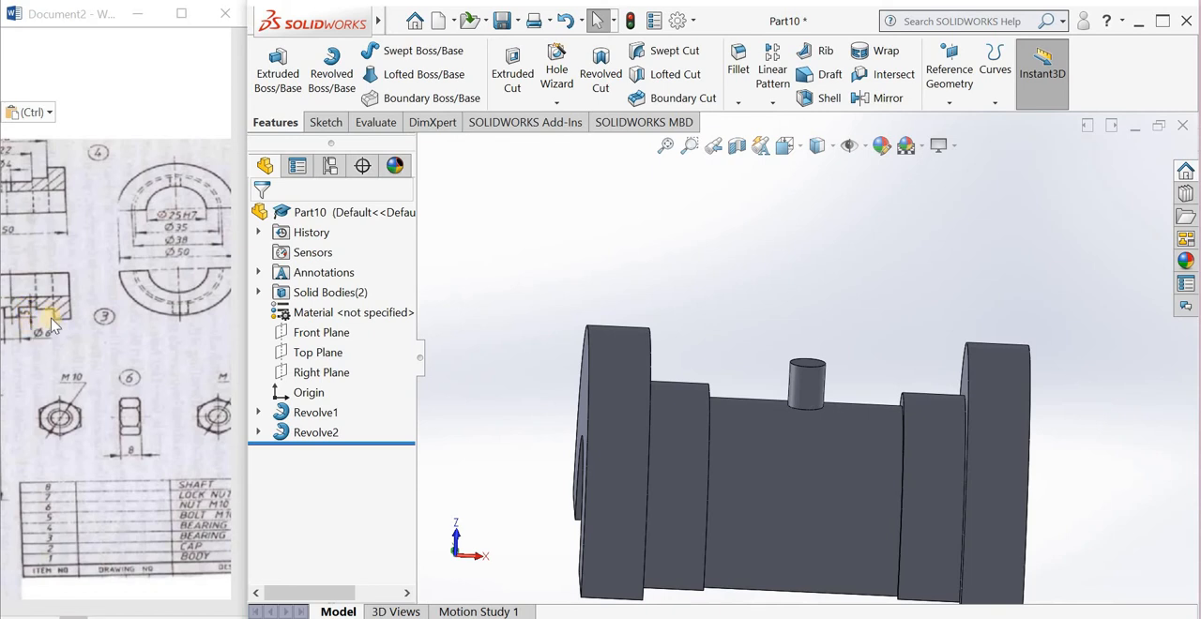
middle_click_drag(798, 231, 657, 153)
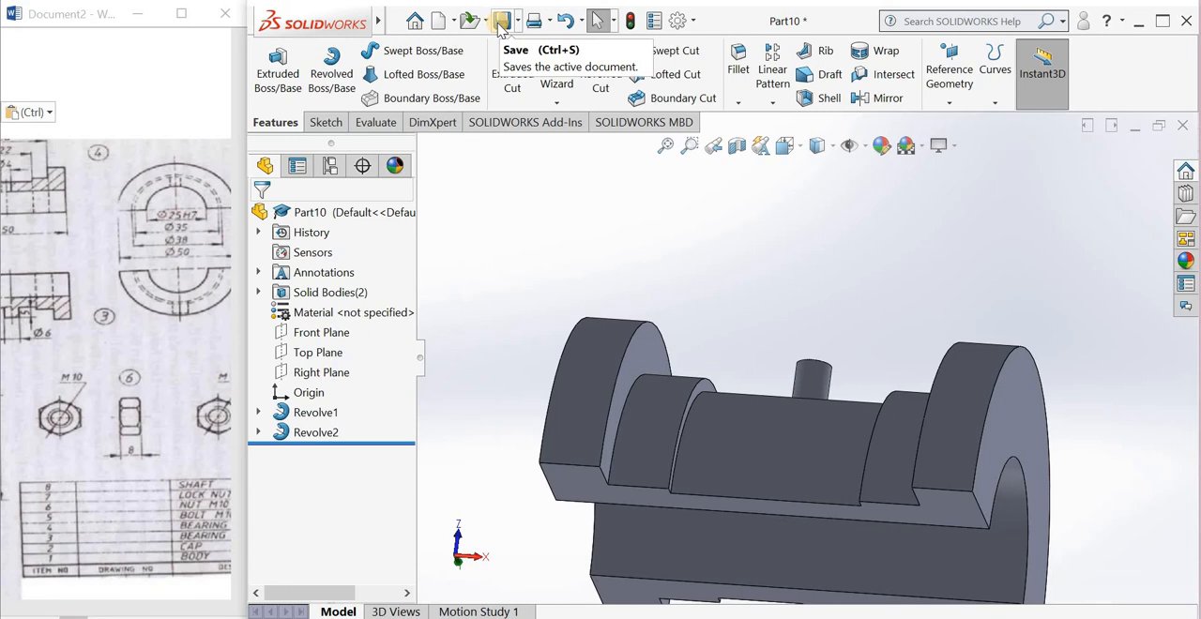
left_click(498, 20)
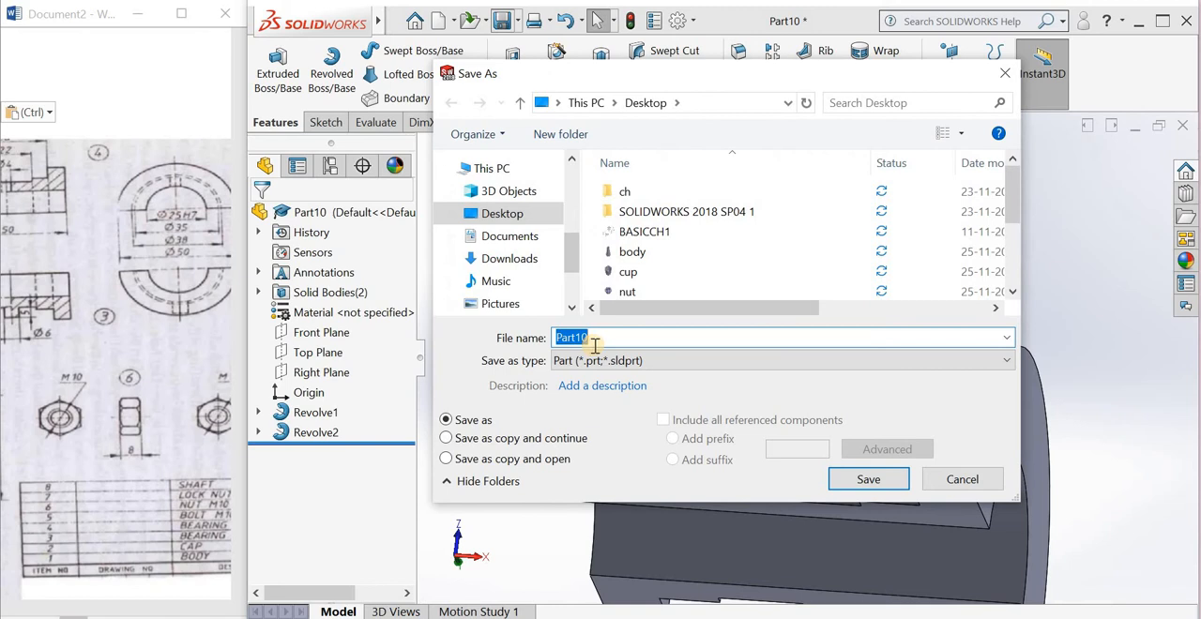
type("pb4")
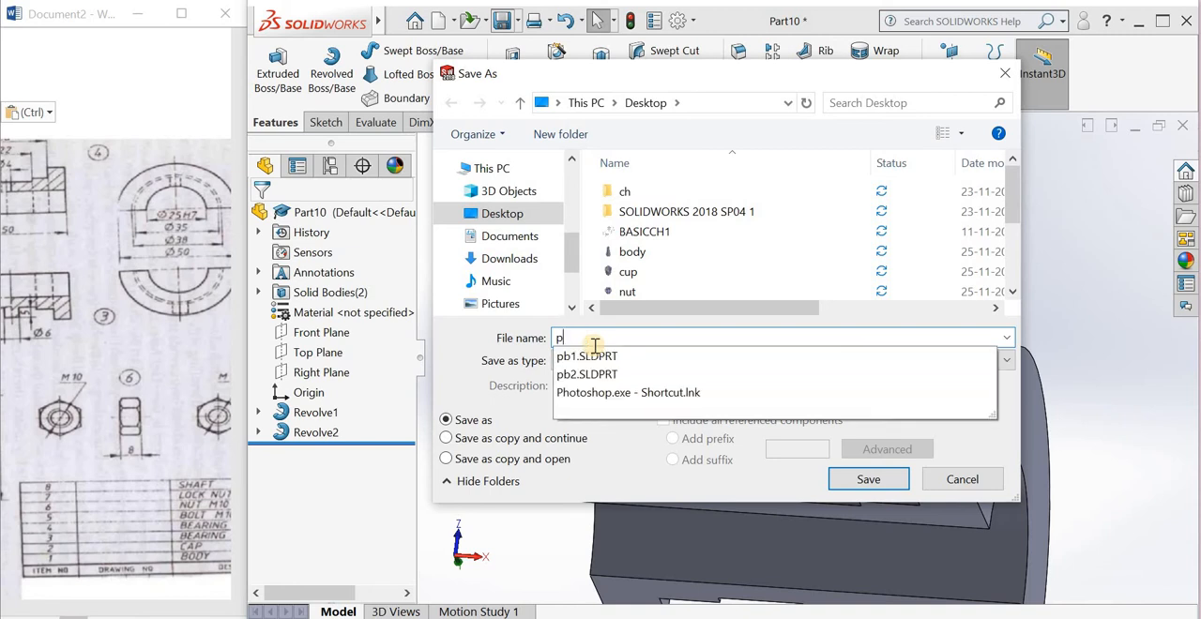
left_click(868, 479)
scroll(756, 334, "up", 1)
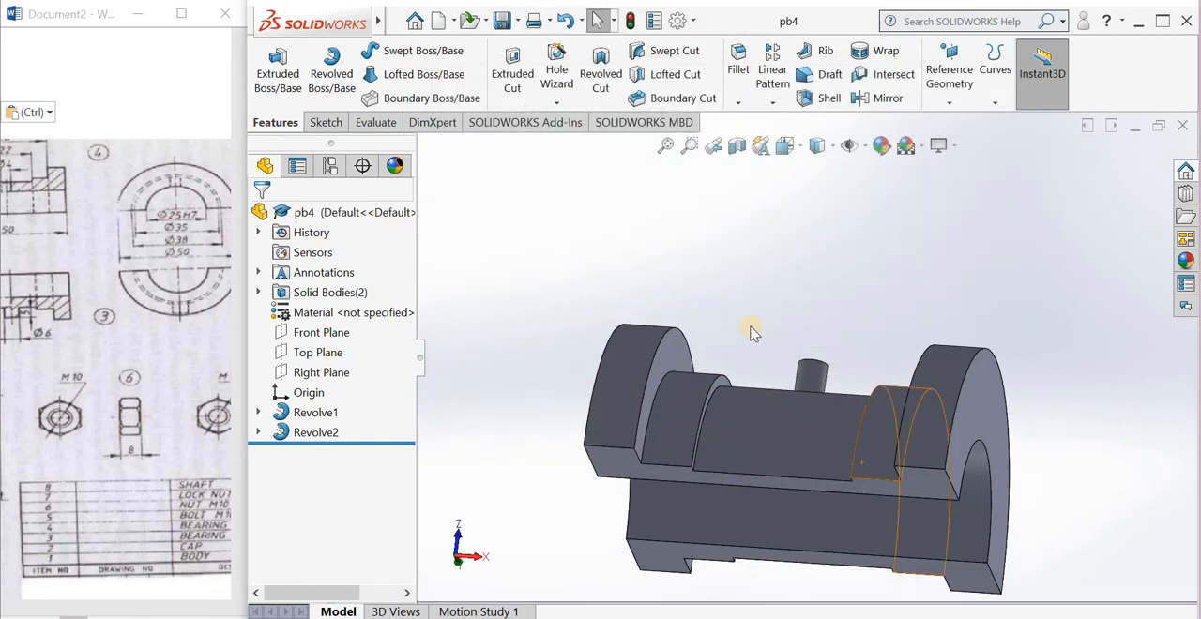
middle_click_drag(754, 423, 773, 418)
scroll(774, 418, "up", 3)
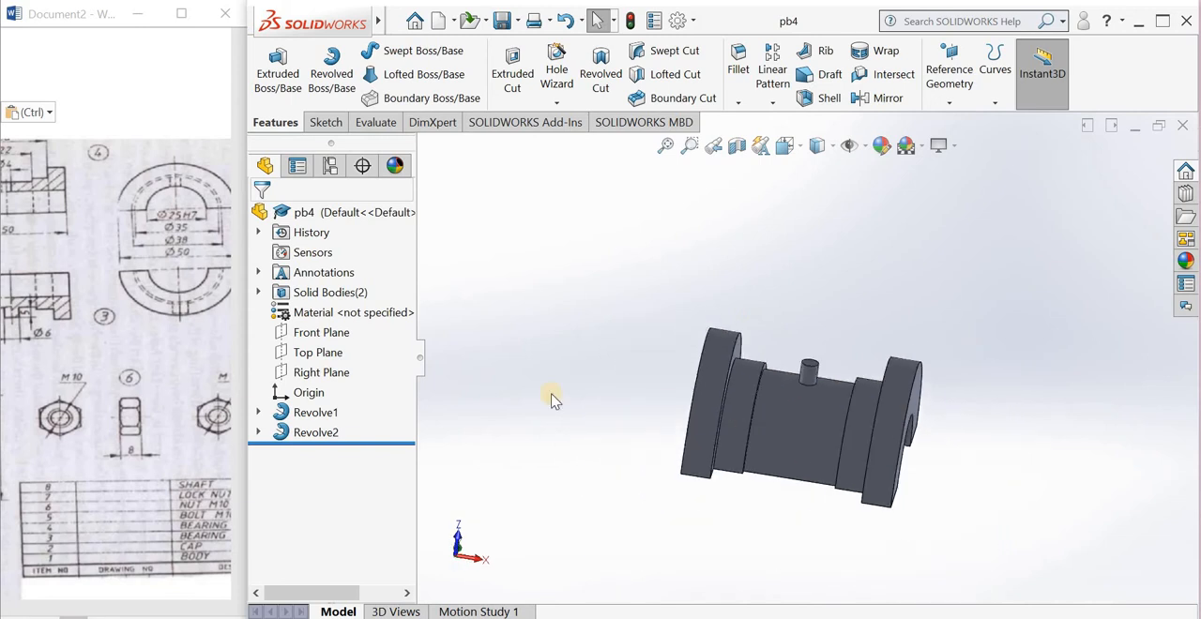
left_click(309, 332)
left_click(323, 306)
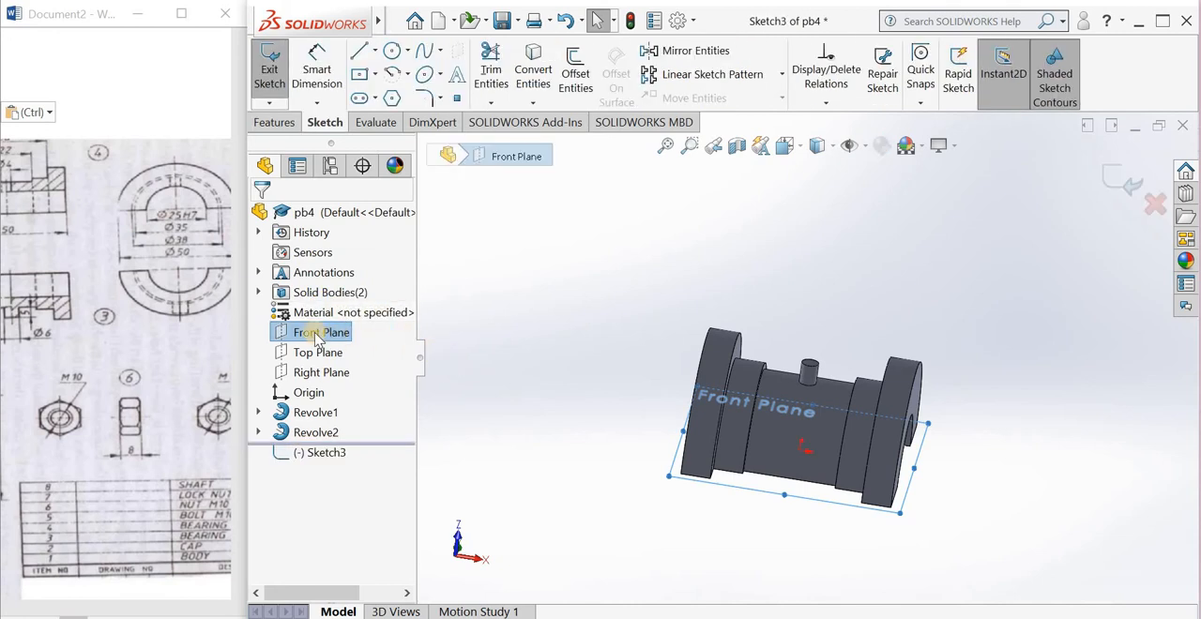
right_click(316, 336)
left_click(260, 412)
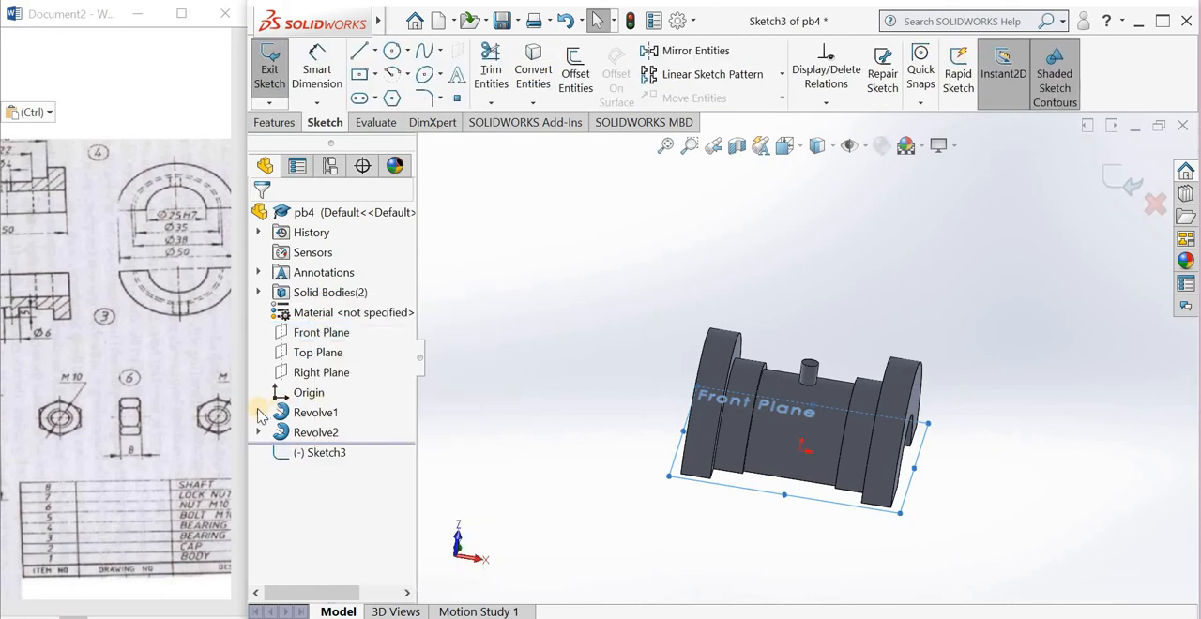
left_click(259, 412)
left_click(340, 431)
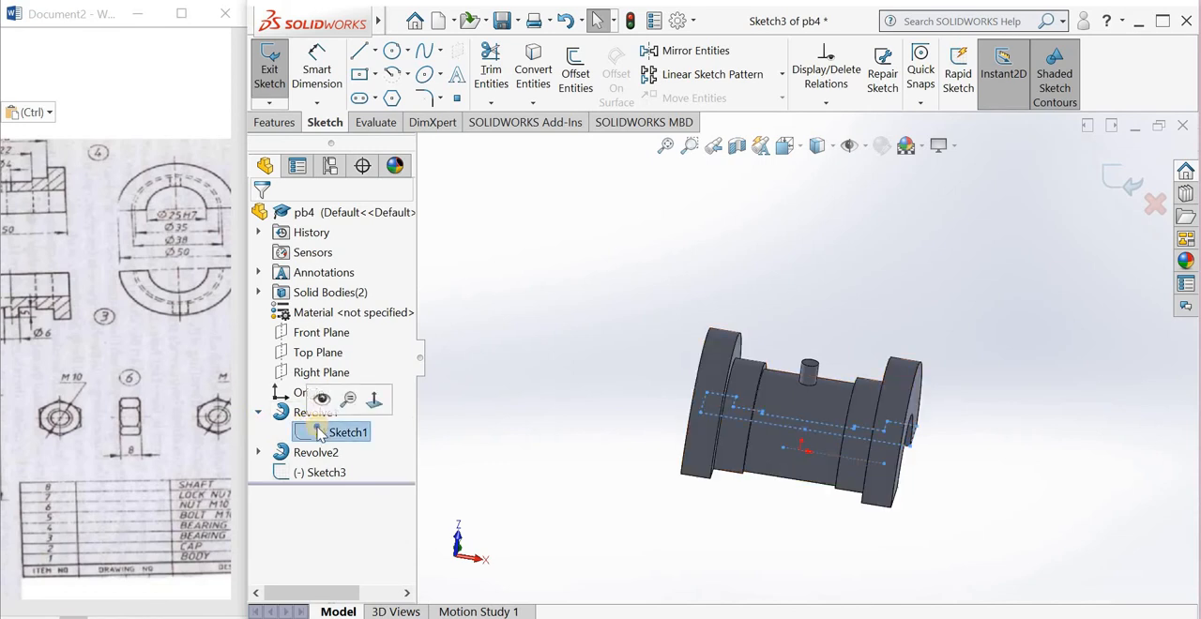
right_click(328, 432)
left_click(1105, 160)
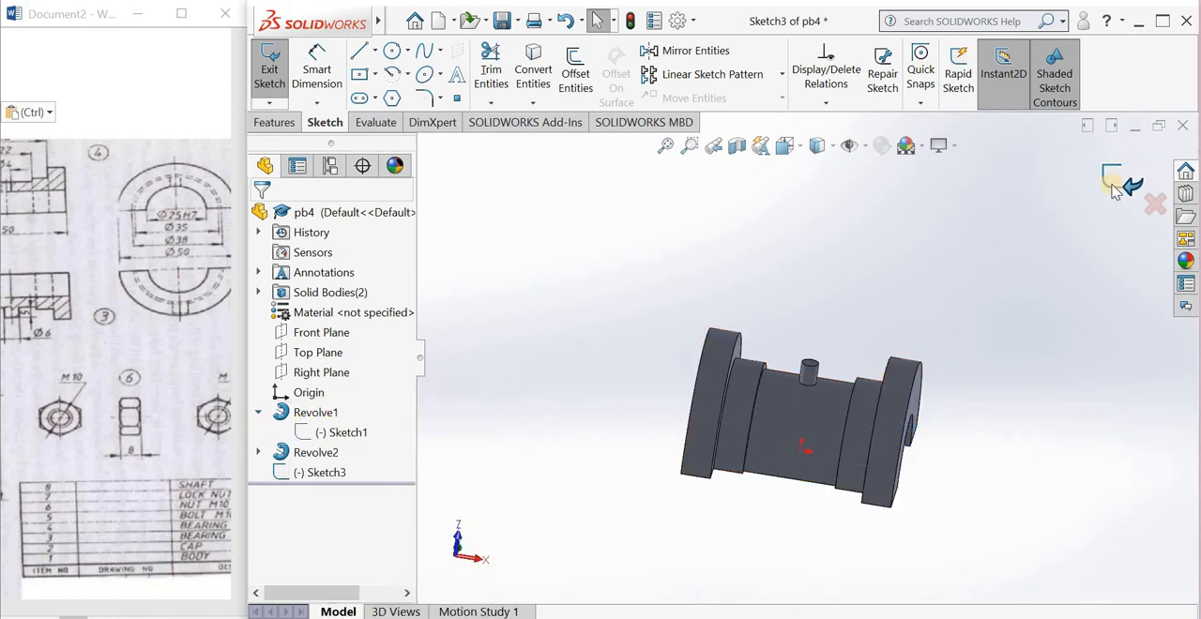
left_click(1118, 181)
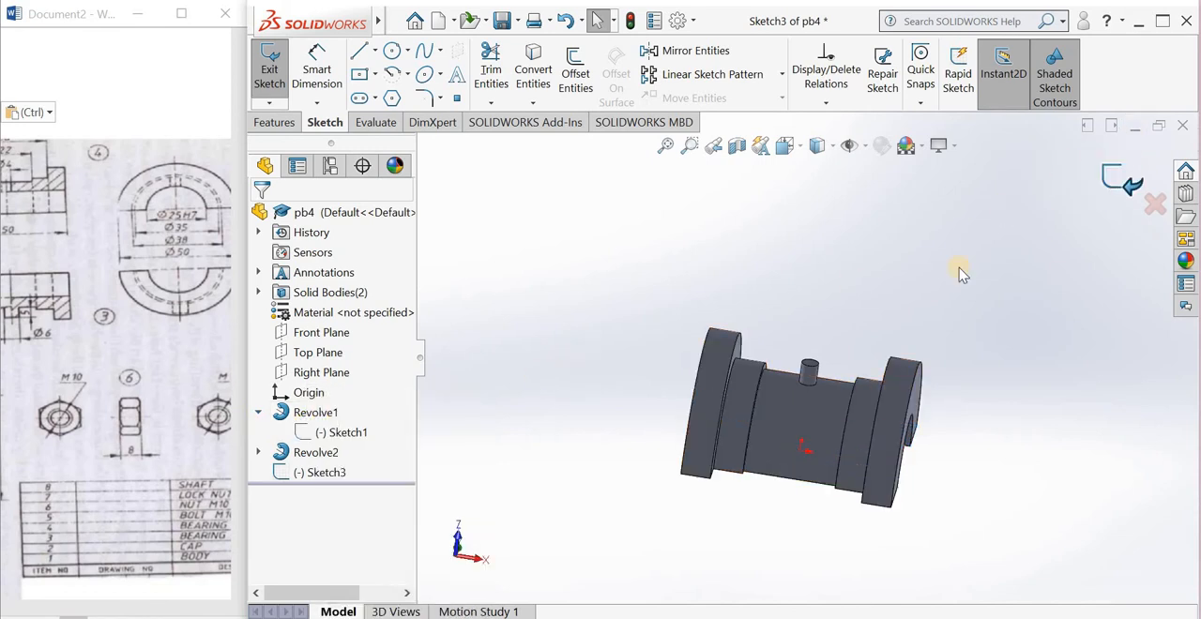
Step: Open the first revolve's profile sketch, copy all its geometry and dimensions, and exit the sketch
left_click(331, 433)
left_click(343, 383)
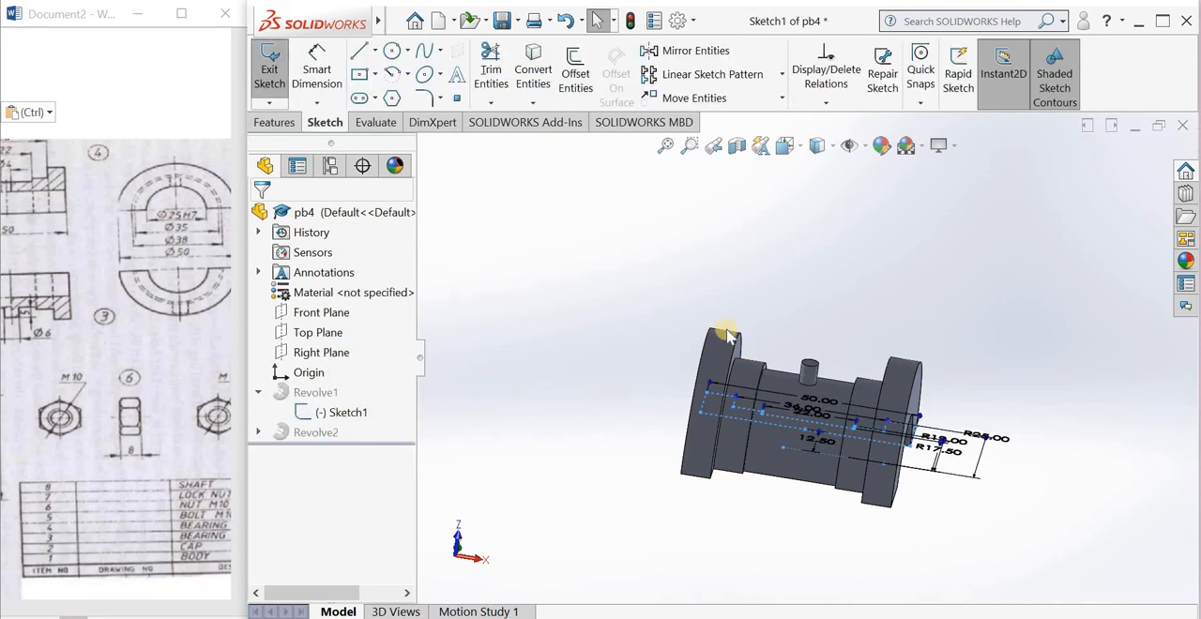
left_click(798, 147)
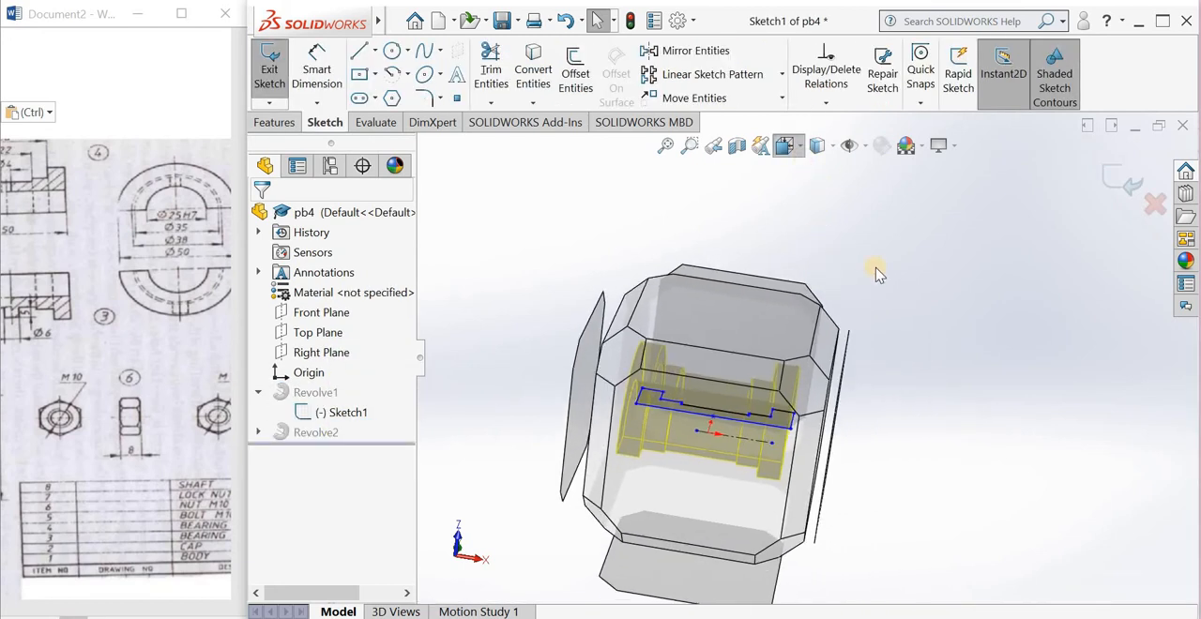
left_click(888, 252)
scroll(779, 418, "up", 2)
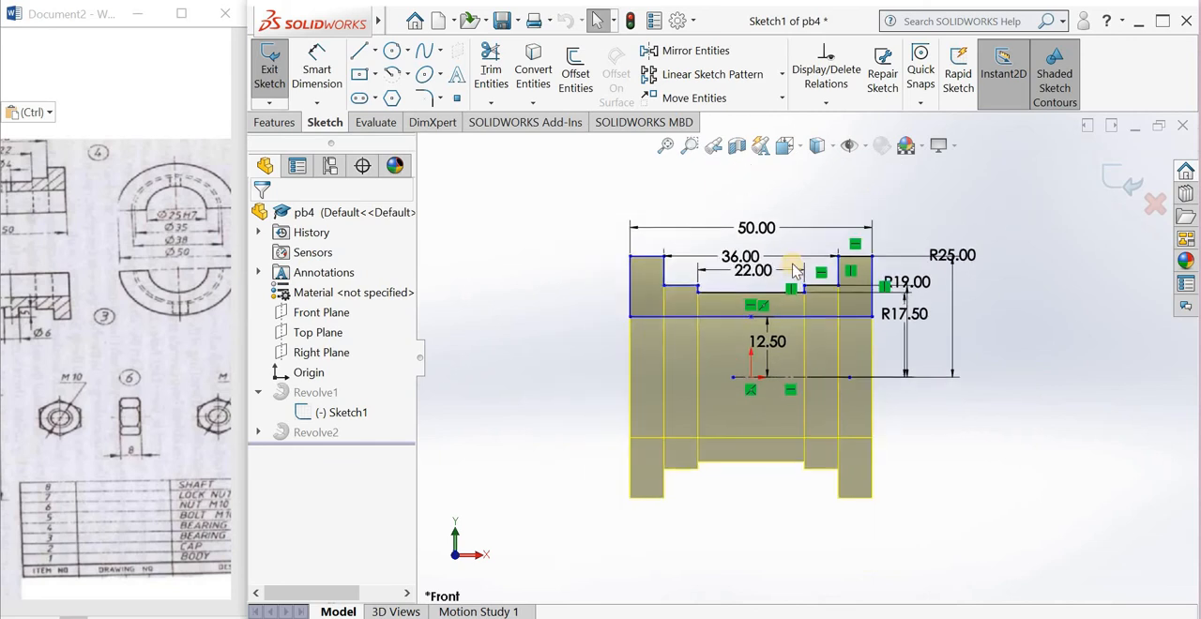
scroll(925, 206, "down", 1)
mouse_move(1019, 162)
left_mouse_down()
mouse_move(544, 410)
mouse_move(514, 464)
left_mouse_up()
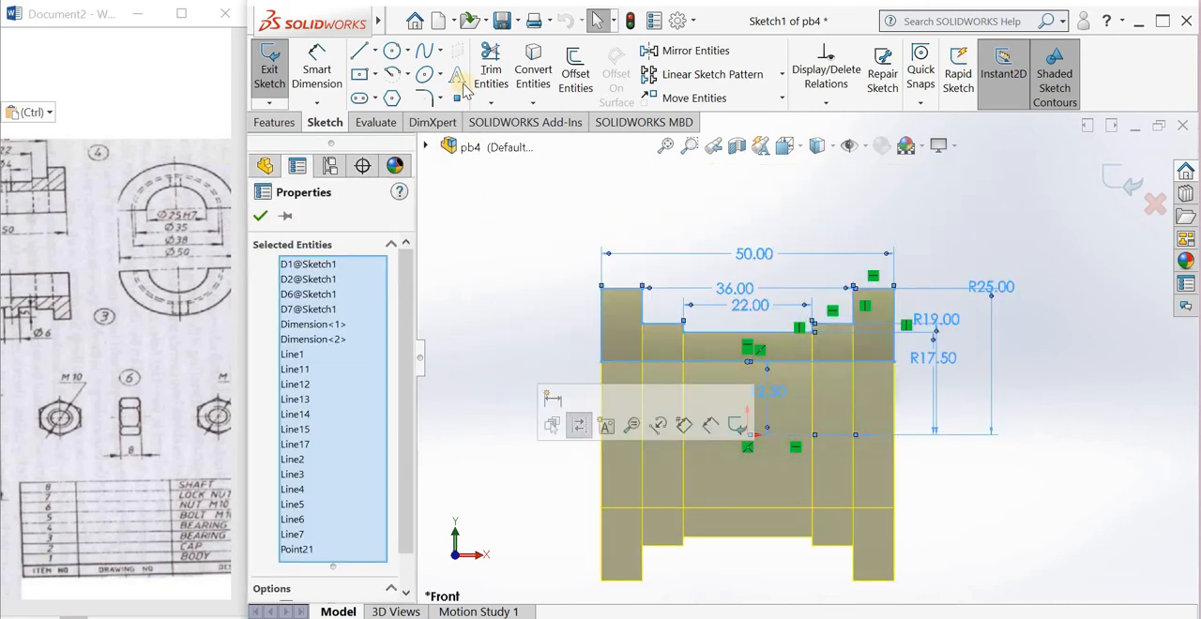
mouse_move(381, 23)
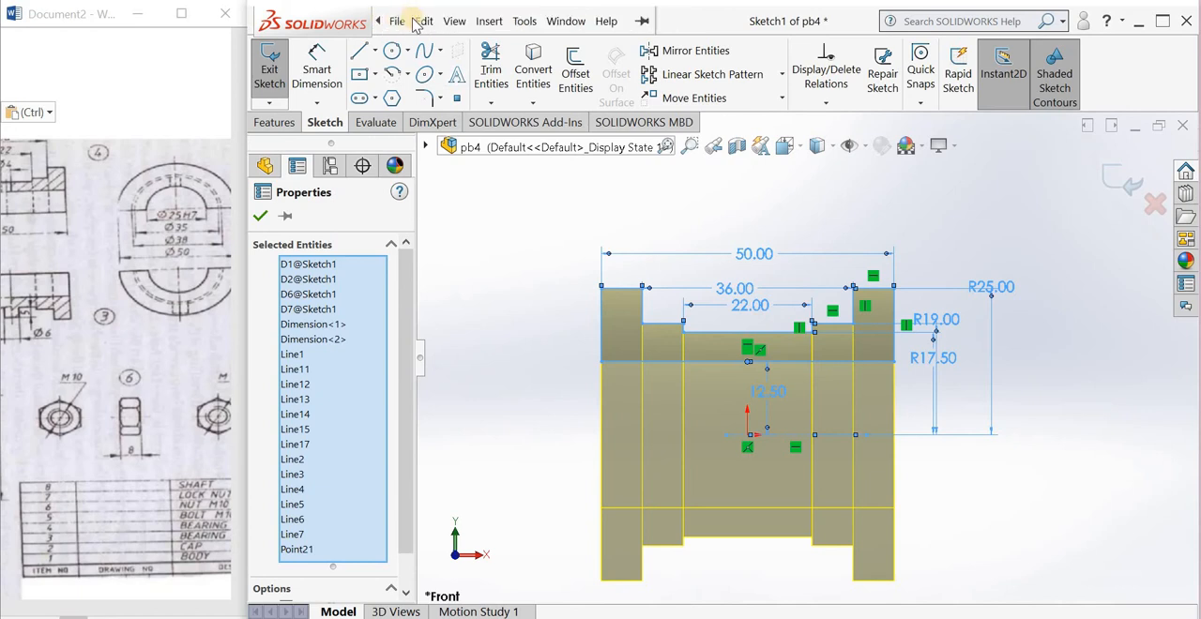
left_click(424, 21)
left_click(442, 196)
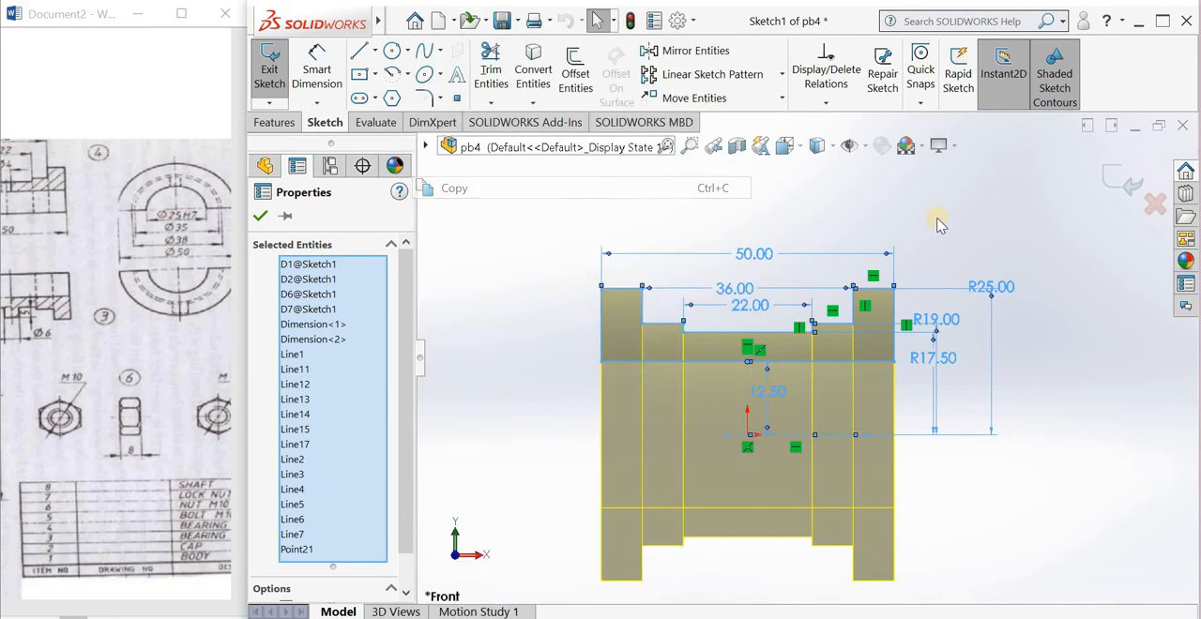
left_click(1121, 180)
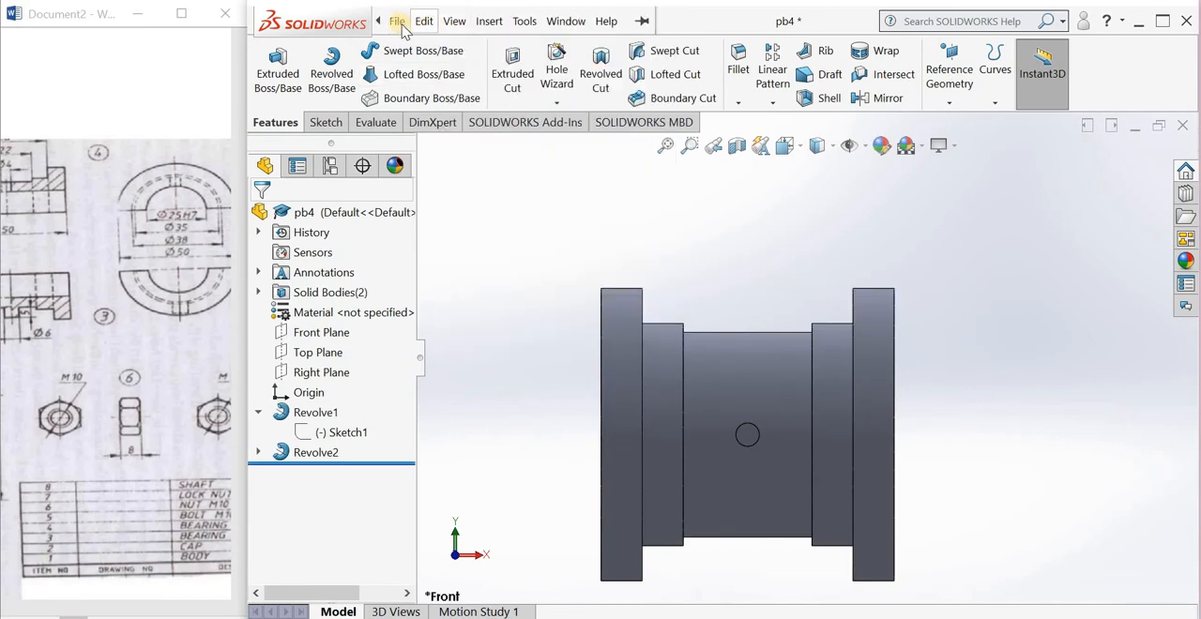
Step: Create a new part document
left_click(397, 21)
left_click(414, 55)
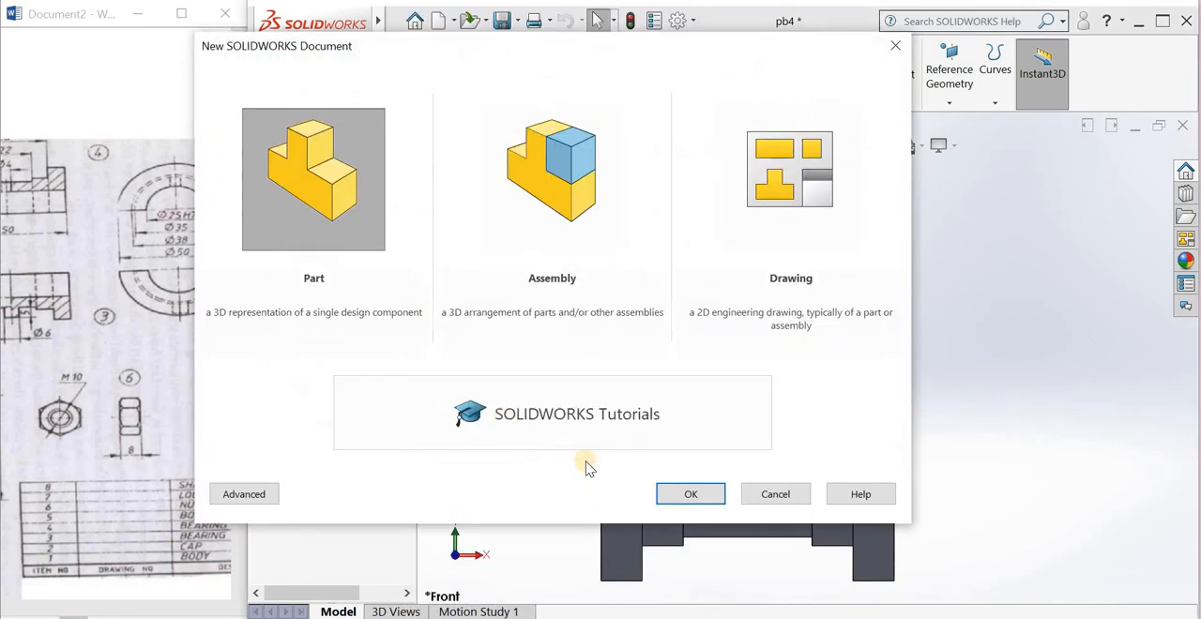
left_click(677, 499)
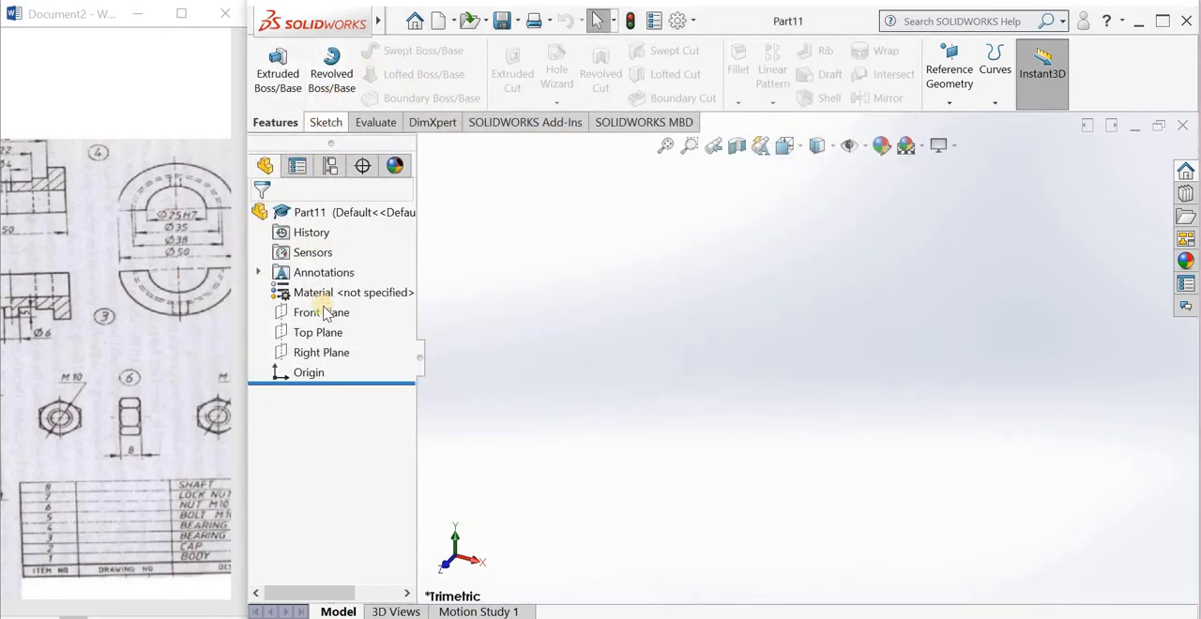
Step: Start a sketch on the Front Plane and paste the copied stepped profile with its centerline into it
left_click(321, 312)
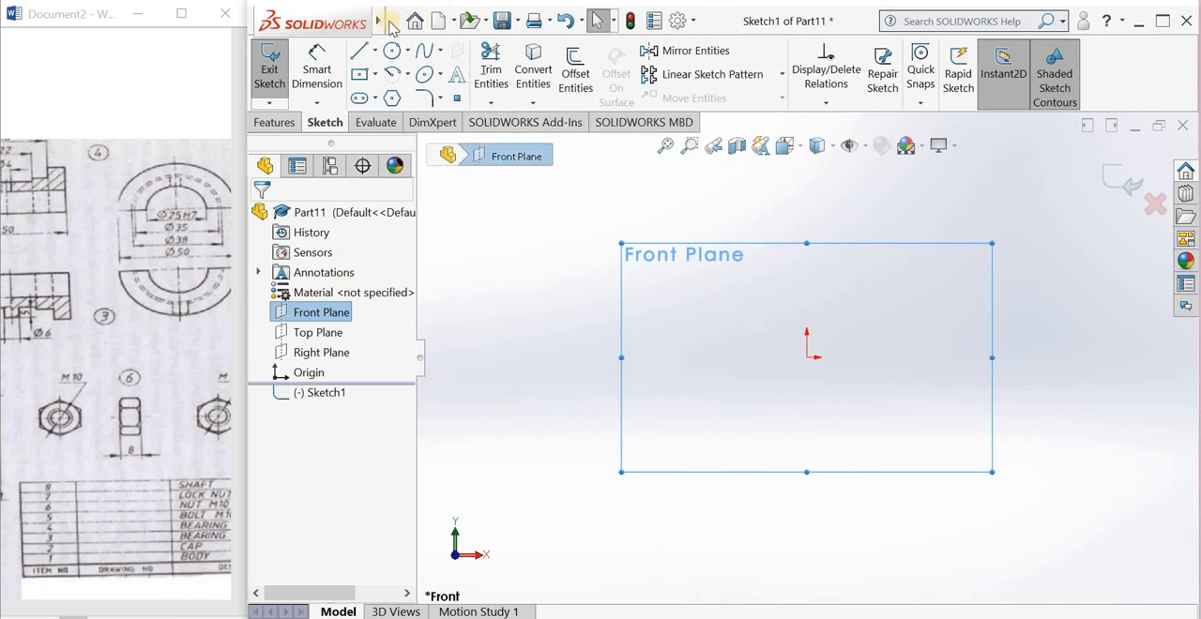
mouse_move(384, 22)
left_click(424, 20)
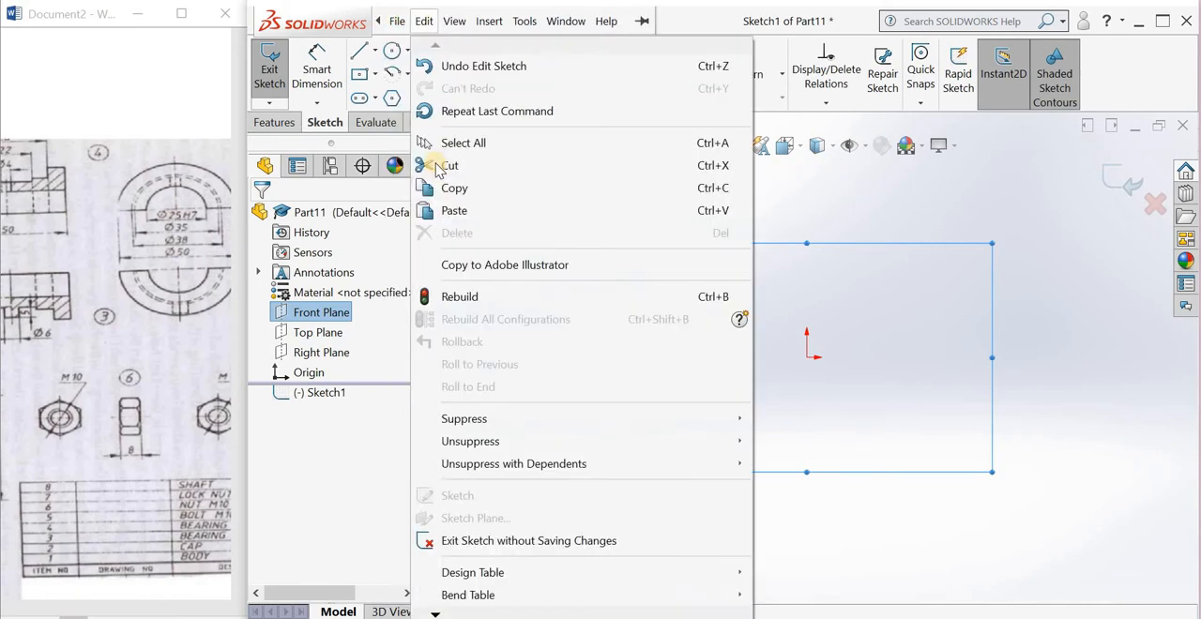
left_click(454, 211)
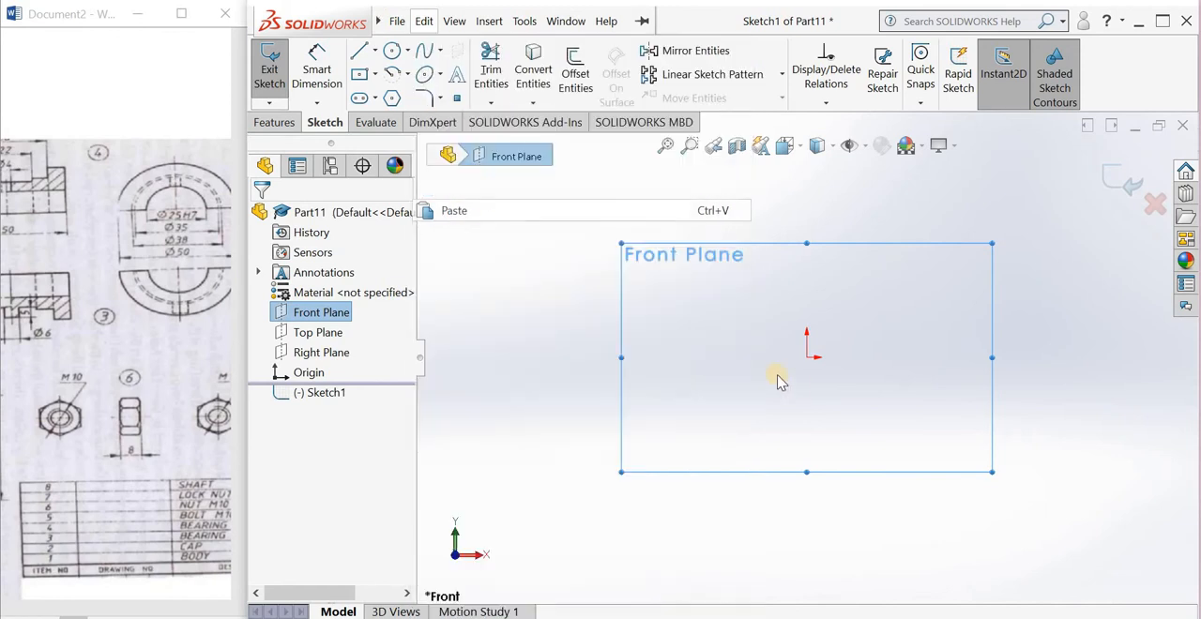
left_click(826, 398)
key("f")
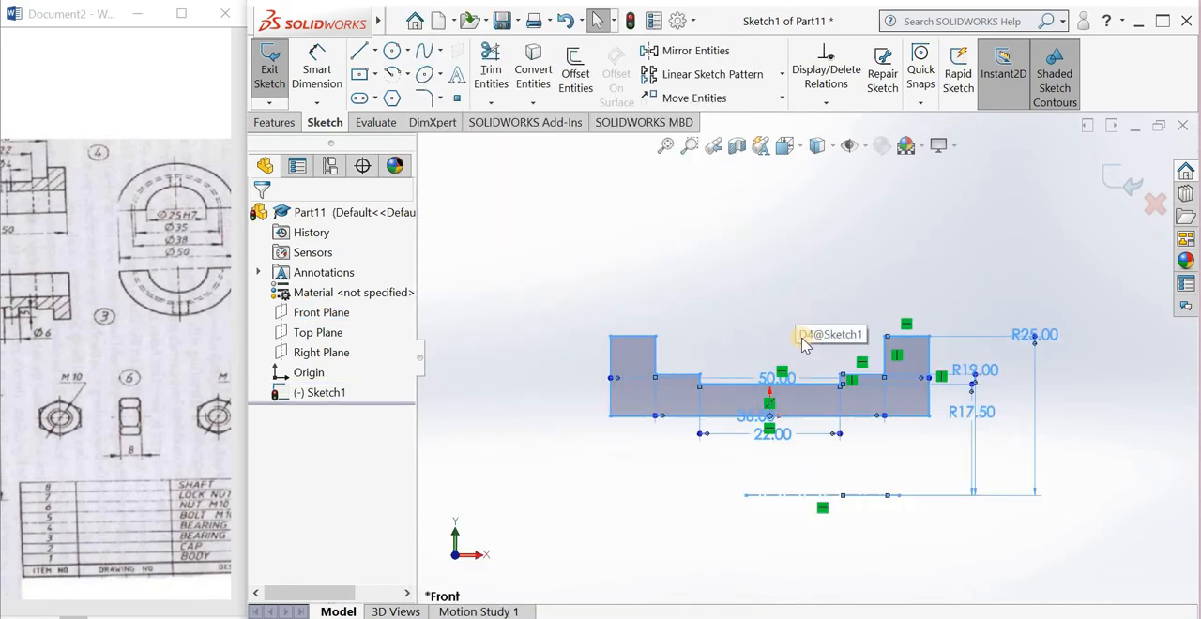
left_click(800, 278)
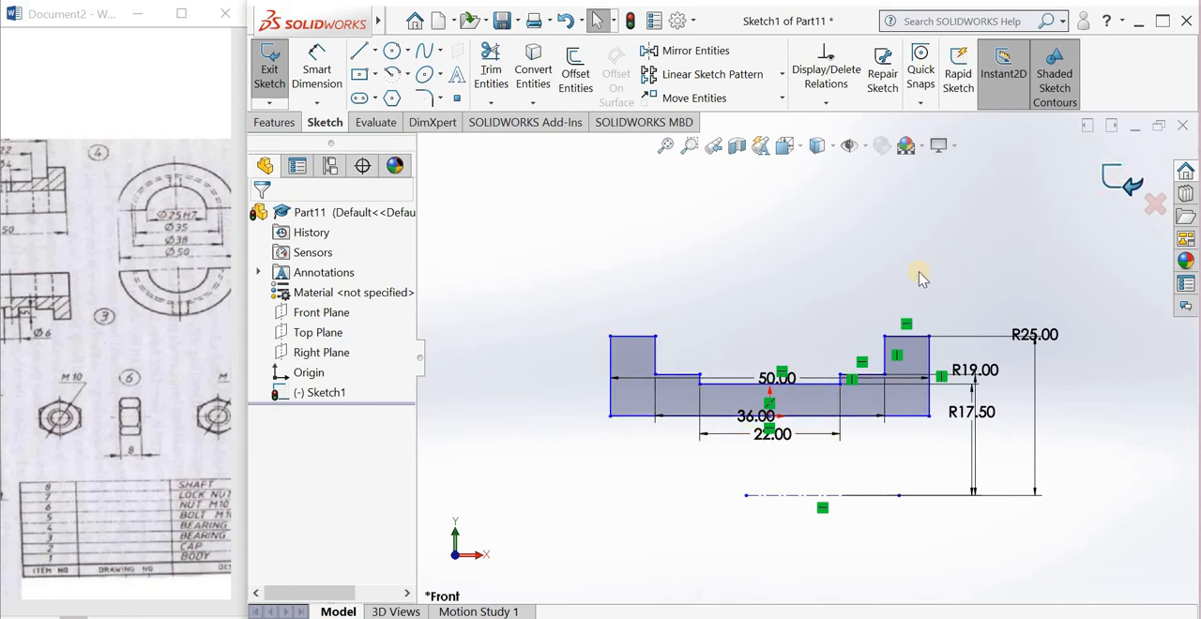
Step: Exit the sketch and revolve the stepped profile 180 degrees blind about its centerline
middle_click_drag(852, 323, 812, 357)
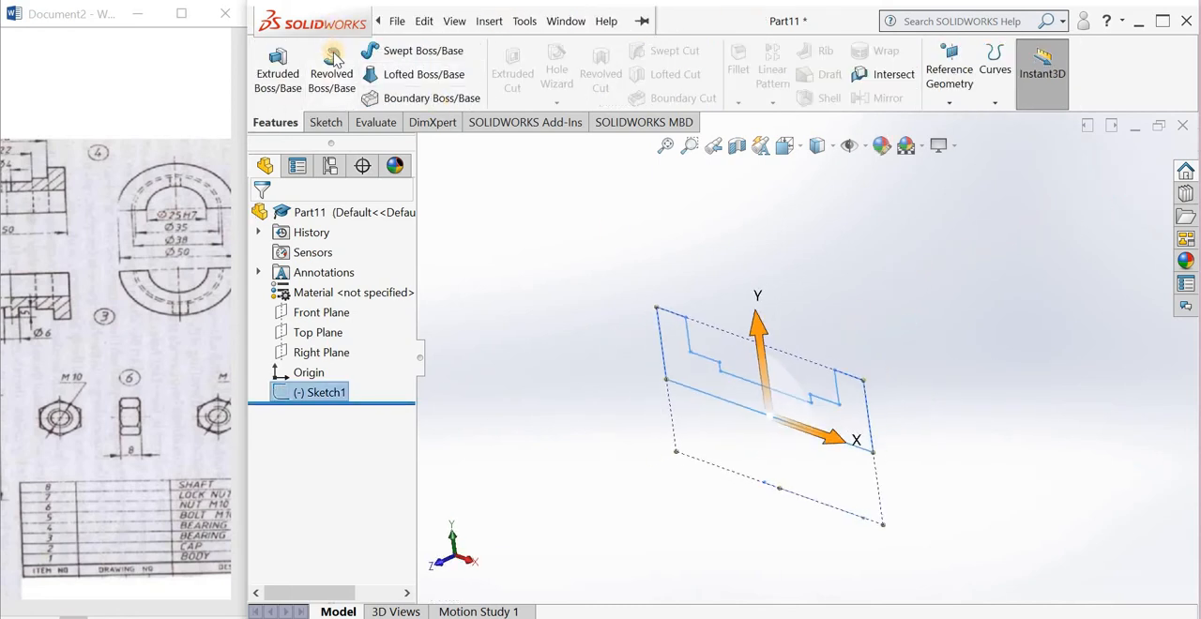
left_click(335, 59)
left_click(728, 379)
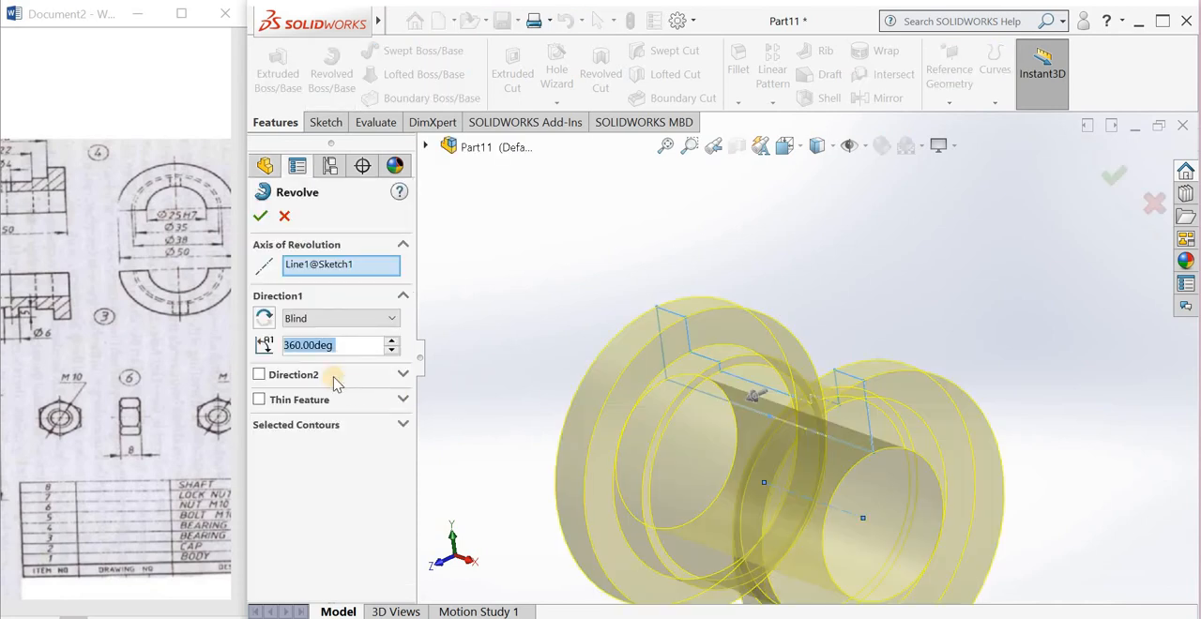
type("180")
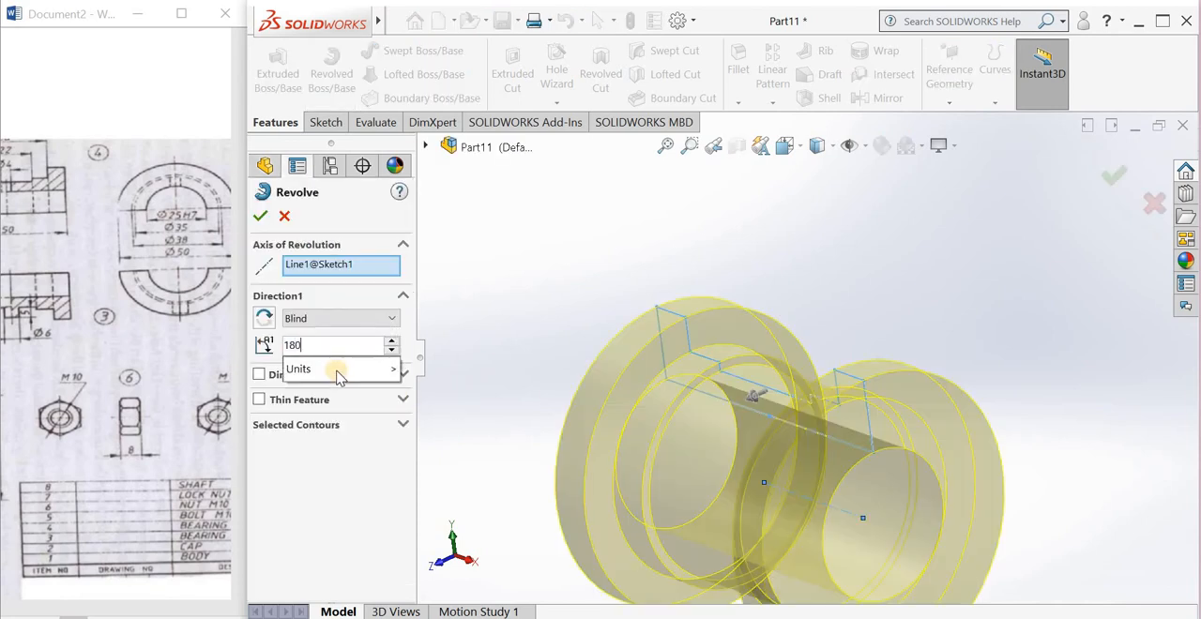
key("Return")
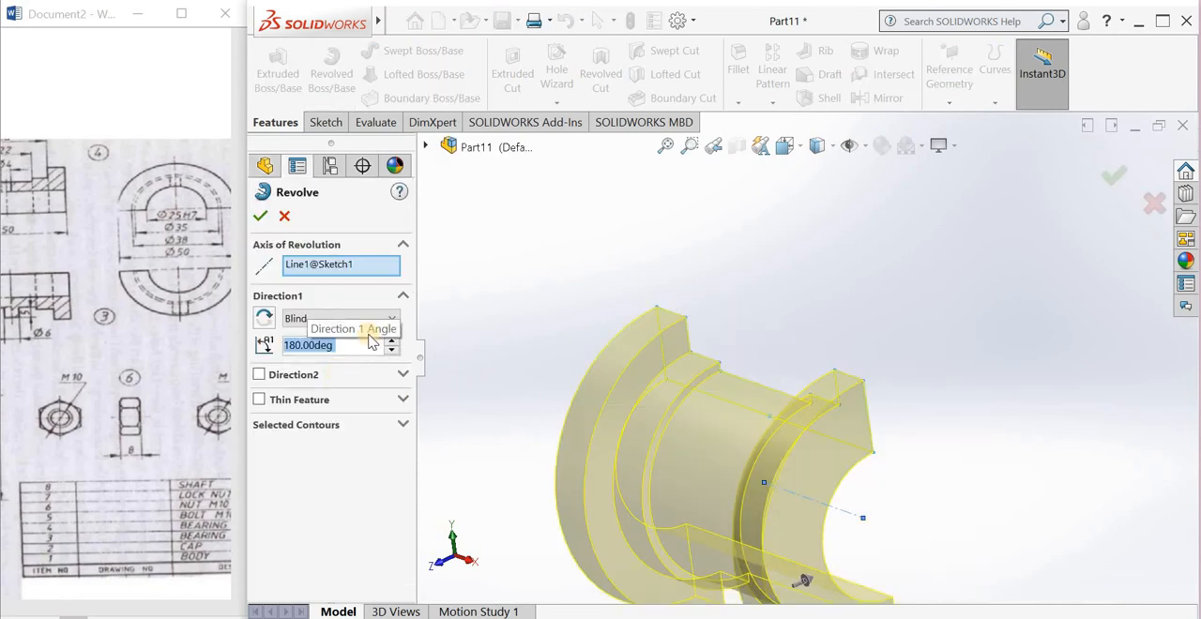
left_click(261, 218)
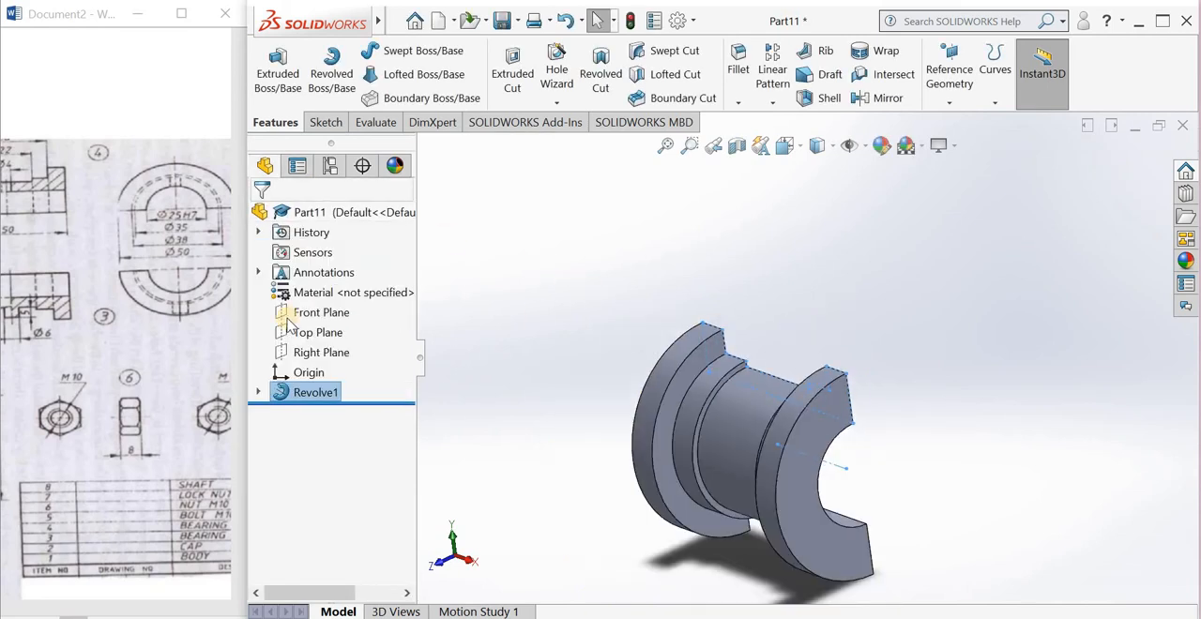
Step: Start a sketch on the Front Plane and draw a circle about 9 mm in diameter near the middle of the bearing
left_click(295, 317)
left_click(308, 291)
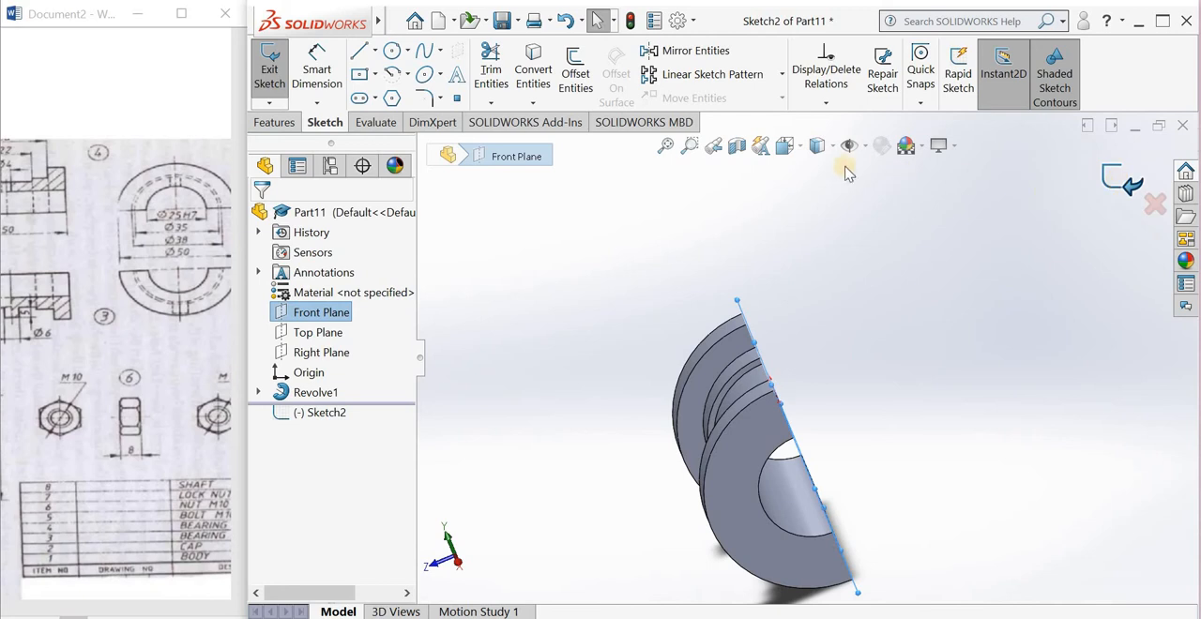
left_click(801, 149)
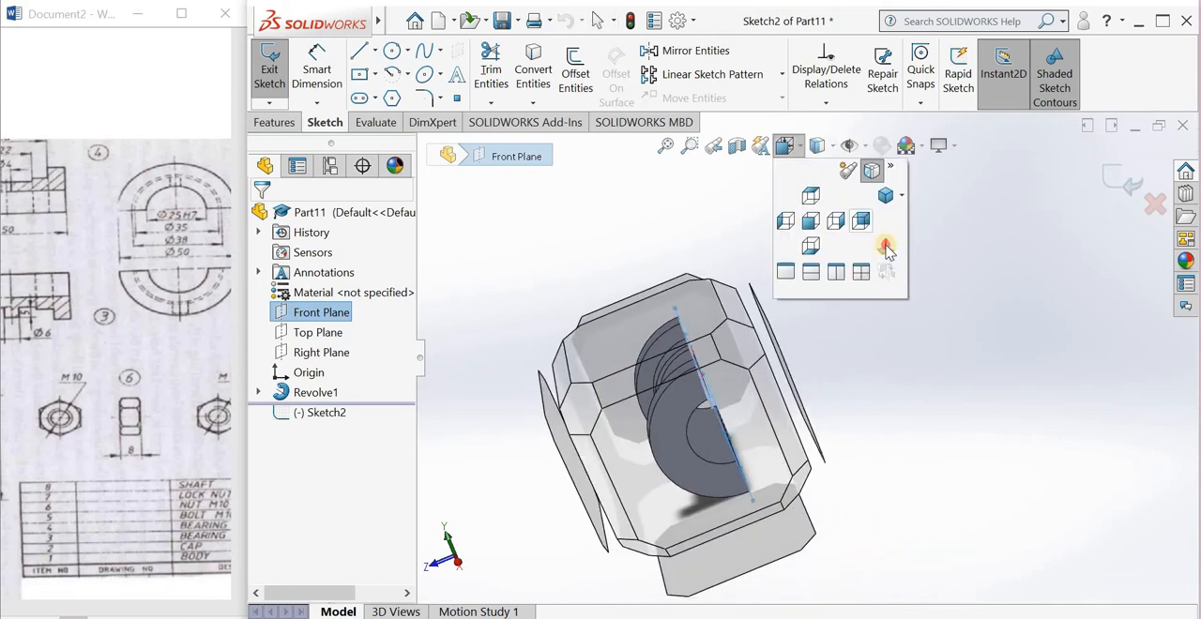
left_click(885, 246)
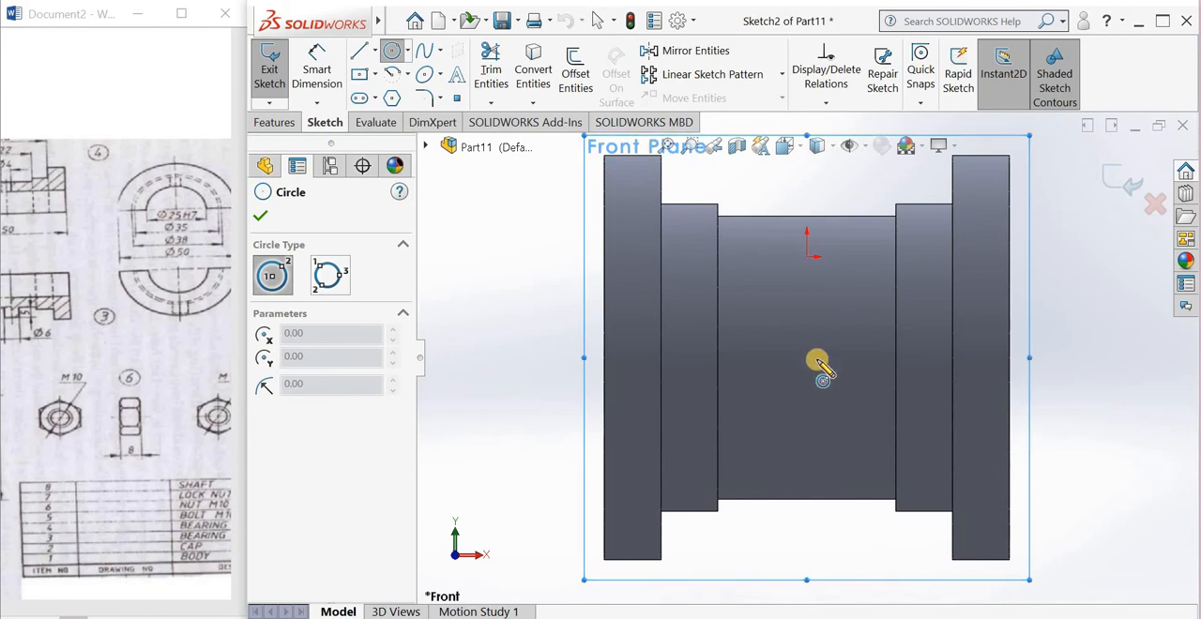
left_click_drag(817, 360, 817, 396)
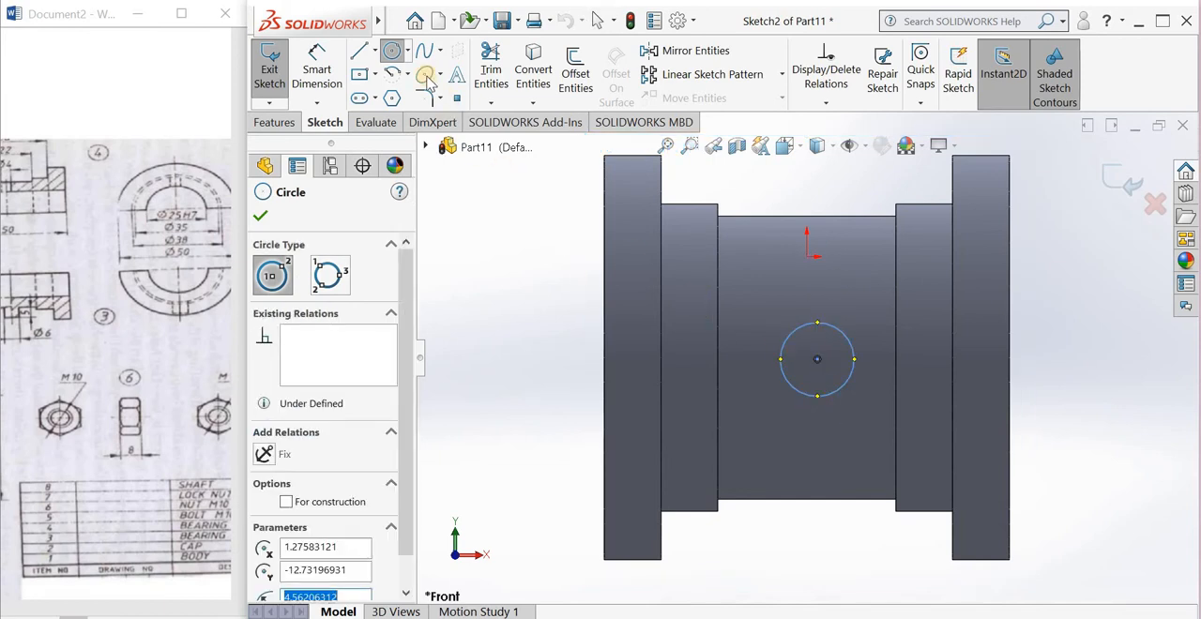
Step: Dimension the circle's center 25 mm horizontally from the outer vertical edge of the left flange
left_click(317, 68)
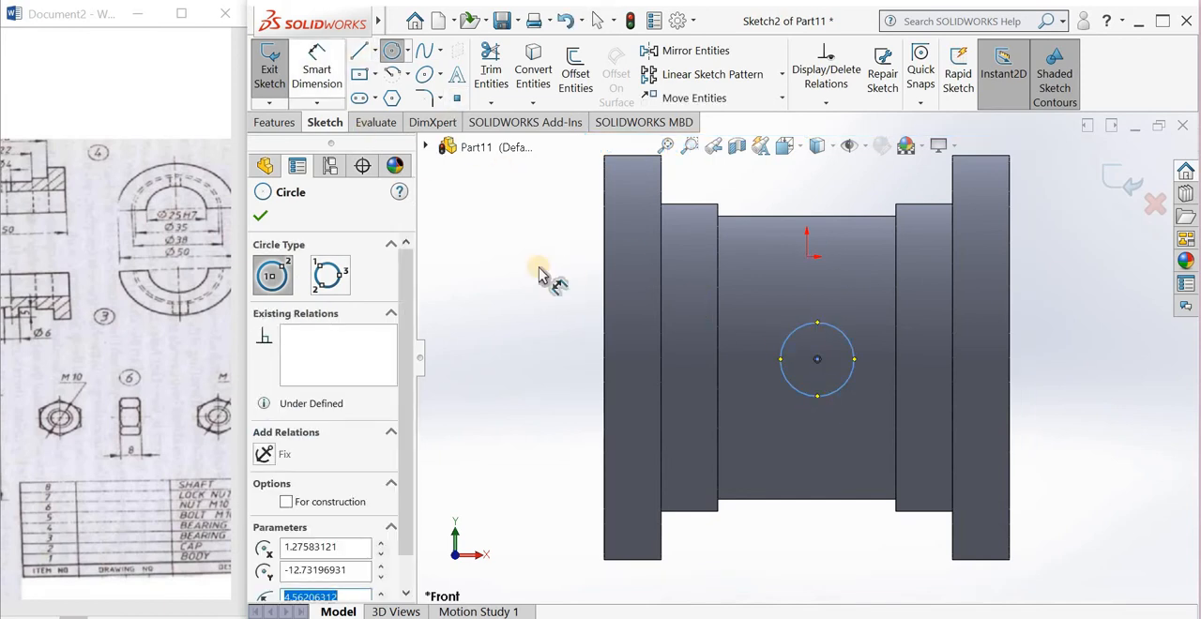
left_click(815, 360)
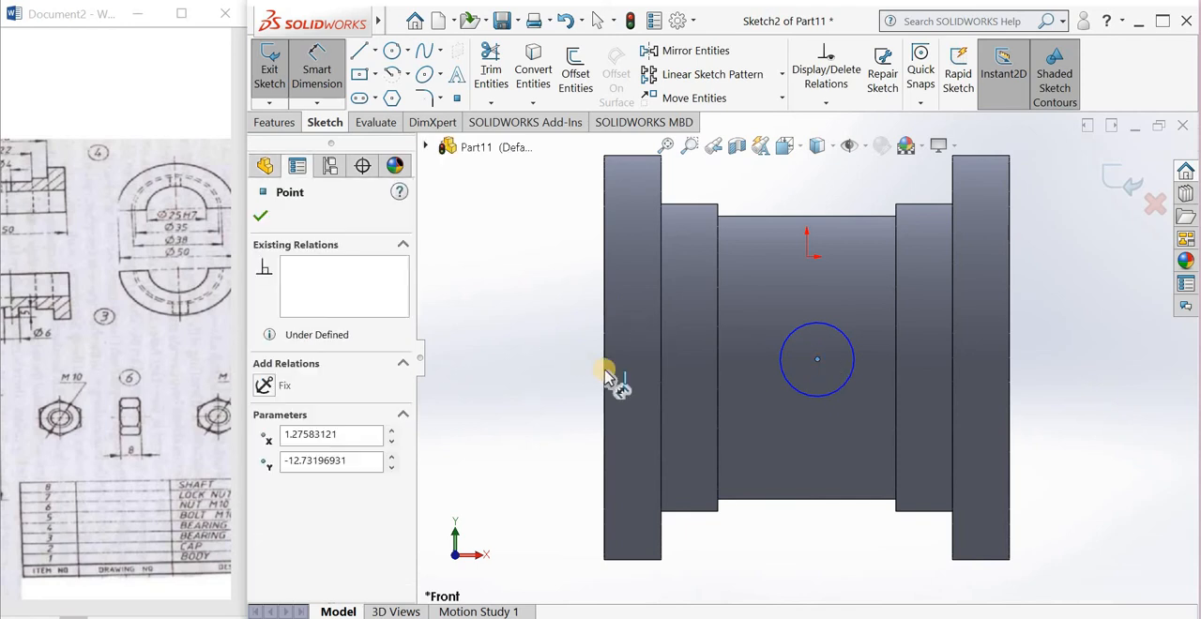
left_click(701, 346)
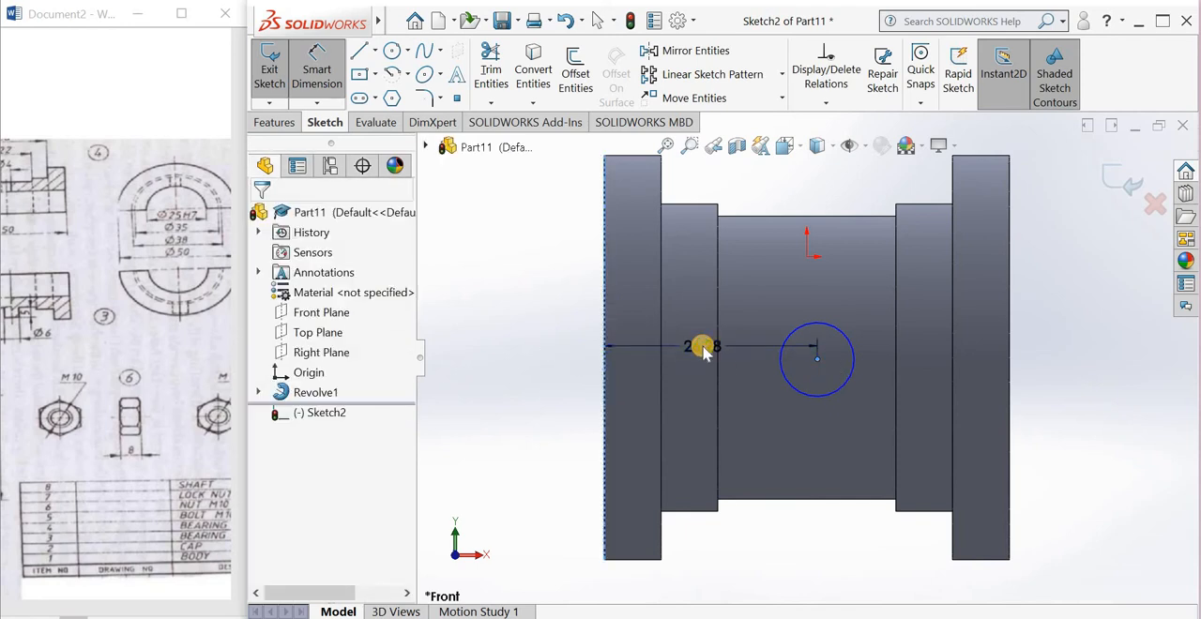
type("25")
key("Return")
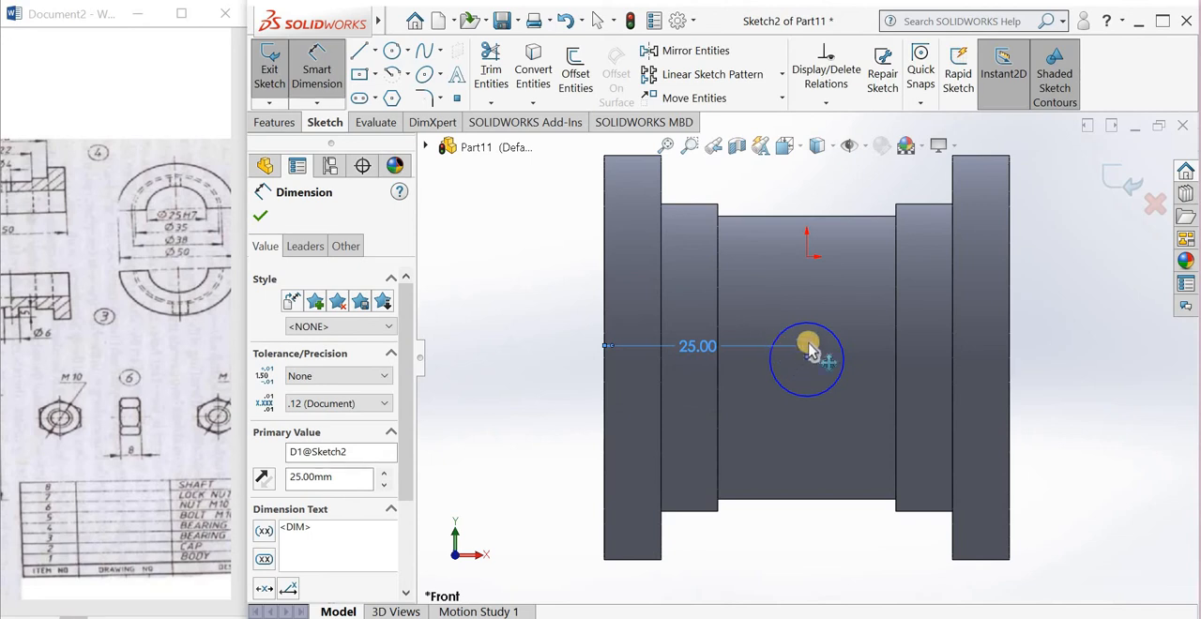
Step: Dimension the circle with a diameter of 4 mm
left_click(817, 327)
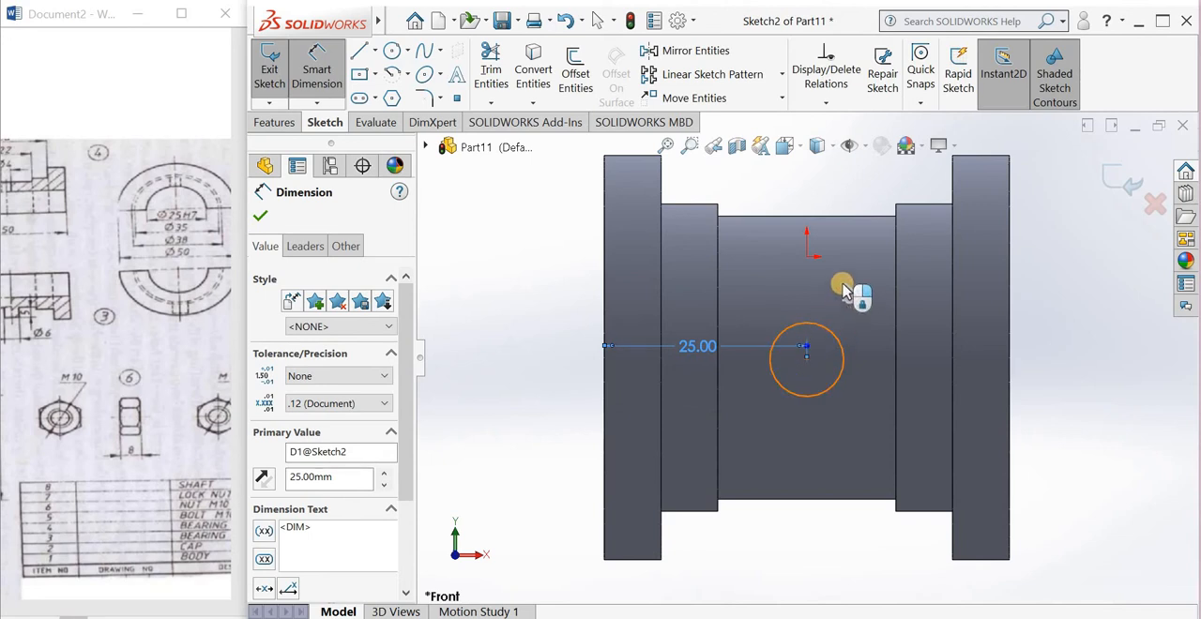
left_click(843, 284)
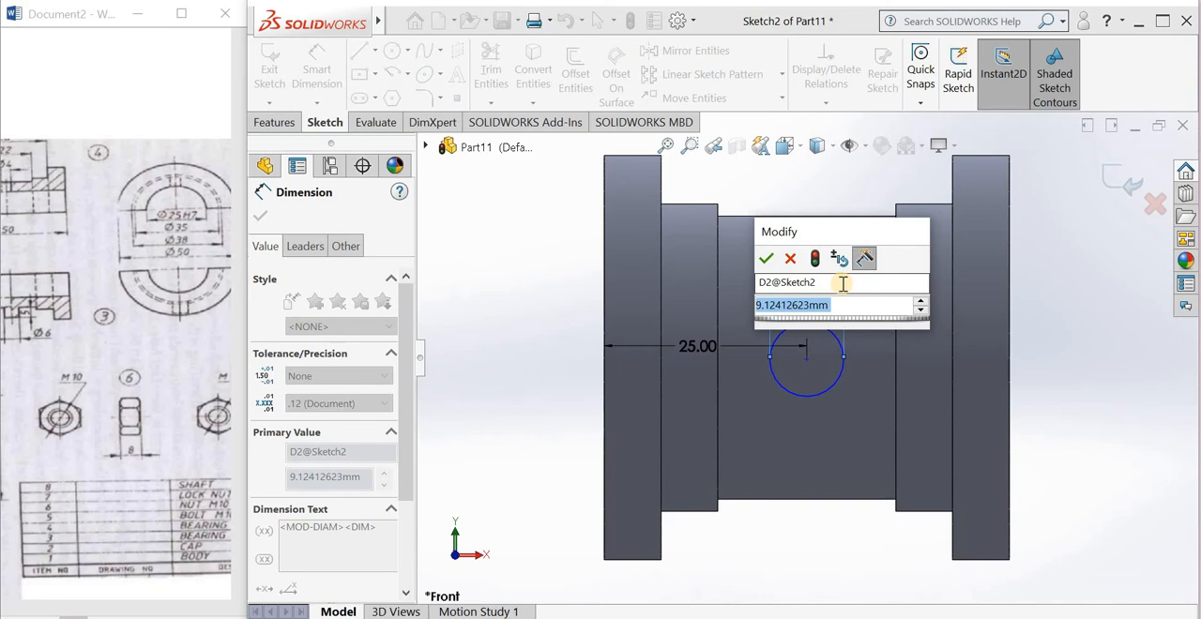
type("4")
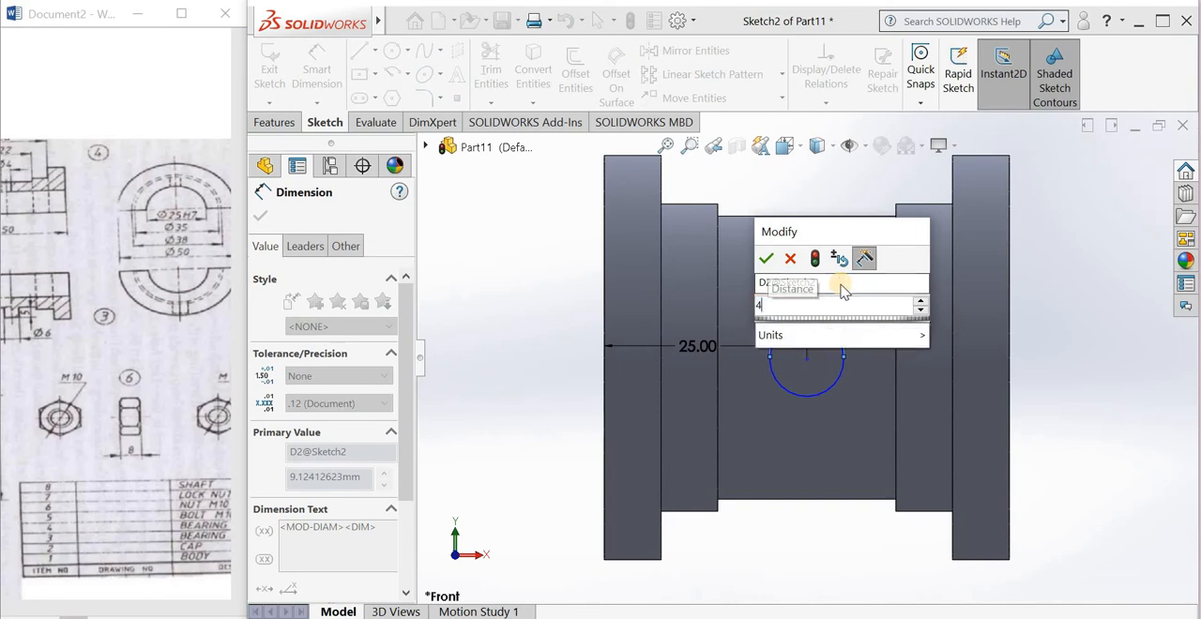
left_click(766, 260)
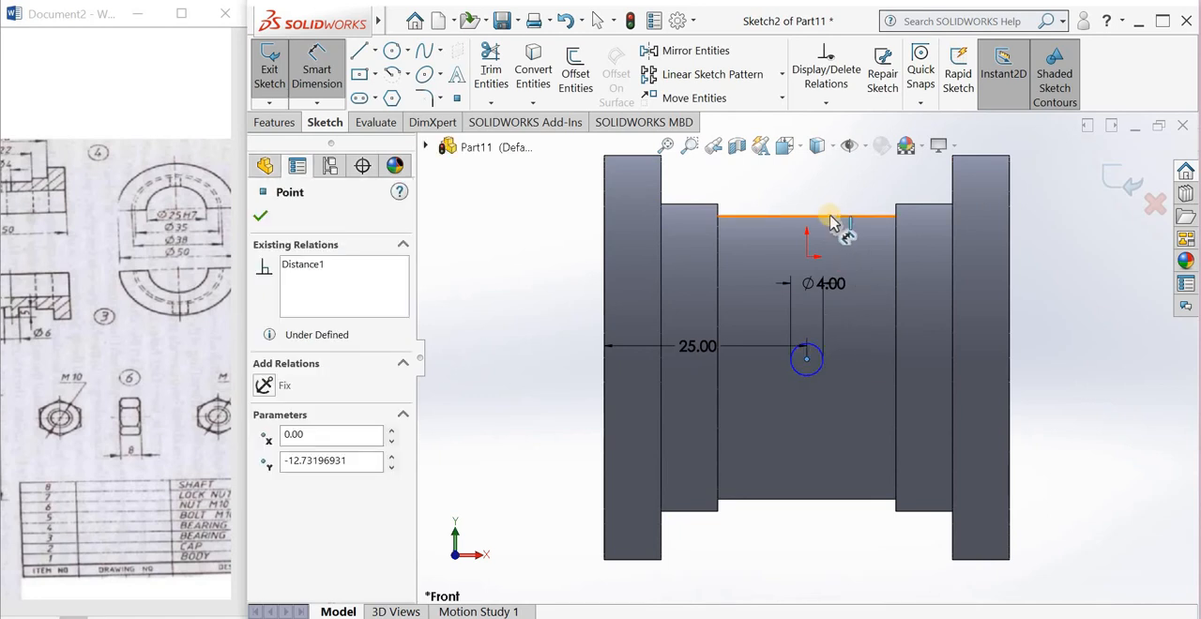
Step: Dimension the circle's center 25 mm vertically from the left flange's upper edge and exit the sketch
left_click(638, 158)
left_click(531, 246)
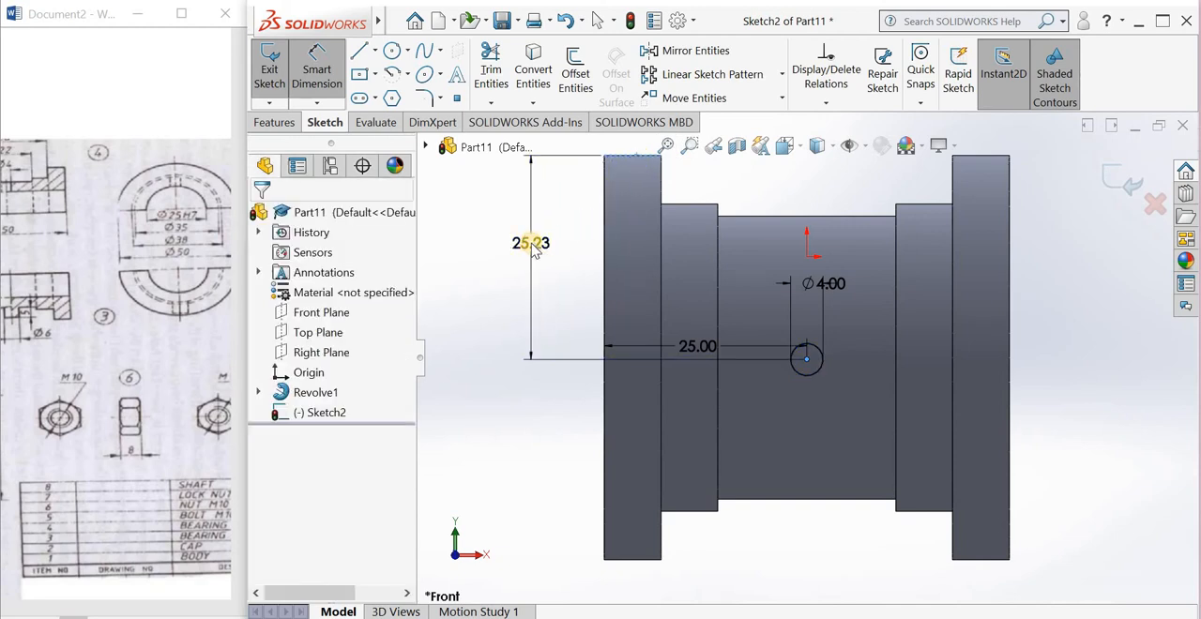
type("25")
key("Return")
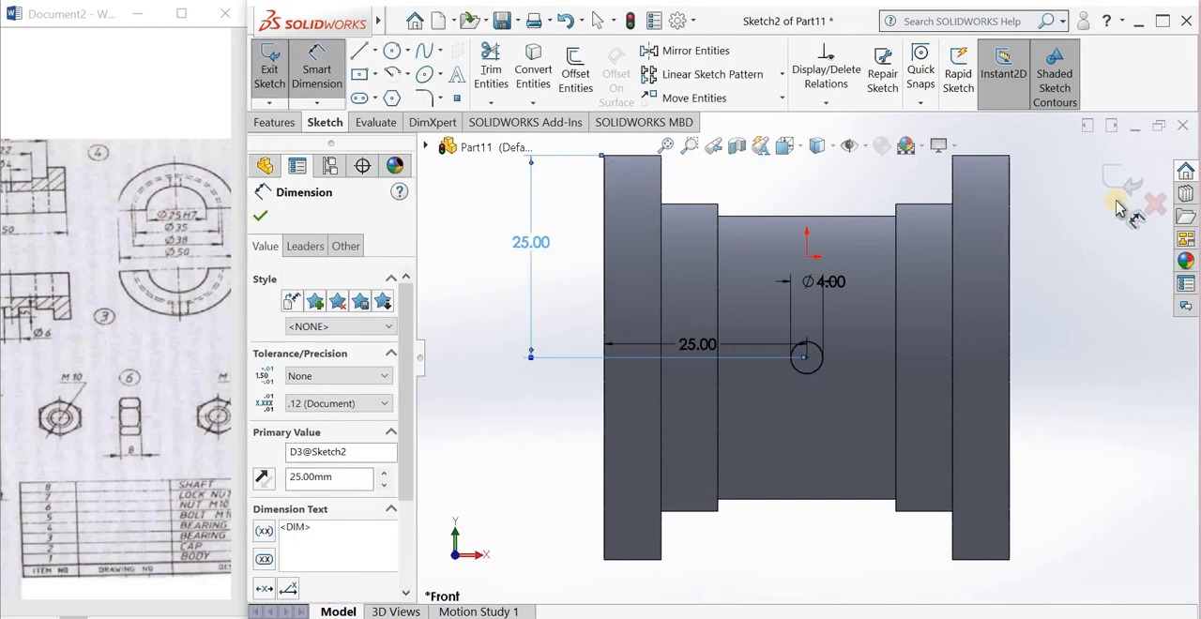
left_click(1120, 192)
Step: Cut-extrude the 4 mm circle through the bearing wall with a blind depth of 39 mm in the reversed direction
scroll(791, 473, "up", 2)
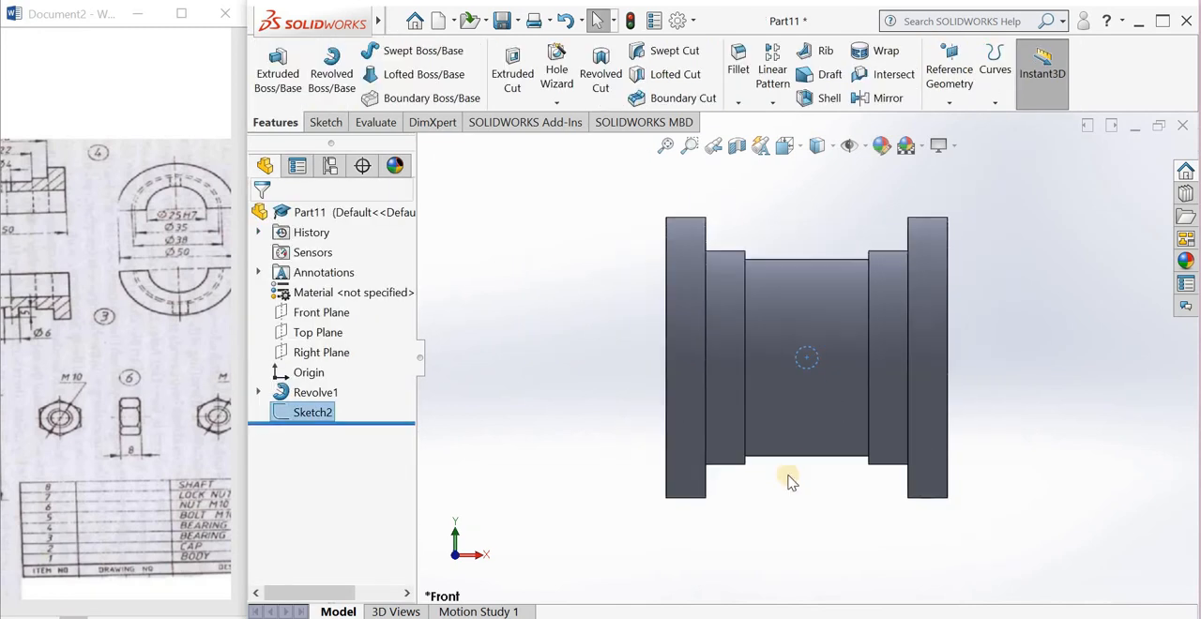
left_click(507, 77)
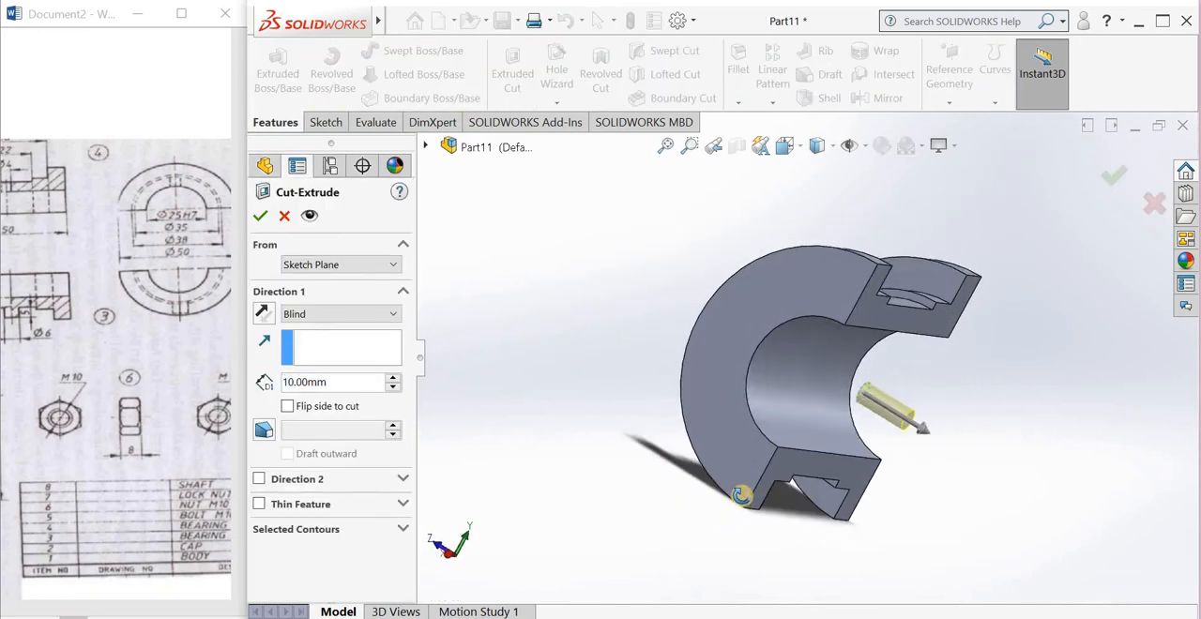
middle_click_drag(741, 496, 663, 486)
left_click_drag(935, 435, 662, 311)
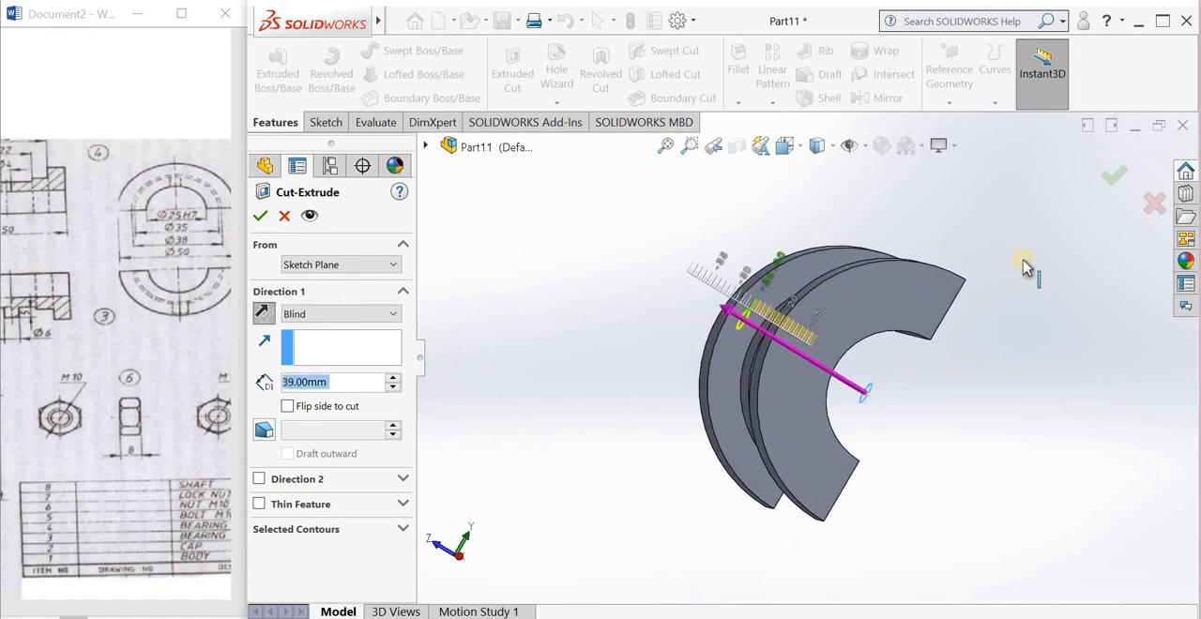
key("Return")
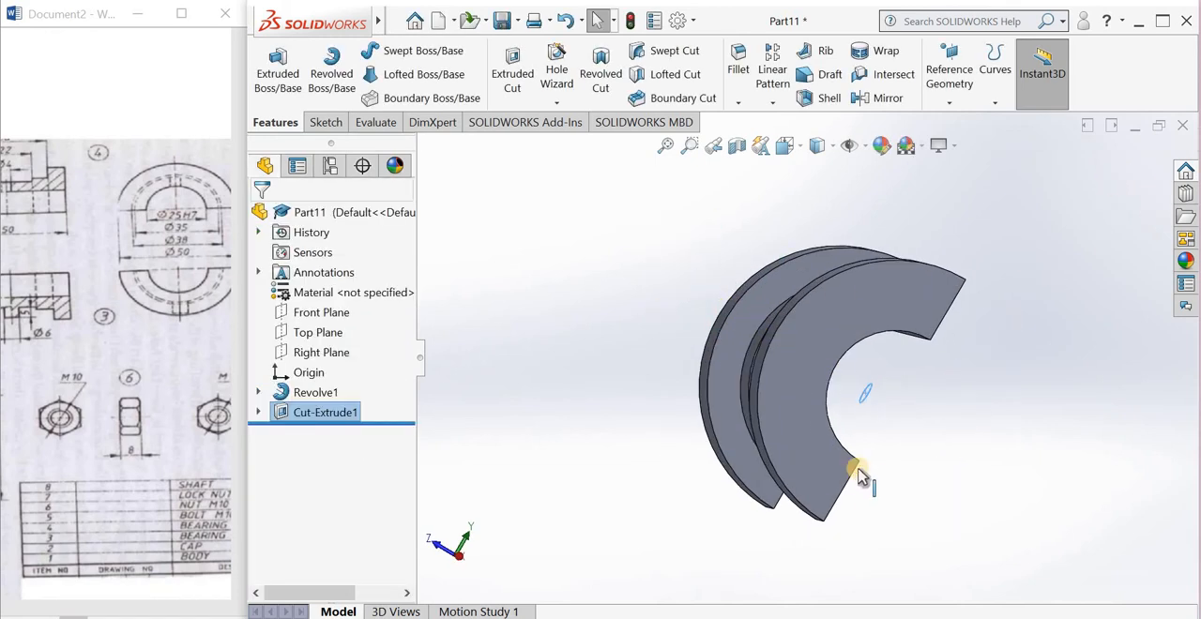
middle_click_drag(950, 454, 695, 281)
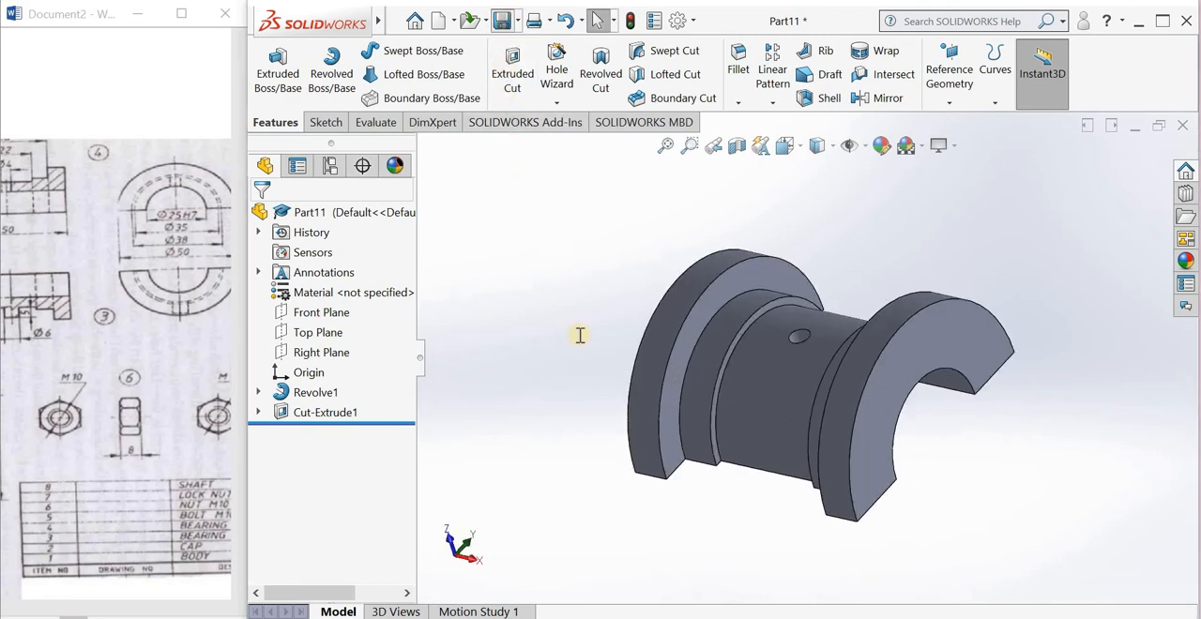
Step: Save the part on the Desktop as pb5
key("ctrl+s")
type("pb5")
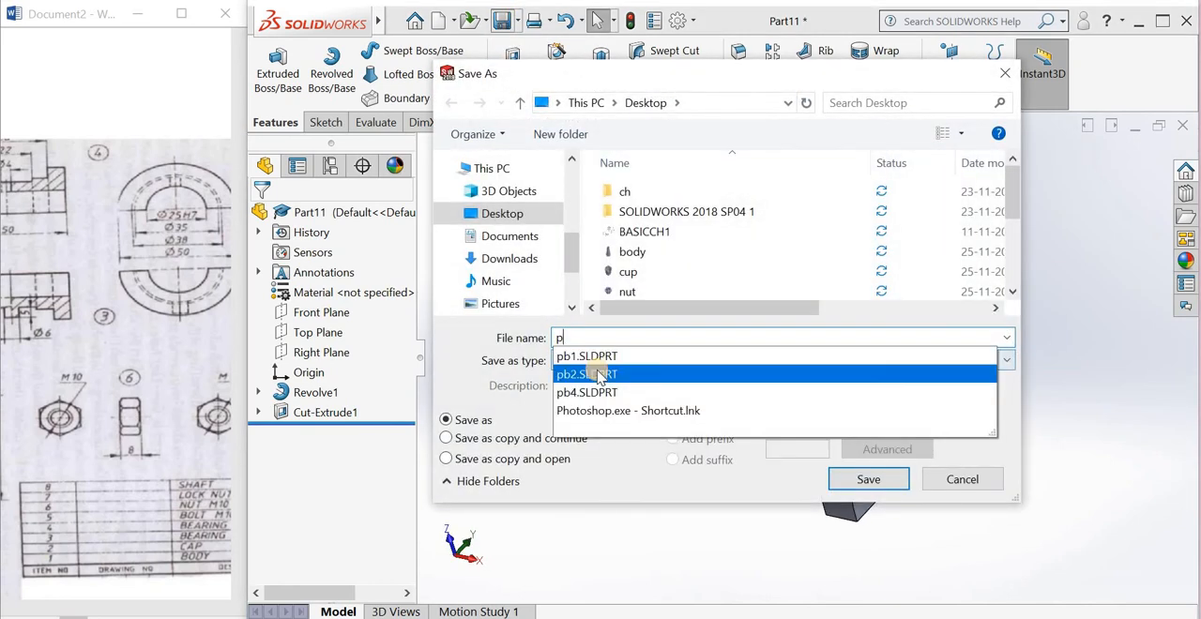
left_click(857, 483)
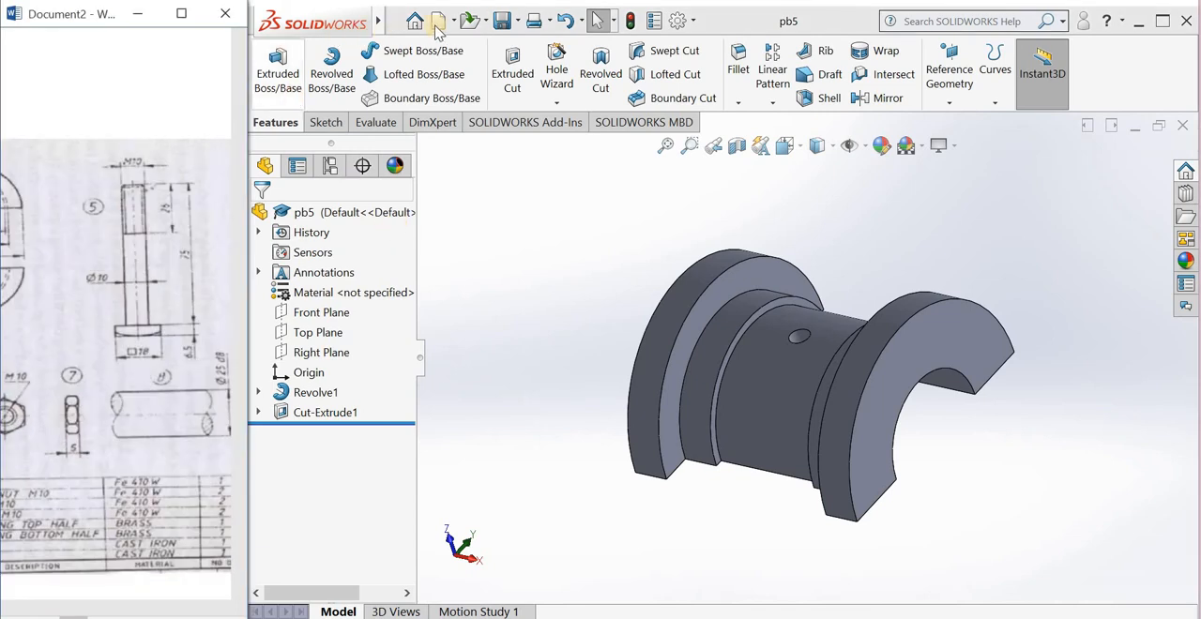
Step: Create a new part document and start a sketch on the Front Plane
left_click(444, 28)
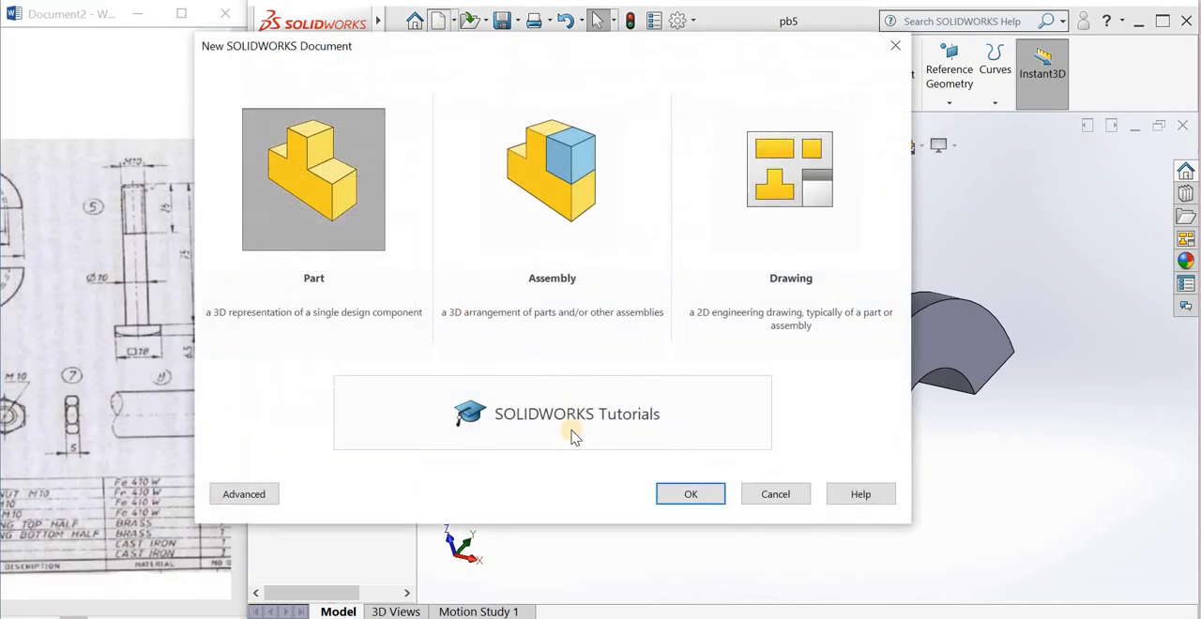
left_click(678, 494)
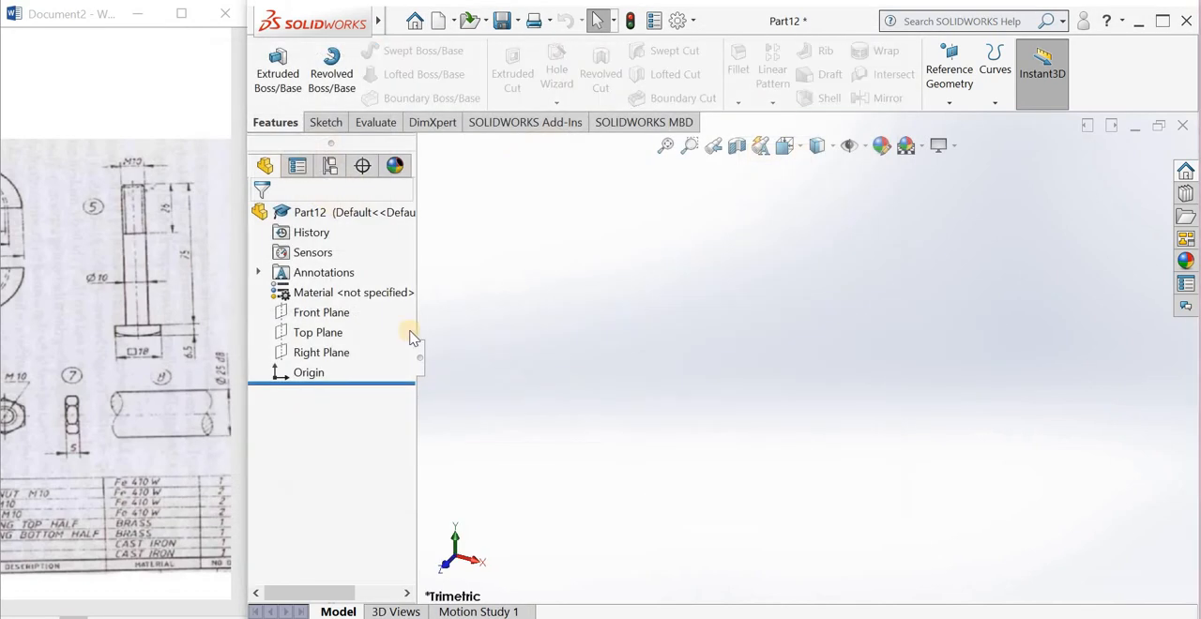
left_click(336, 314)
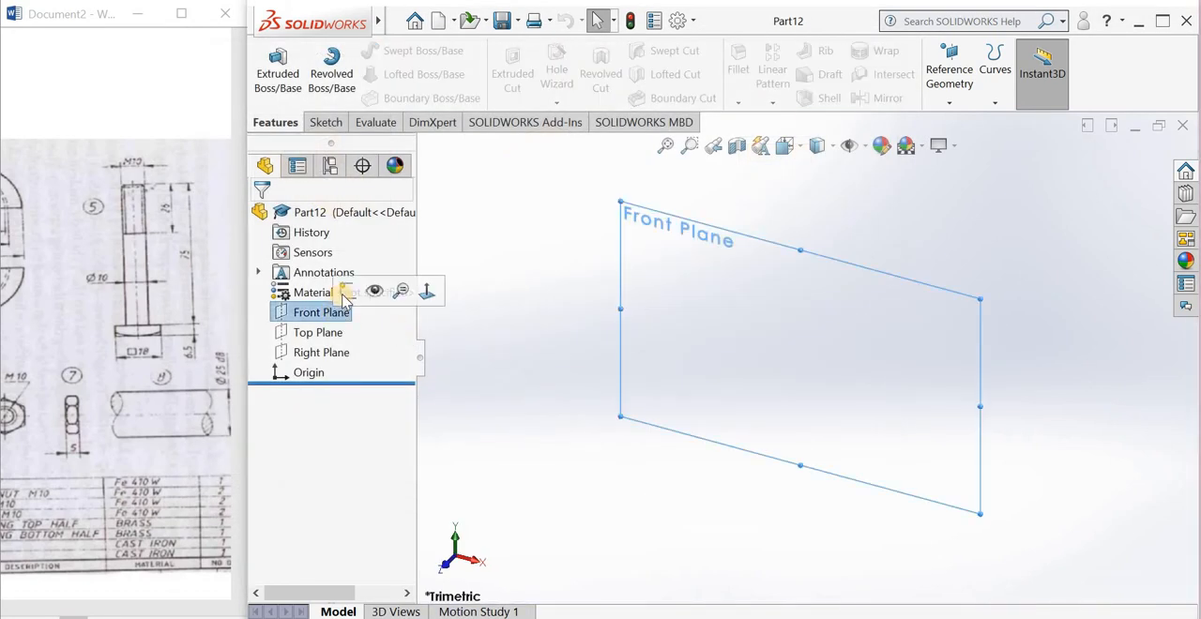
left_click(341, 293)
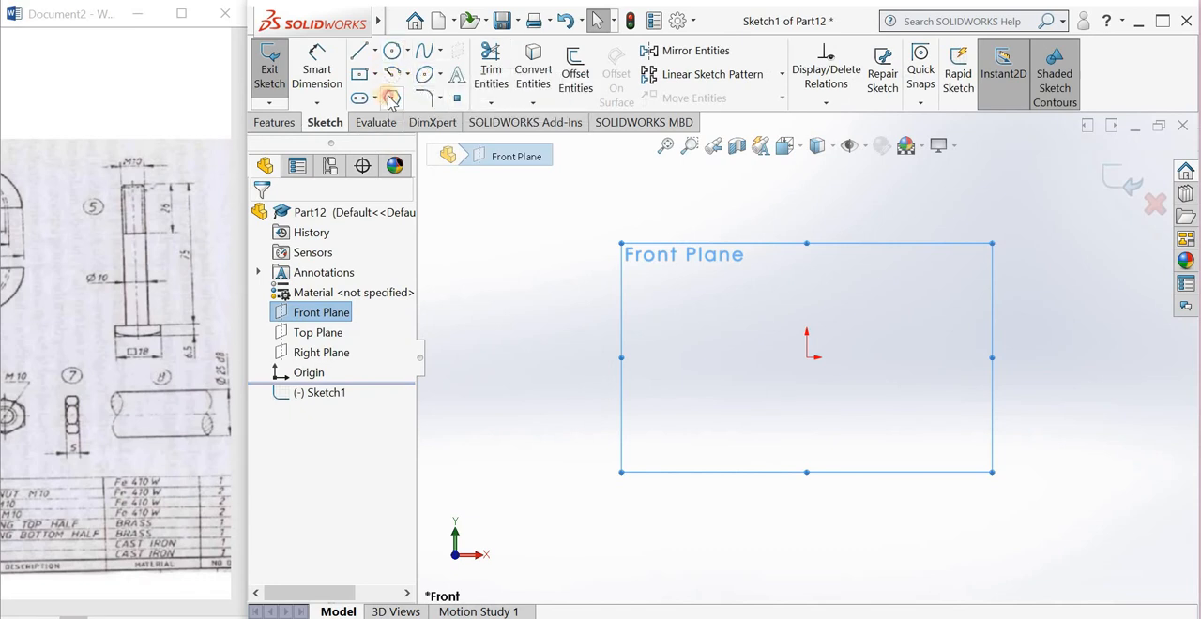
left_click(392, 98)
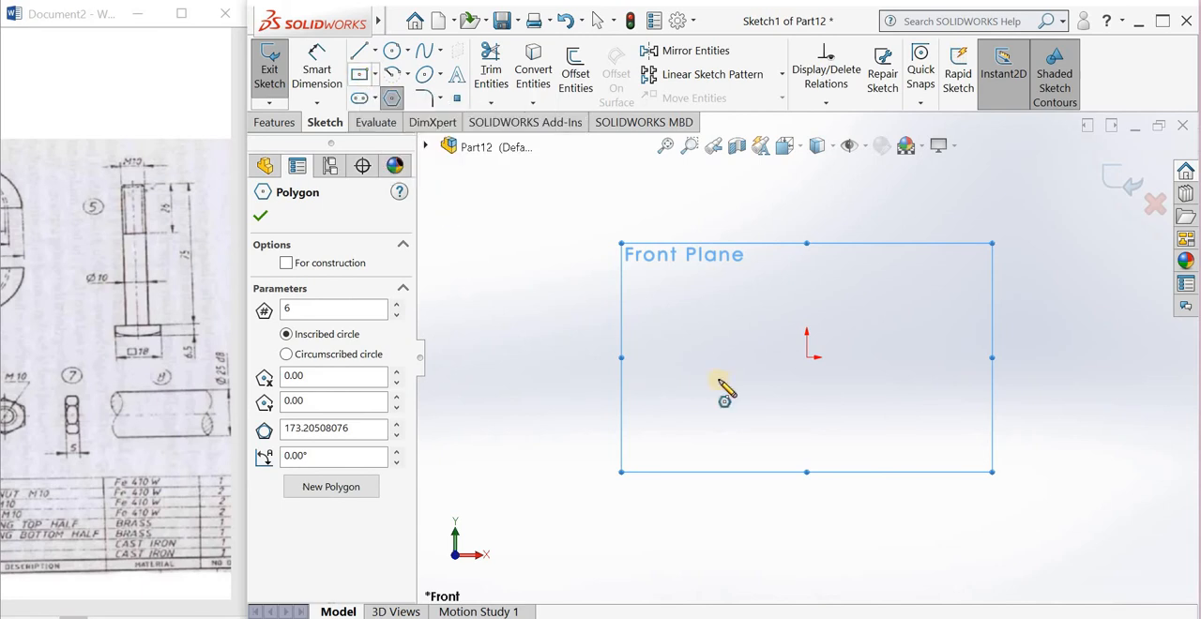
left_click(807, 357)
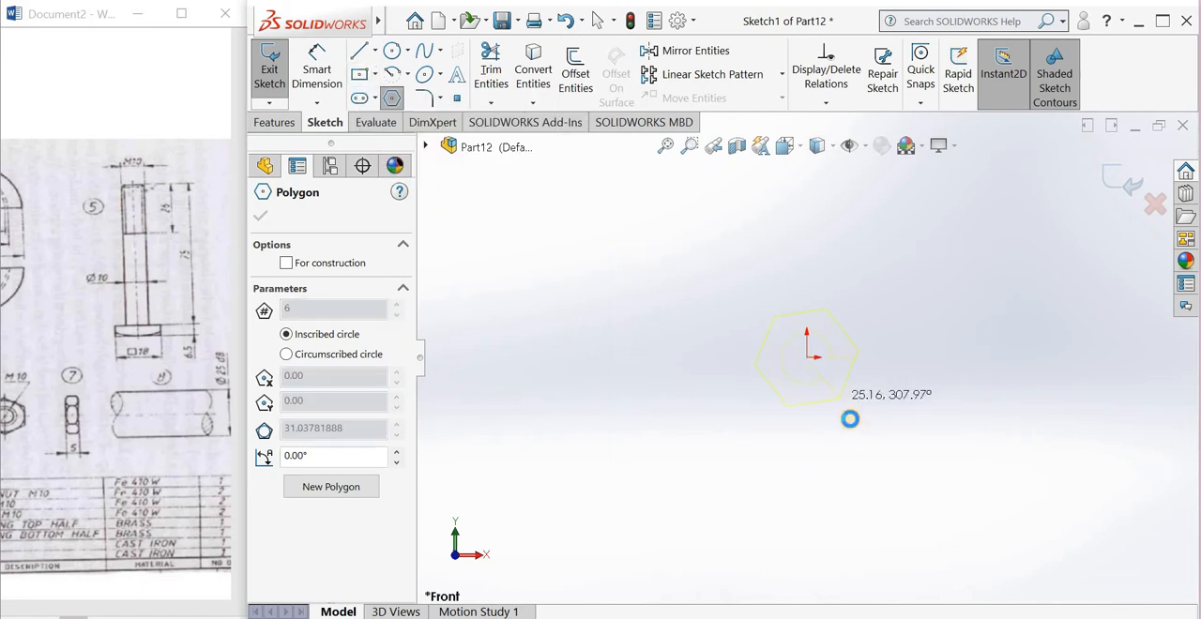
left_click(850, 418)
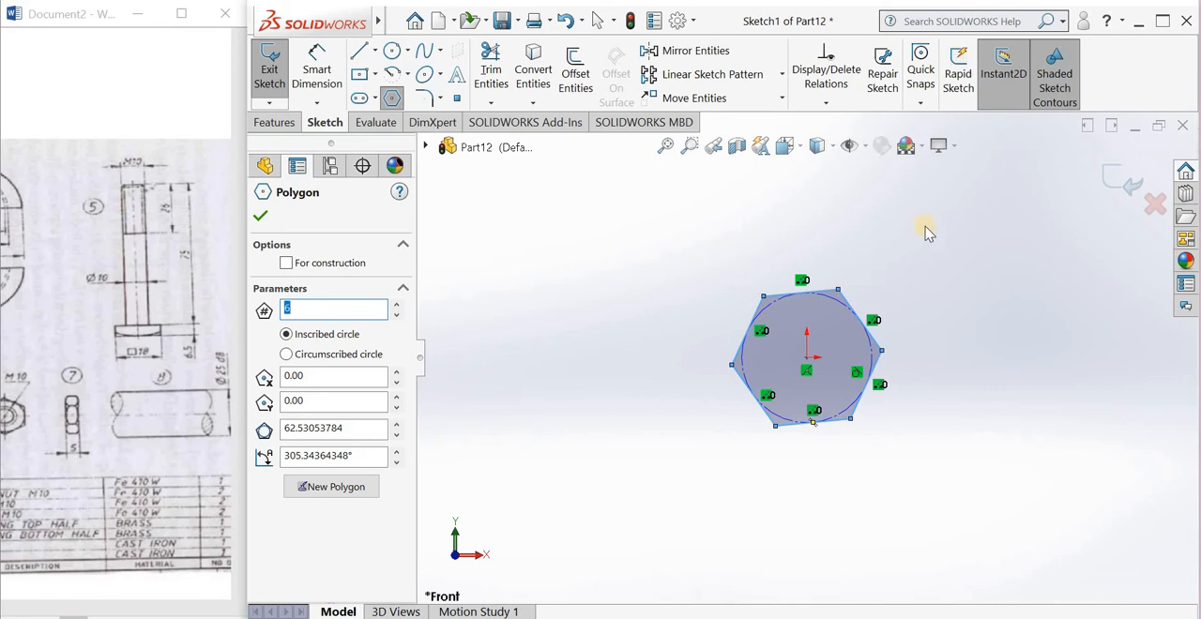
key("Escape")
left_click_drag(948, 254, 657, 542)
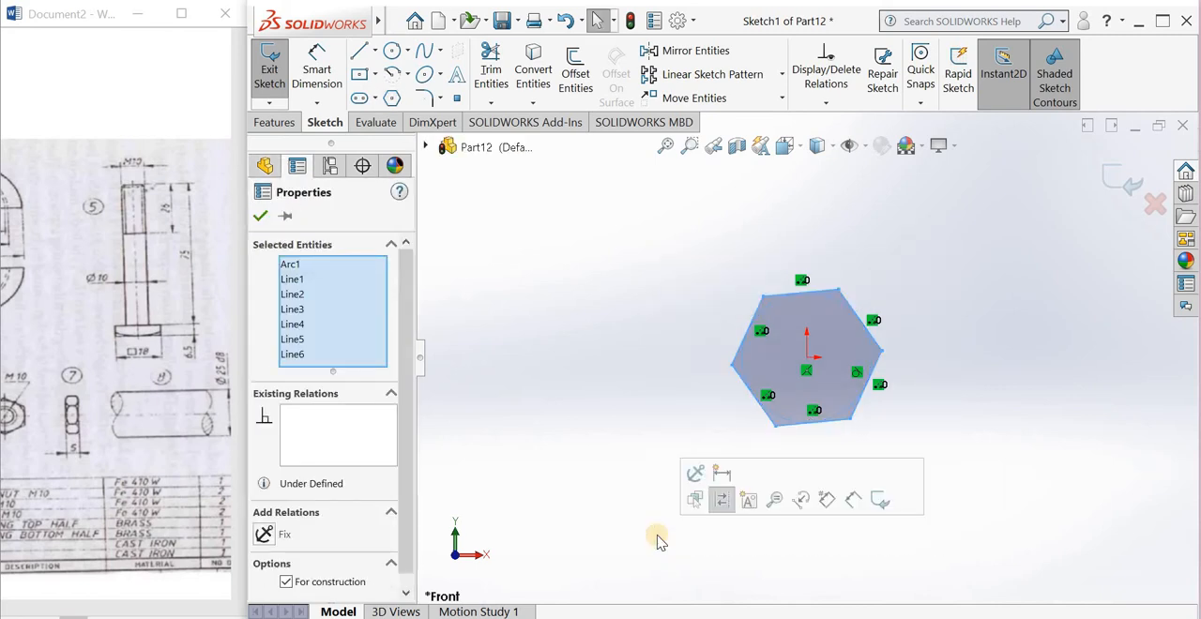
key("Delete")
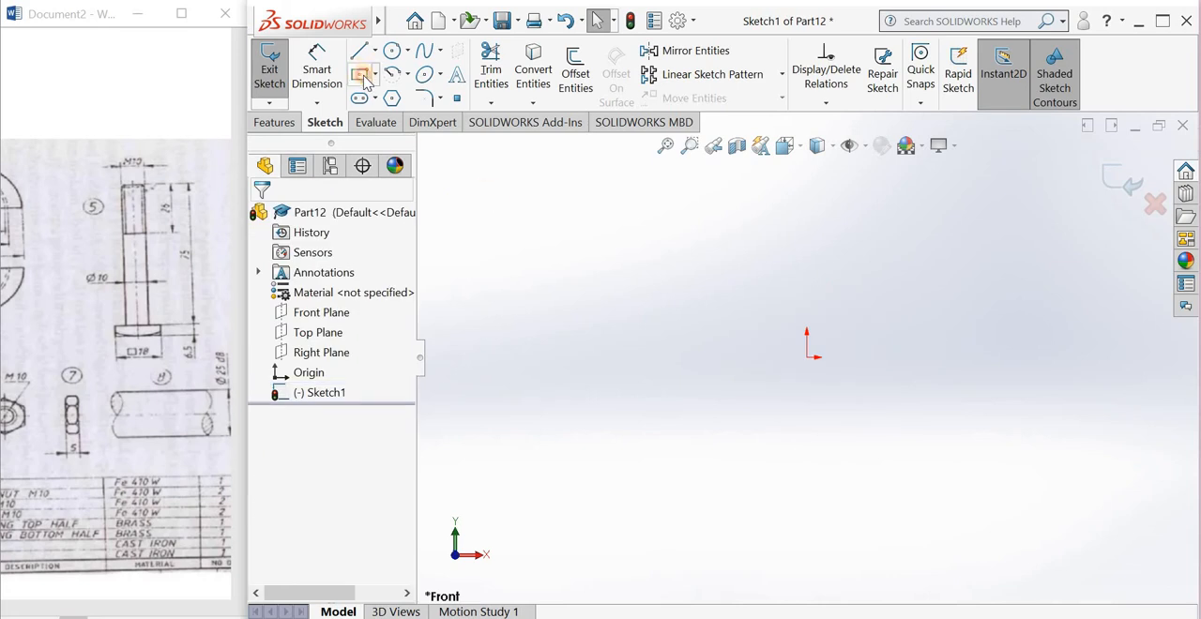
Step: Sketch an upright center rectangle about 79 mm high, centered on the origin
left_click(365, 80)
left_click(807, 358)
left_click(849, 423)
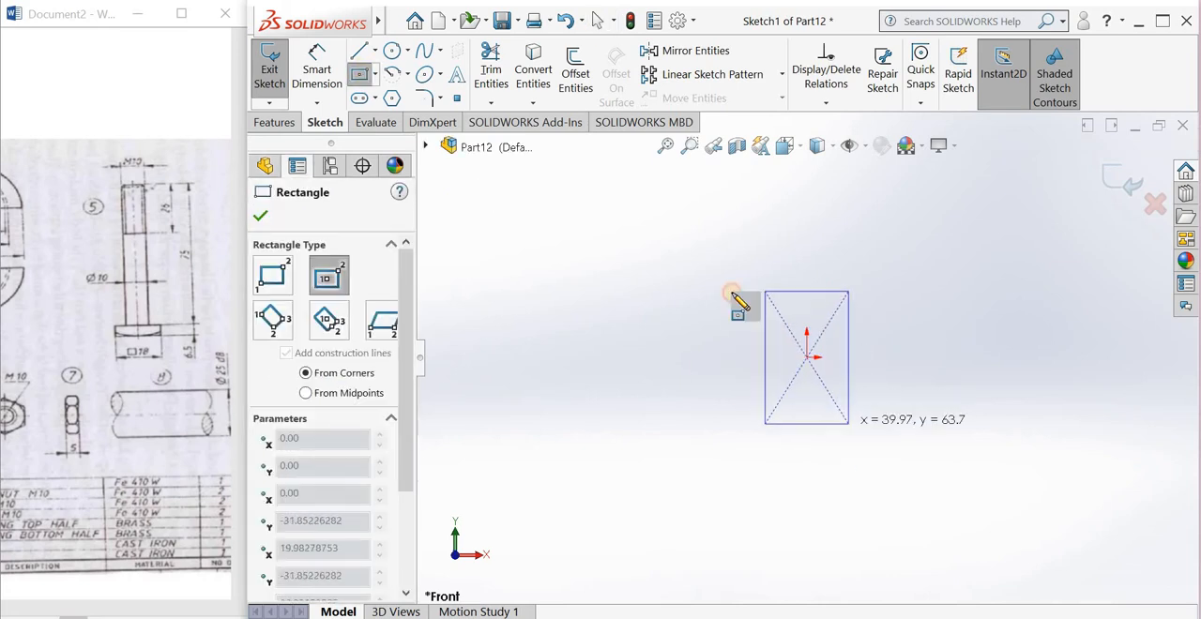
Step: Dimension the rectangle's height and width at 18 mm each and exit the sketch
left_click(317, 68)
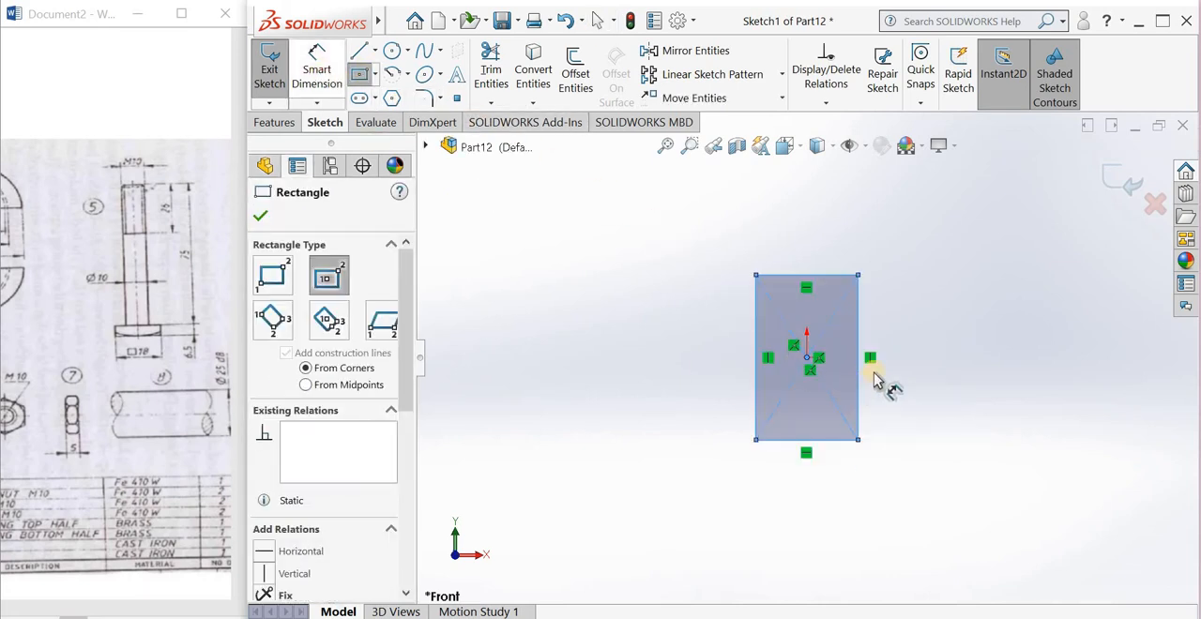
left_click(855, 302)
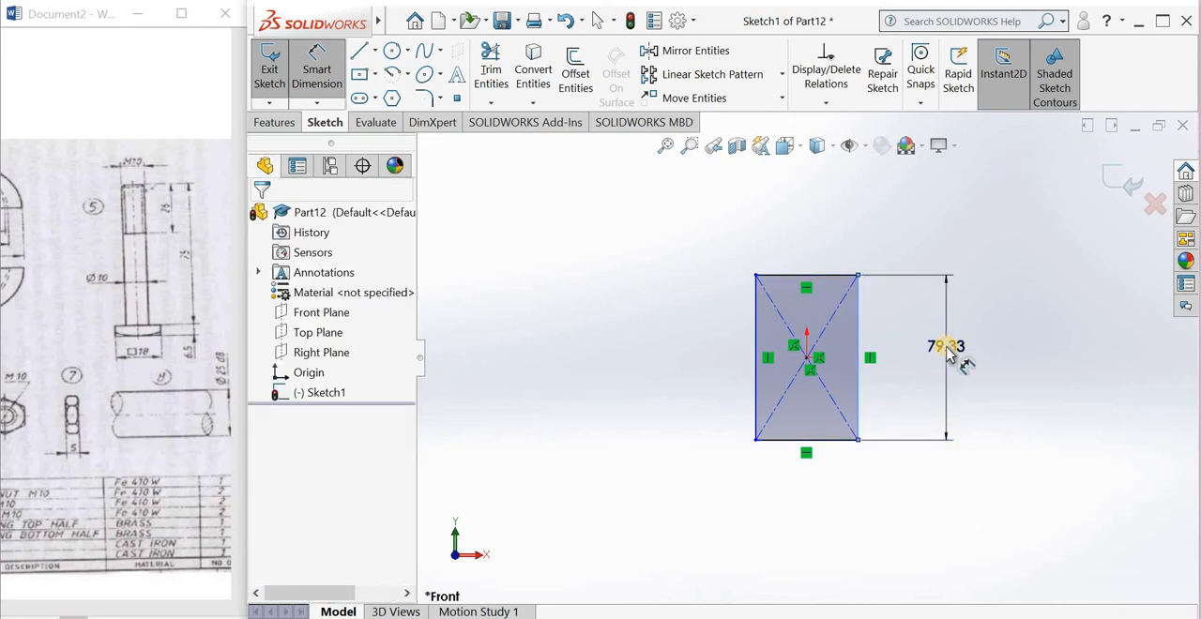
left_click(946, 353)
type("18")
key("Return")
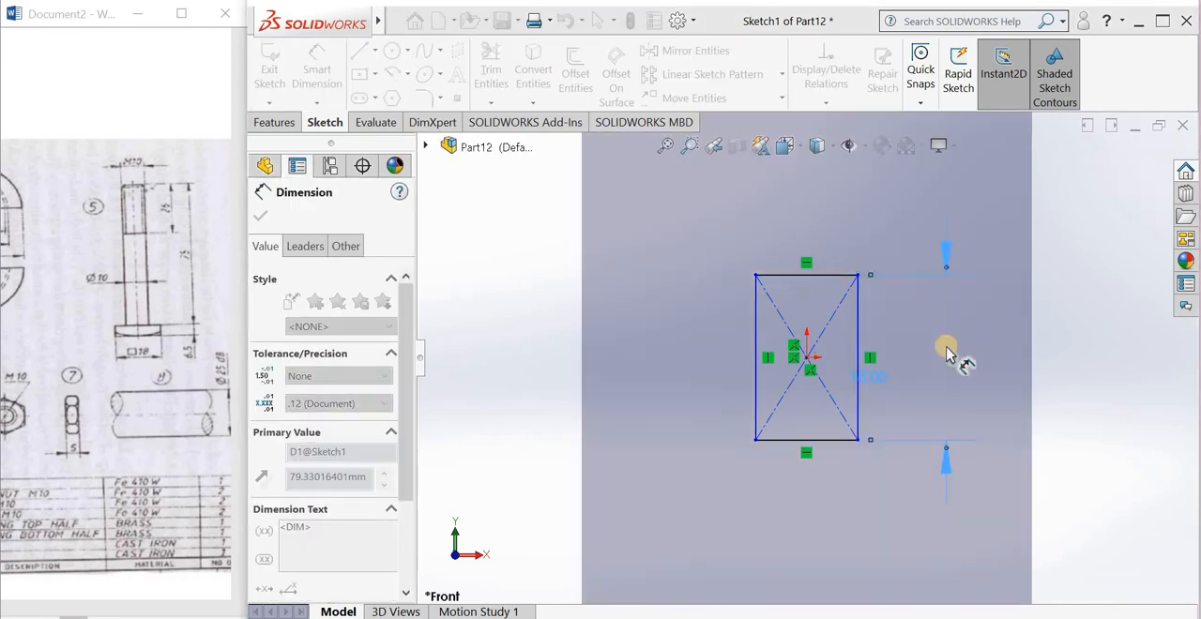
left_click(784, 276)
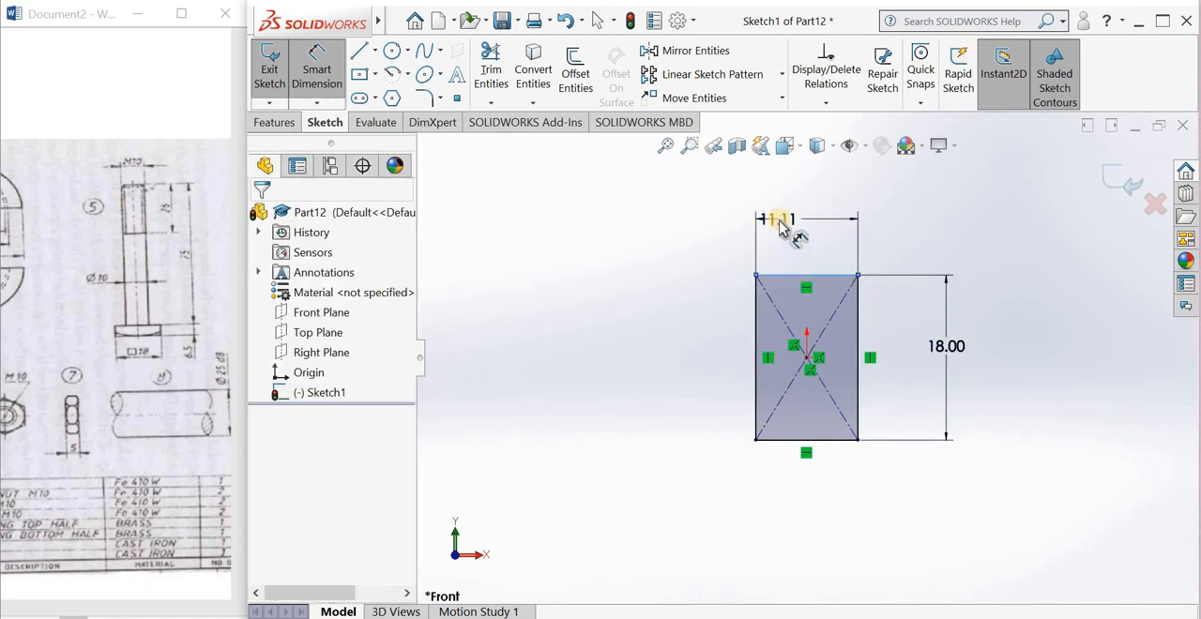
left_click(779, 225)
type("18")
key("Return")
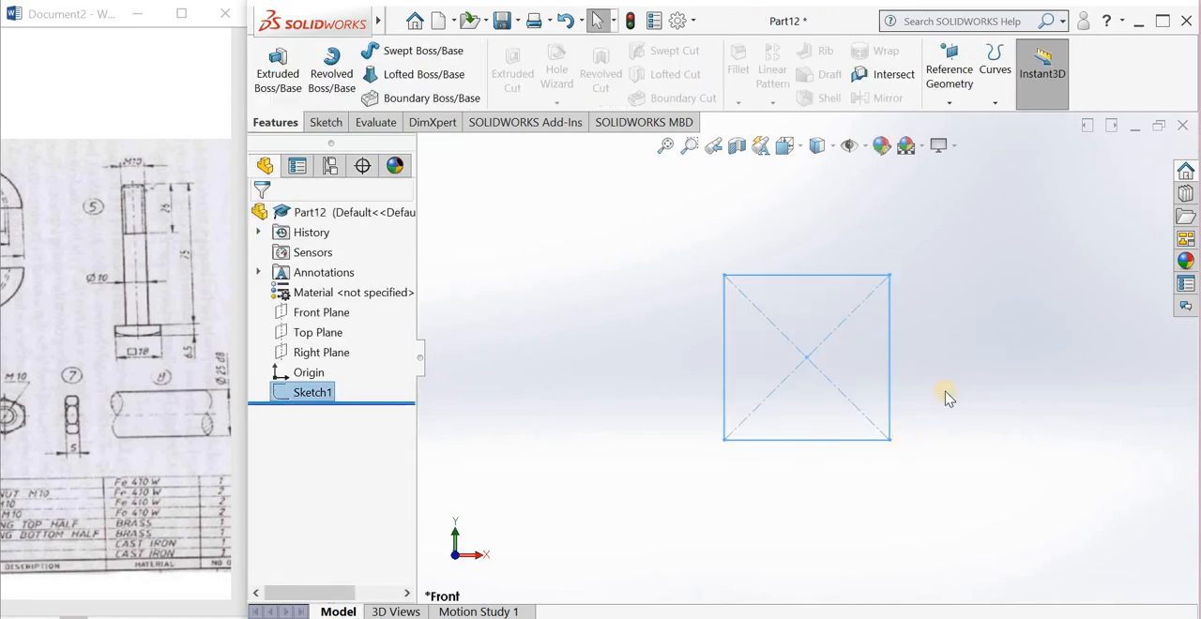
Step: Reopen the square's sketch and draw a circle about 13 mm in diameter centered on the origin
left_click(494, 143)
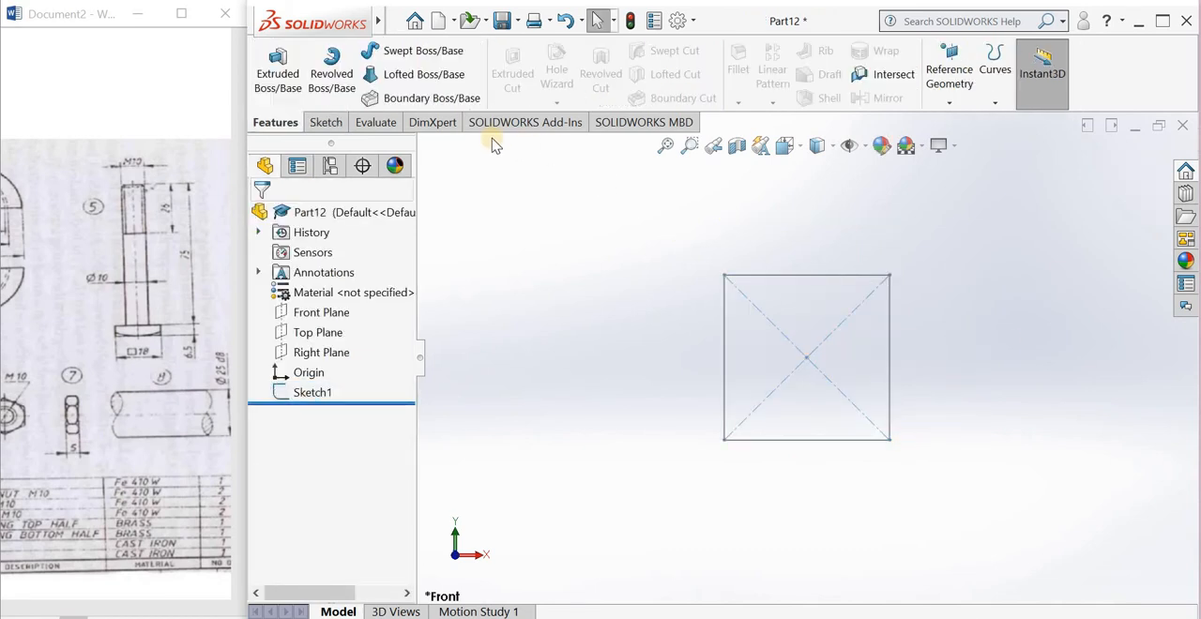
left_click(806, 275)
left_click(812, 206)
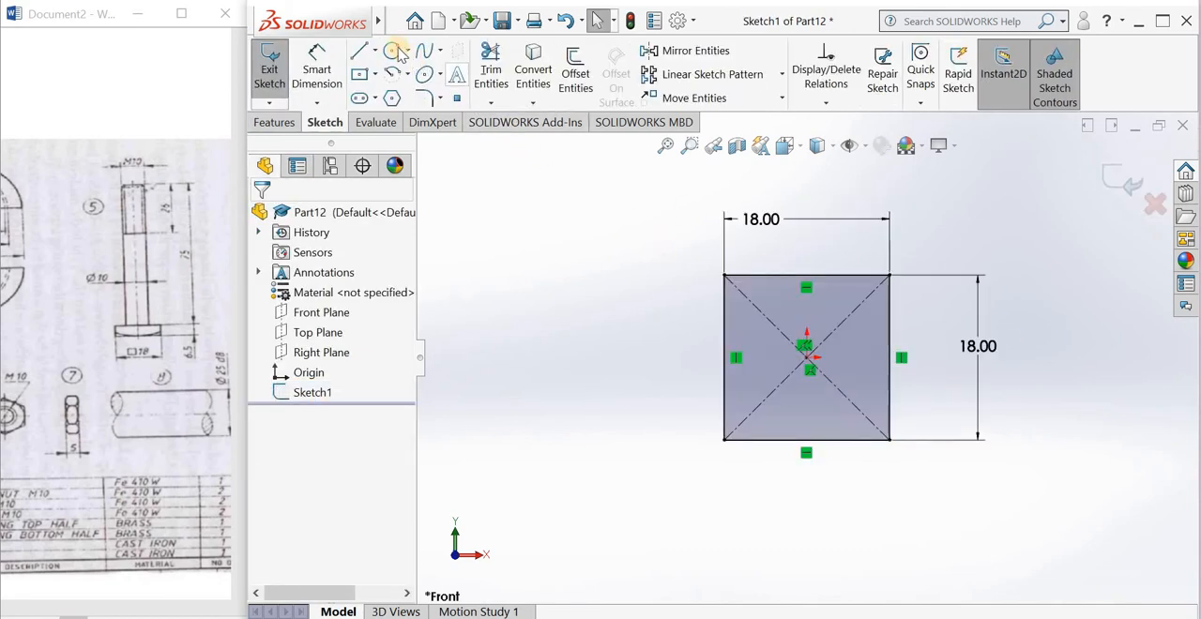
left_click(807, 360)
left_click(817, 414)
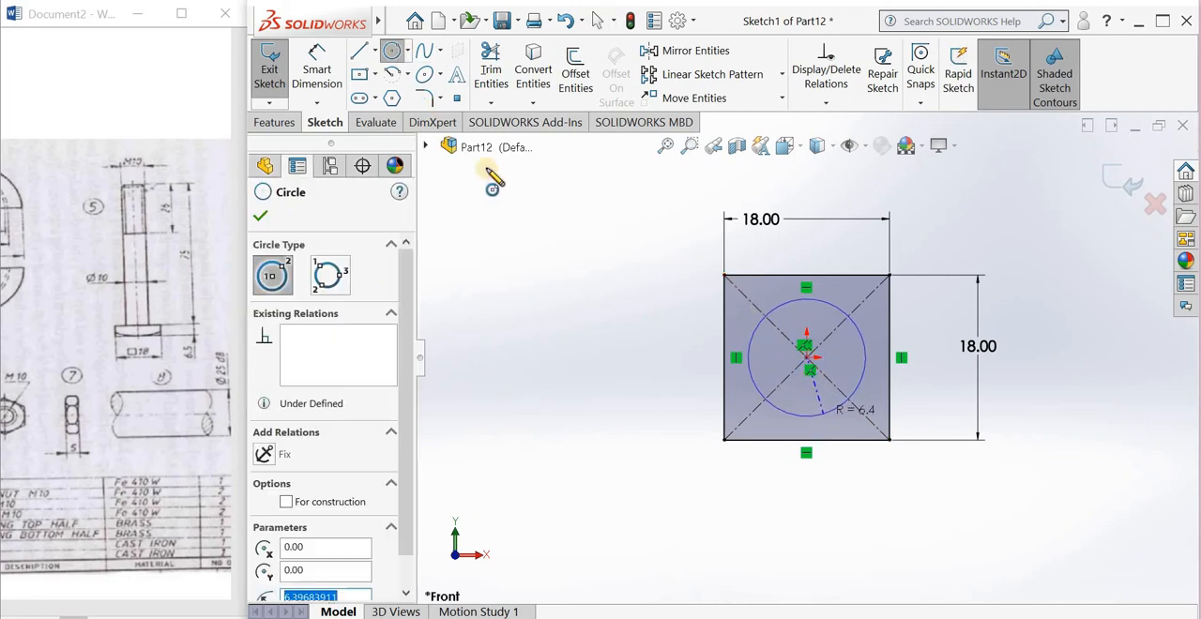
Step: Dimension the circle with a diameter of 10 mm and exit the sketch
left_click(333, 79)
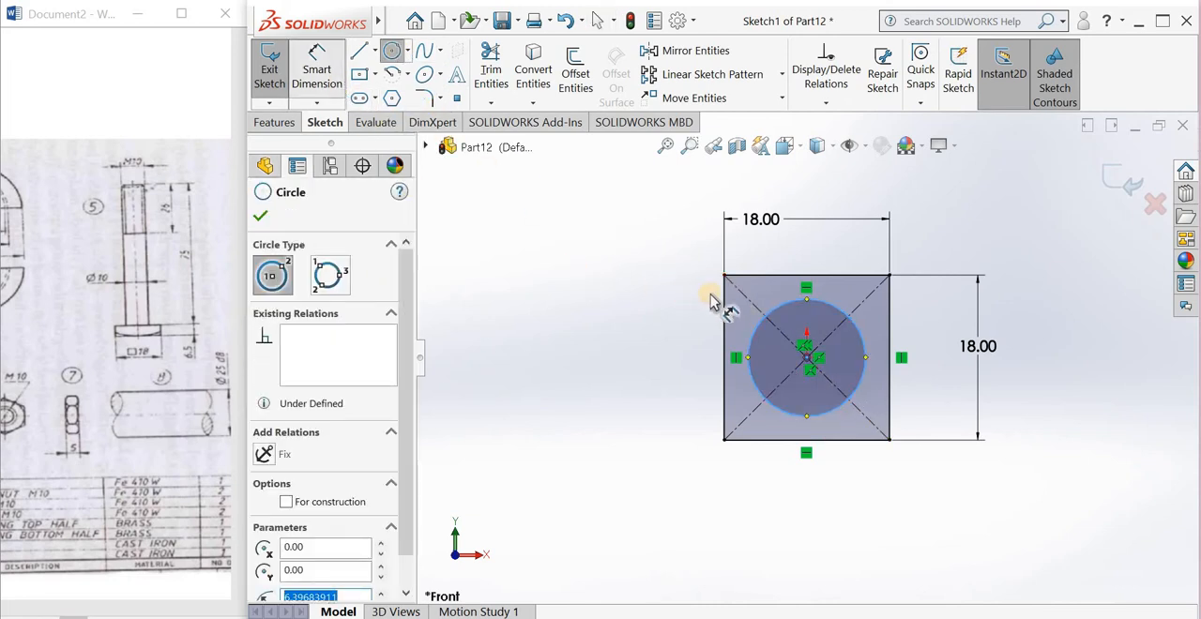
left_click(690, 366)
left_click(636, 358)
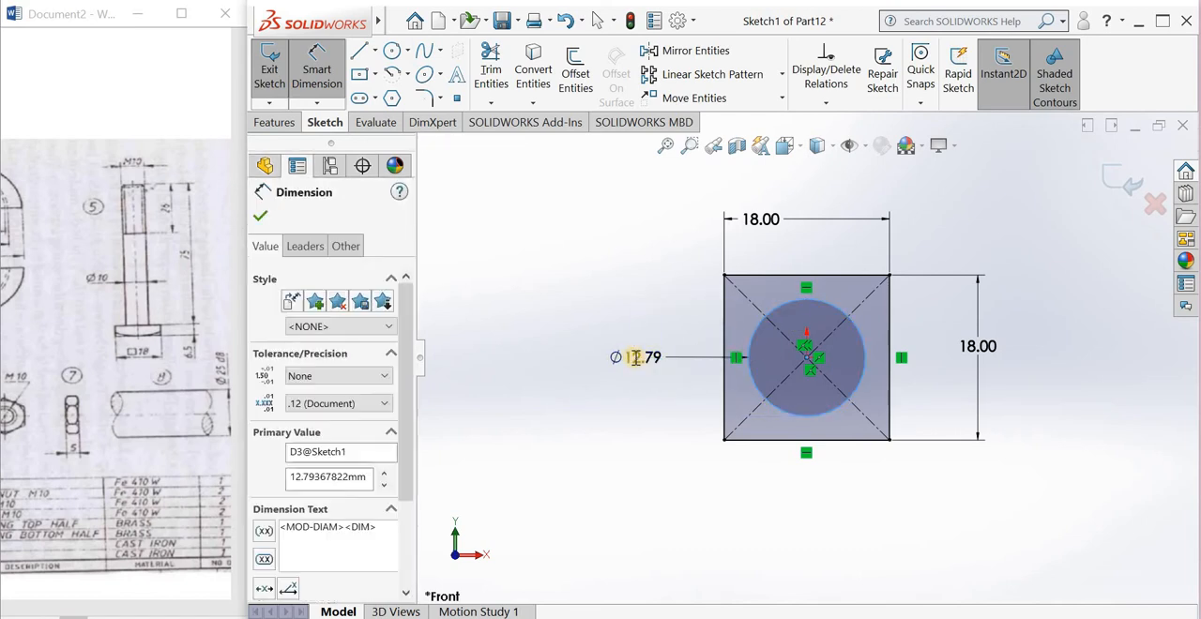
type("10")
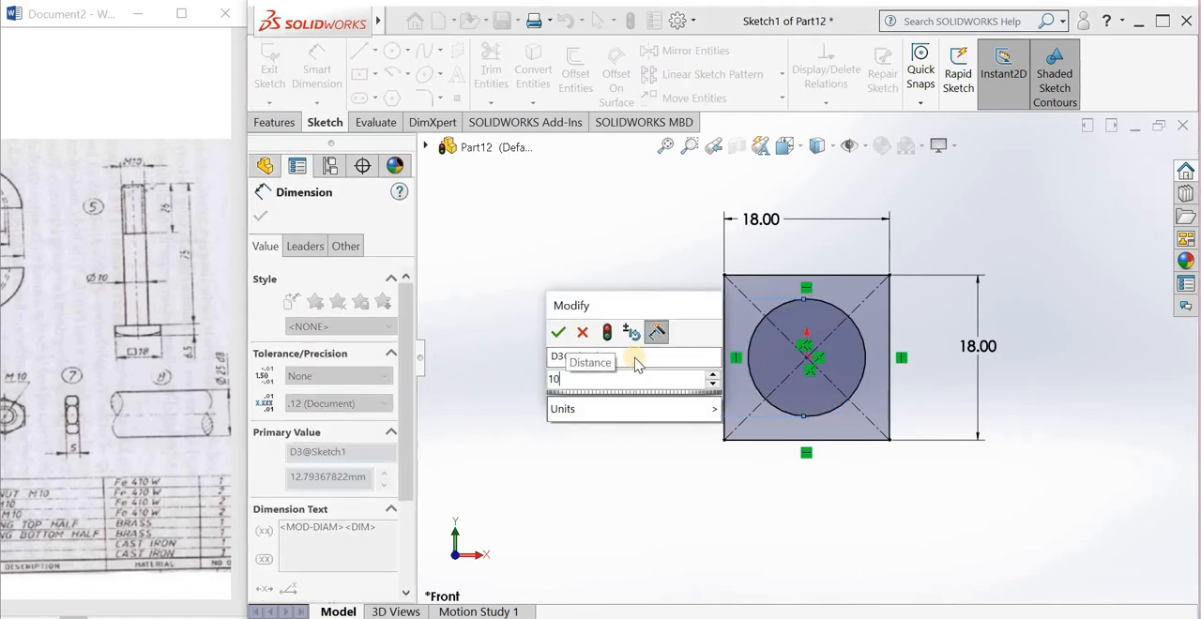
key("Return")
left_click(1124, 179)
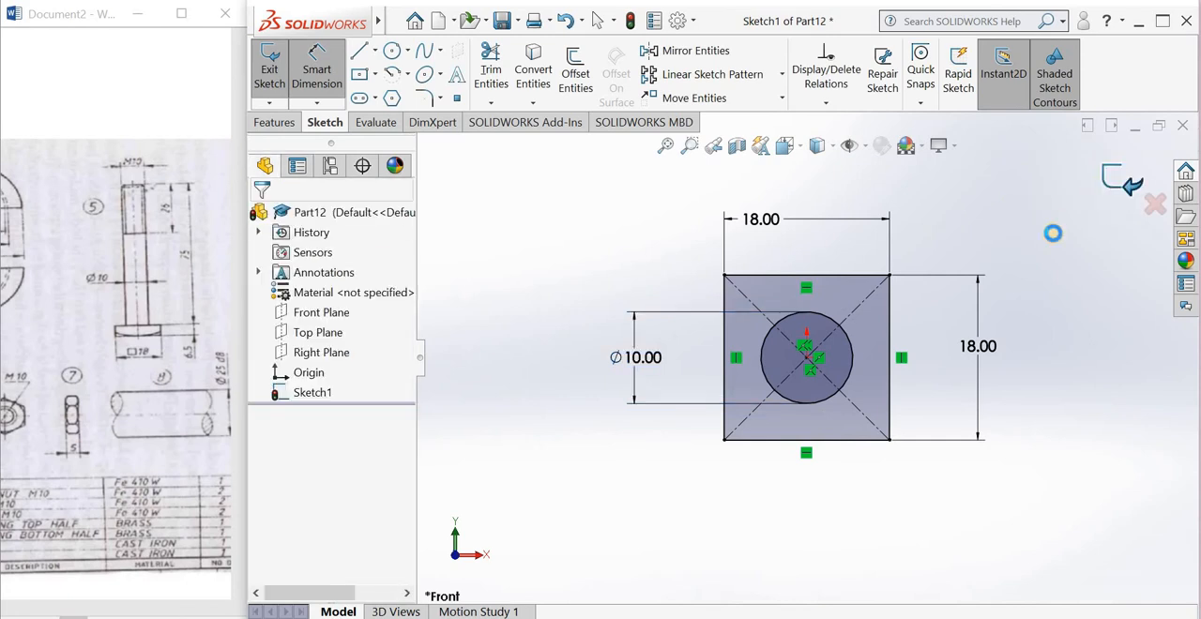
Step: Extrude the full square contour of the sketch 6.5 mm to form the bolt head
scroll(894, 423, "up", 3)
middle_click_drag(890, 429, 844, 464)
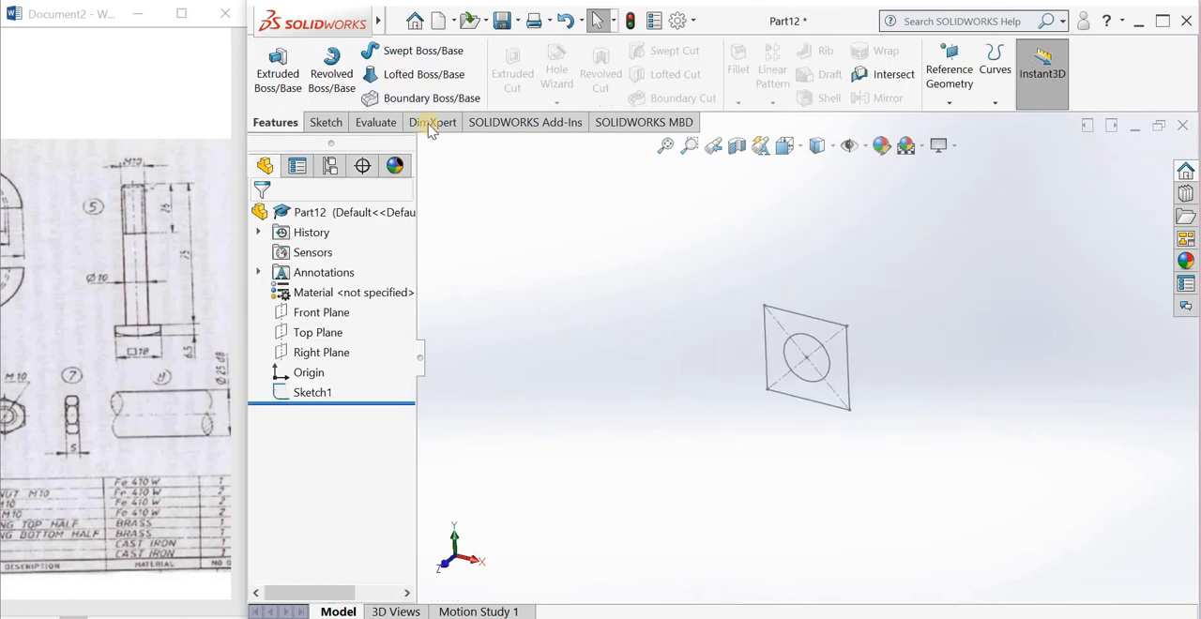
left_click(263, 82)
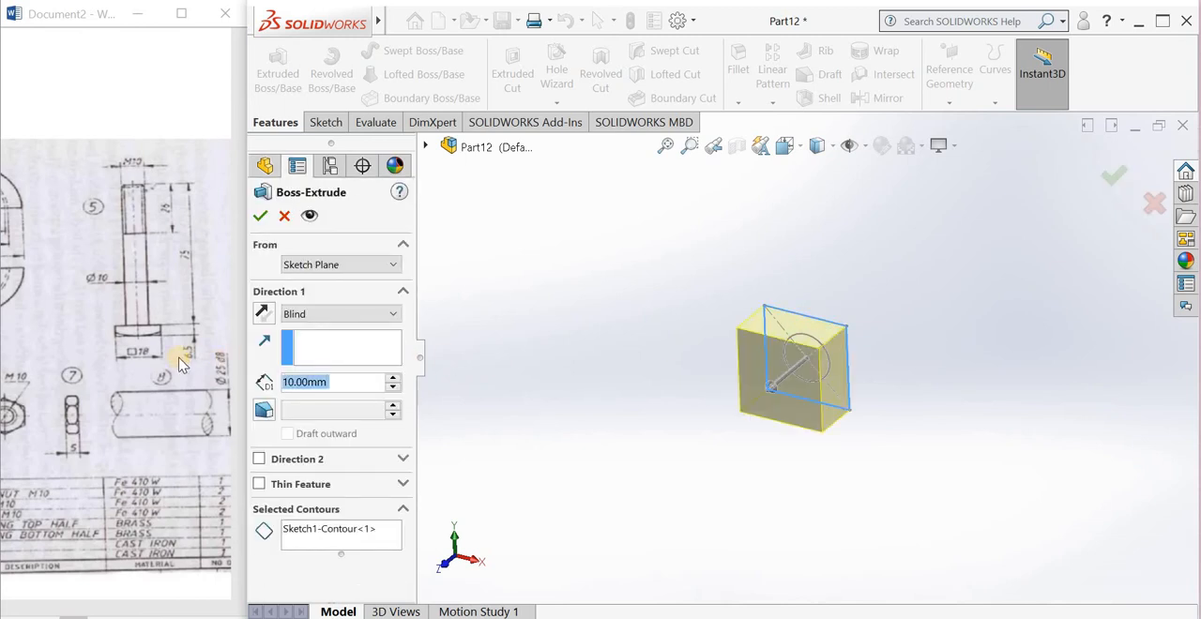
type("6.5")
key("Return")
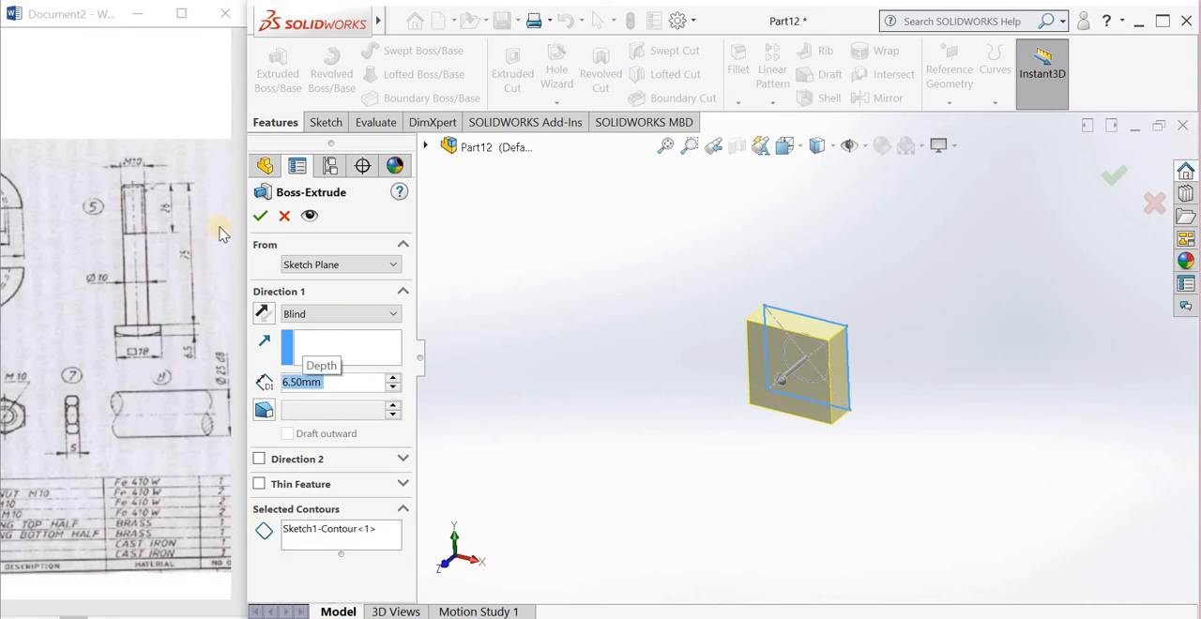
key("Return")
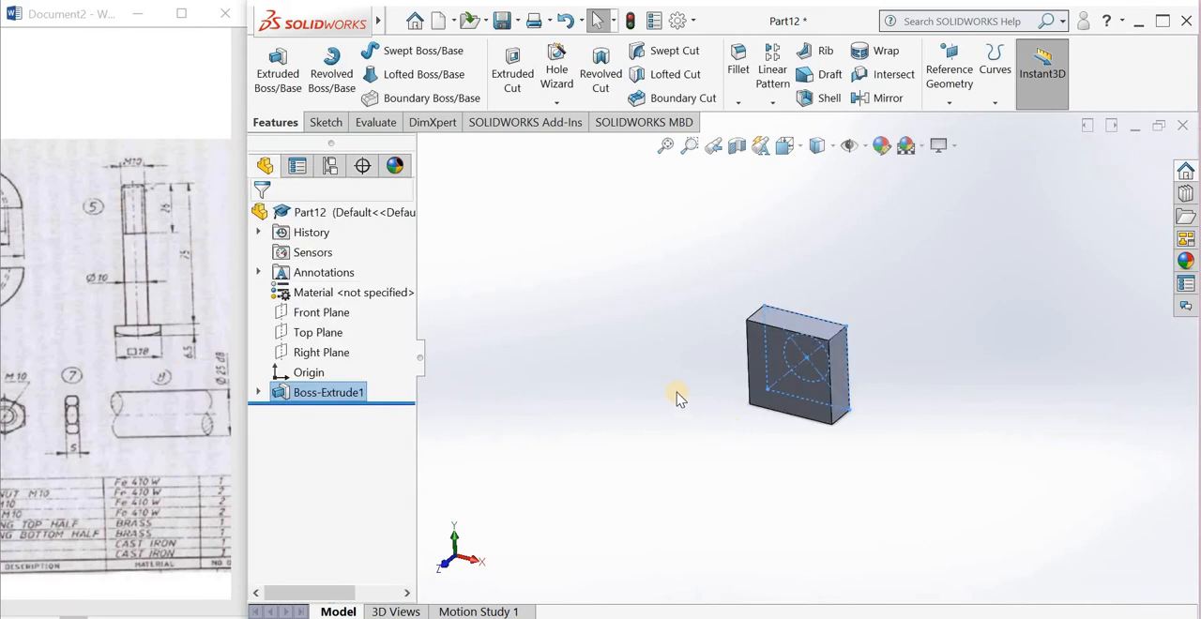
Step: Expand the bolt head's extrusion and show the sketch it is based on
left_click(258, 395)
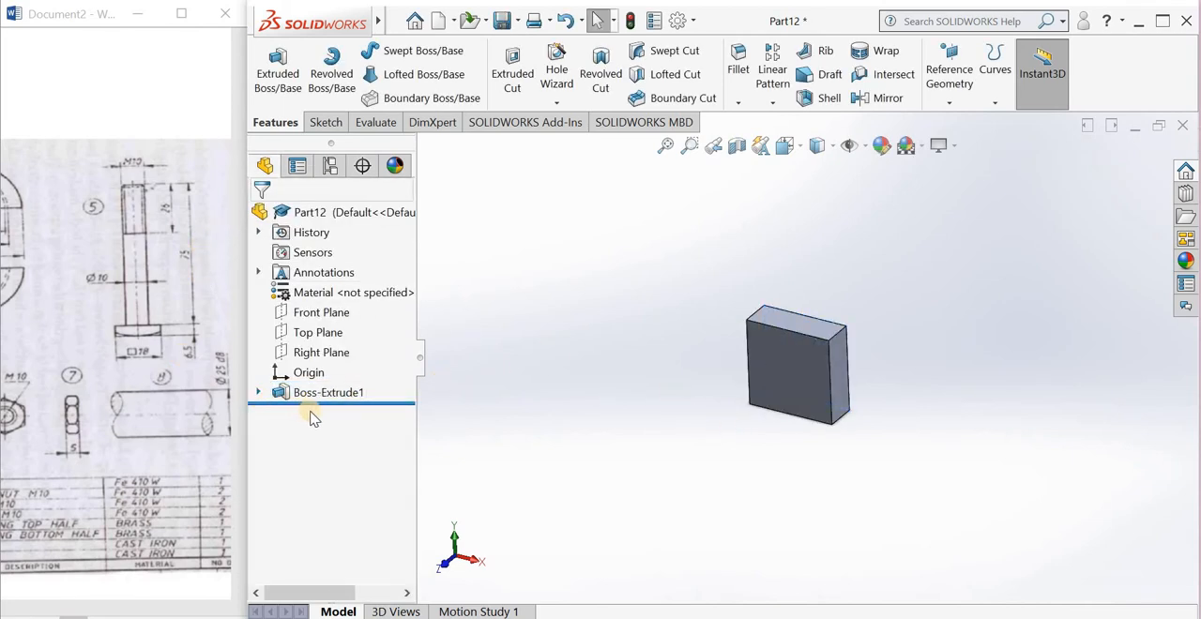
left_click(324, 413)
left_click(328, 389)
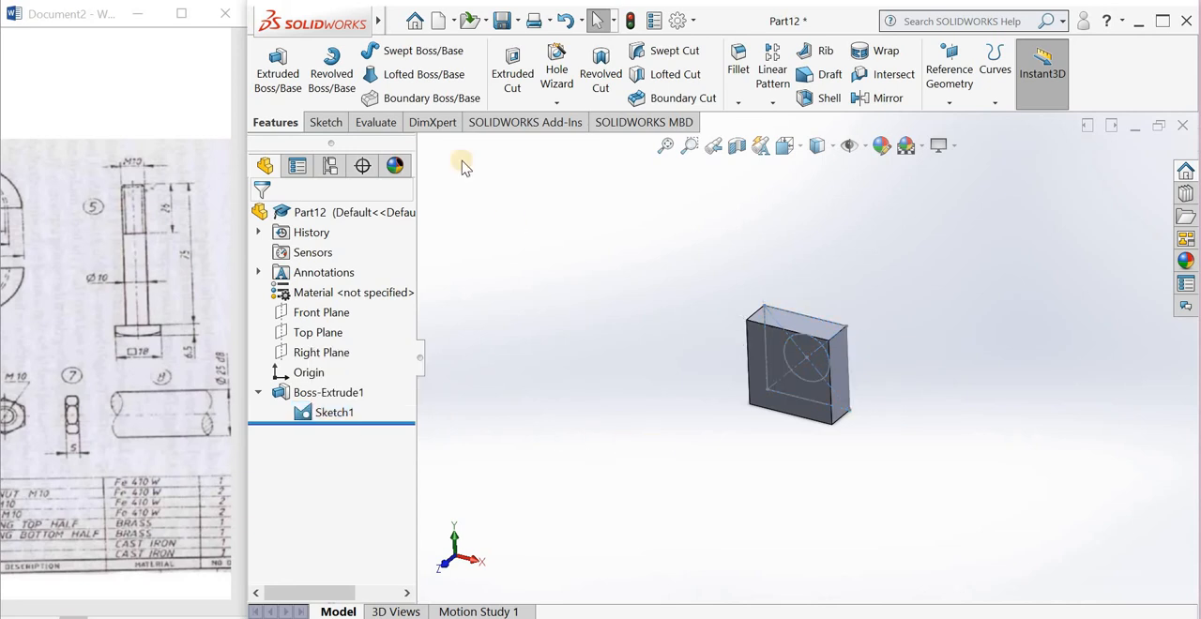
Step: Extrude the sketch's 10 mm circle contour 75 mm away from the head to form the bolt shank
left_click(293, 62)
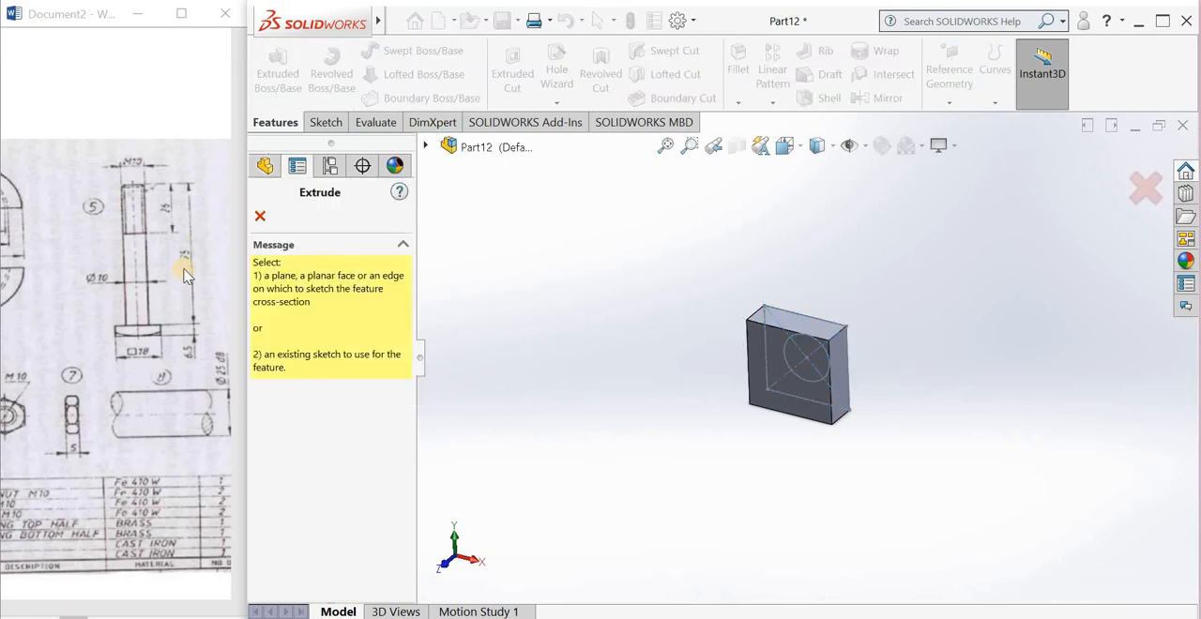
key("Escape")
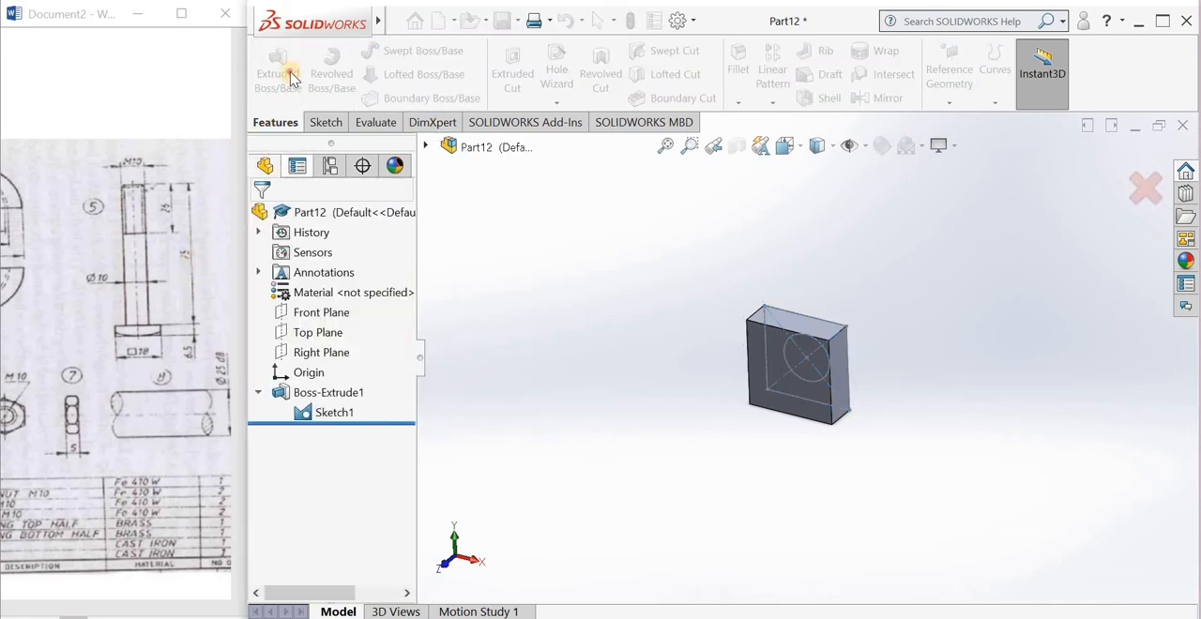
left_click(291, 78)
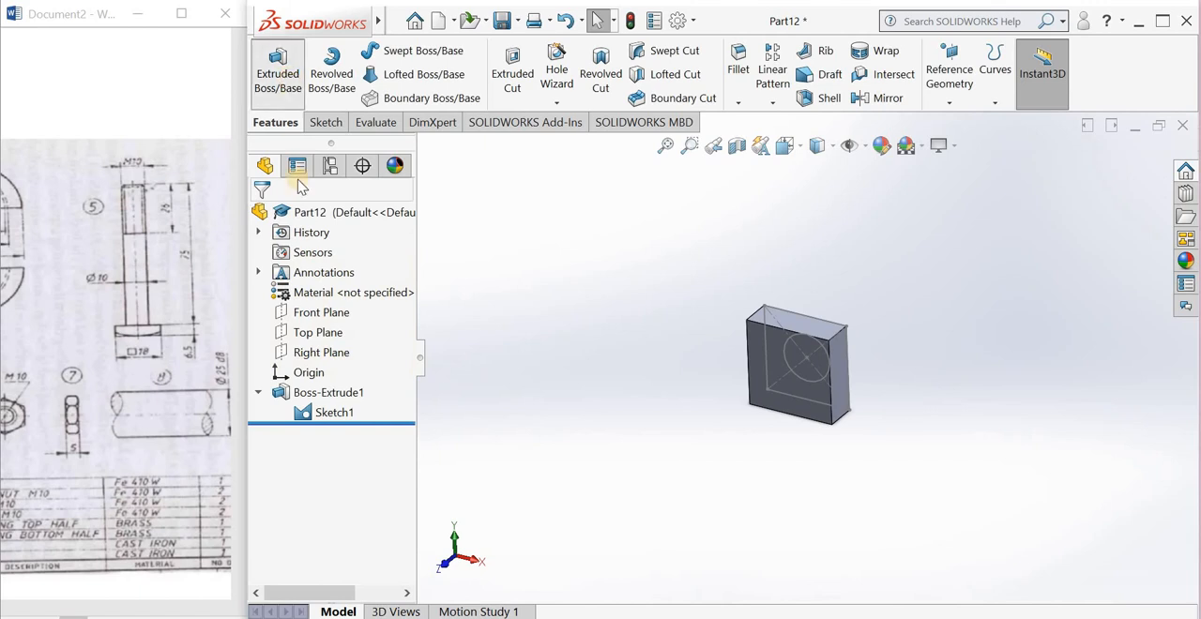
left_click(785, 349)
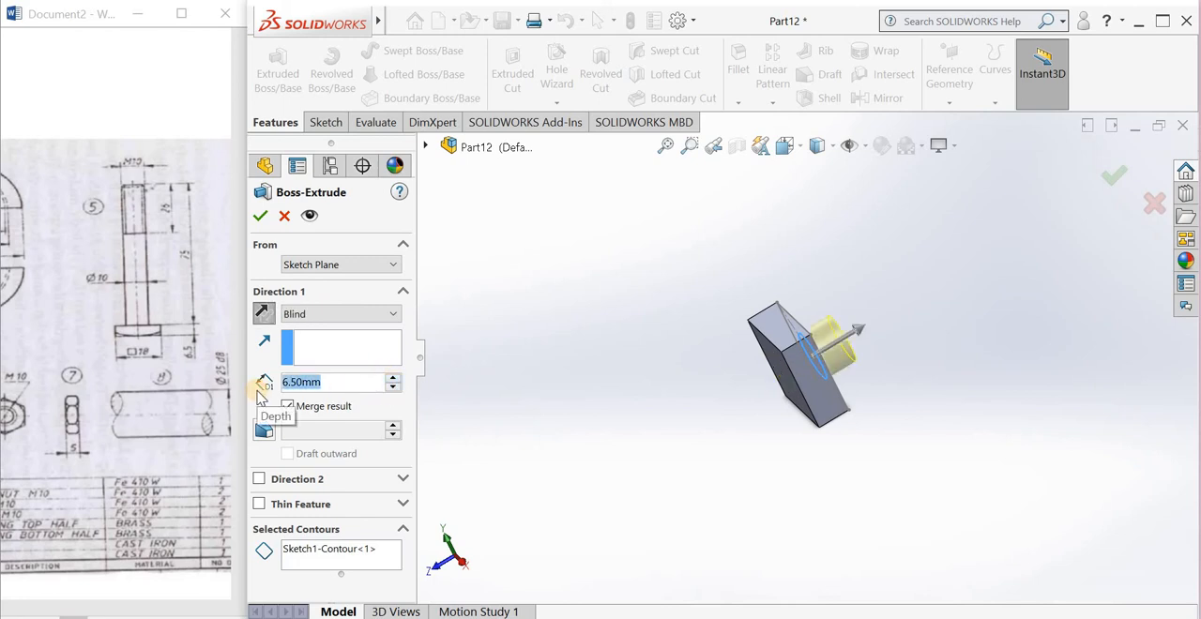
type("75")
key("Return")
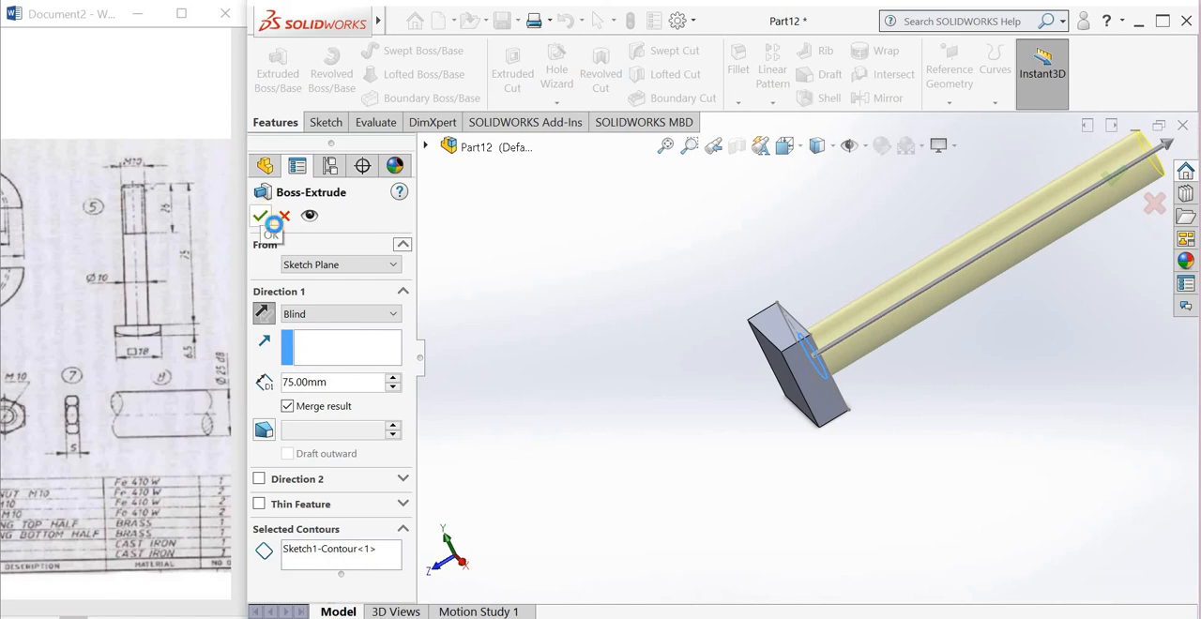
left_click(263, 217)
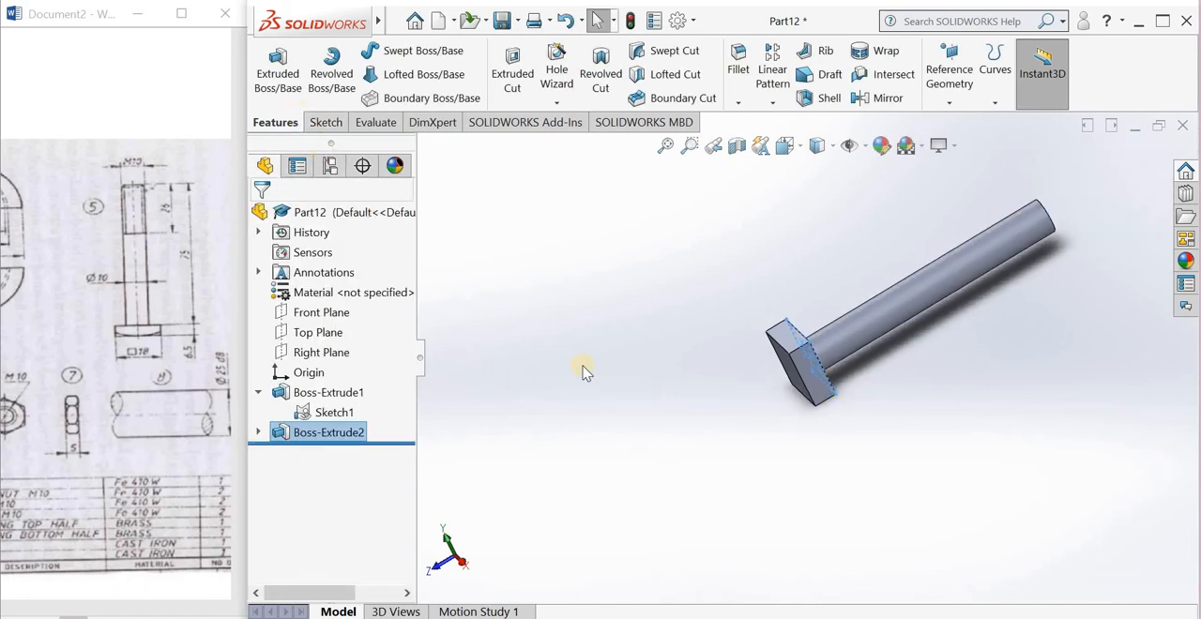
Step: Sketch a circle on the bolt head's outer face, centered on the origin and reaching the square's edges, and exit the sketch
middle_click_drag(678, 375, 914, 332)
scroll(913, 332, "down", 6)
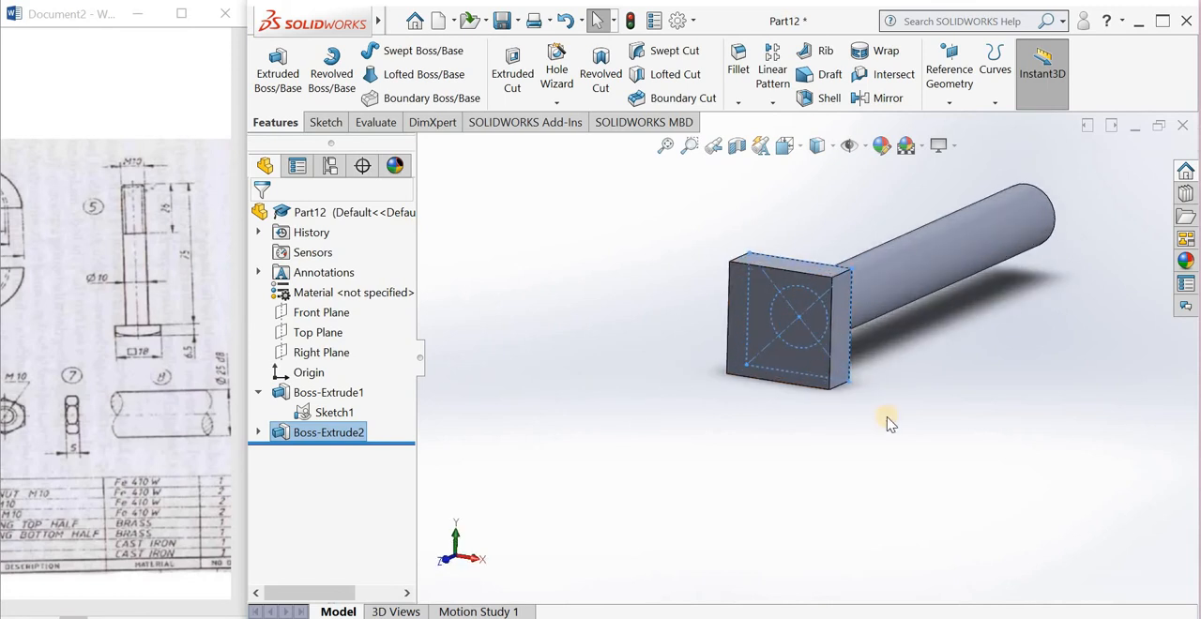
key("Escape")
left_click(683, 248)
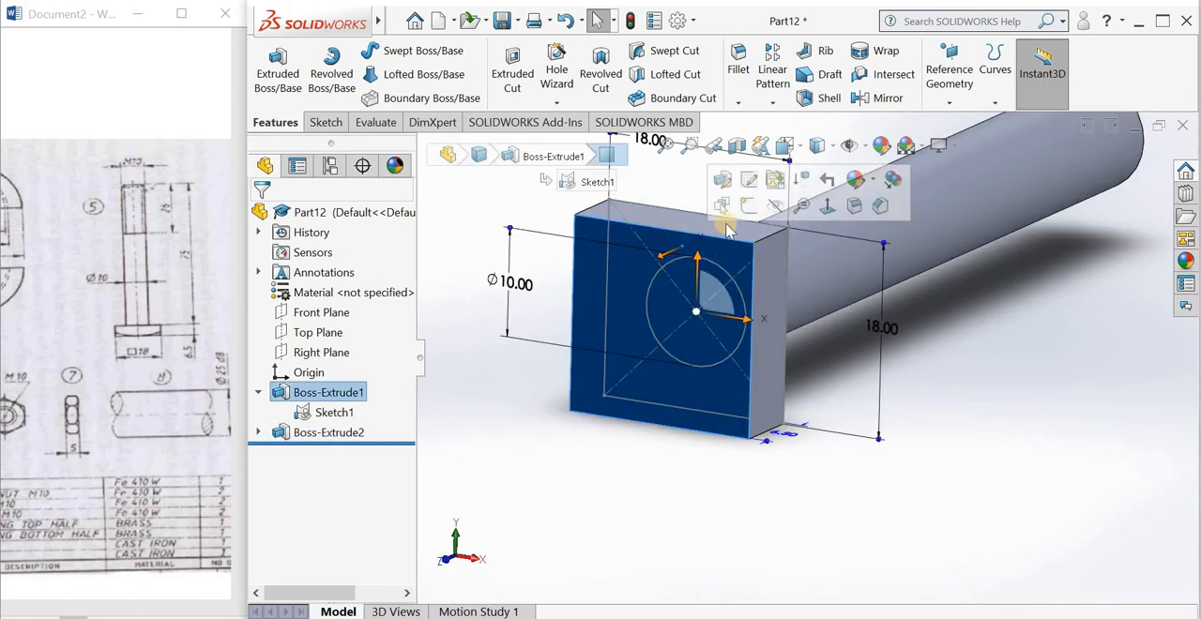
left_click(748, 207)
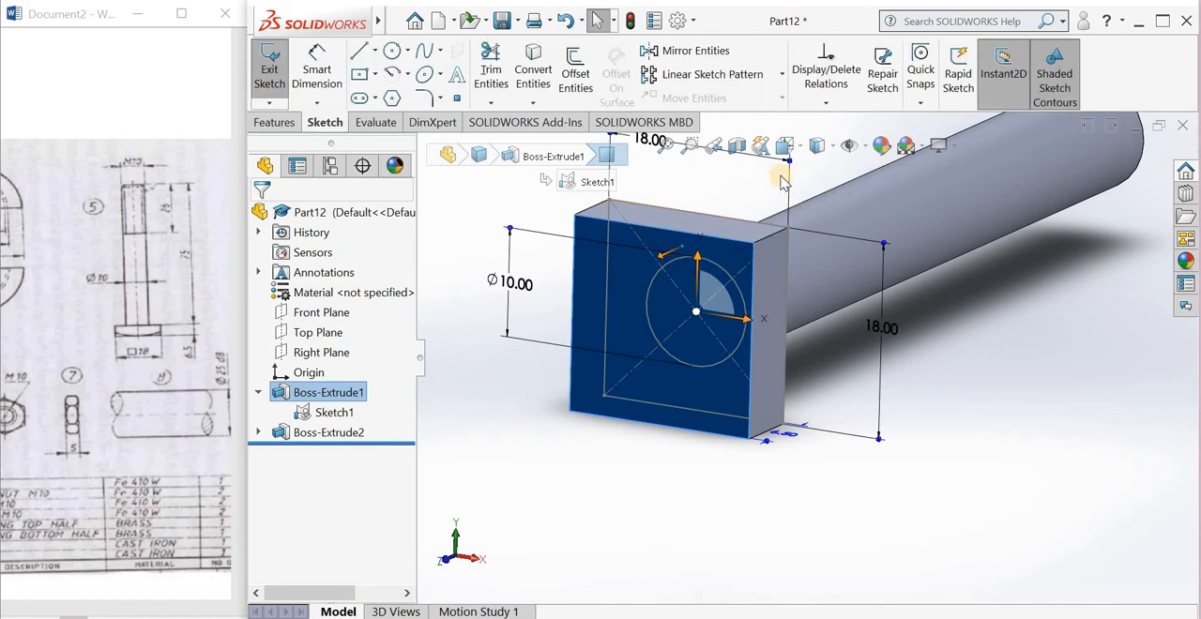
key("space")
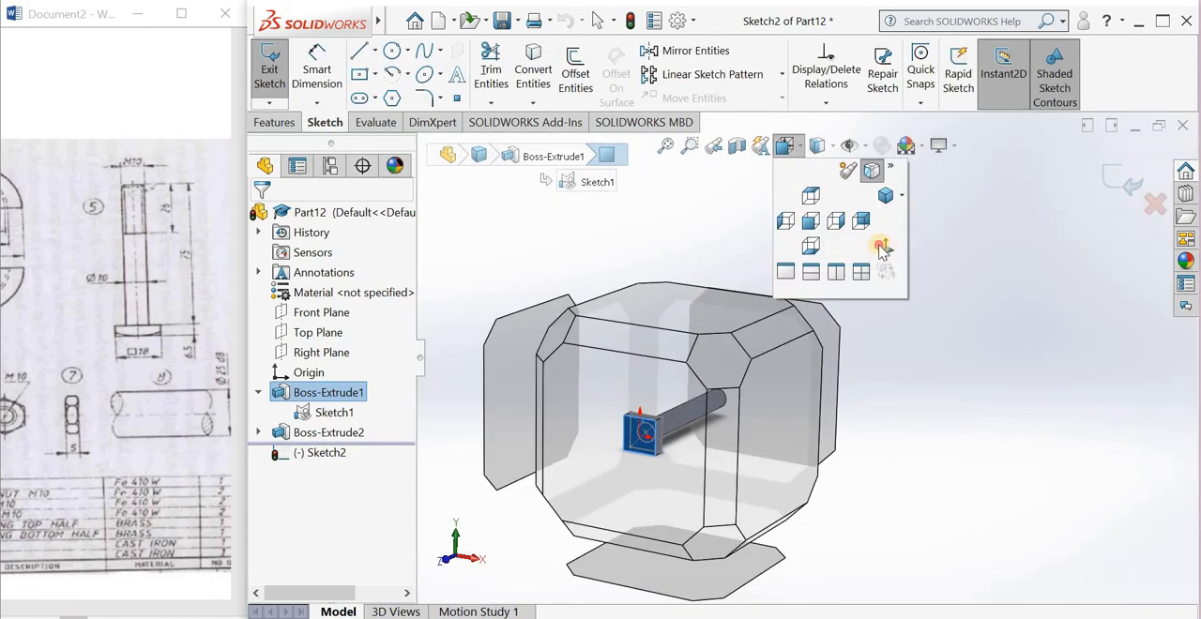
left_click(882, 247)
left_click(393, 53)
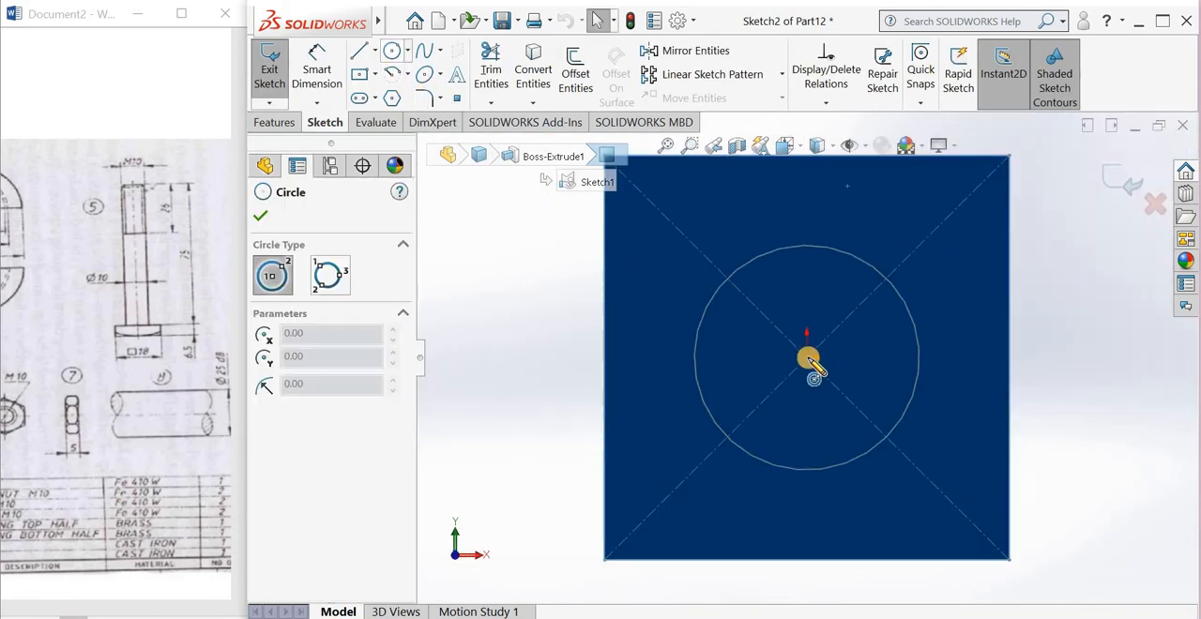
left_click(804, 158)
left_click(1109, 180)
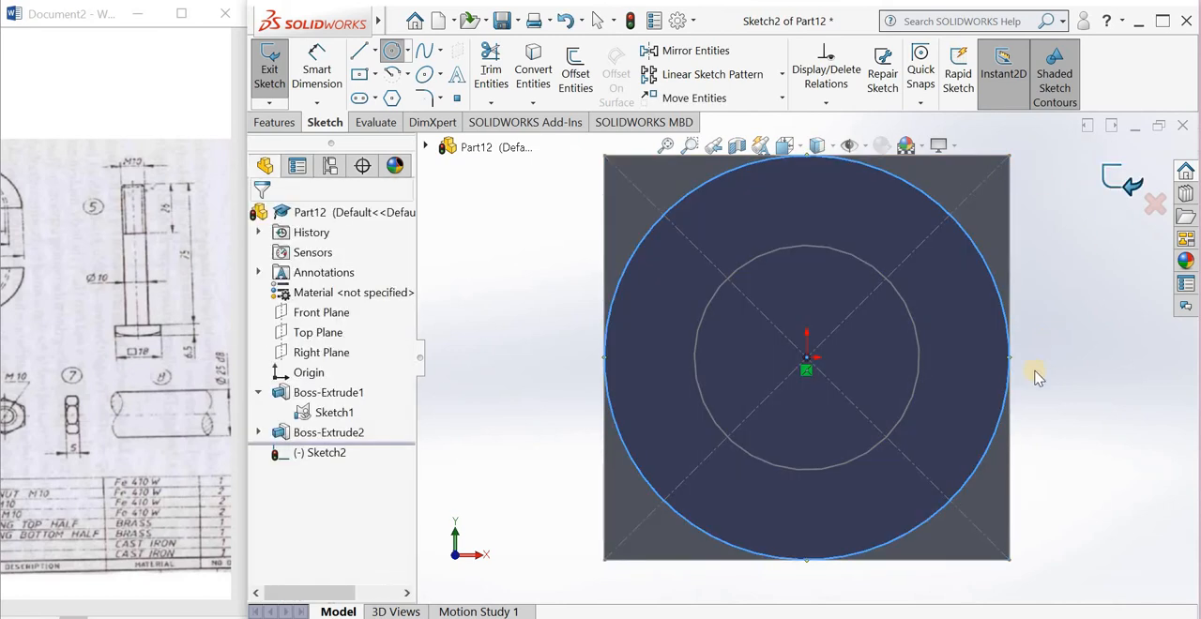
Step: Chamfer the head's corners with a 75 mm blind extruded cut of the circle, flipping the side to cut and using a 60-degree draft
left_click(512, 73)
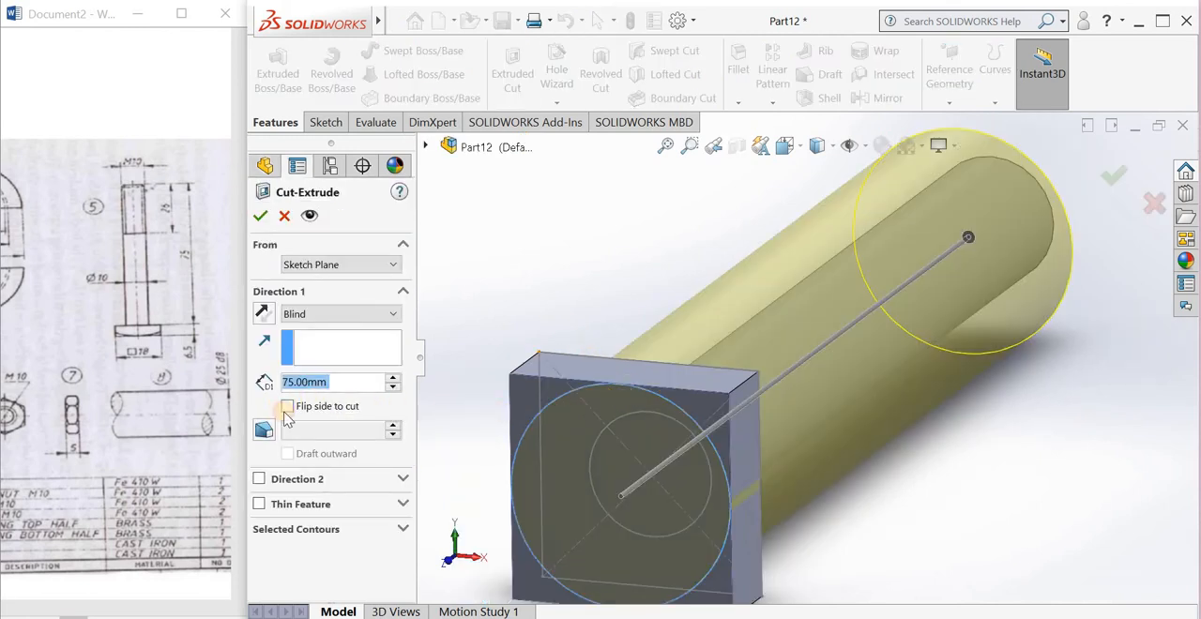
left_click(286, 409)
left_click(264, 429)
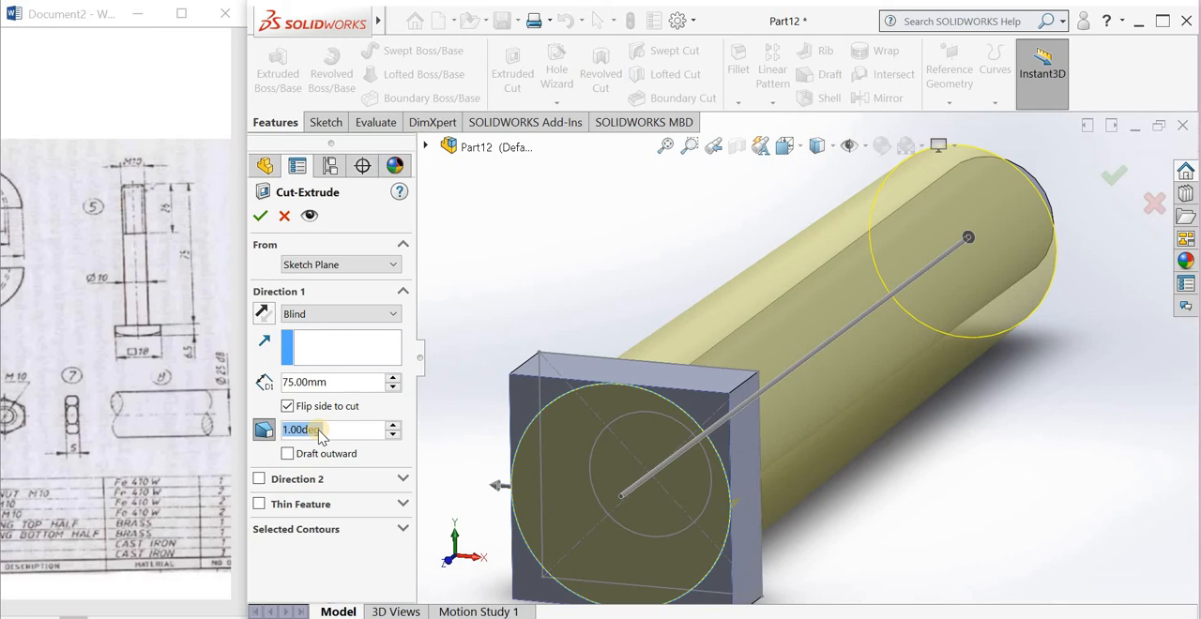
type("60")
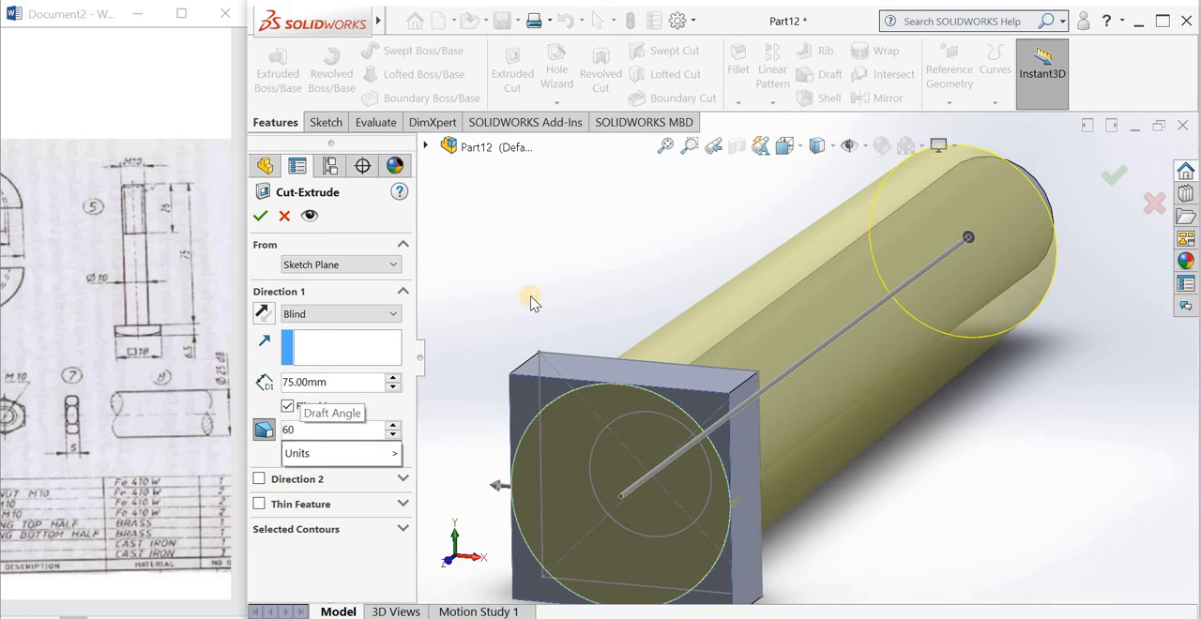
key("Return")
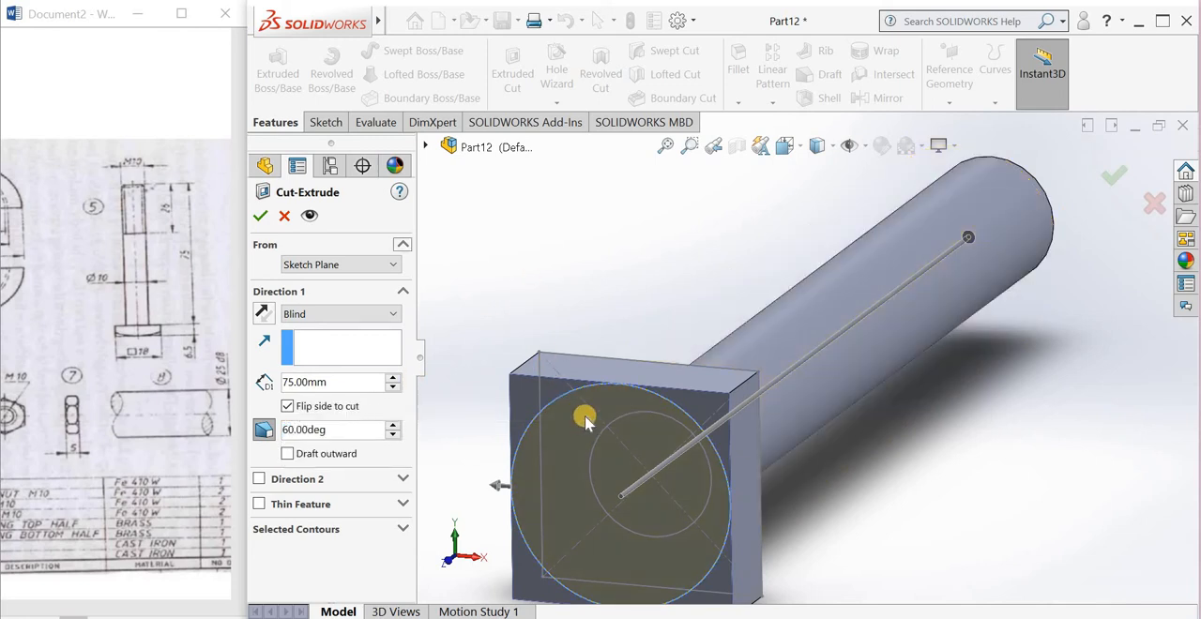
left_click(262, 218)
scroll(584, 326, "up", 3)
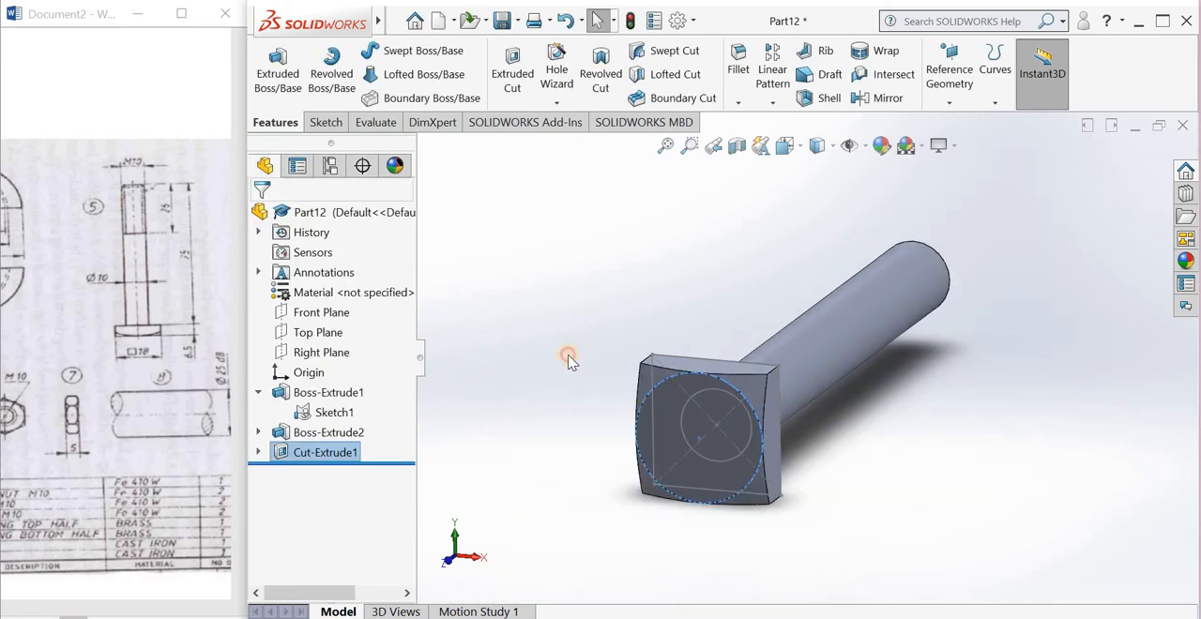
left_click(552, 422)
Step: Start a Thread feature located on the circular edge at the free end of the shank
middle_click_drag(625, 335, 713, 368)
scroll(741, 384, "down", 2)
scroll(1010, 332, "down", 2)
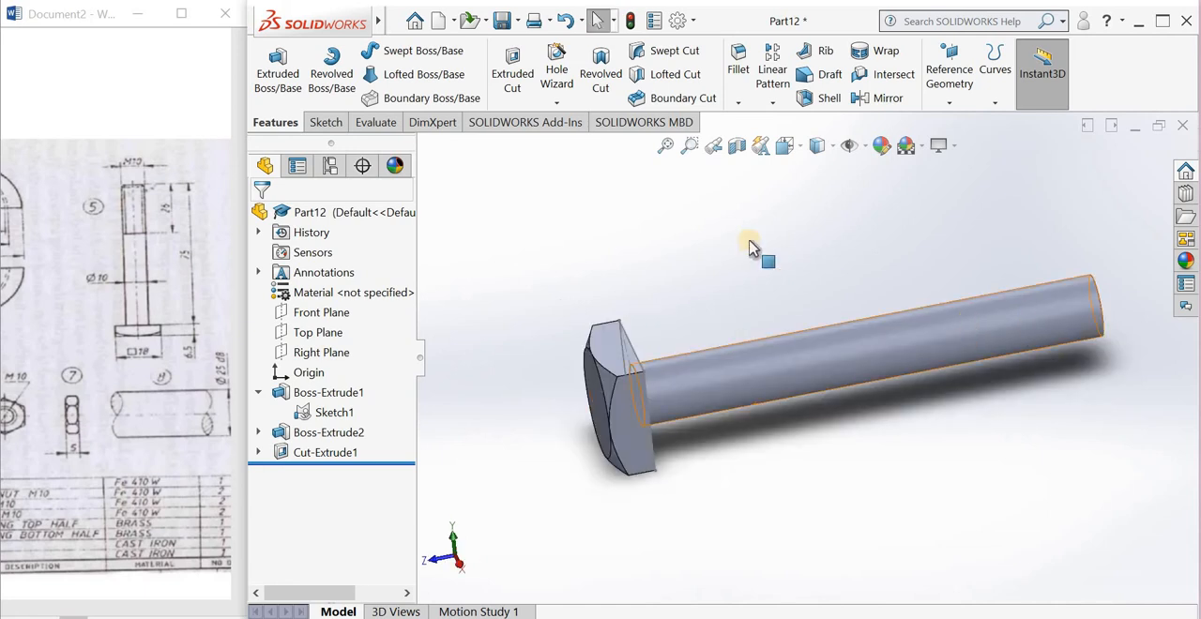
scroll(756, 247, "down", 3)
left_click(556, 103)
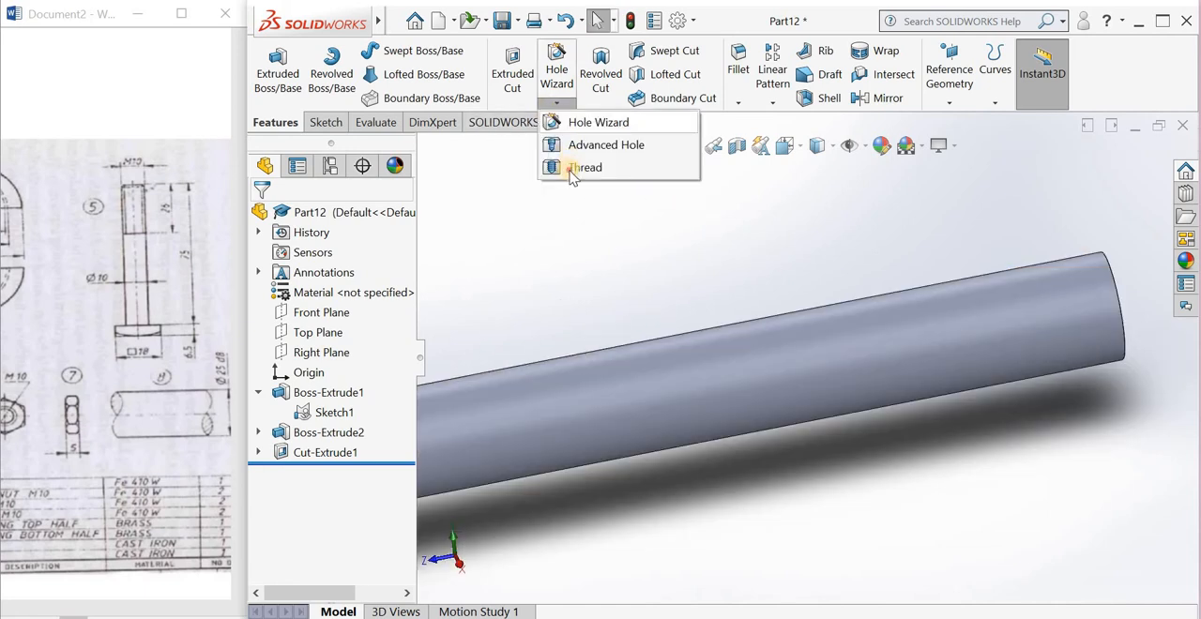
left_click(817, 413)
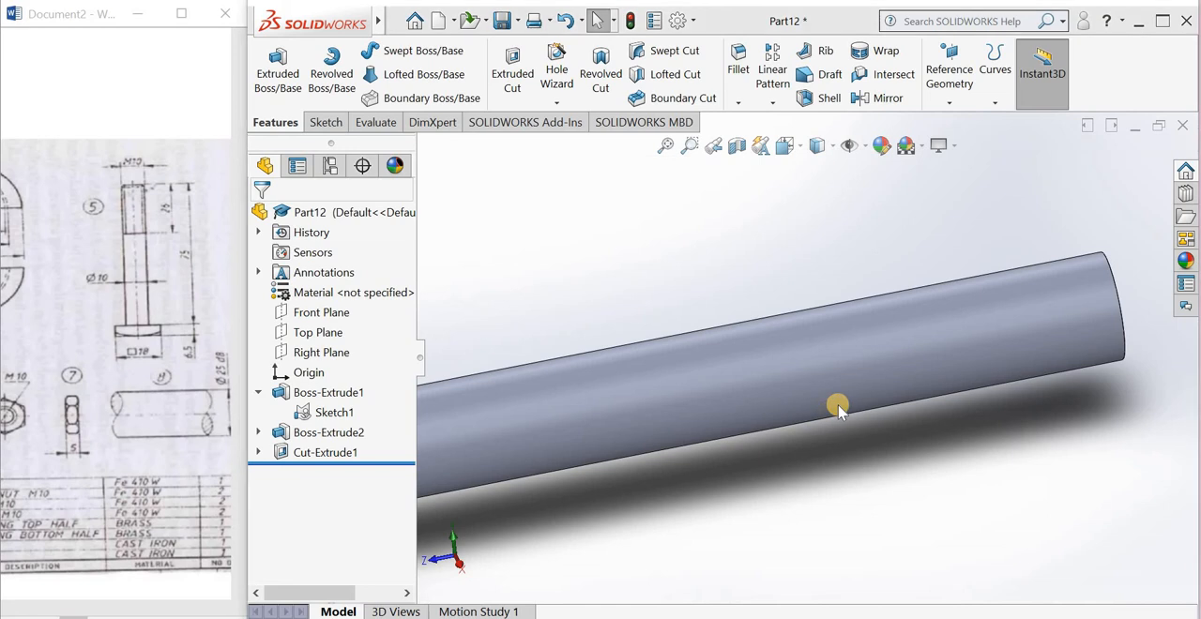
left_click(715, 356)
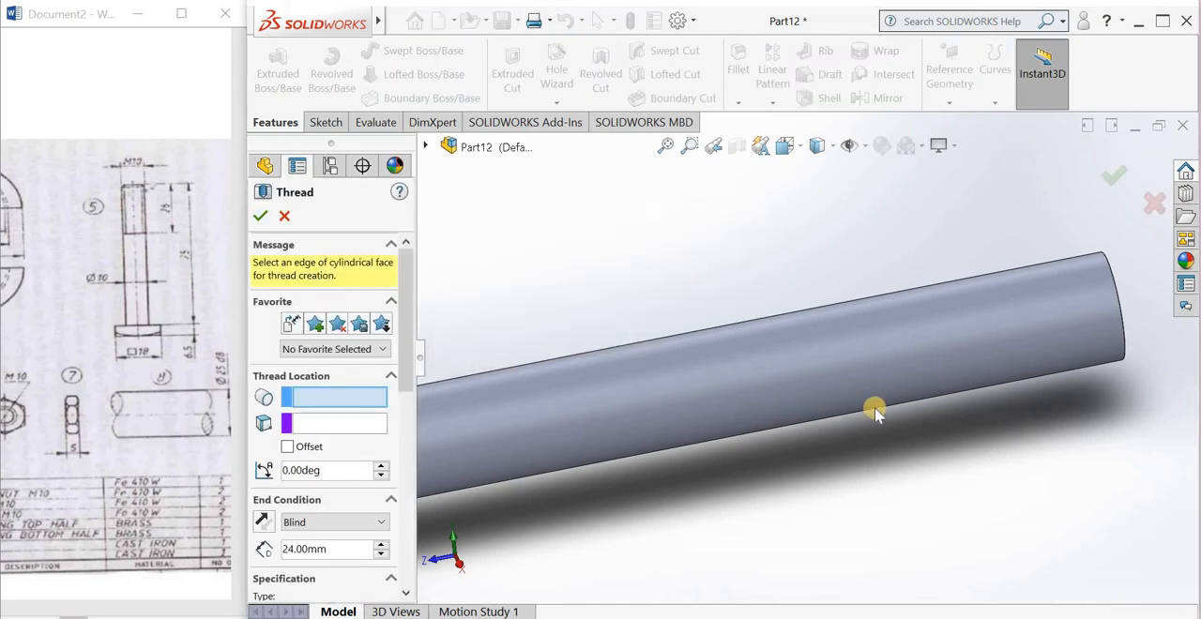
key("f")
scroll(960, 346, "up", 4)
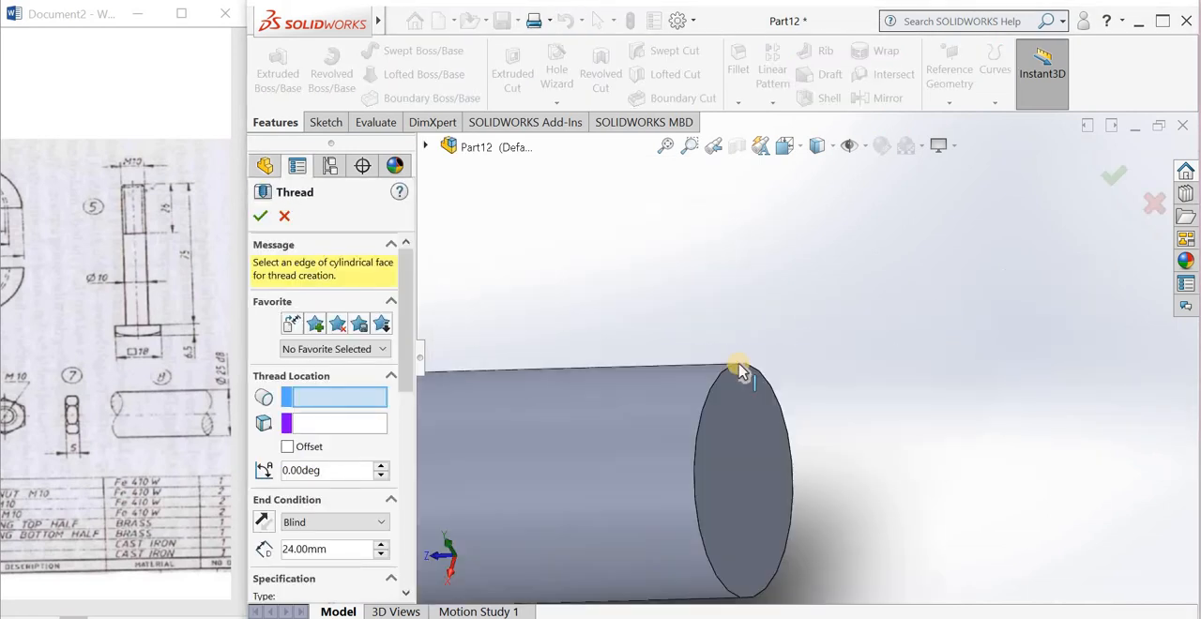
left_click(739, 364)
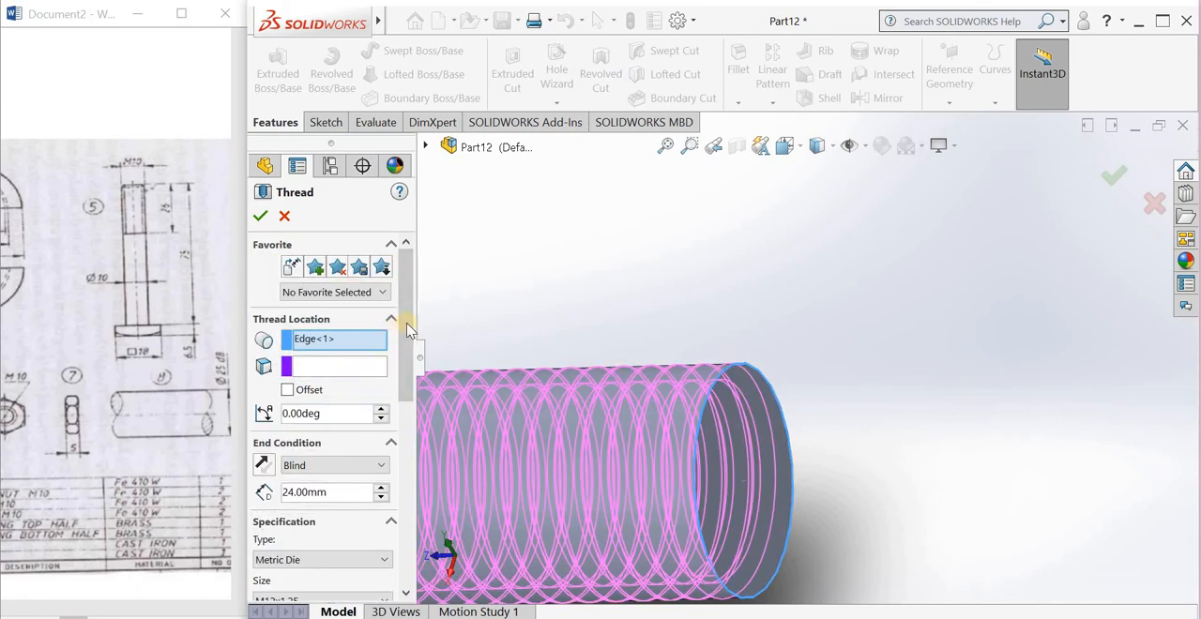
Step: Keep the thread's end condition at Blind and set its length to 25 mm
left_click_drag(406, 323, 406, 377)
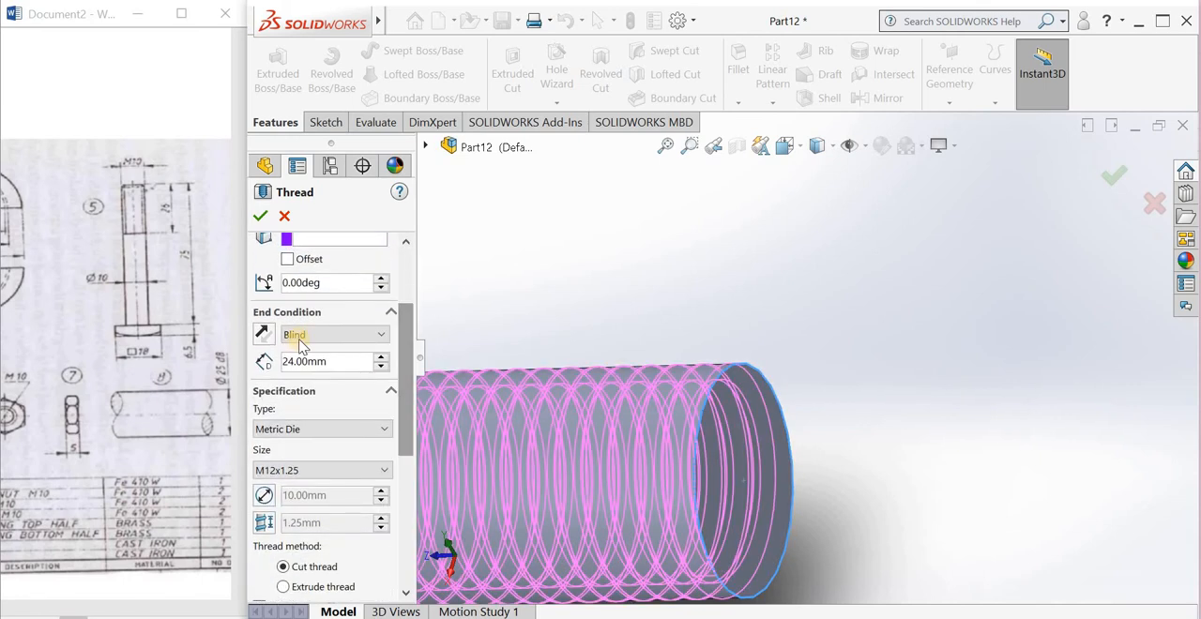
left_click(300, 336)
left_click(309, 347)
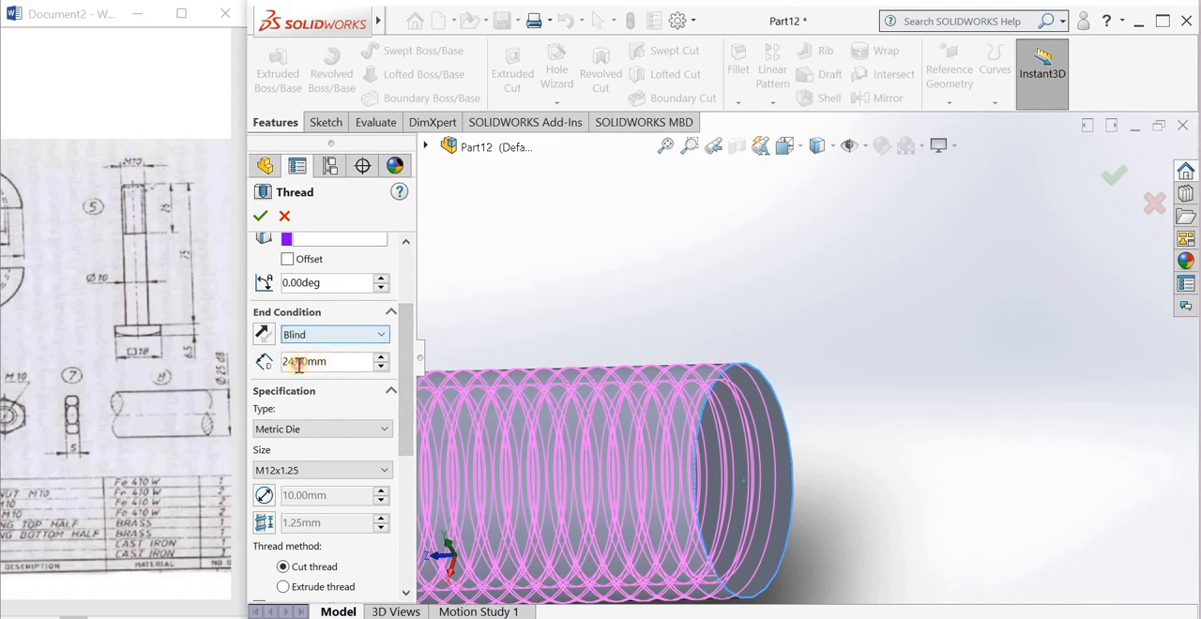
double_click(281, 365)
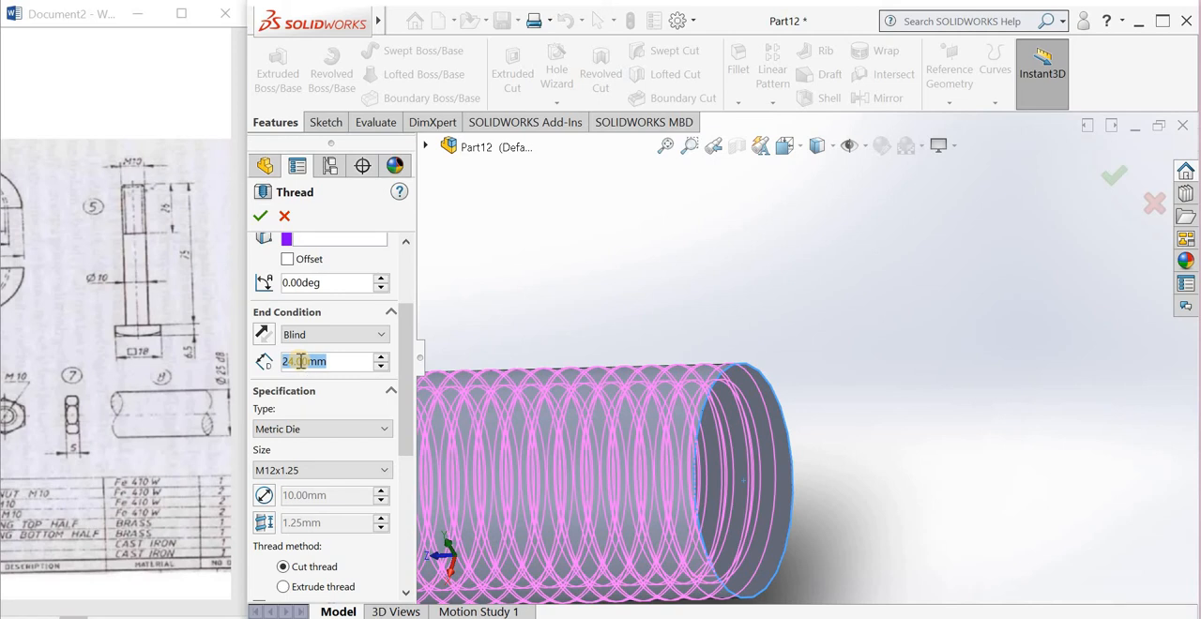
type("25")
key("Return")
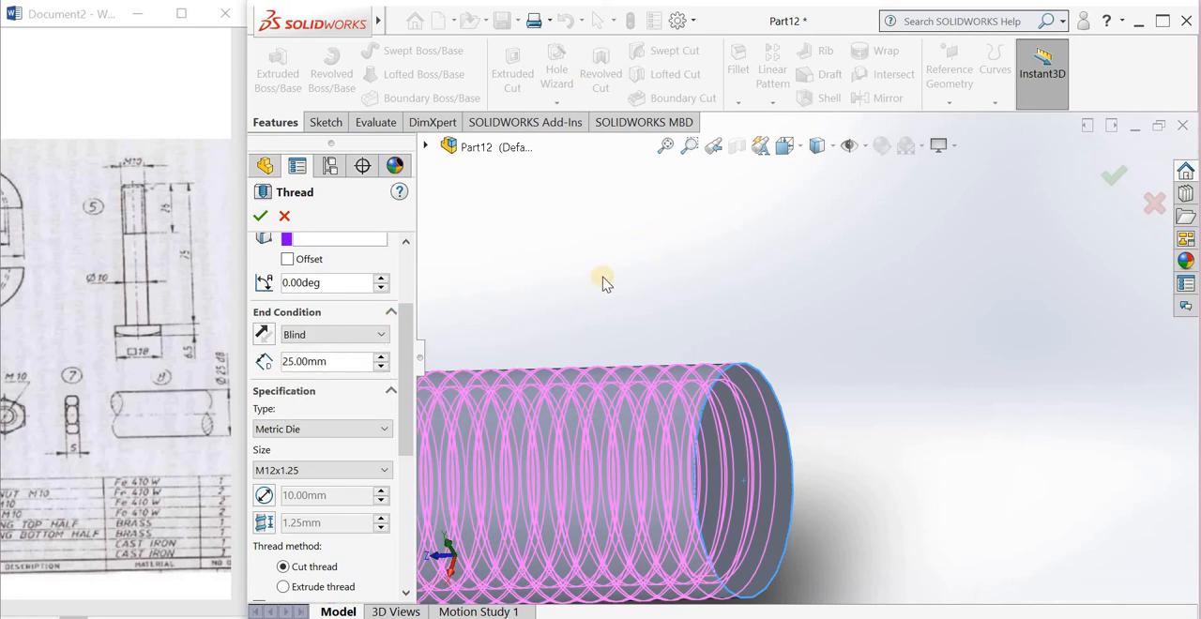
Step: Choose the M10x1.0 Metric Die size for the thread and create it as a cut thread
scroll(582, 325, "up", 3)
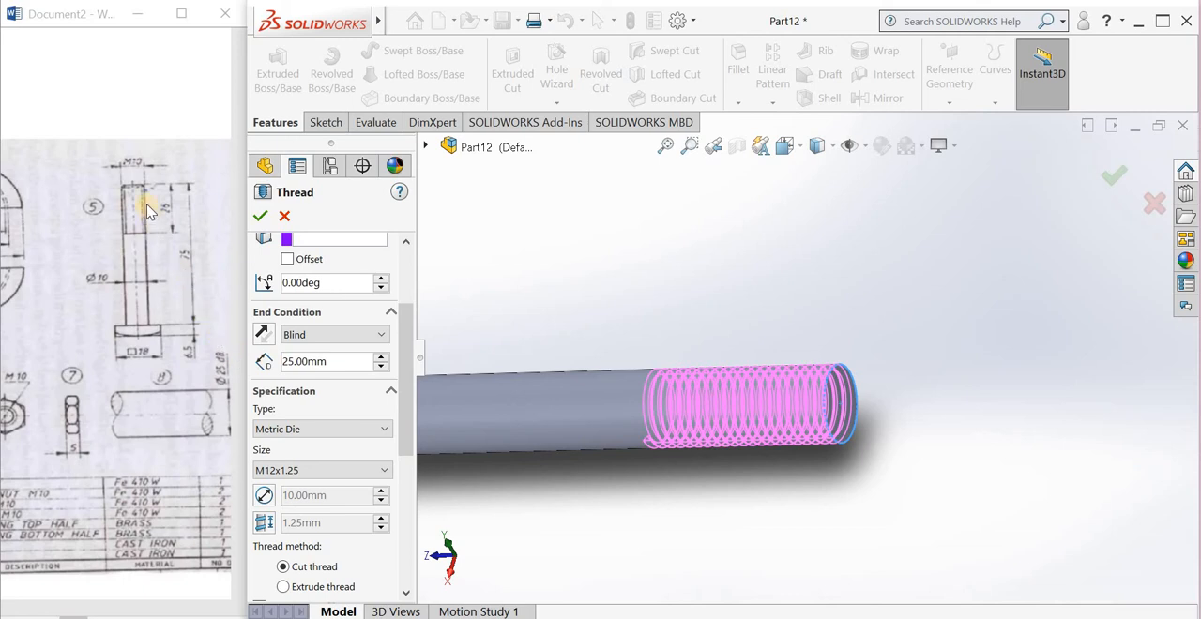
left_click(285, 470)
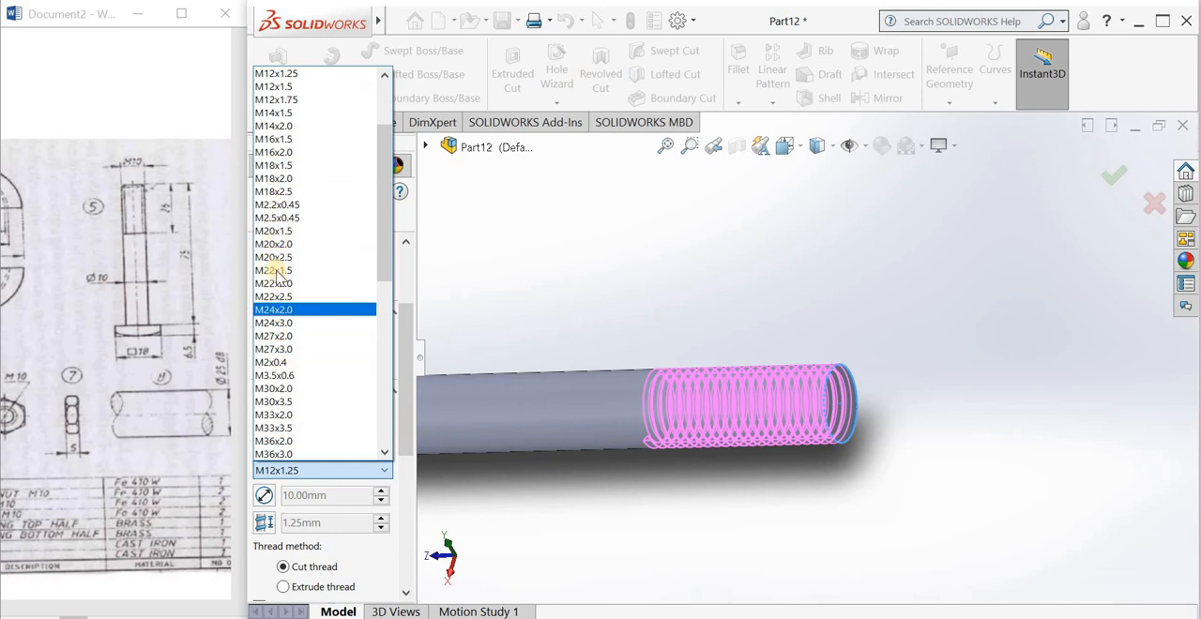
scroll(281, 298, "up", 2)
scroll(281, 298, "up", 1)
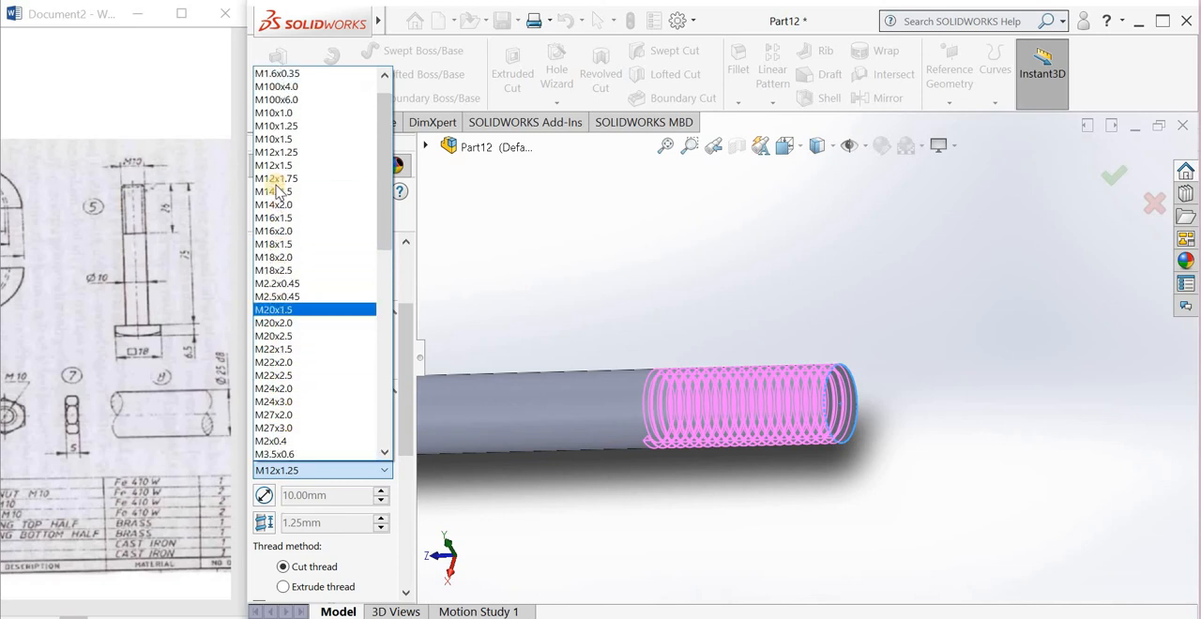
left_click(284, 113)
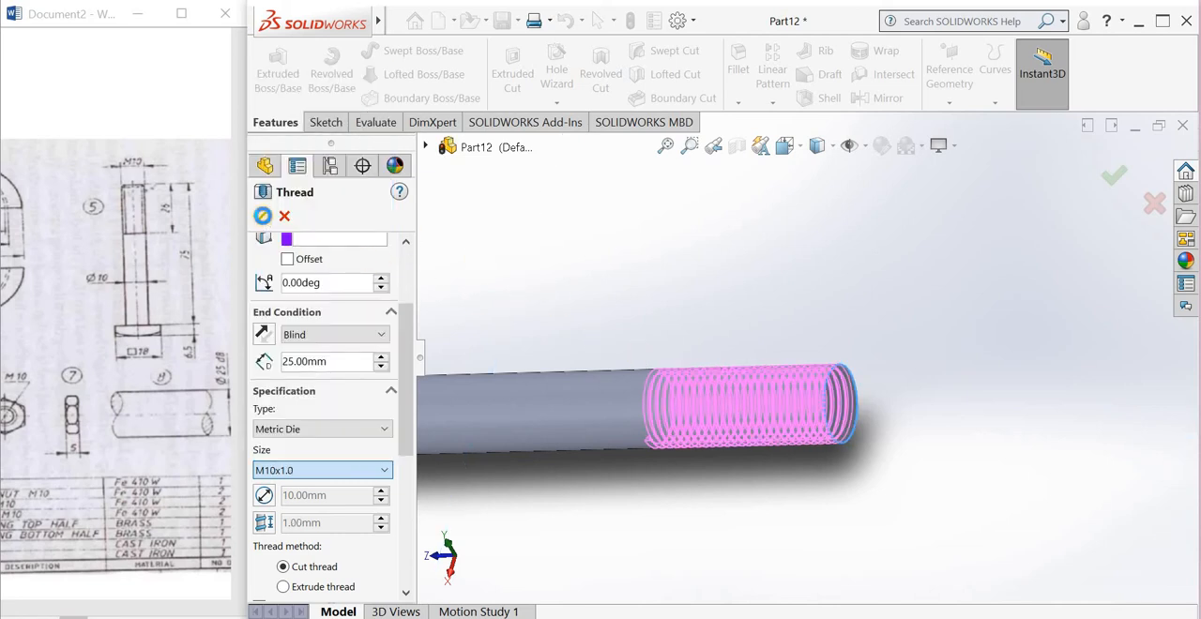
left_click(262, 217)
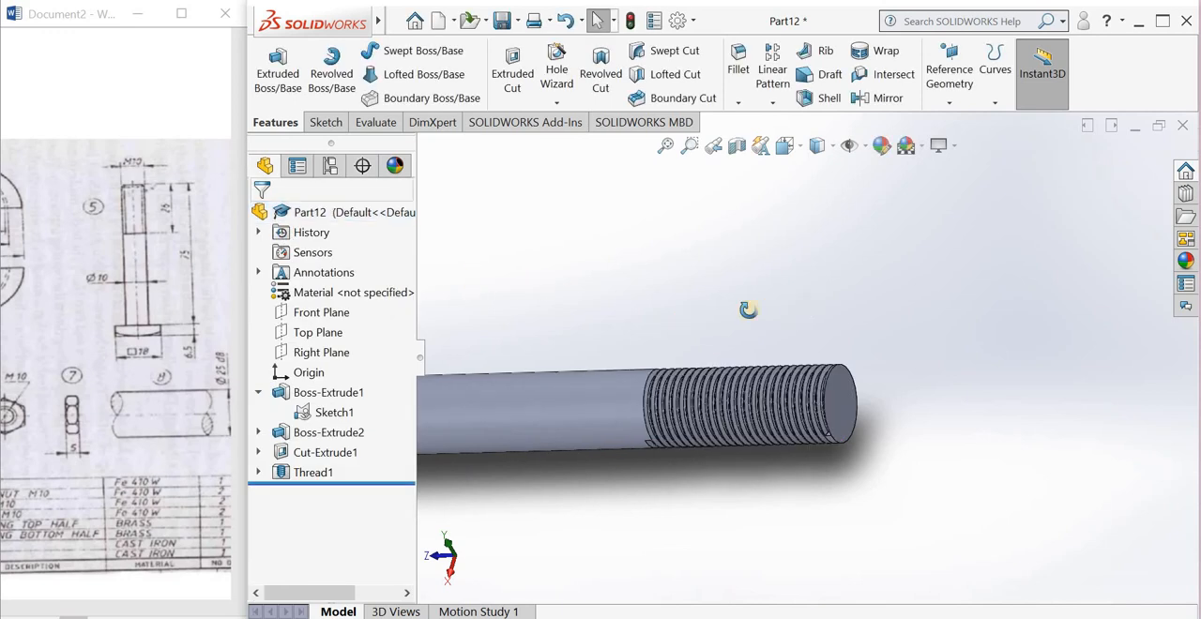
Step: Save the finished bolt part to the Desktop as pb6, without replacing the existing pb5 file
middle_click_drag(687, 321, 775, 419)
scroll(774, 420, "down", 6)
scroll(769, 273, "up", 6)
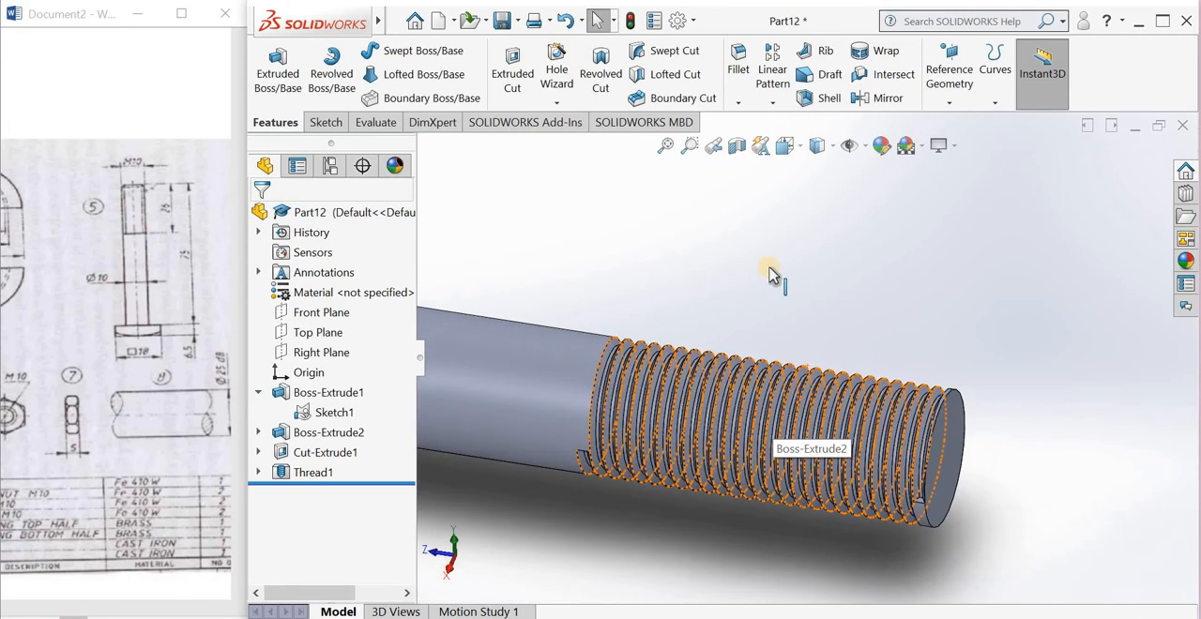
key("f")
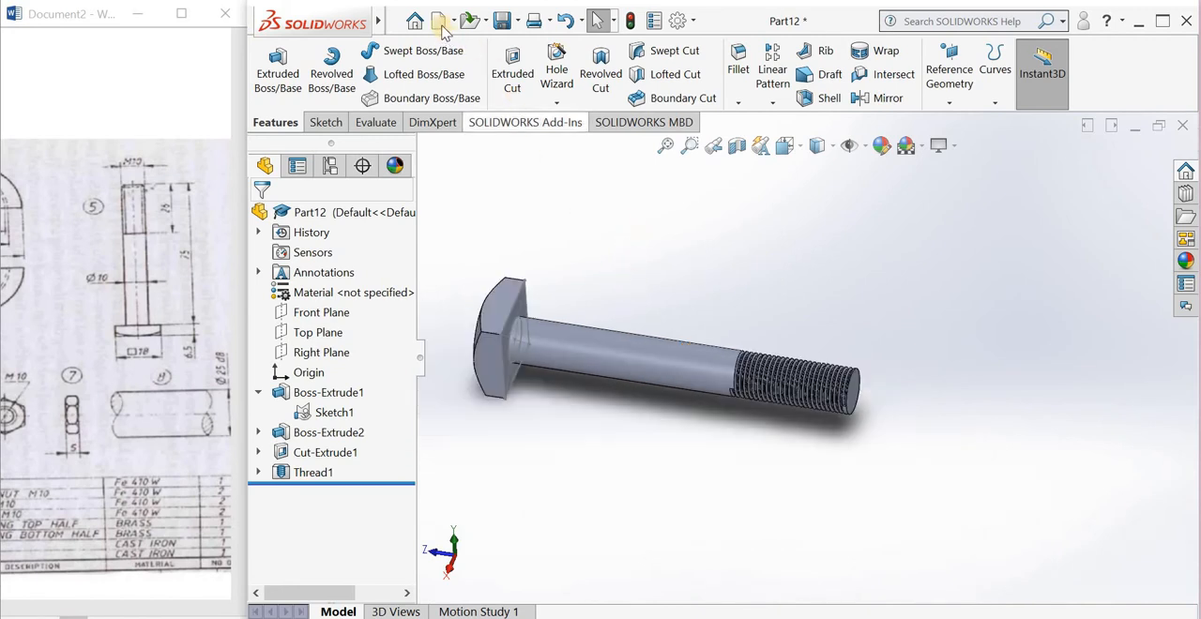
left_click(498, 31)
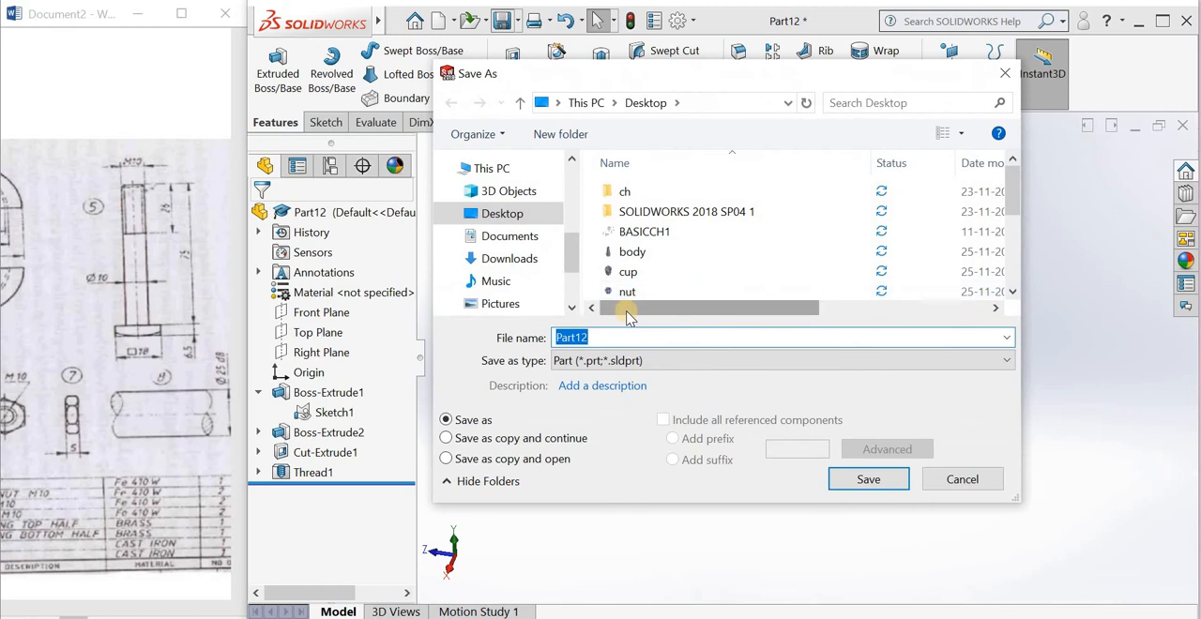
type("pb5")
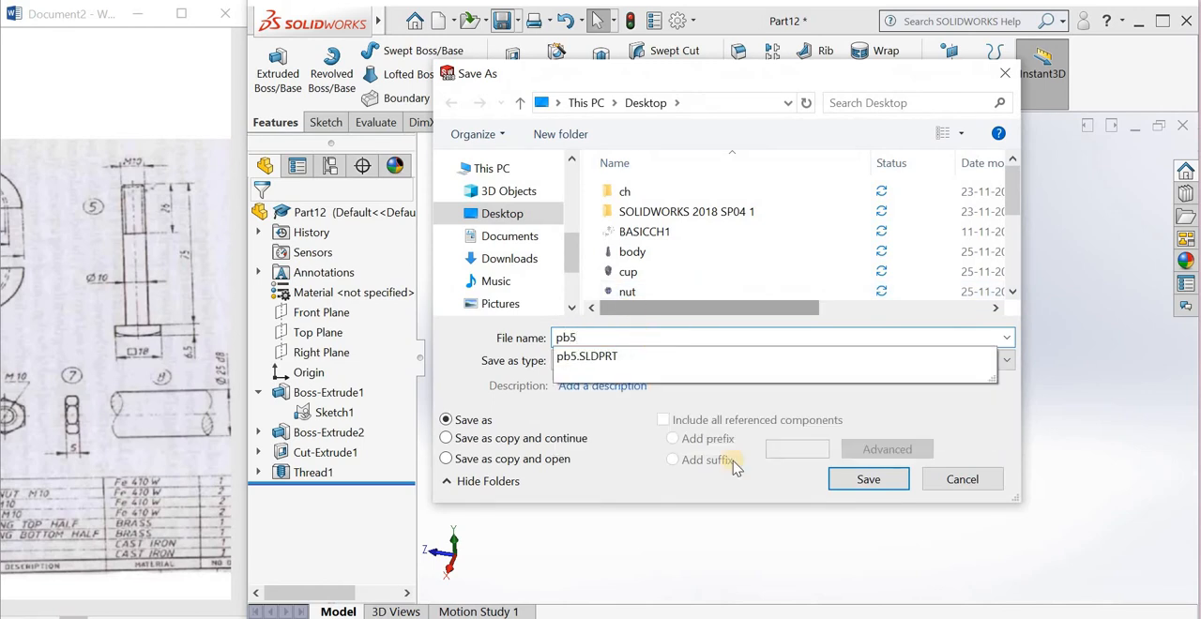
left_click(853, 480)
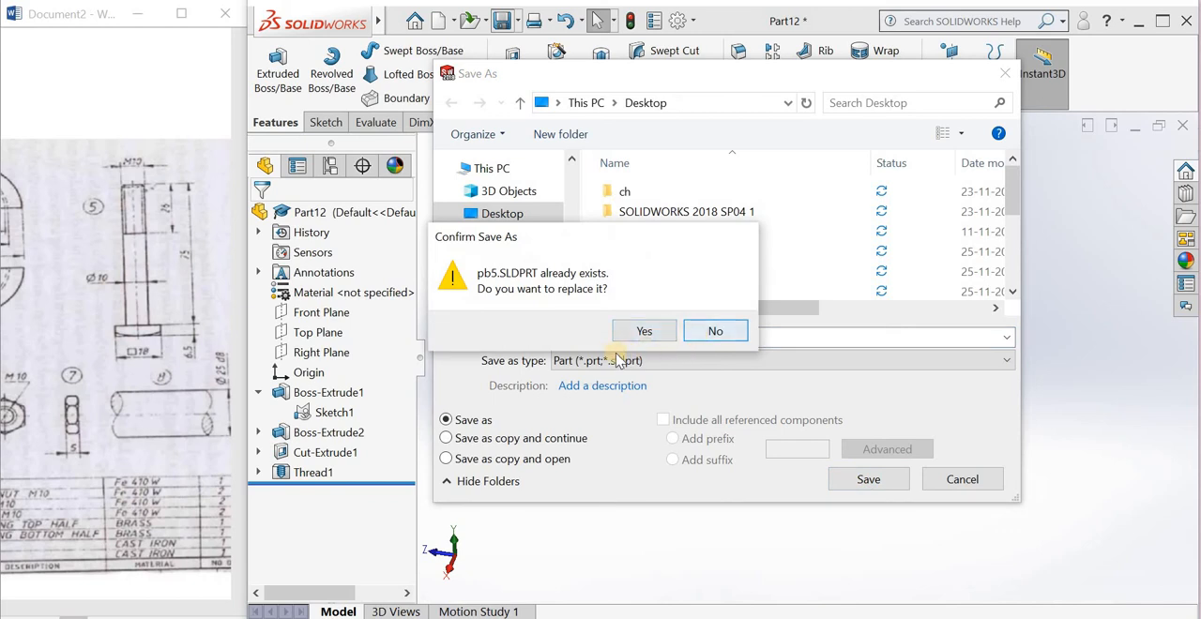
left_click(703, 331)
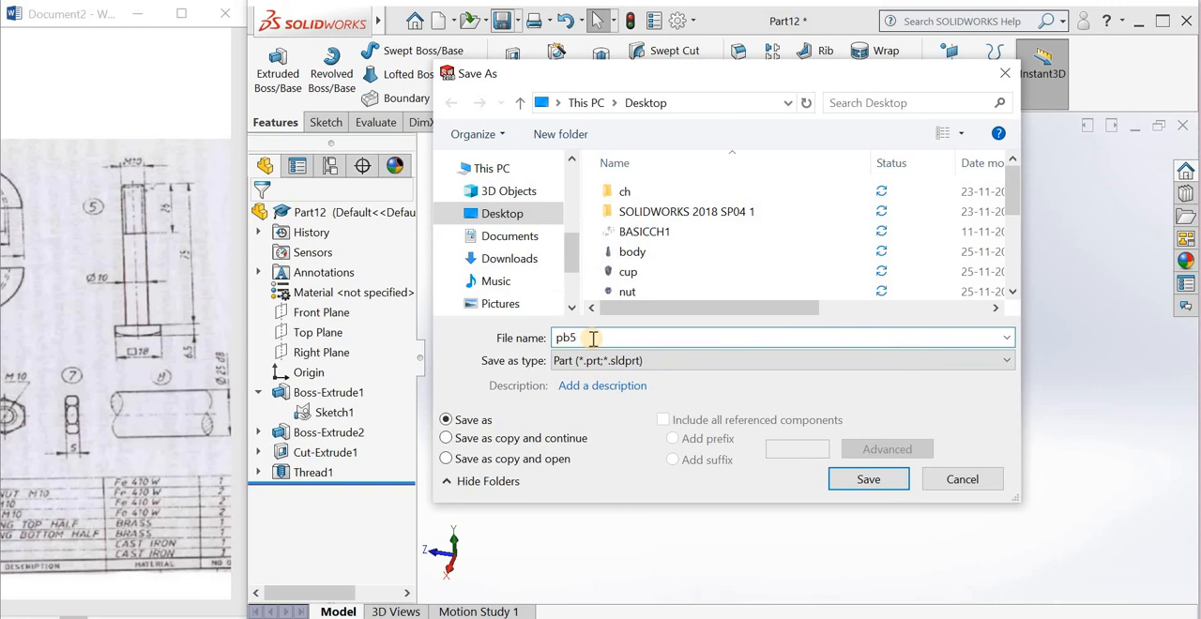
key("BackSpace")
type("6")
left_click(846, 483)
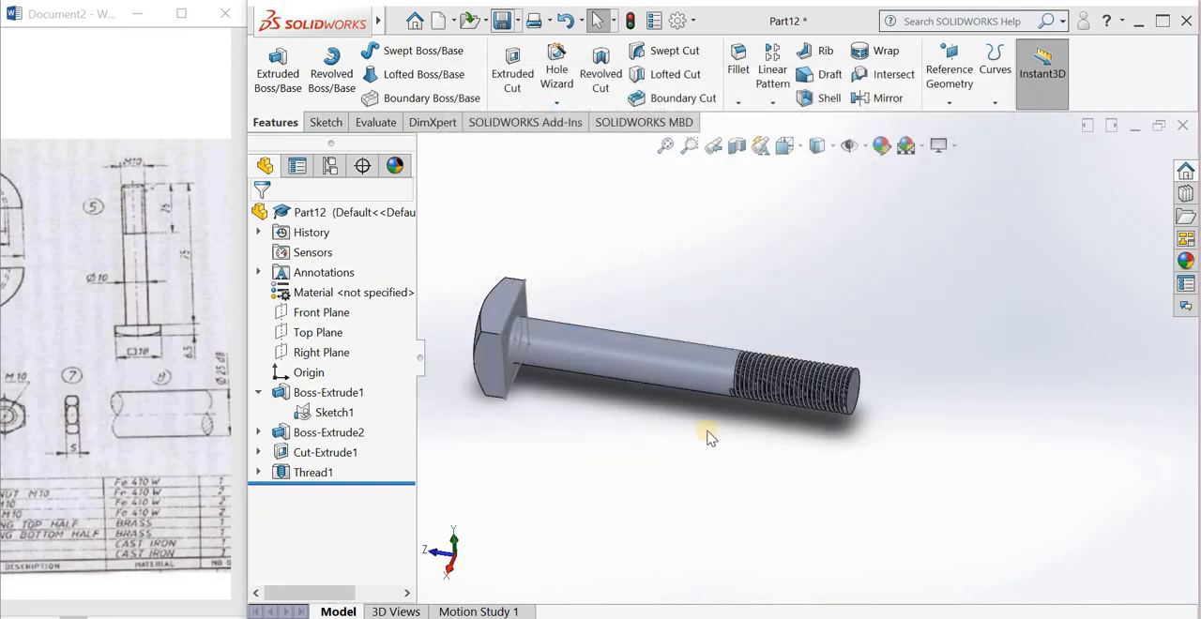
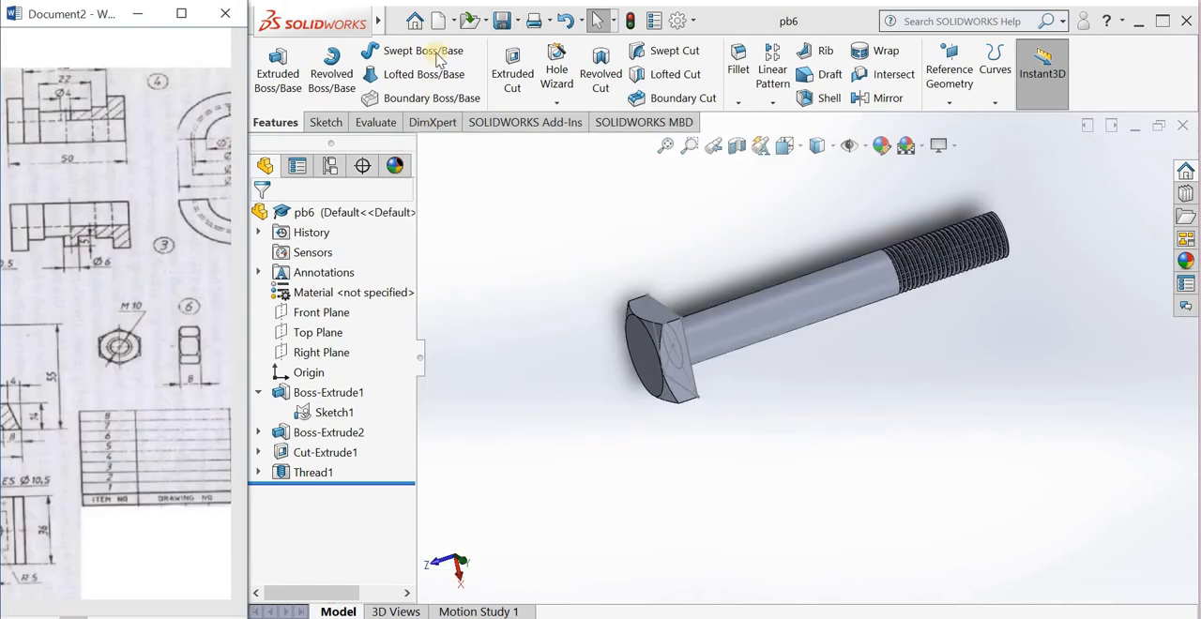
Step: Create a new part document and open a sketch on the Front Plane
left_click(438, 21)
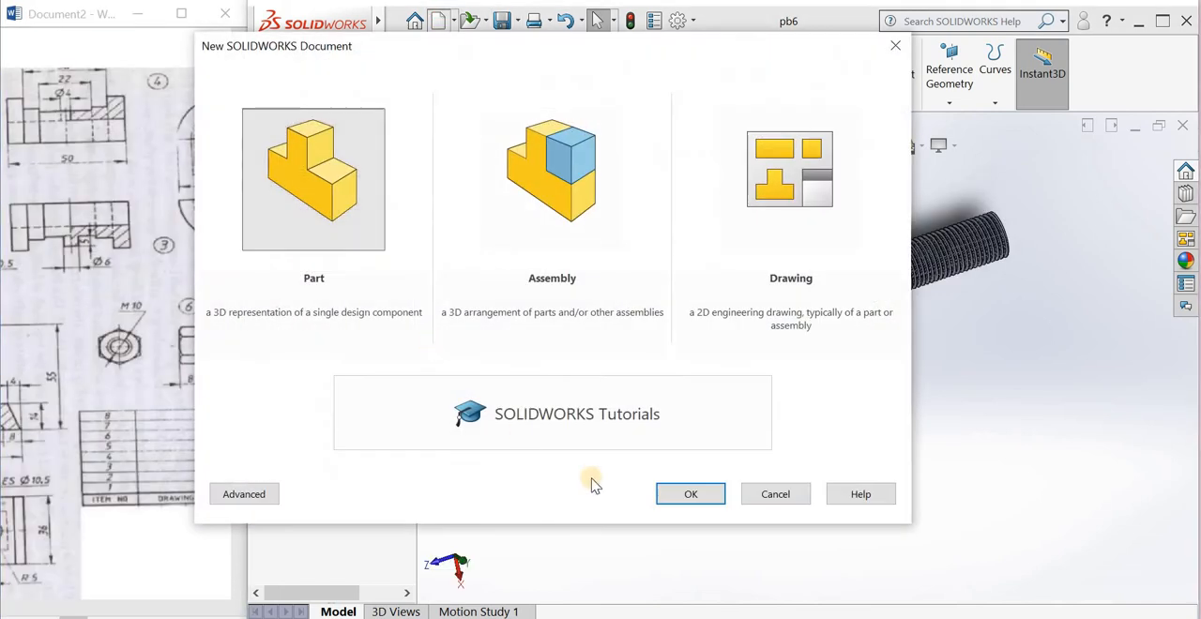
left_click(688, 496)
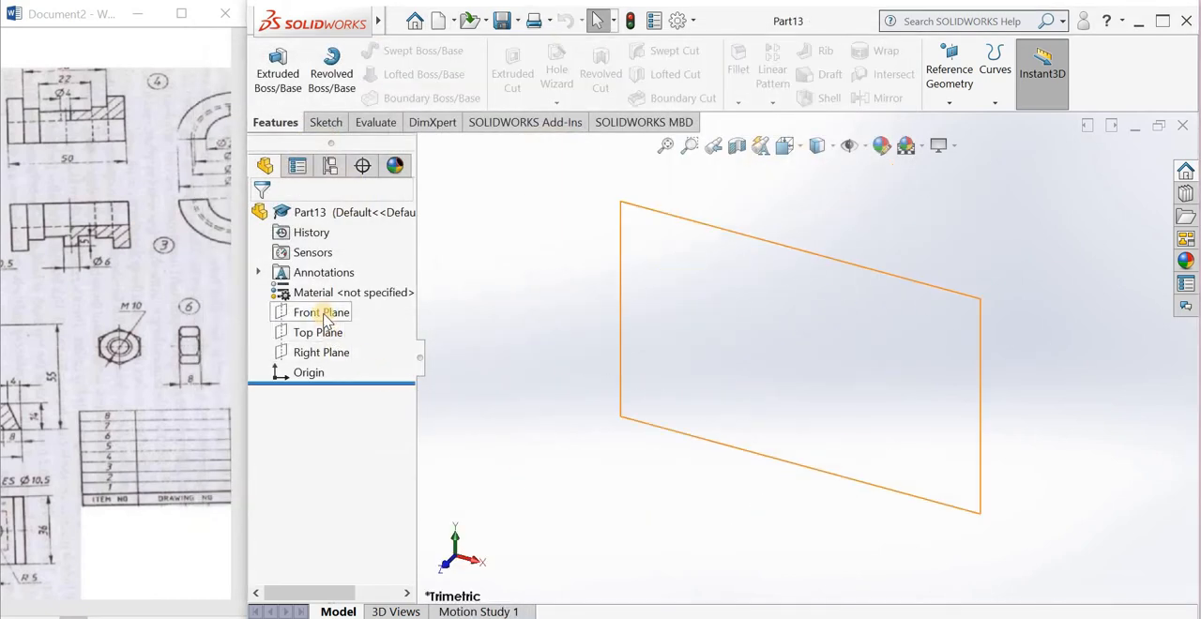
left_click(333, 310)
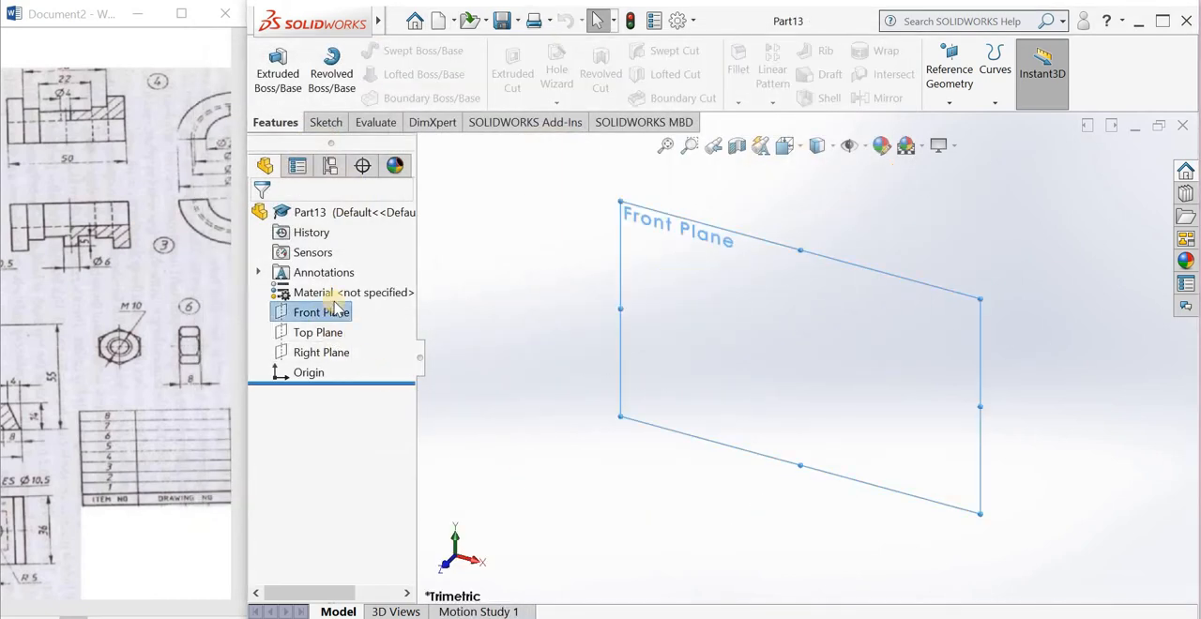
left_click(339, 290)
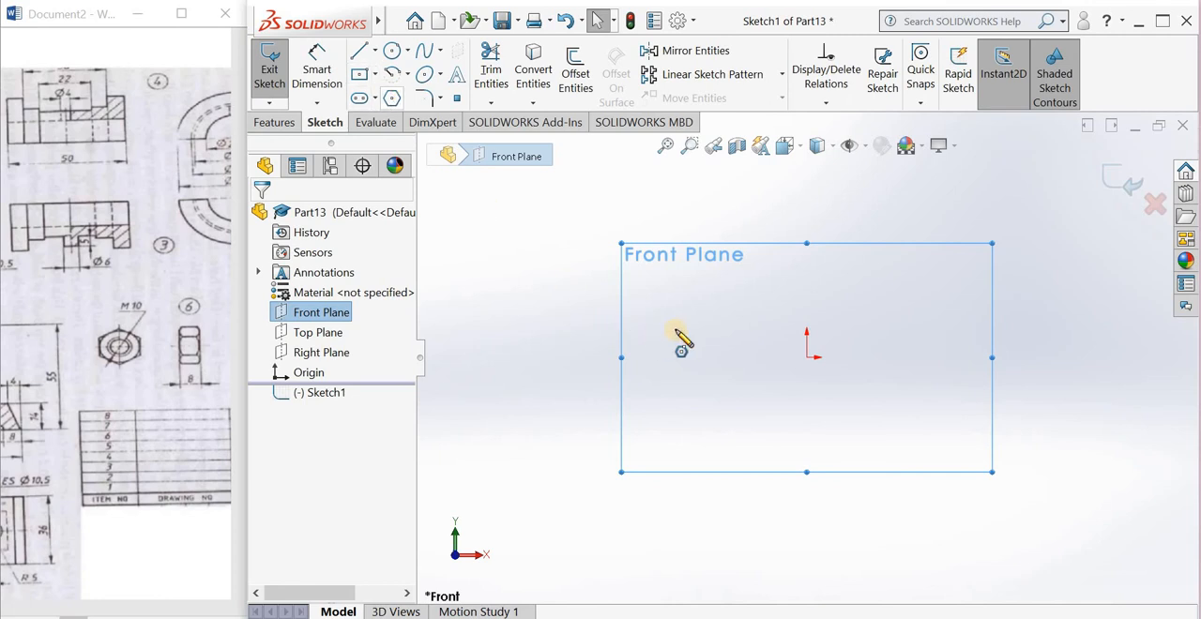
Step: Draw a six-sided polygon centred on the origin with an inscribed circle about 101 mm in diameter
left_click(807, 356)
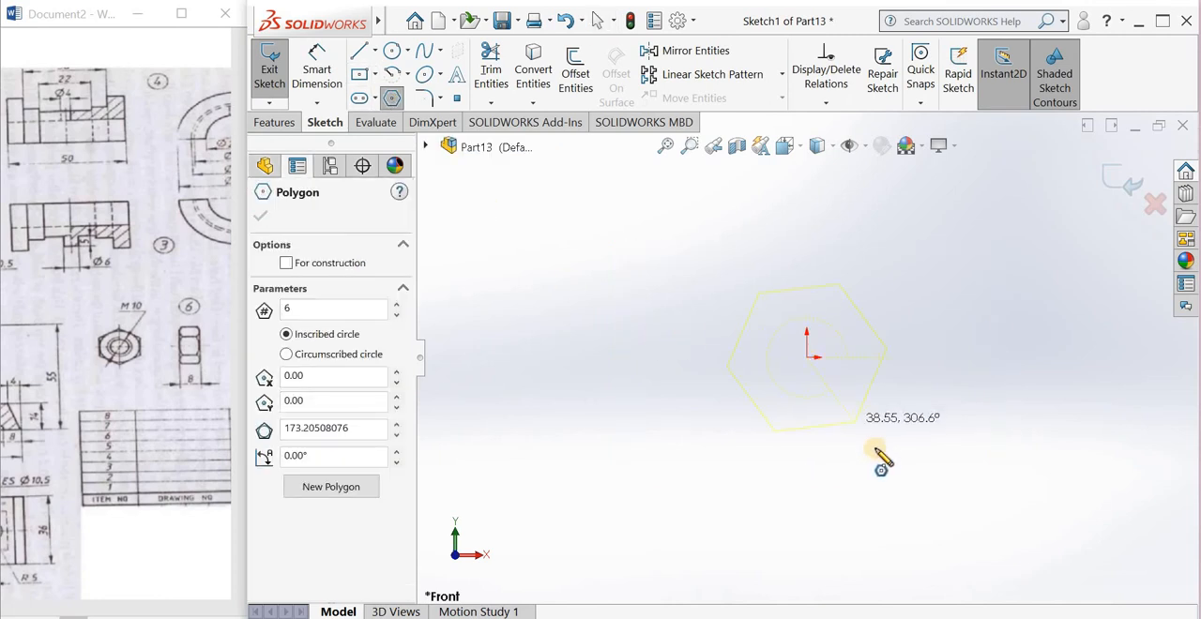
left_click(871, 460)
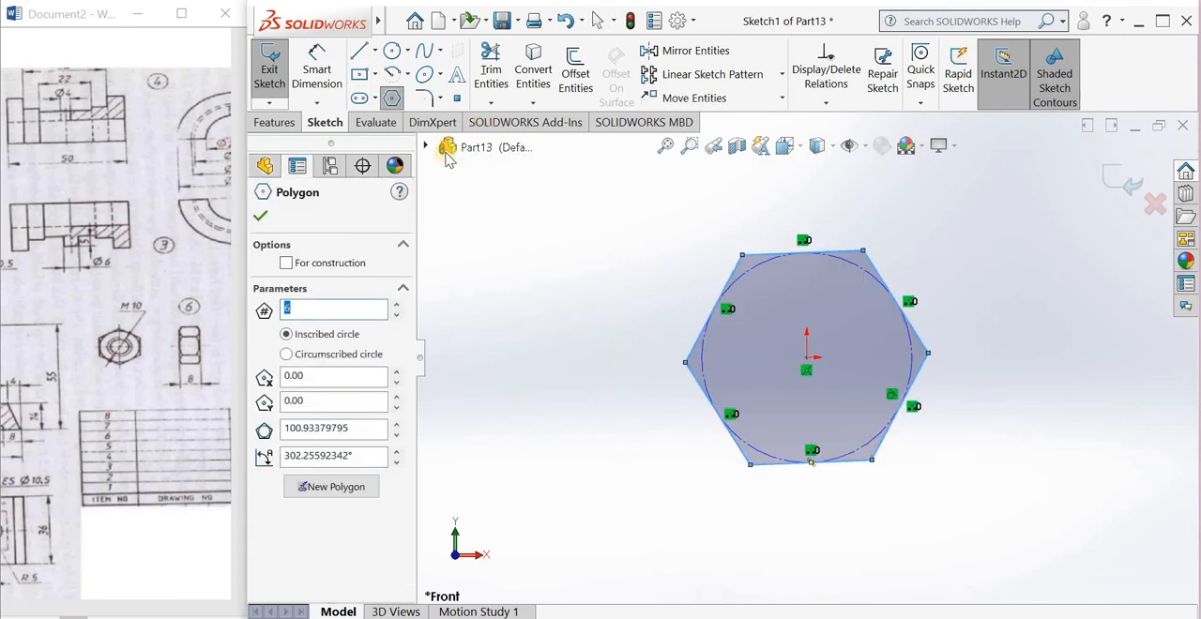
left_click(263, 216)
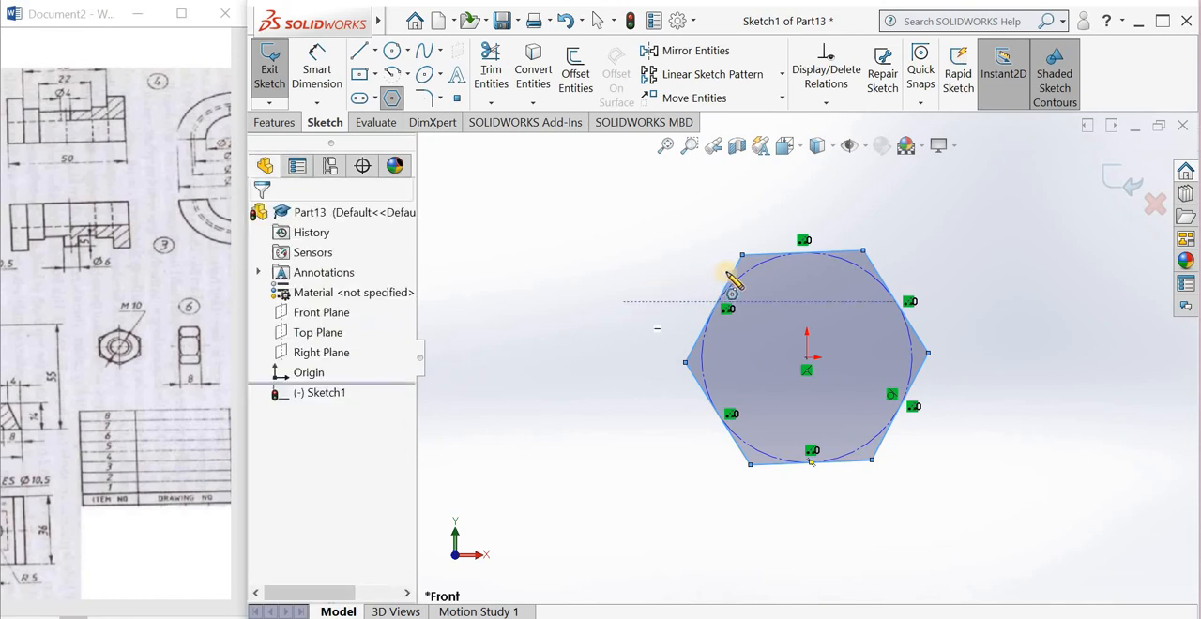
key("Escape")
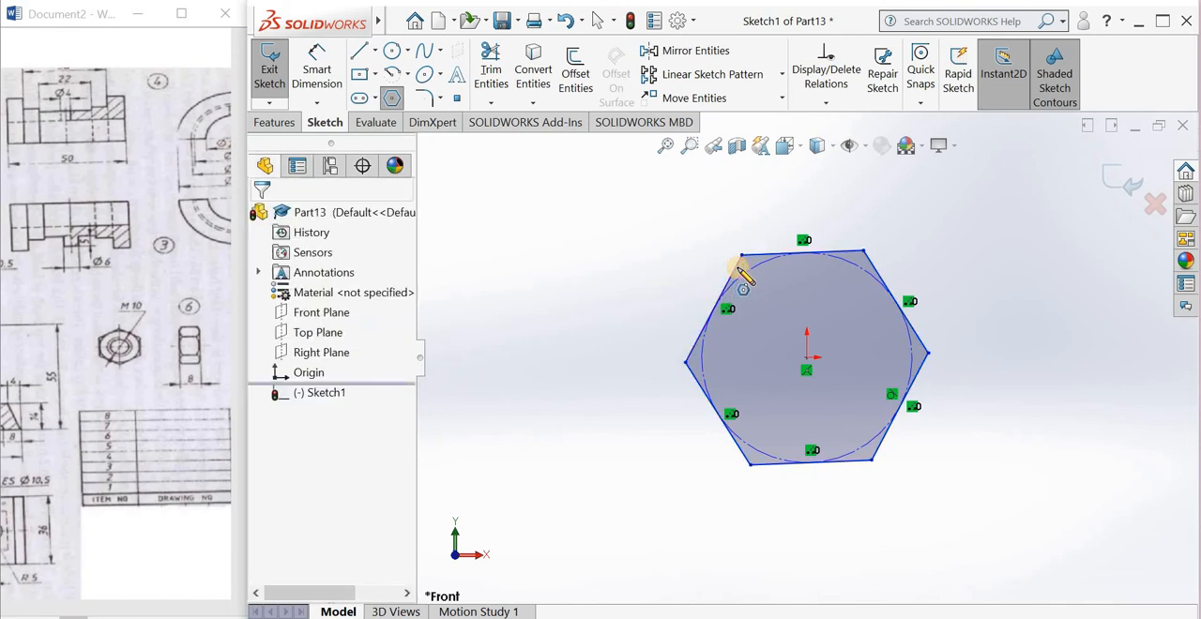
left_click(739, 269)
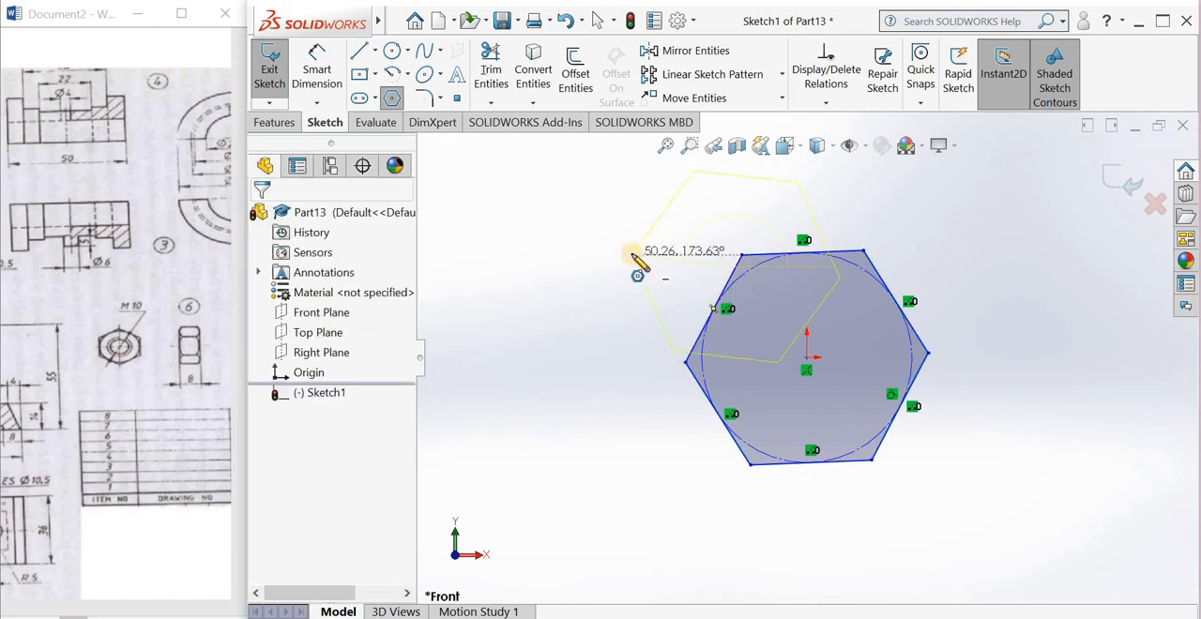
key("Escape")
key("Escape")
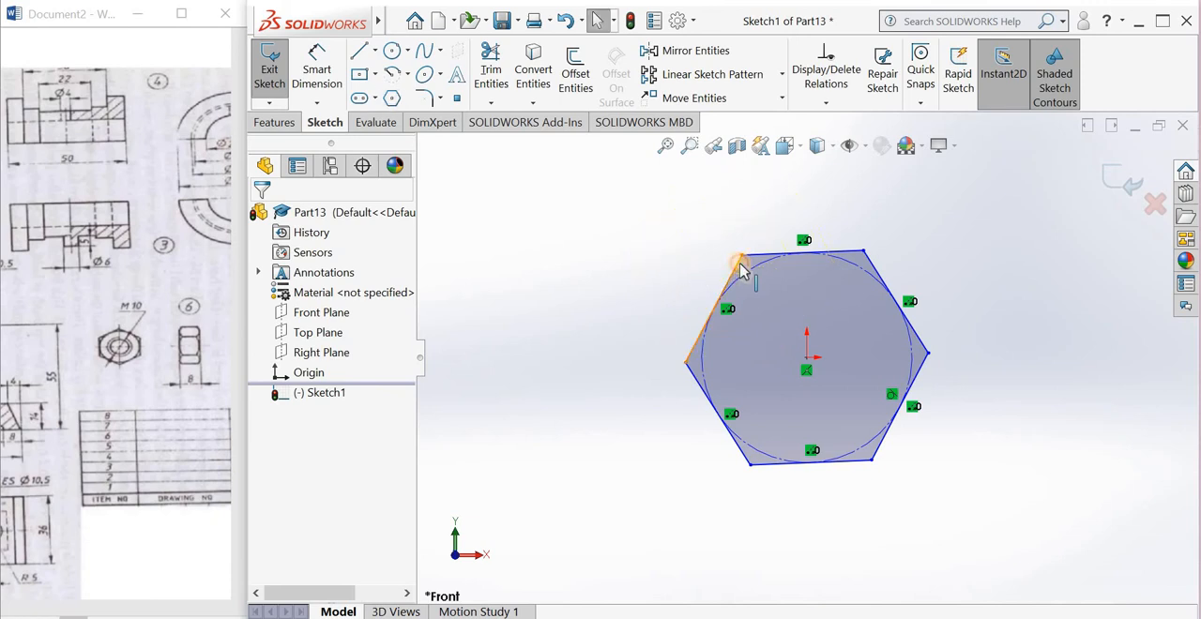
Step: Add a Vertical relation to the hexagon's upper-left slanted side
left_click(741, 269)
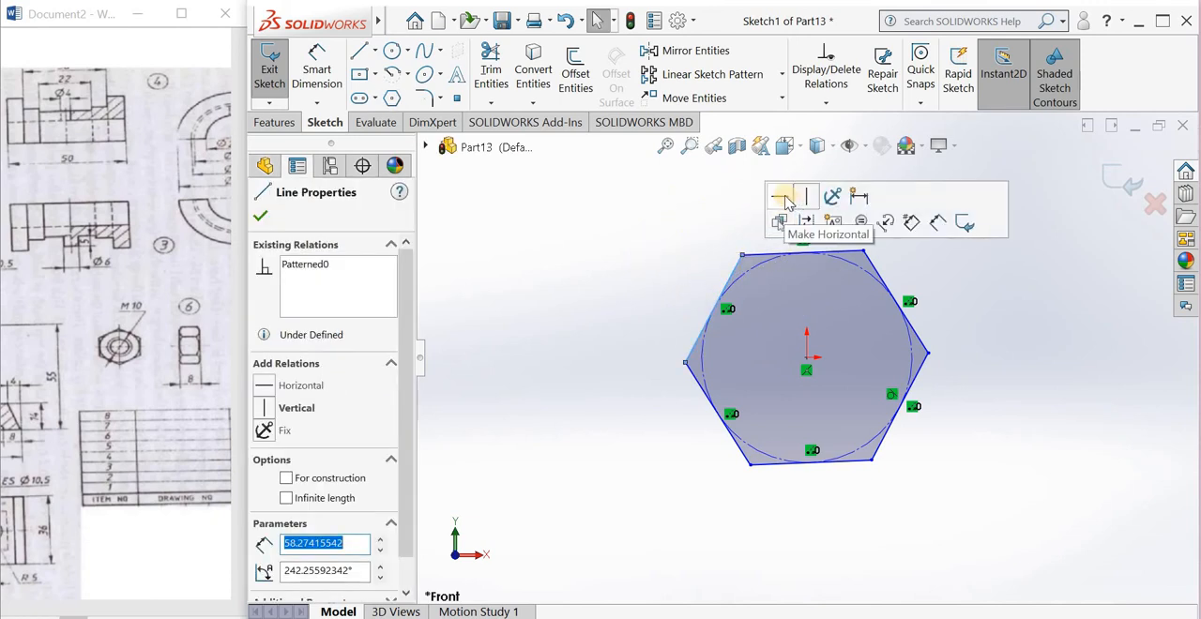
left_click(799, 197)
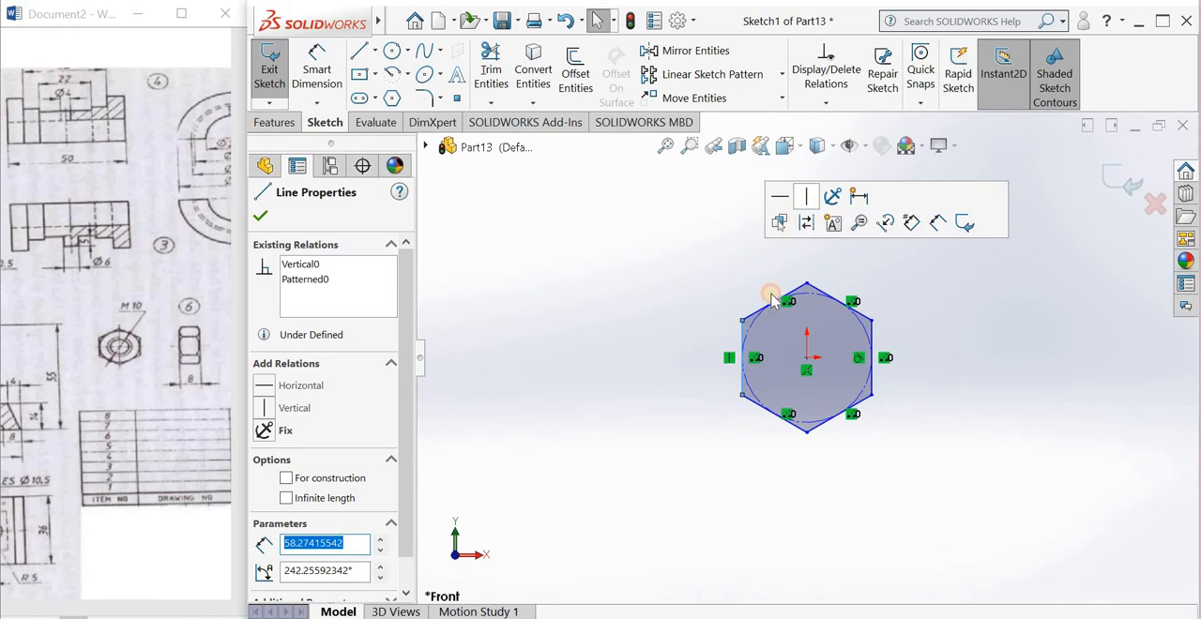
key("Escape")
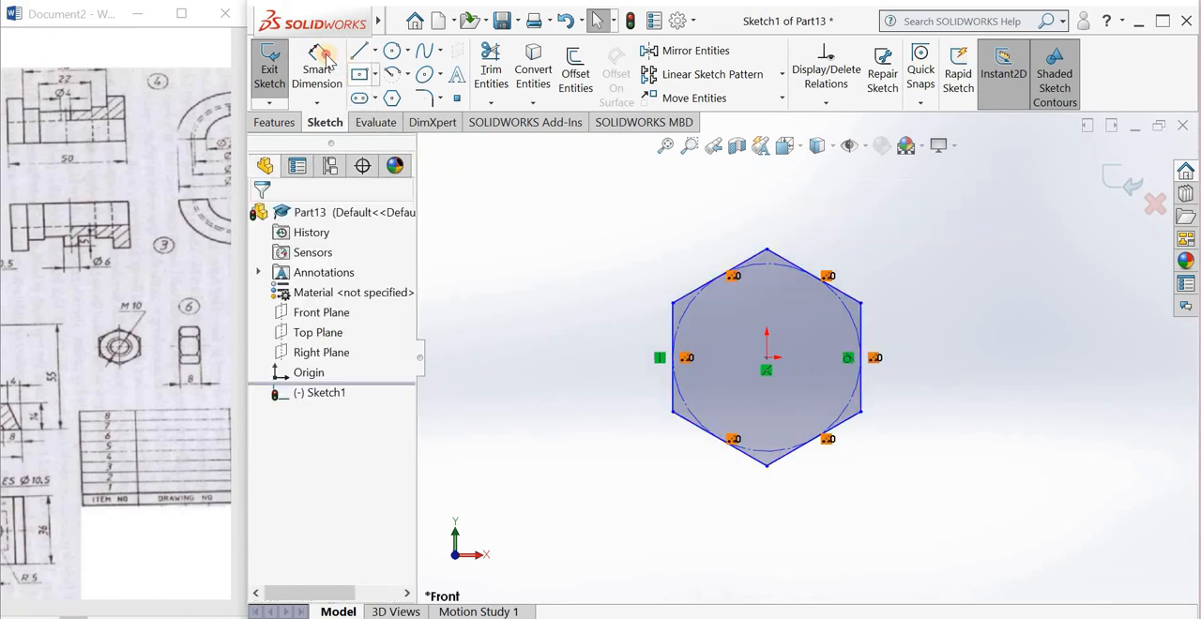
Step: Dimension the hexagon vertically between its top and bottom corners and set the distance to 20 mm
left_click(324, 60)
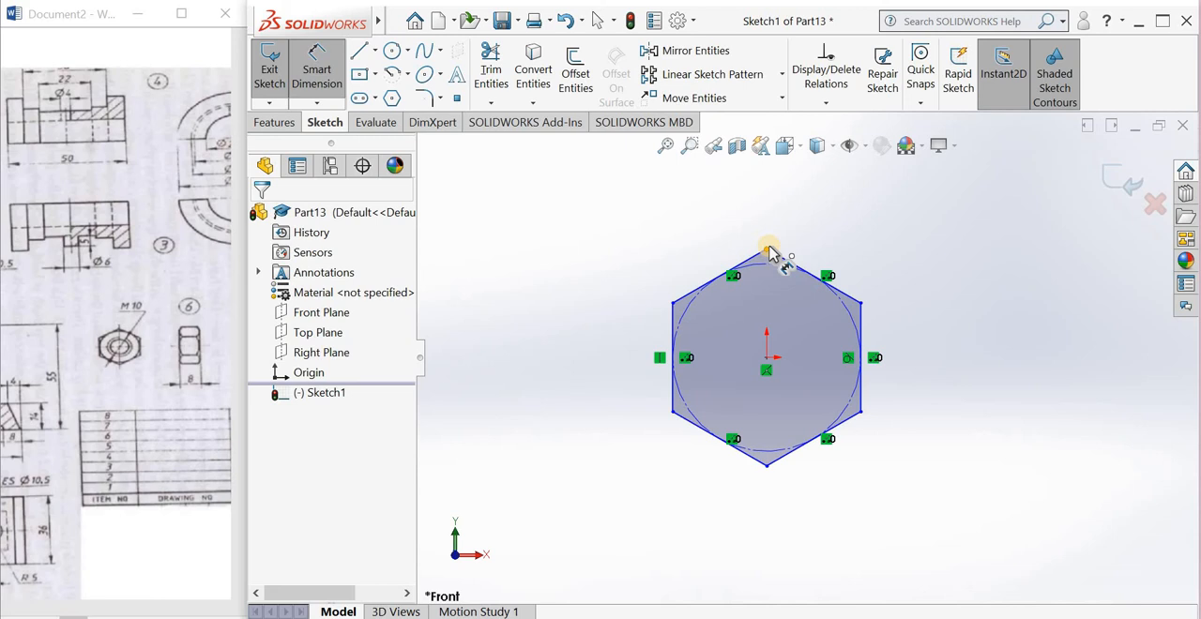
left_click(769, 253)
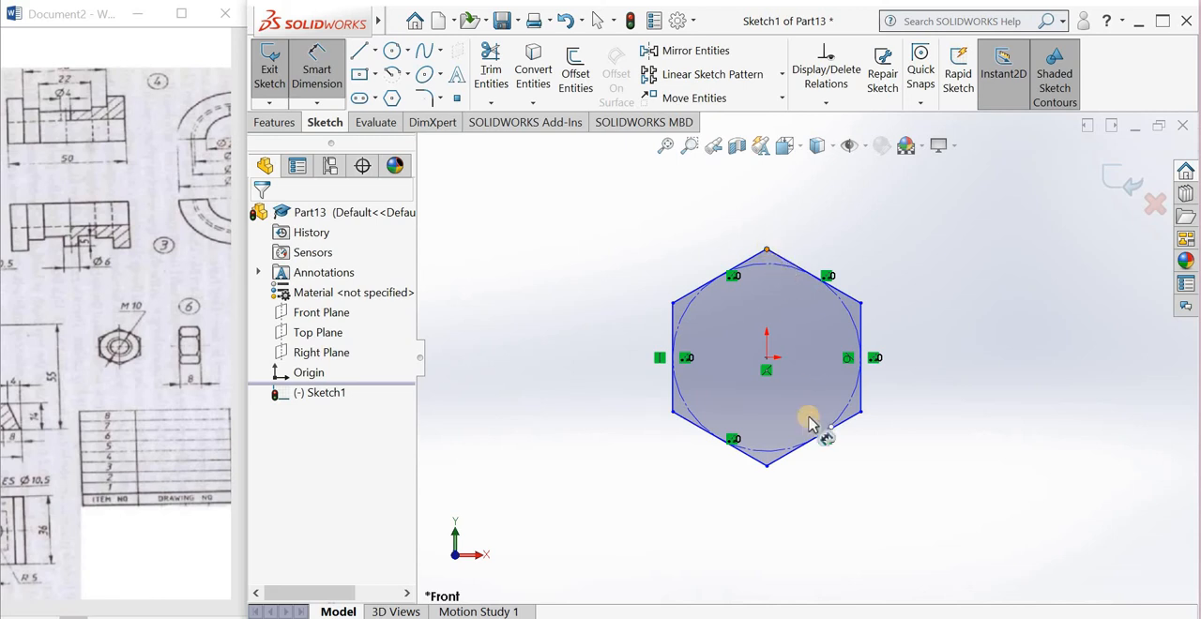
left_click(802, 467)
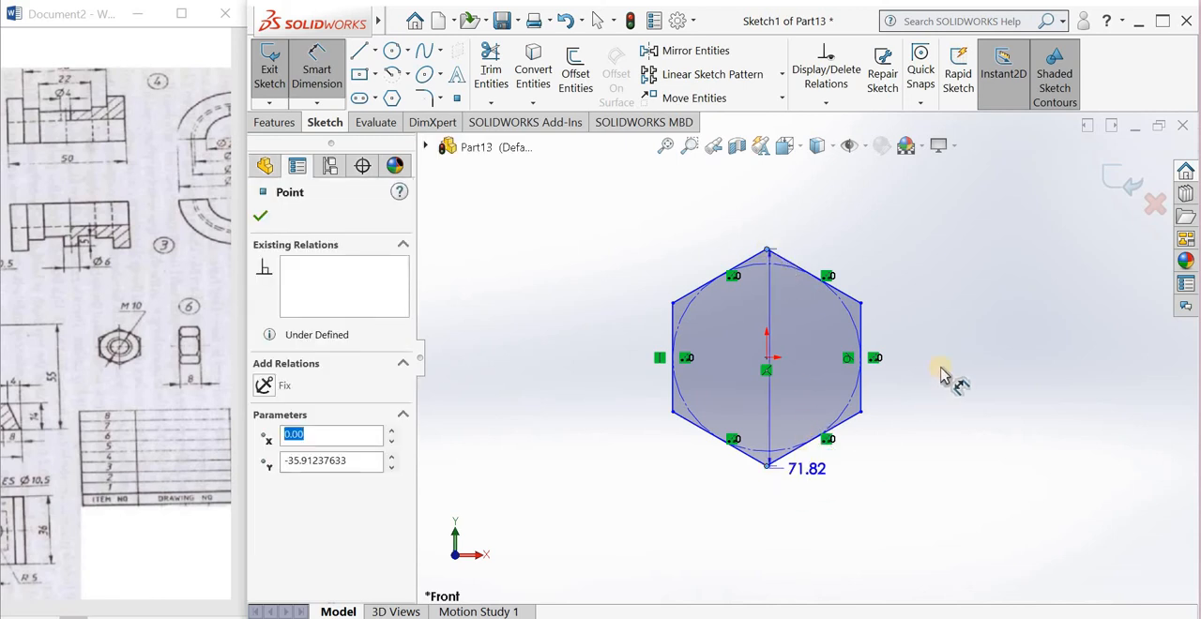
left_click(941, 368)
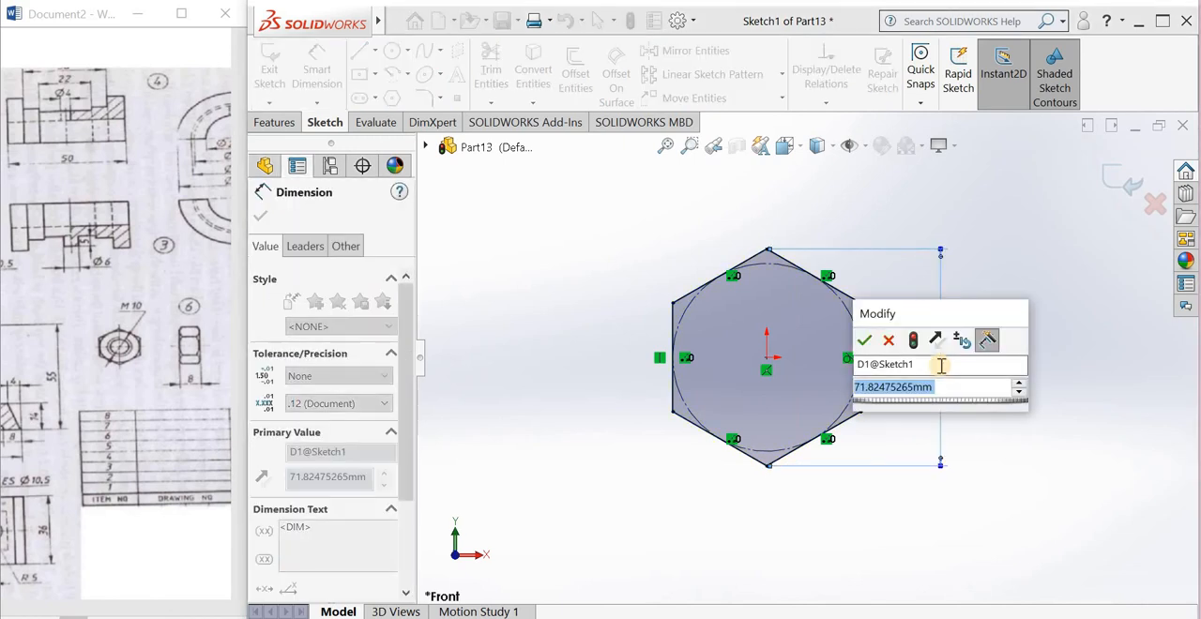
type("20")
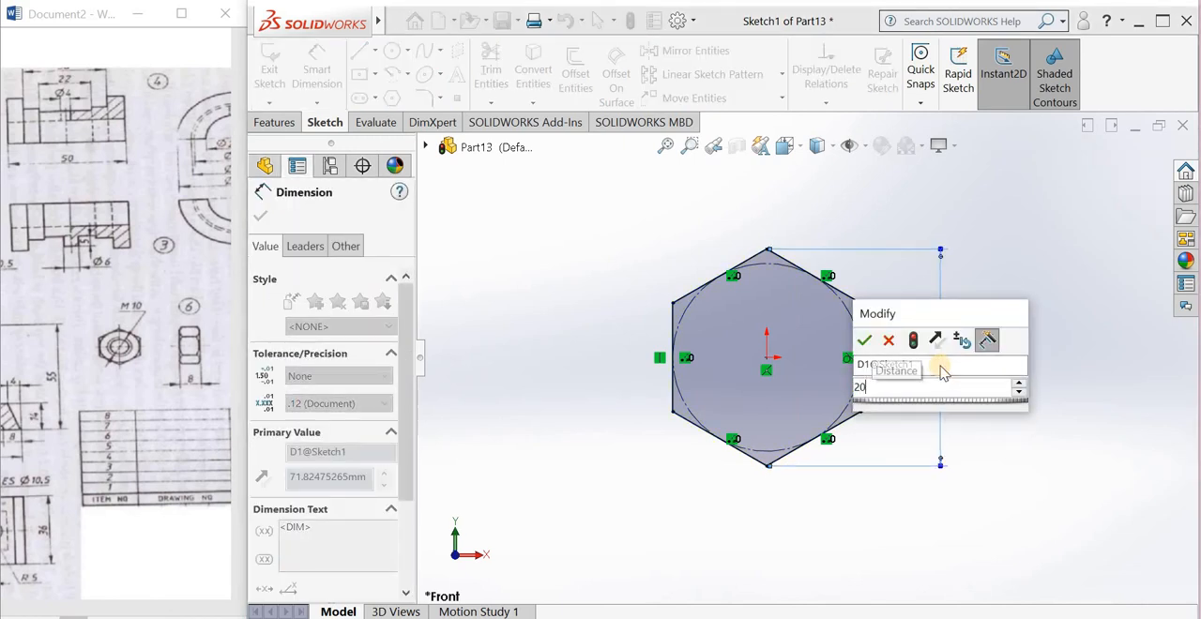
key("Return")
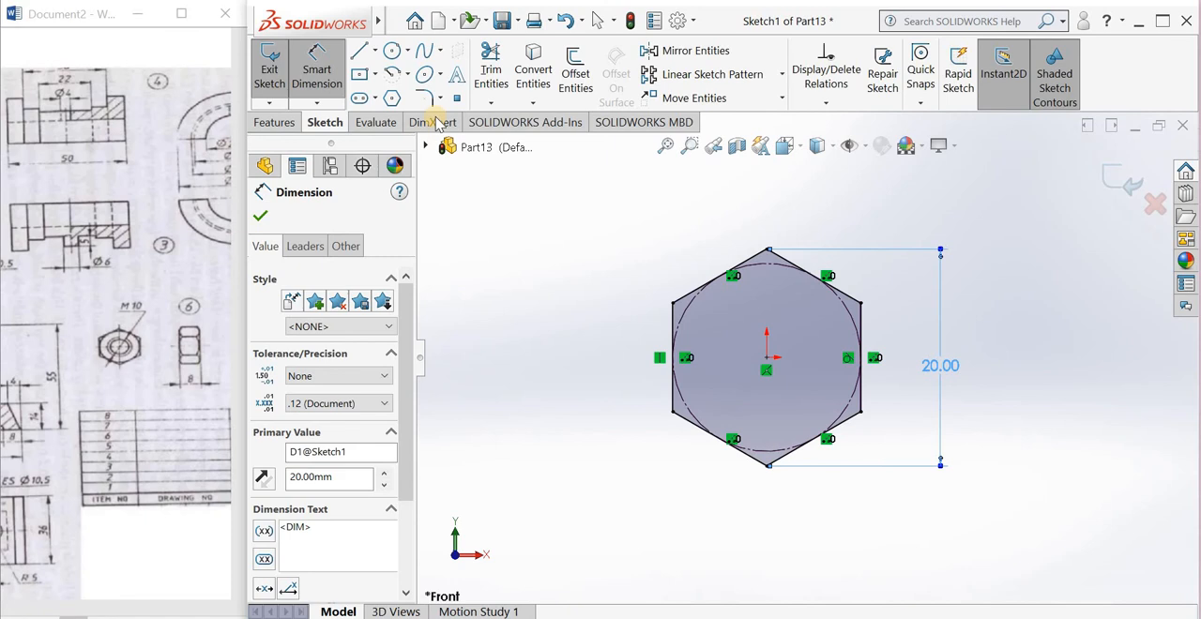
Step: Draw a circle centred on the origin inside the hexagon and set its radius to 10 mm
left_click(392, 51)
left_click(767, 358)
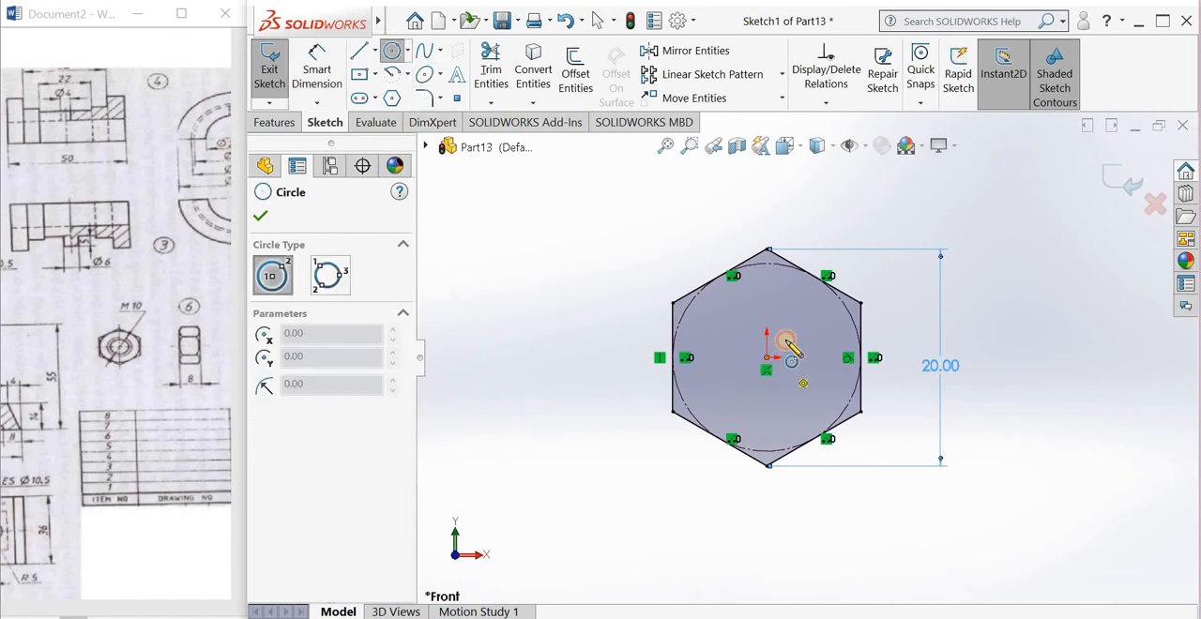
left_click(790, 316)
type("1")
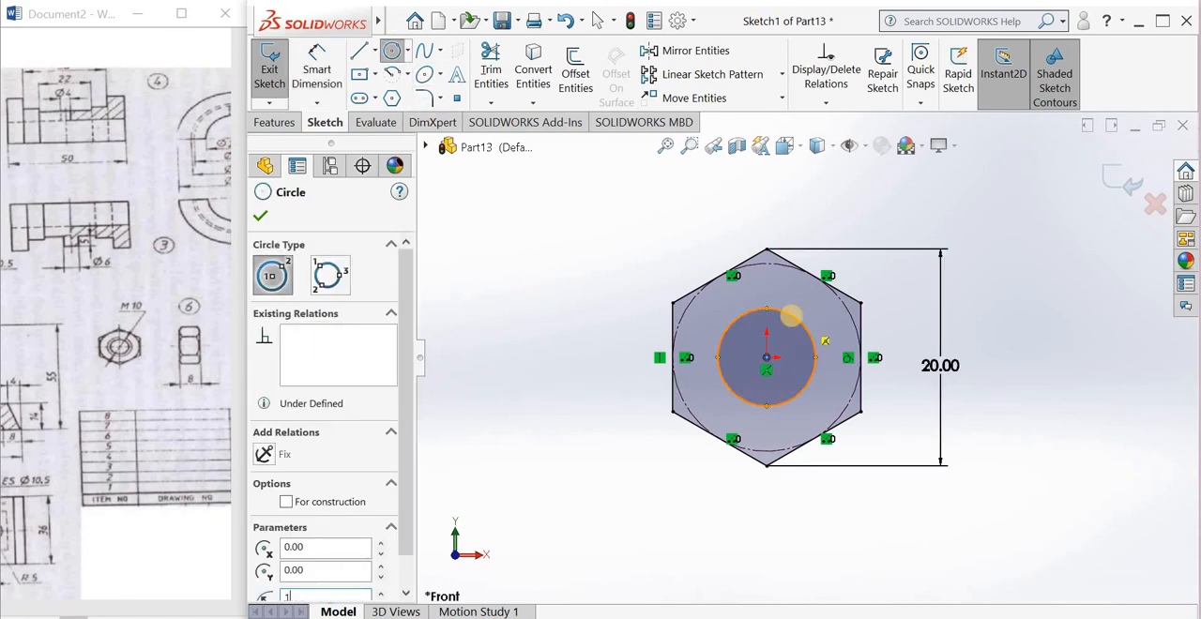
type("0")
key("Return")
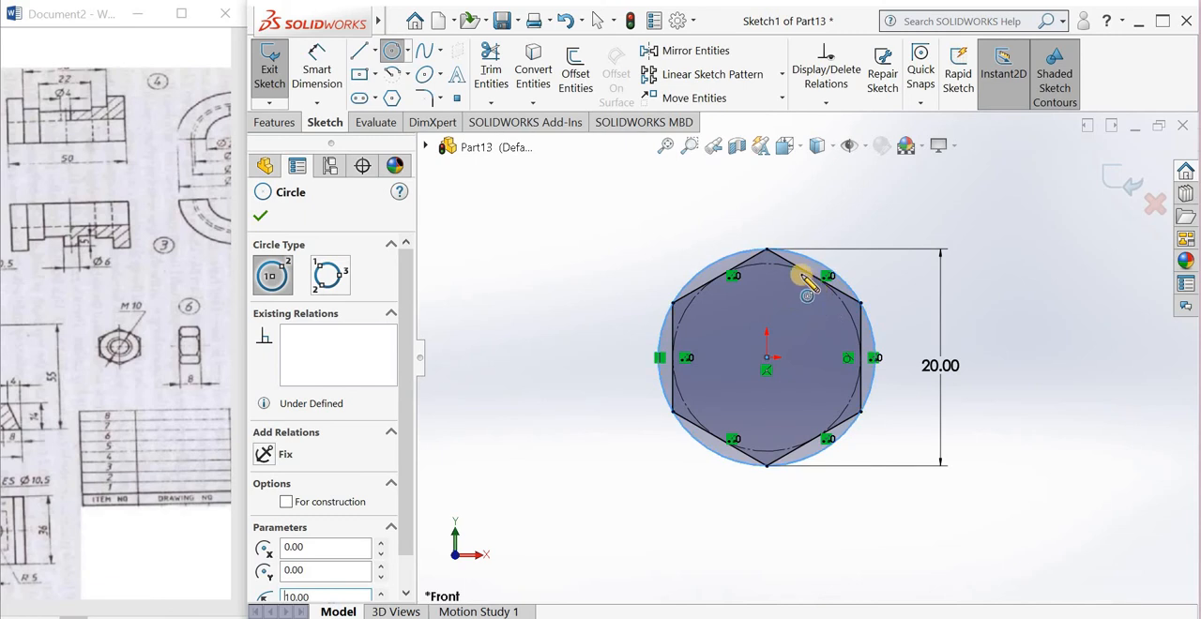
key("Escape")
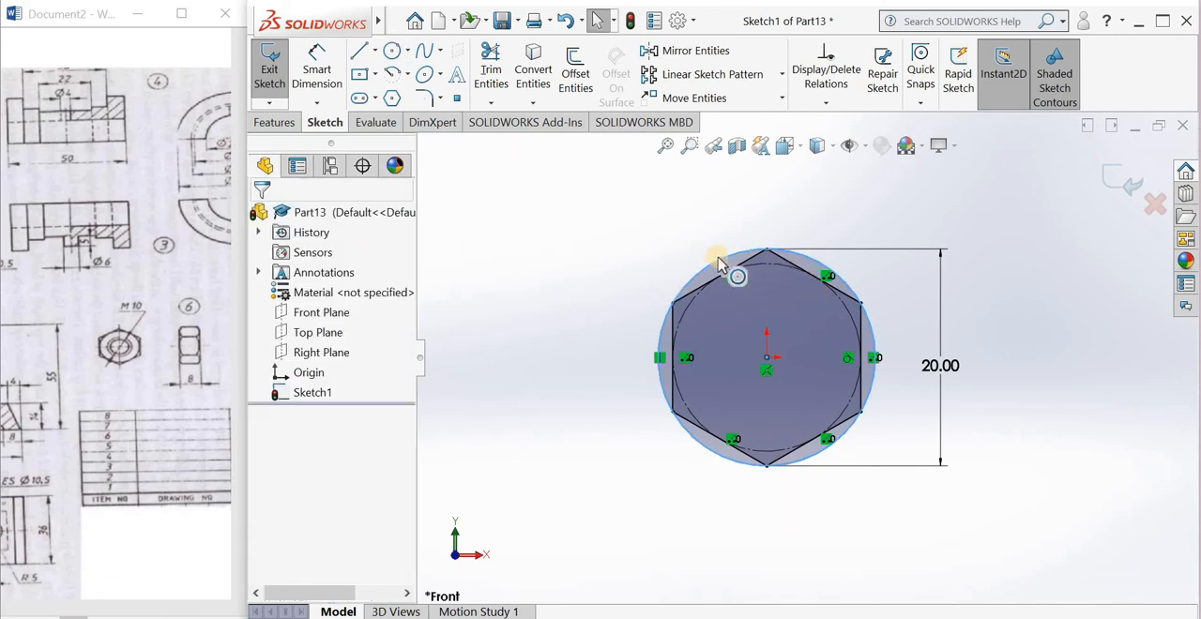
Step: Dimension the solid circle centred on the origin and set its diameter to 10 mm
left_click(722, 265)
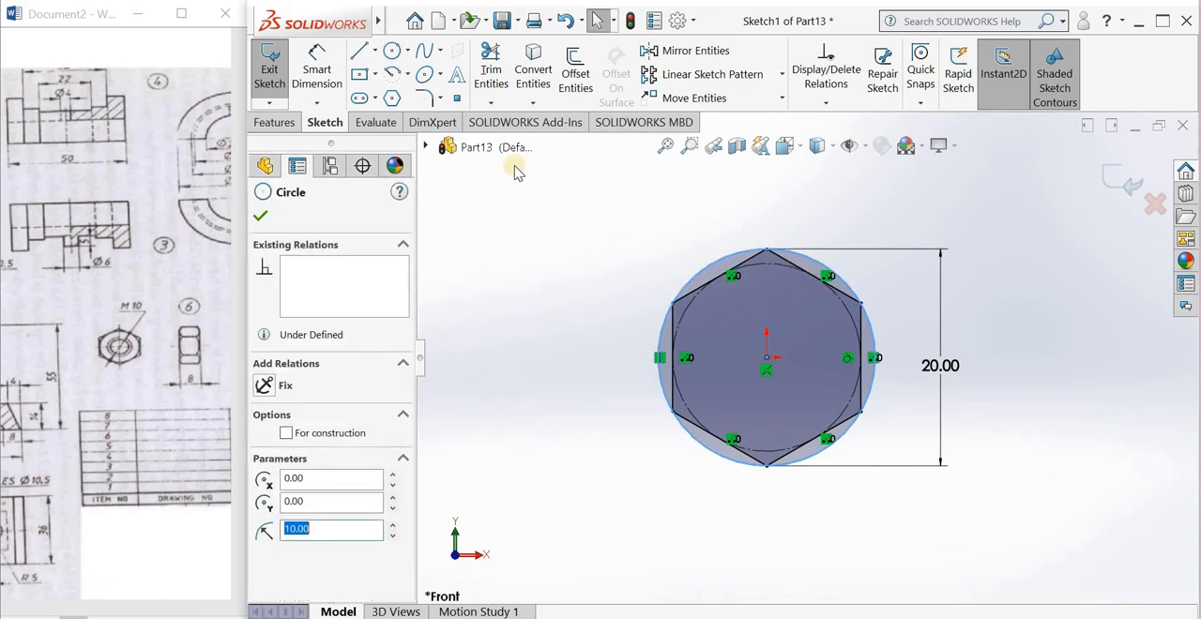
left_click(613, 233)
left_click(703, 272)
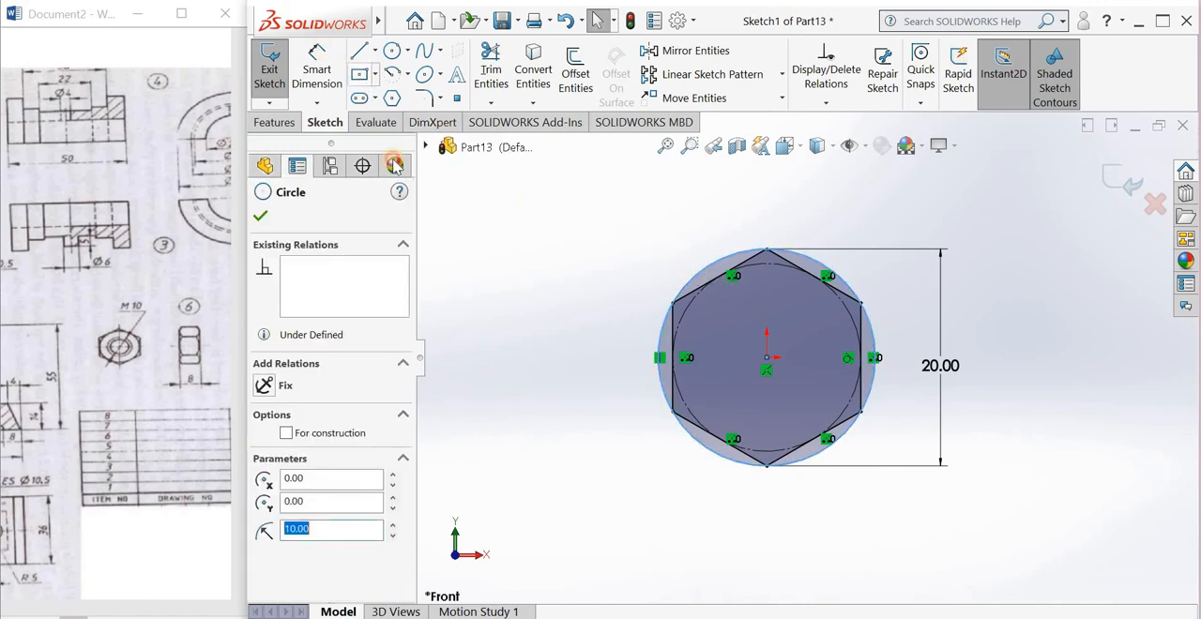
left_click(319, 75)
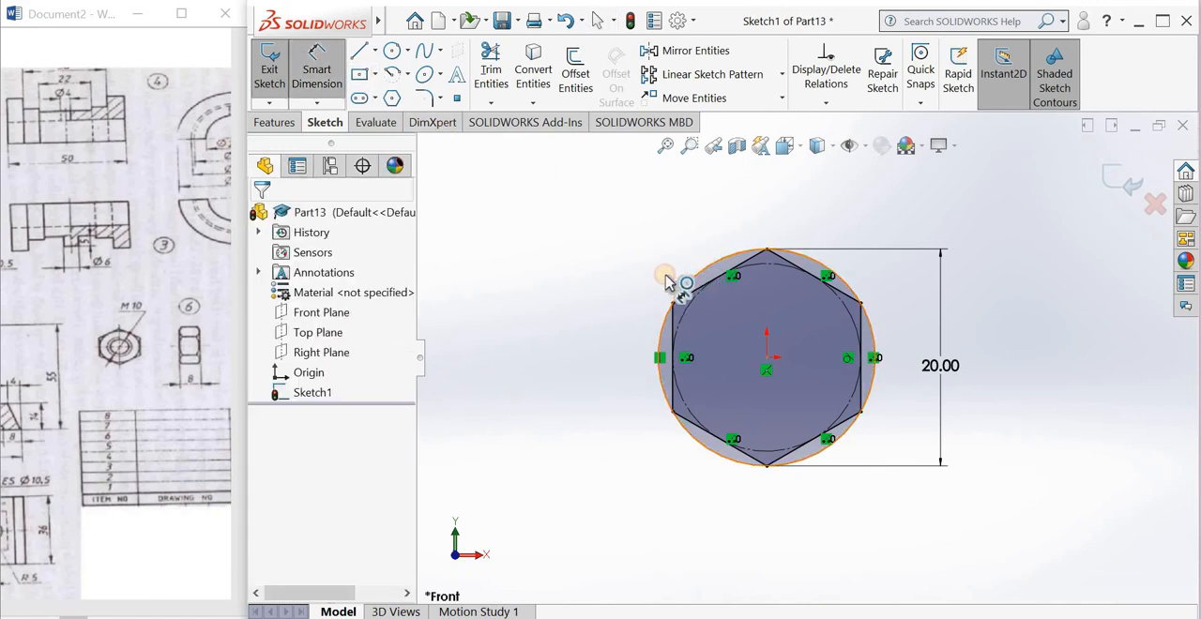
left_click(667, 283)
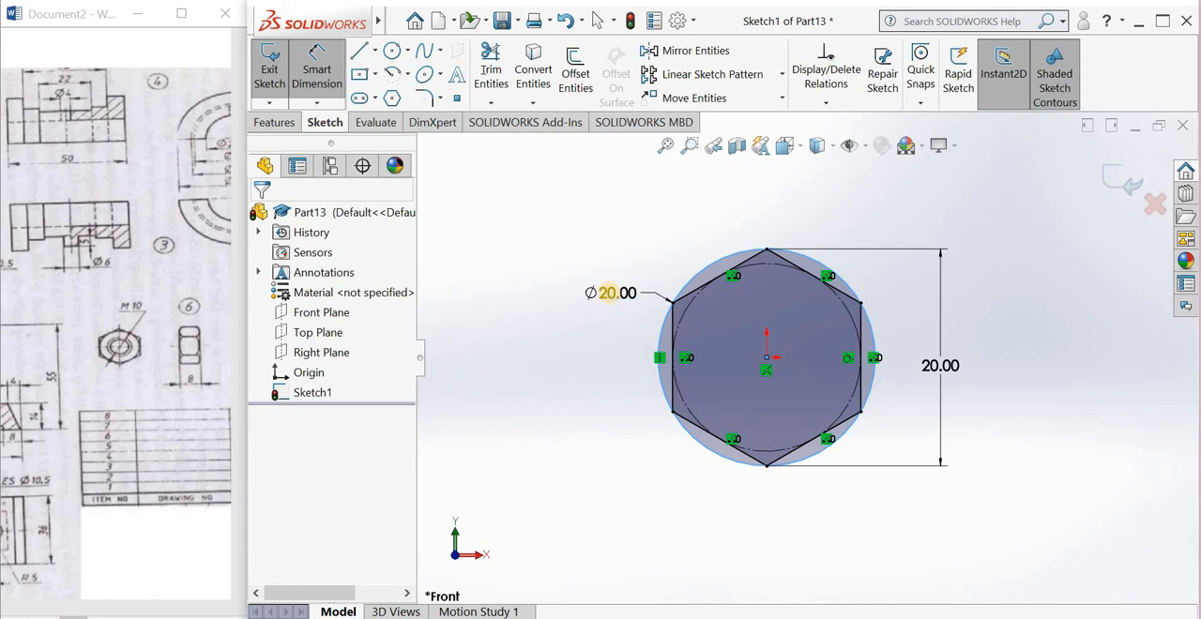
left_click(609, 293)
type("10")
key("Return")
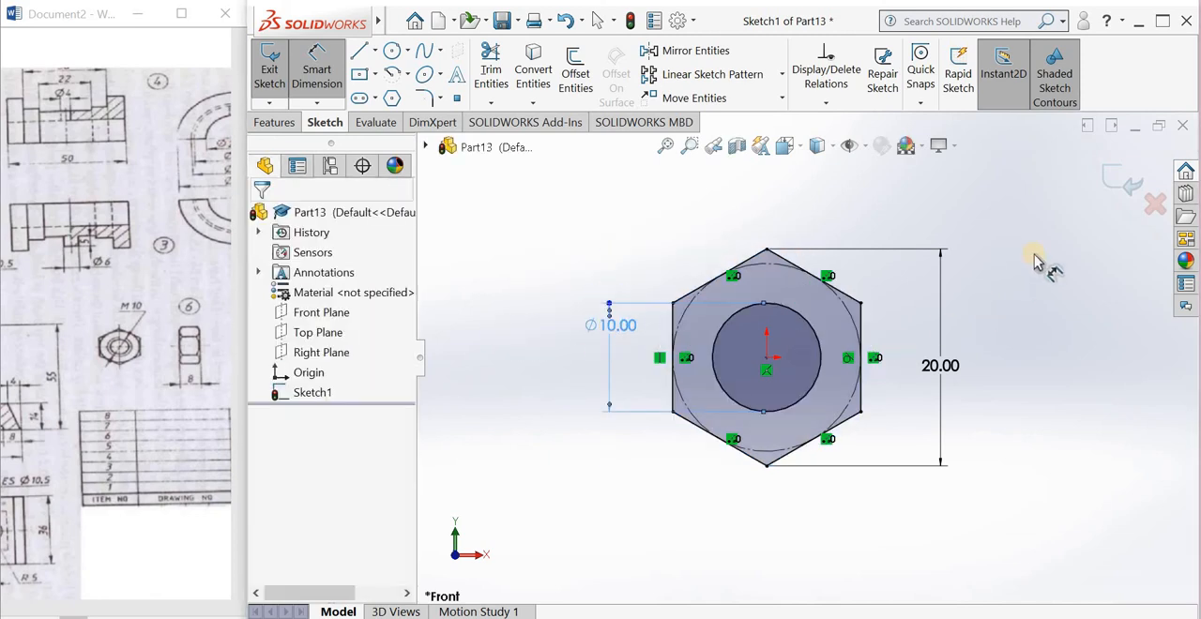
Step: Close the sketch and extrude the hexagonal nut profile 8 mm with the Mid Plane end condition
left_click(1111, 178)
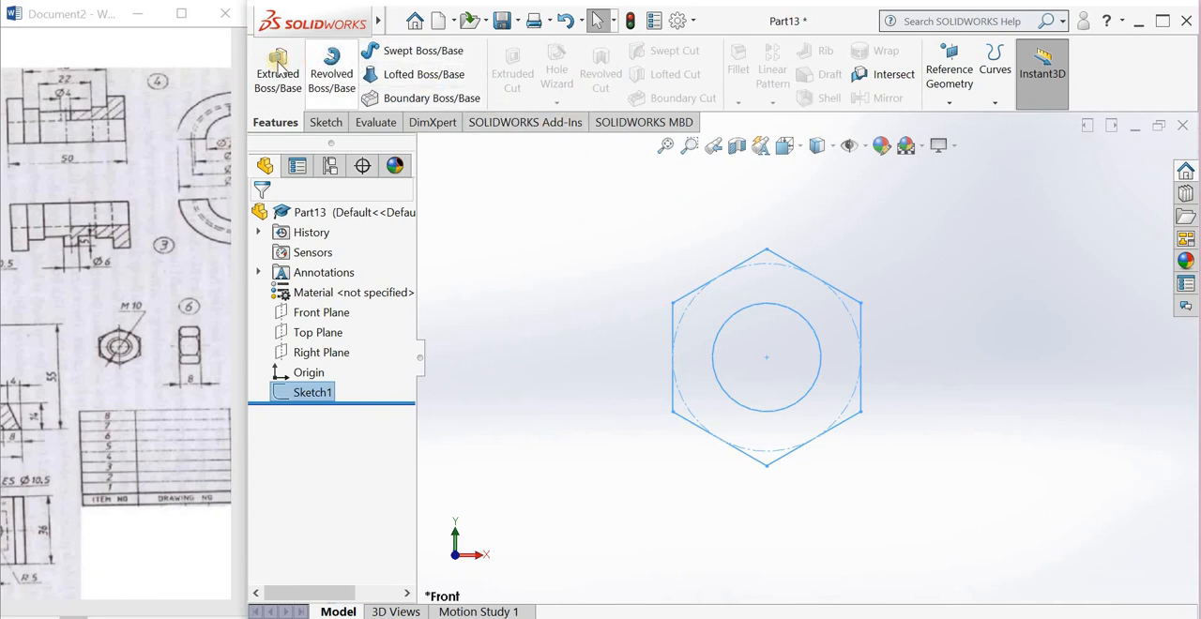
left_click(271, 73)
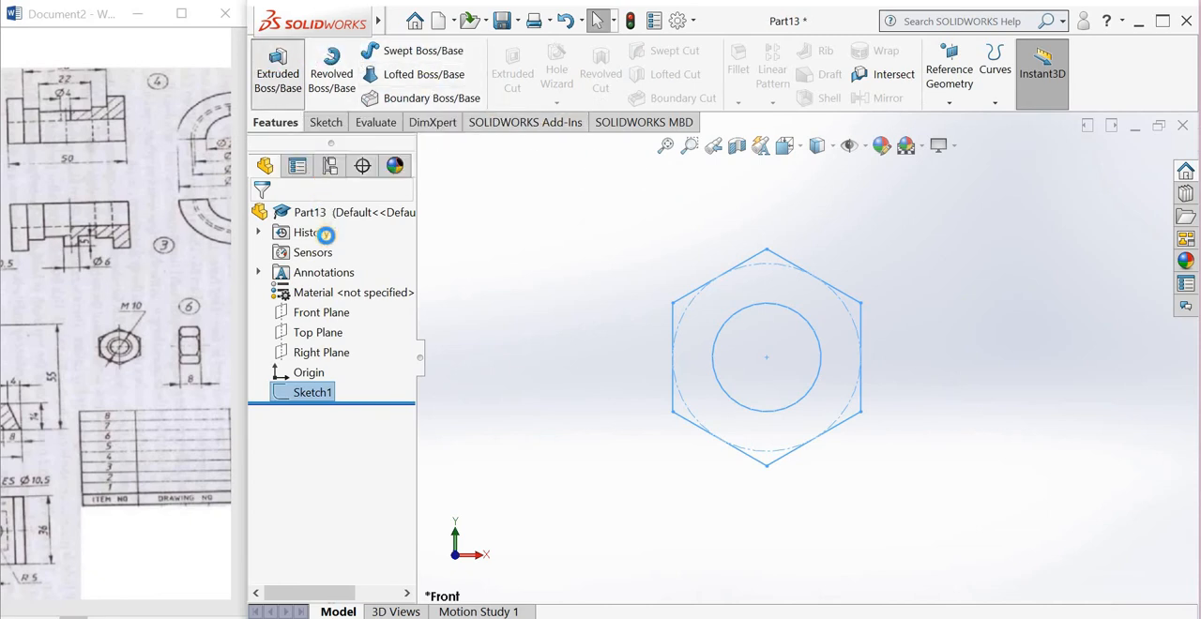
left_click(302, 313)
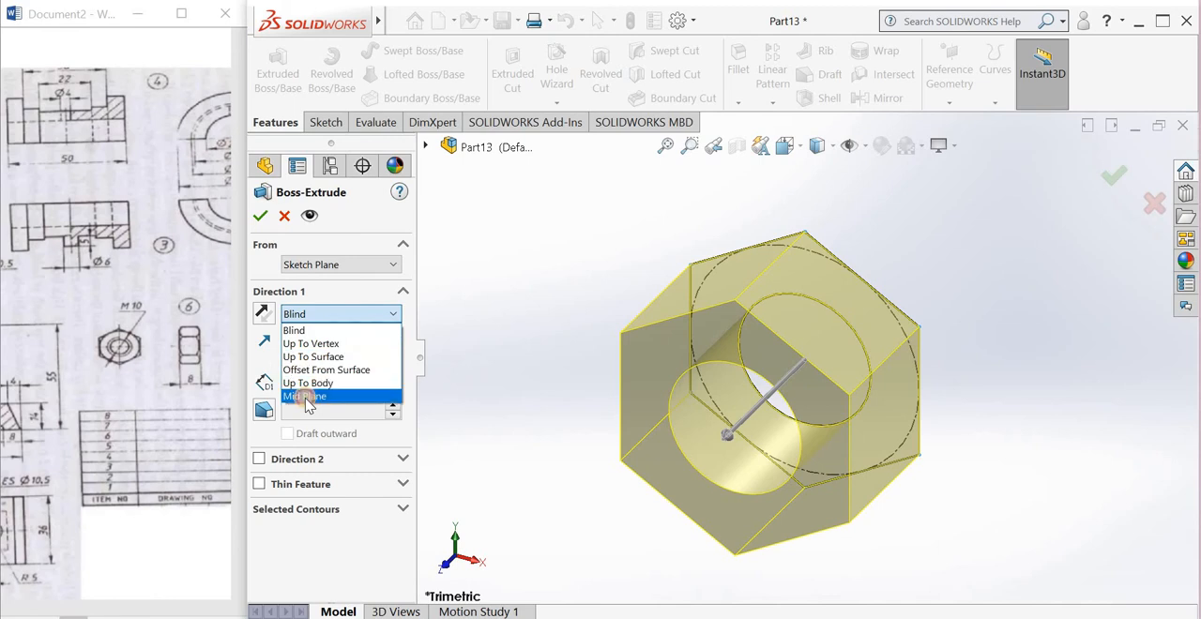
left_click(306, 397)
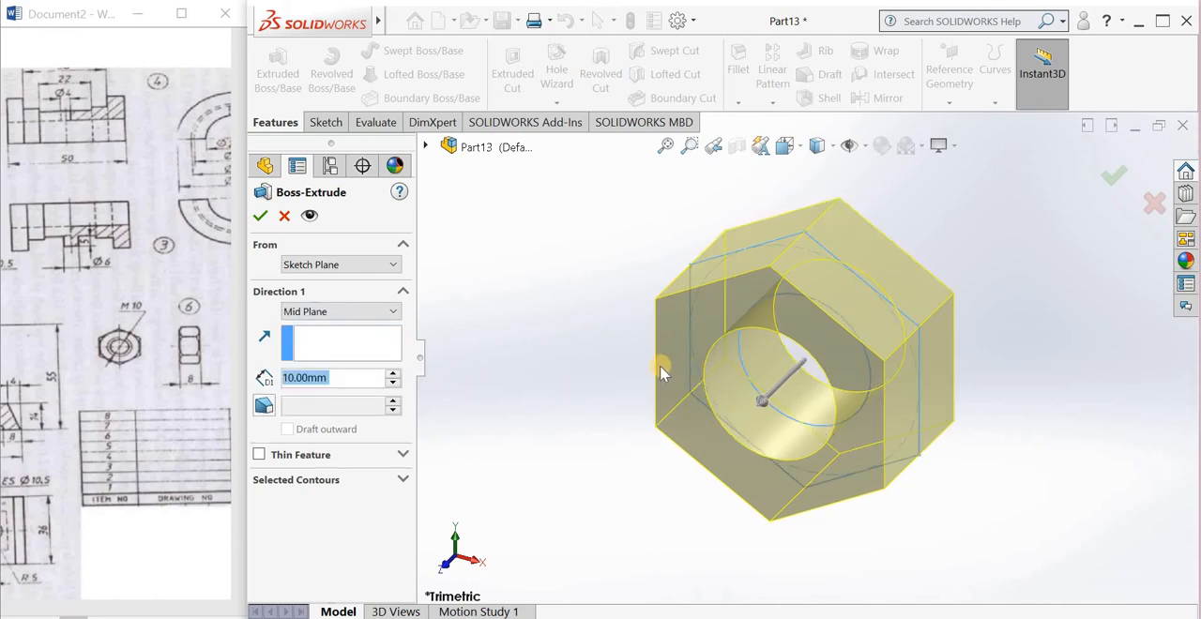
scroll(779, 365, "up", 3)
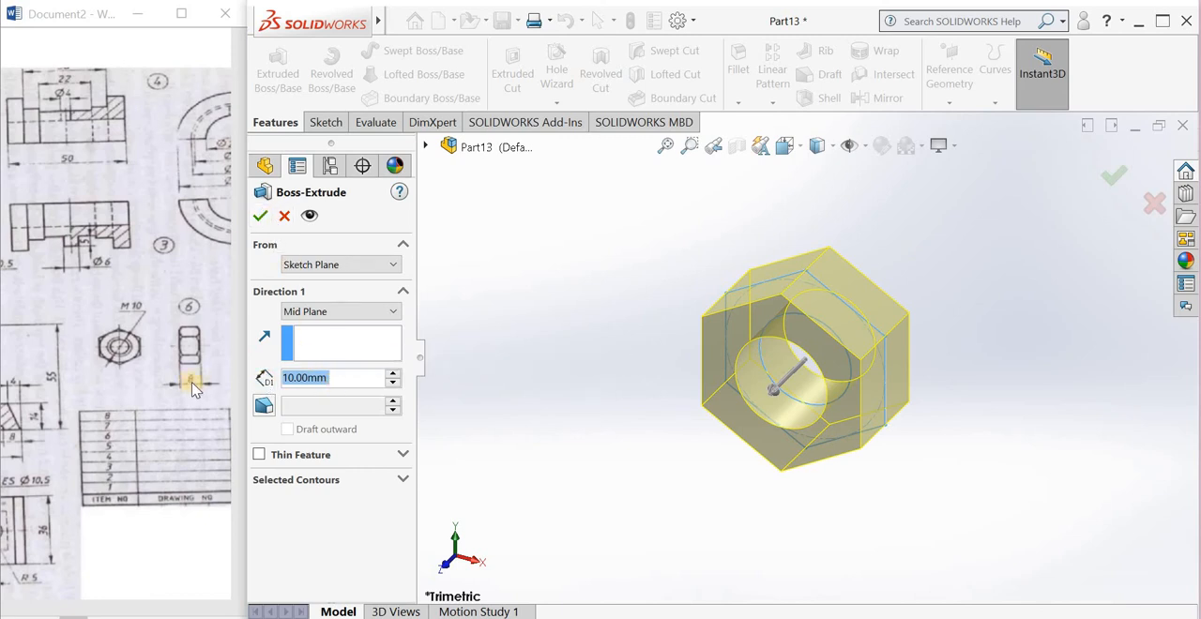
type("8")
left_click(261, 216)
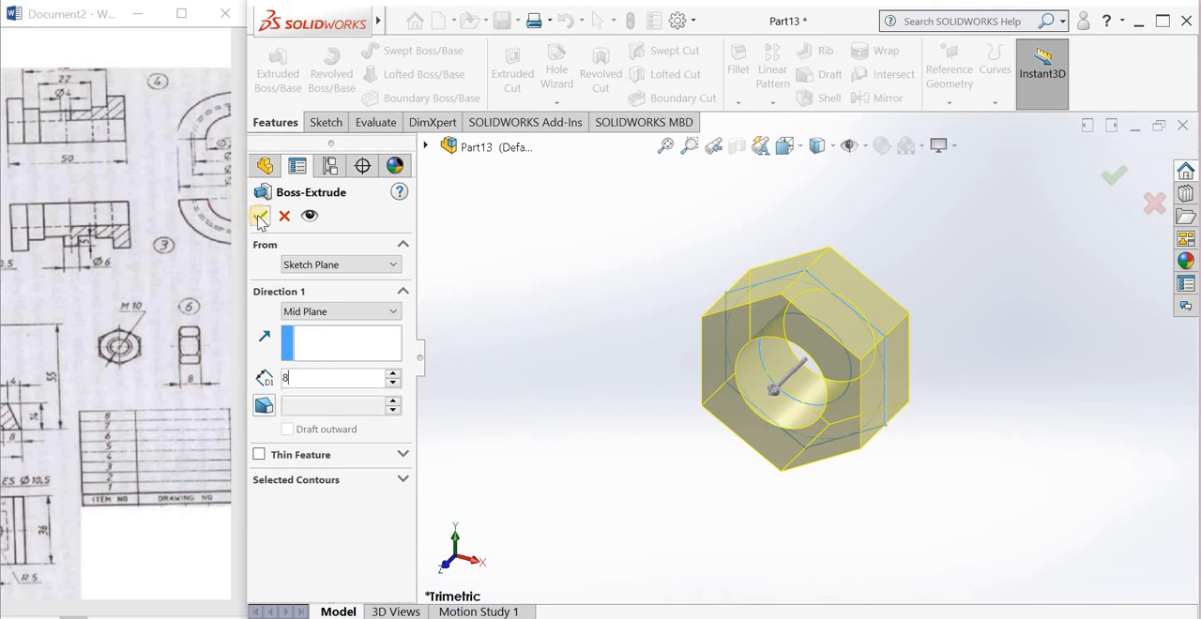
left_click(652, 428)
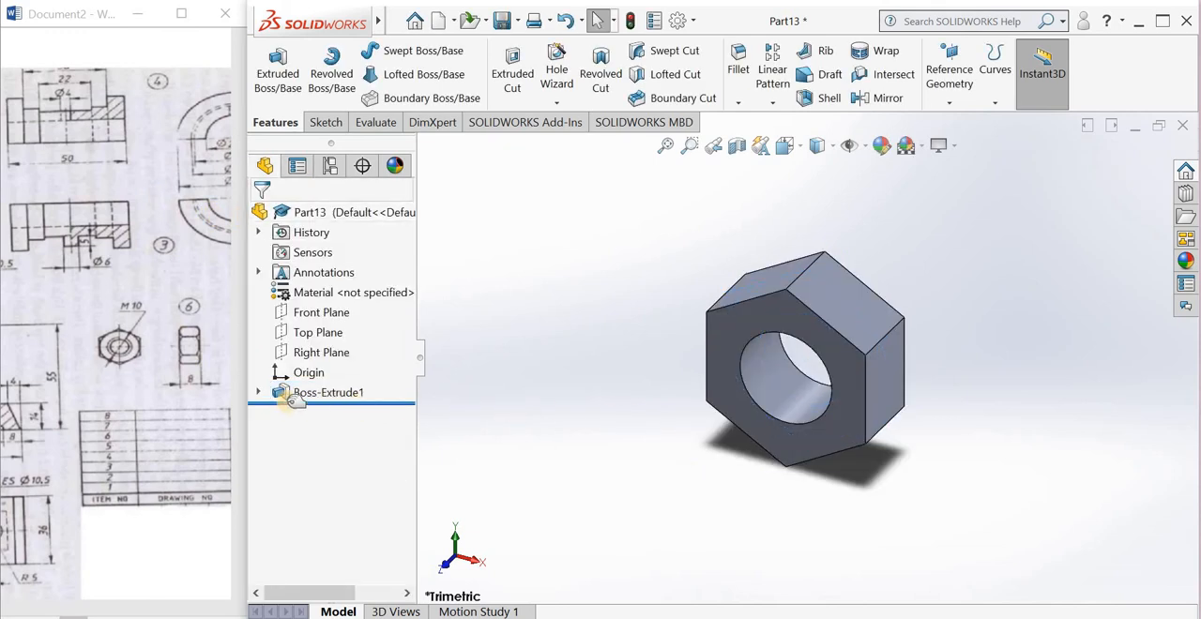
Step: Reopen the extrusion's profile sketch to review its dimensions and relations, and close it without changes
left_click(259, 392)
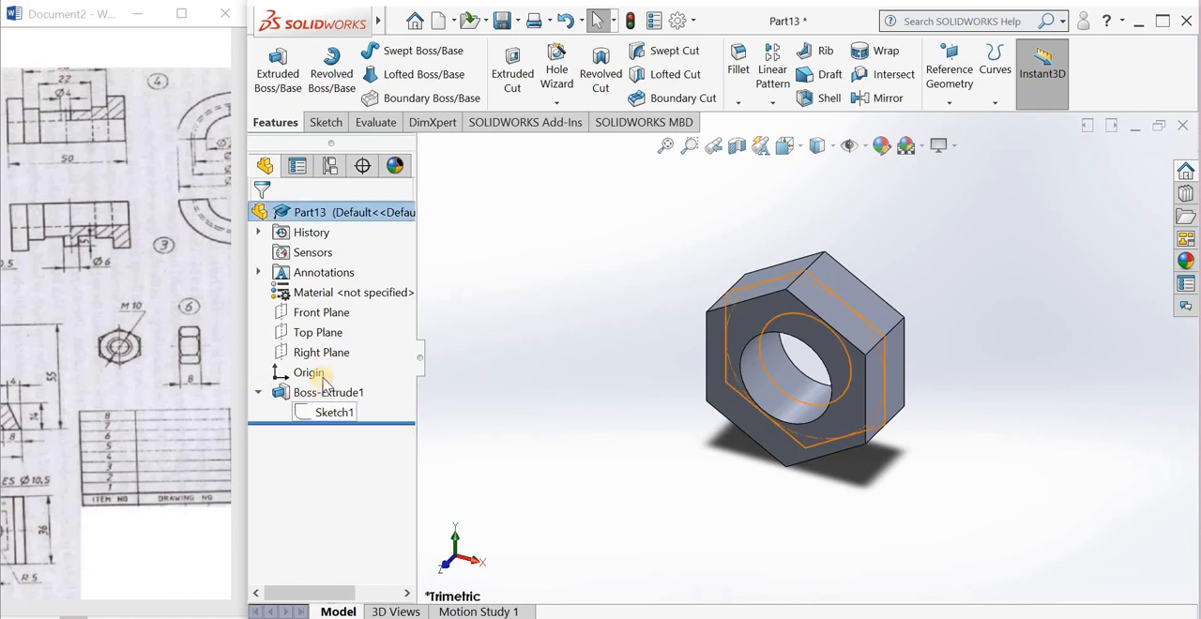
left_click(323, 393)
left_click(329, 364)
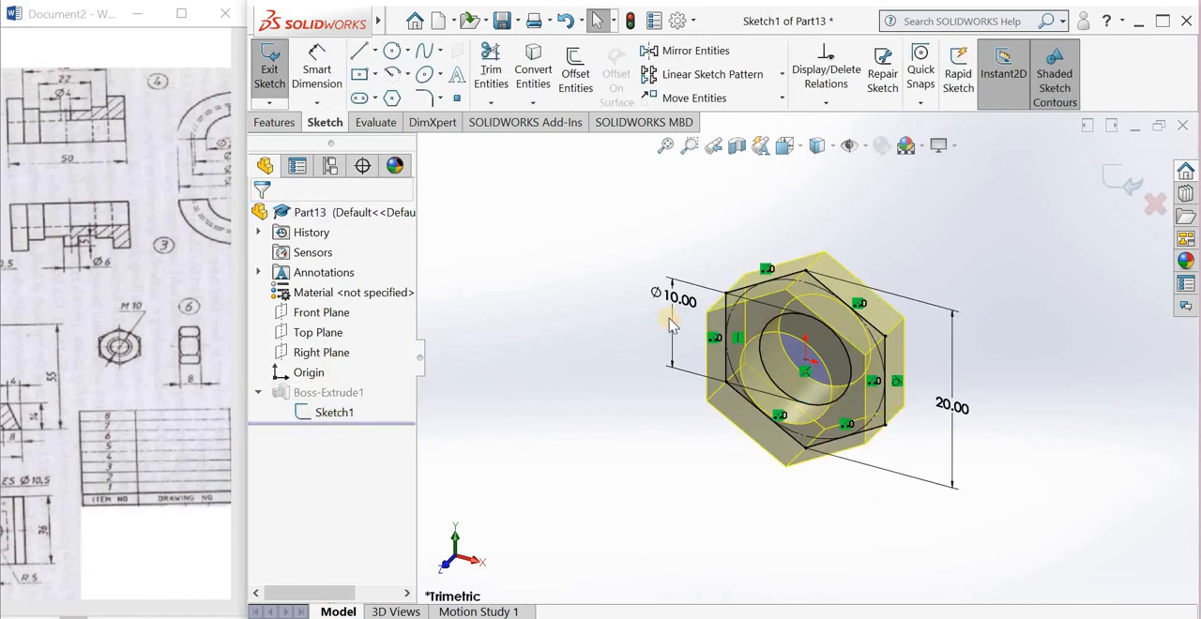
left_click(871, 225)
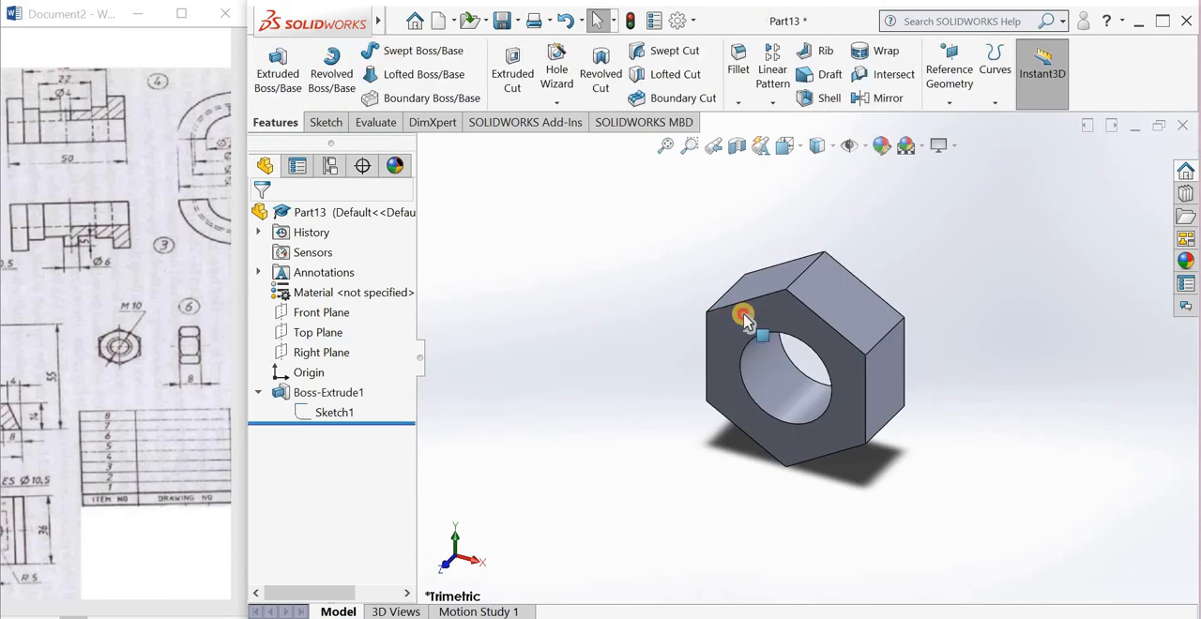
Step: Sketch a circle of about 8.66 mm radius on the nut's front face, centred on the origin and touching the hexagon sides
left_click(799, 298)
left_click(809, 274)
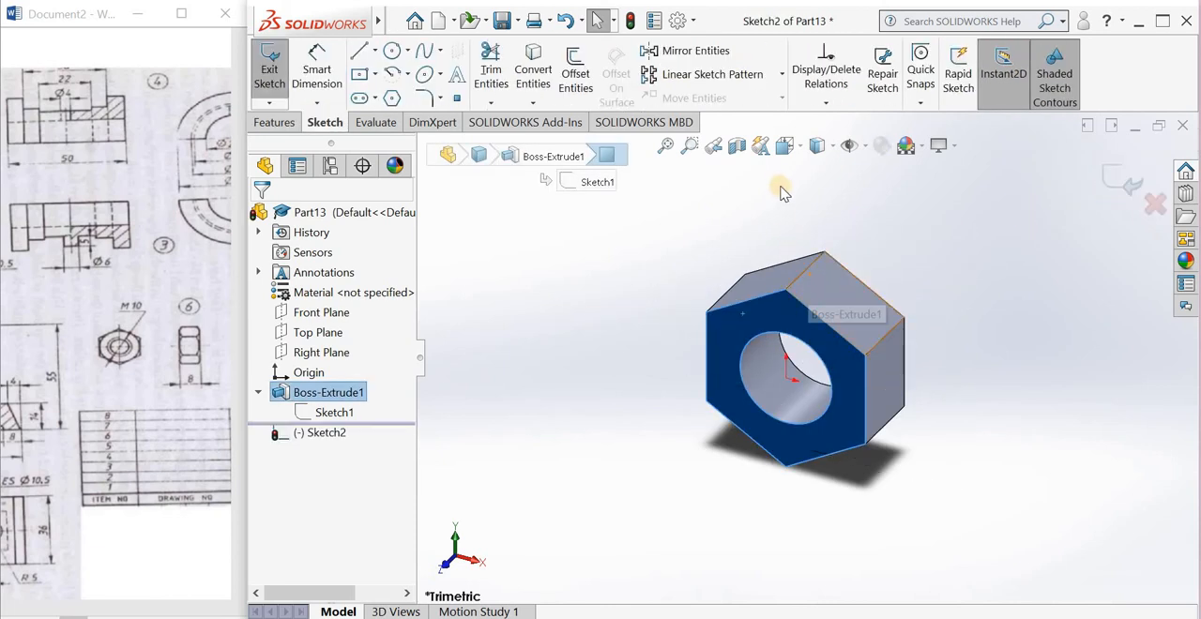
left_click(785, 146)
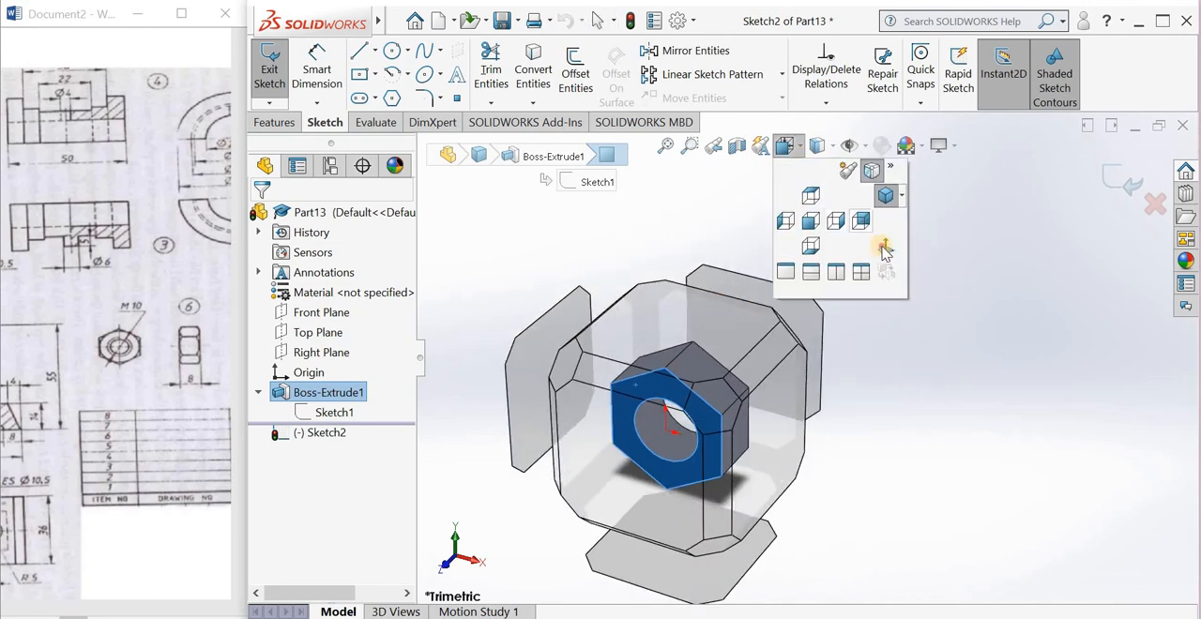
left_click(884, 238)
left_click(394, 53)
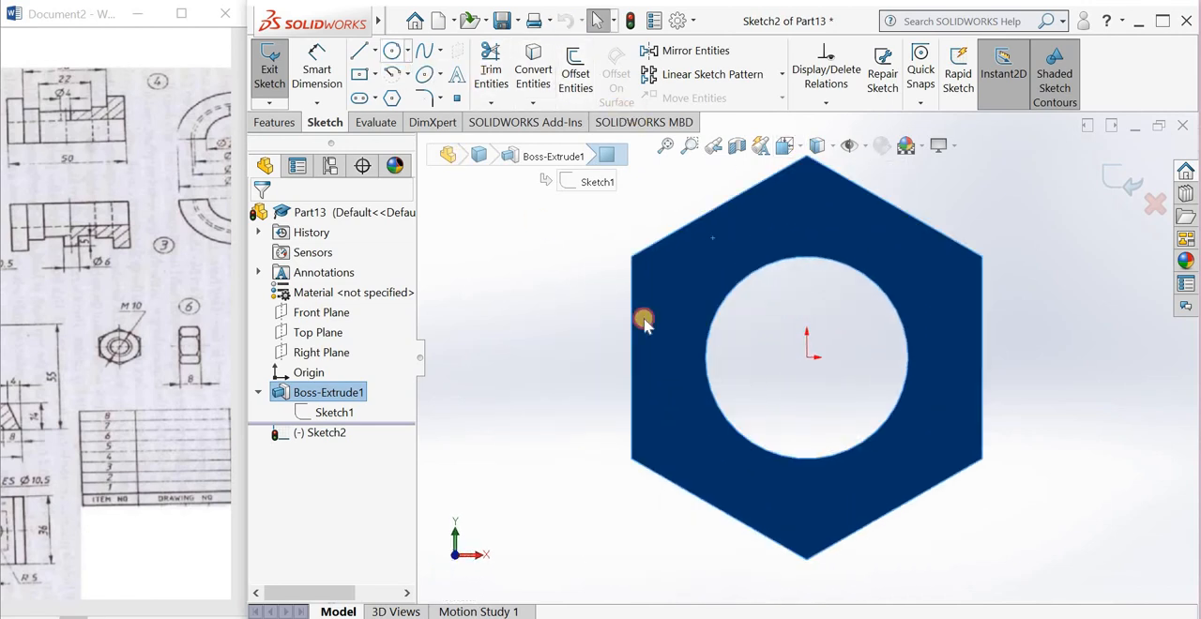
left_click(807, 357)
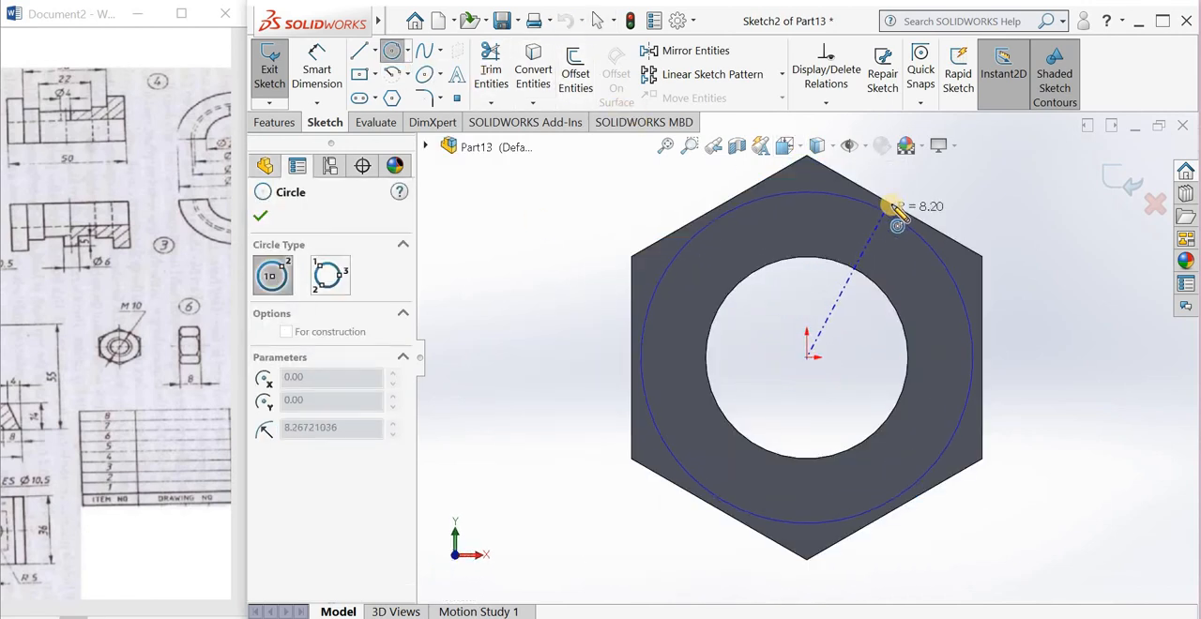
left_click(916, 207)
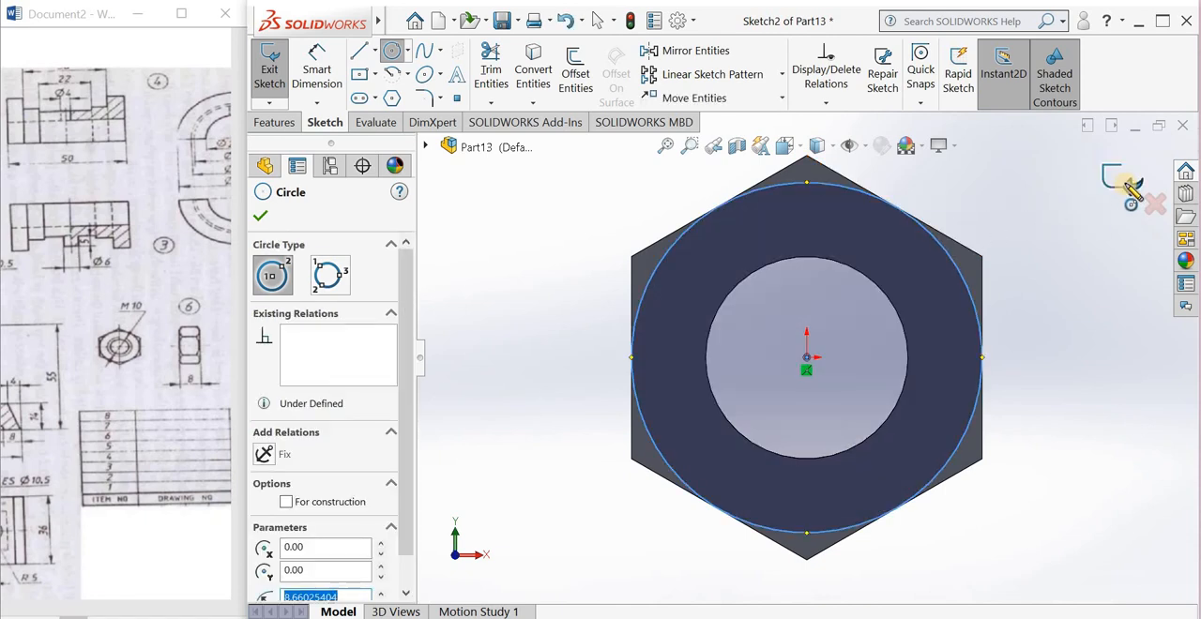
left_click(1125, 183)
Step: Cut-extrude the circle 8 mm blind with the side to cut flipped and a 60° draft to chamfer the nut's front corners
middle_click_drag(1038, 348, 1002, 400)
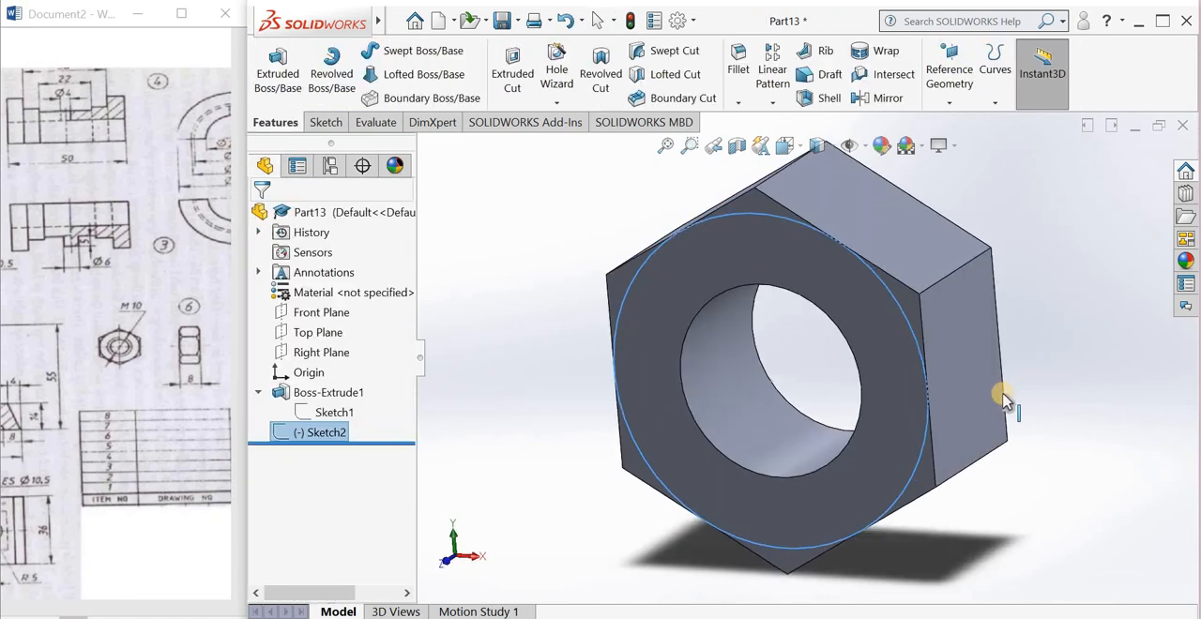
scroll(1002, 399, "up", 3)
left_click(529, 62)
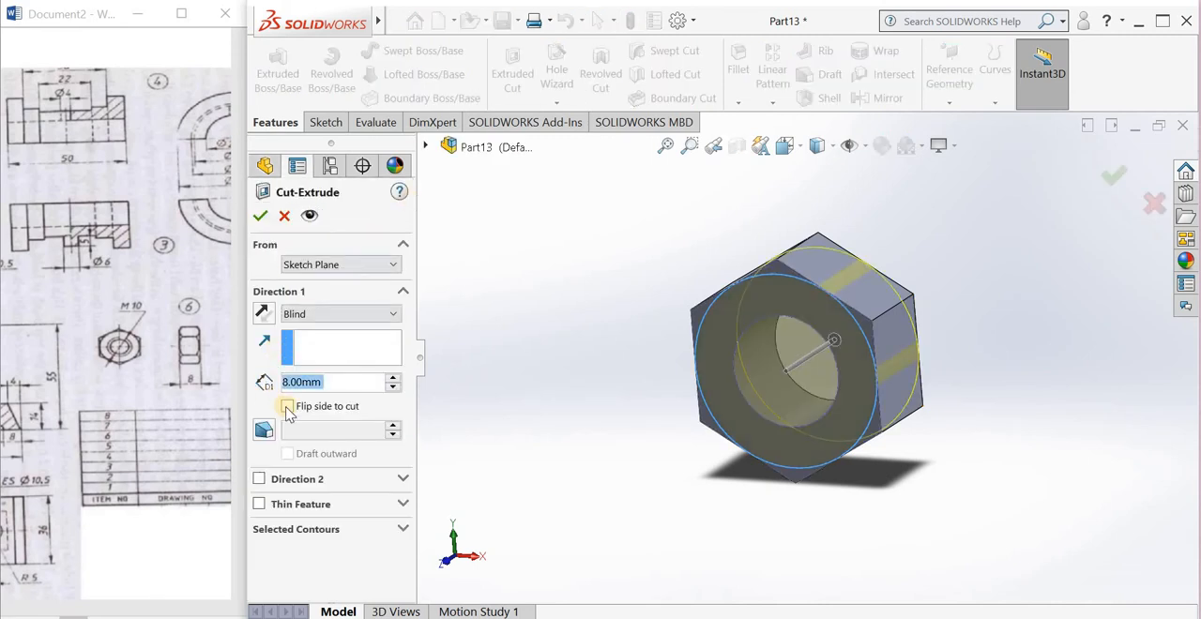
left_click(287, 405)
left_click(263, 429)
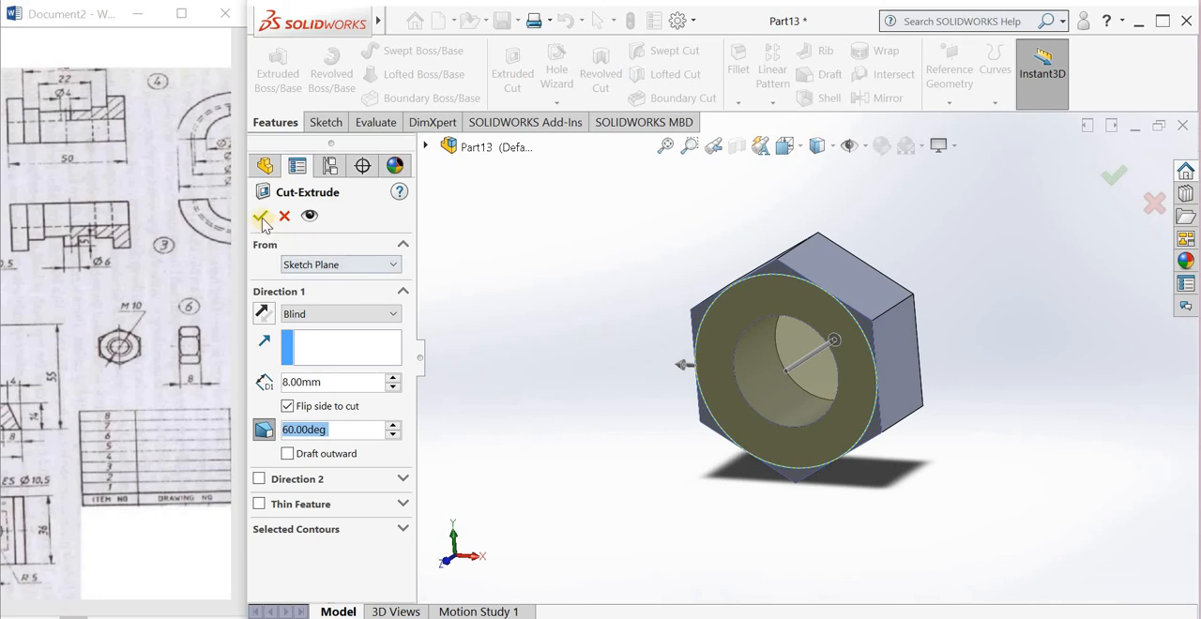
key("Return")
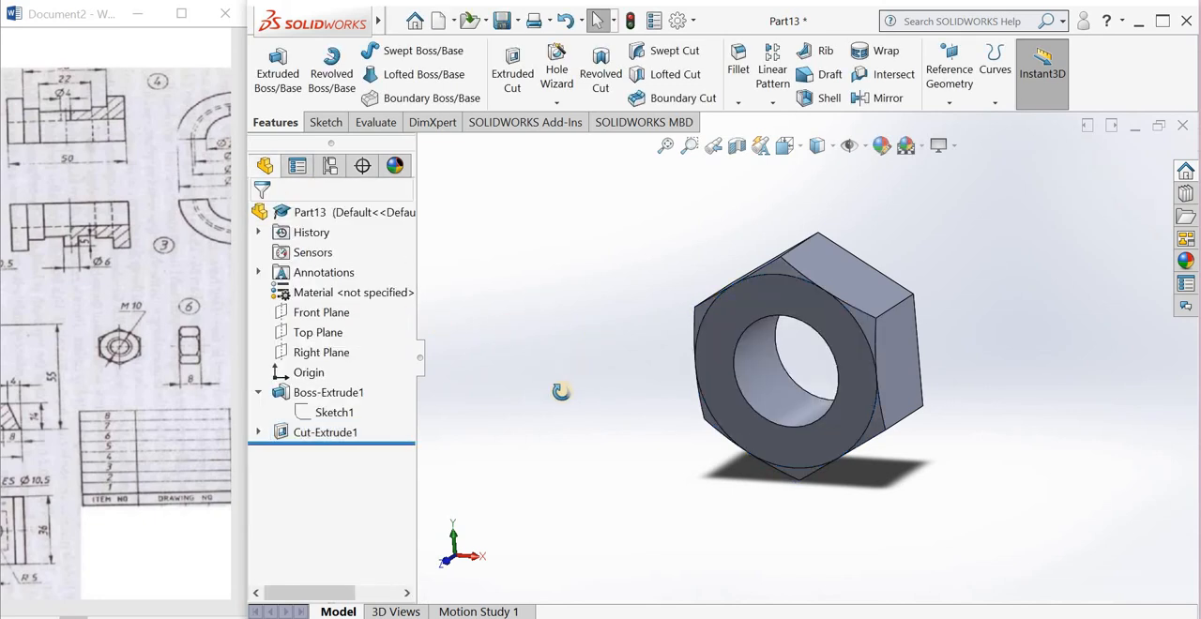
Step: Mirror the corner chamfer cut about the Front Plane onto the nut's other side
middle_click_drag(554, 419, 553, 423)
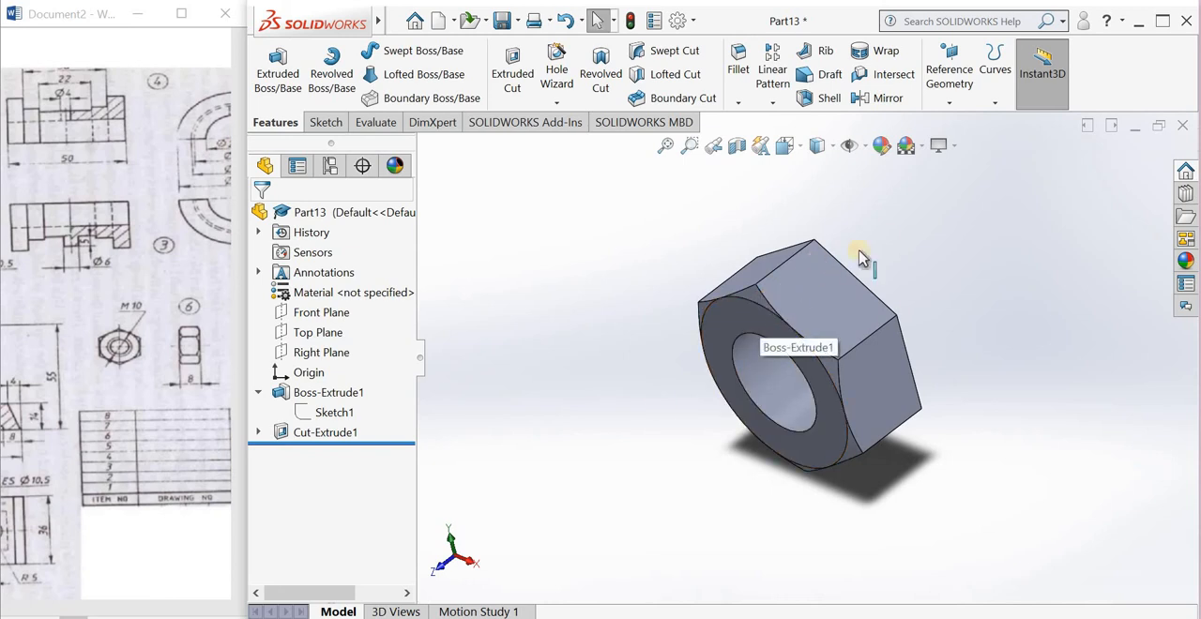
scroll(882, 229, "down", 2)
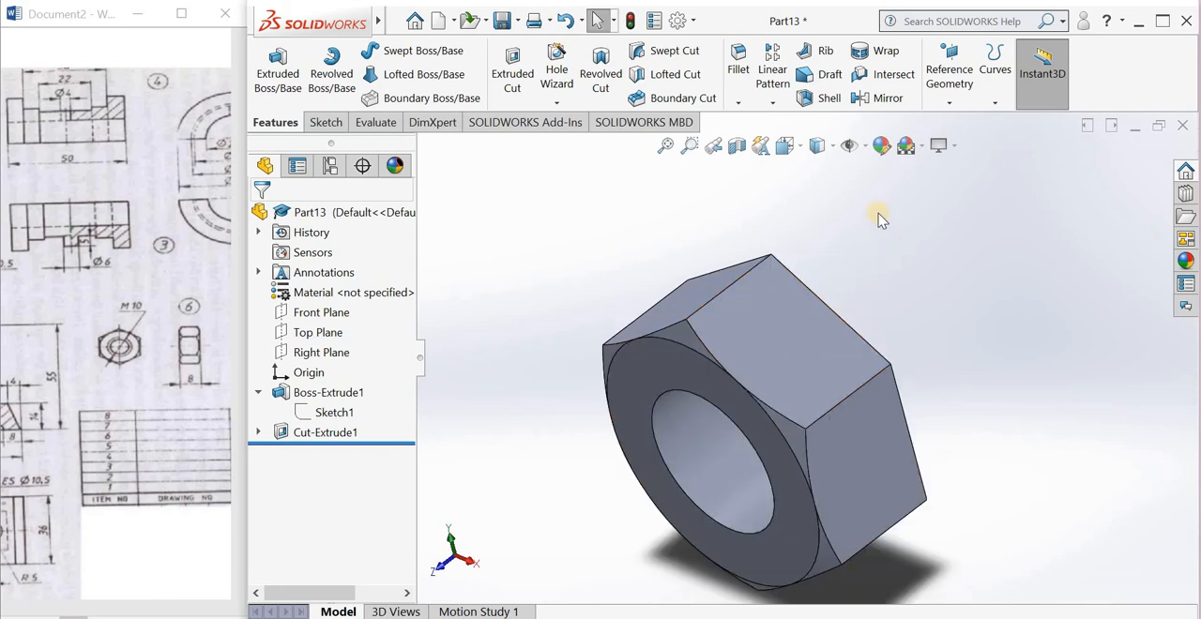
left_click(879, 101)
left_click(309, 323)
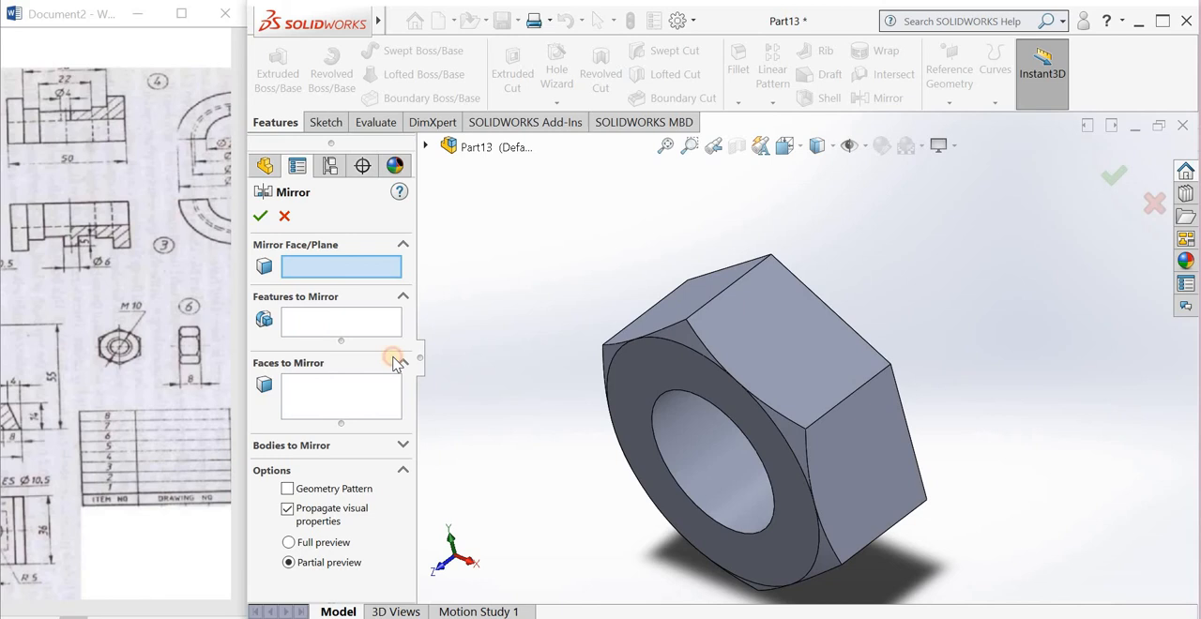
left_click(683, 334)
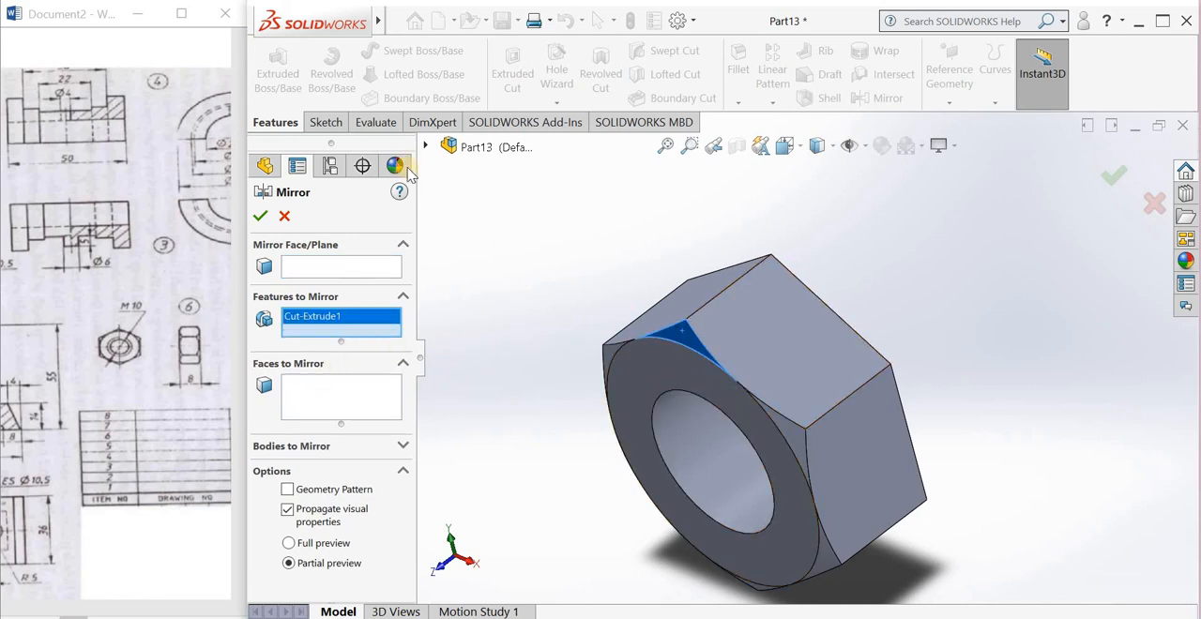
left_click(426, 146)
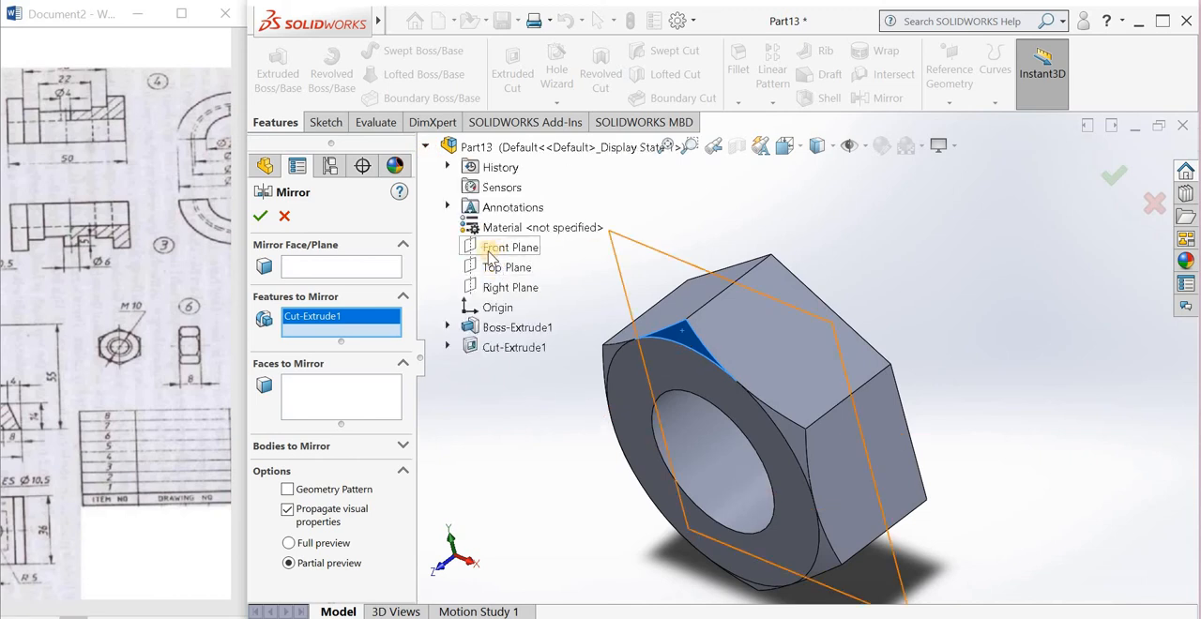
left_click(345, 266)
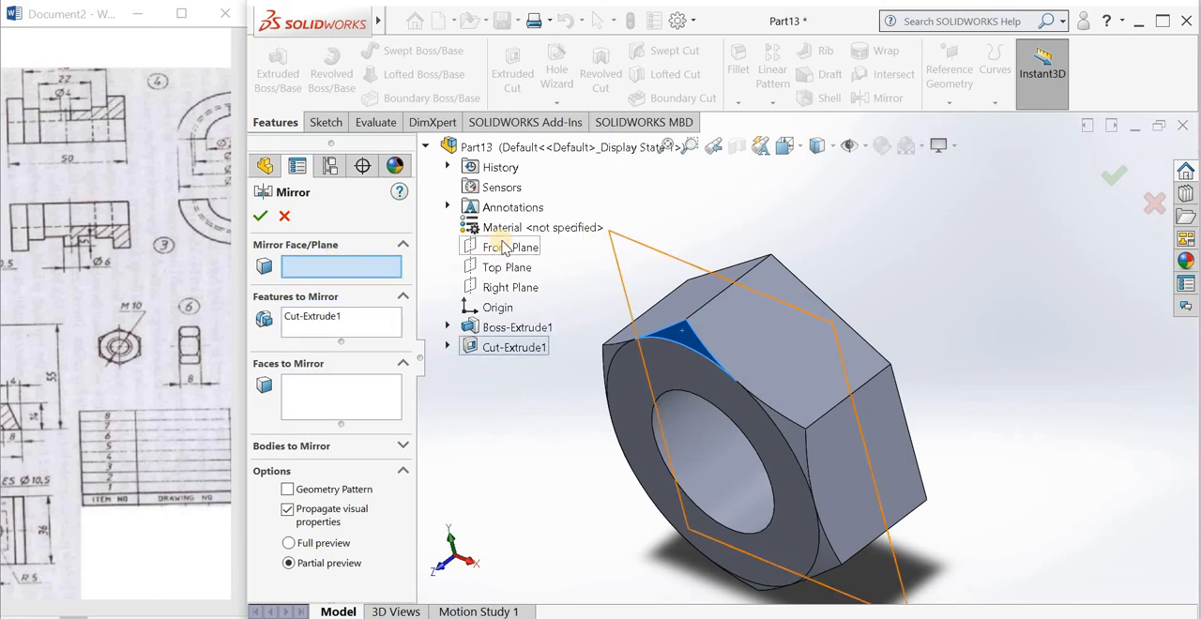
left_click(507, 248)
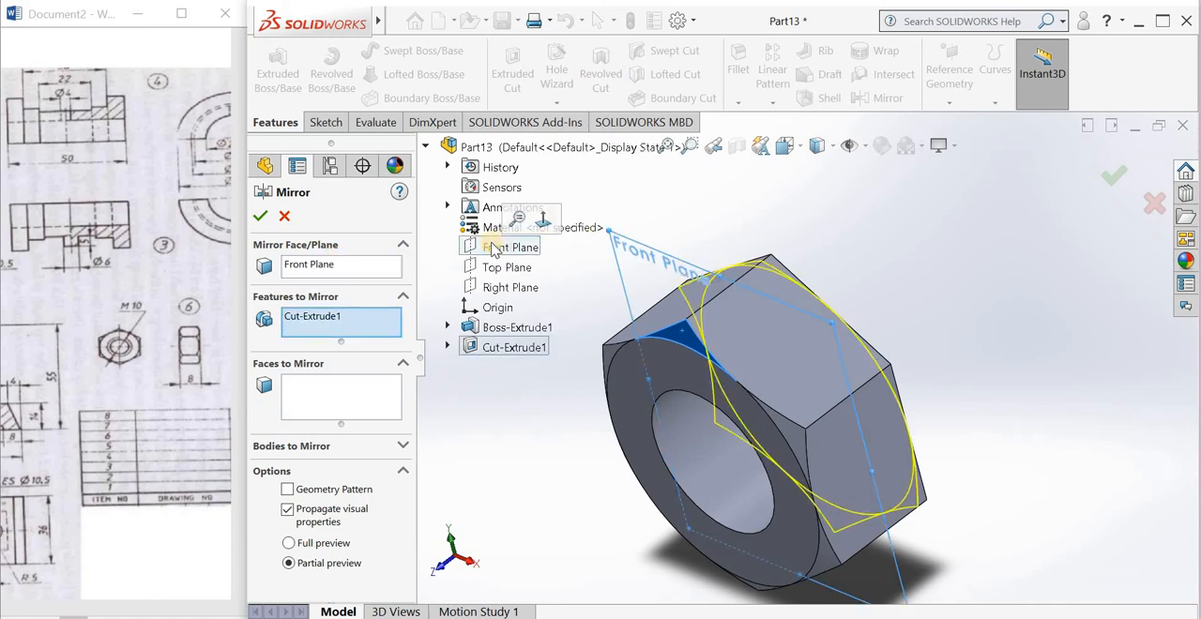
left_click(262, 217)
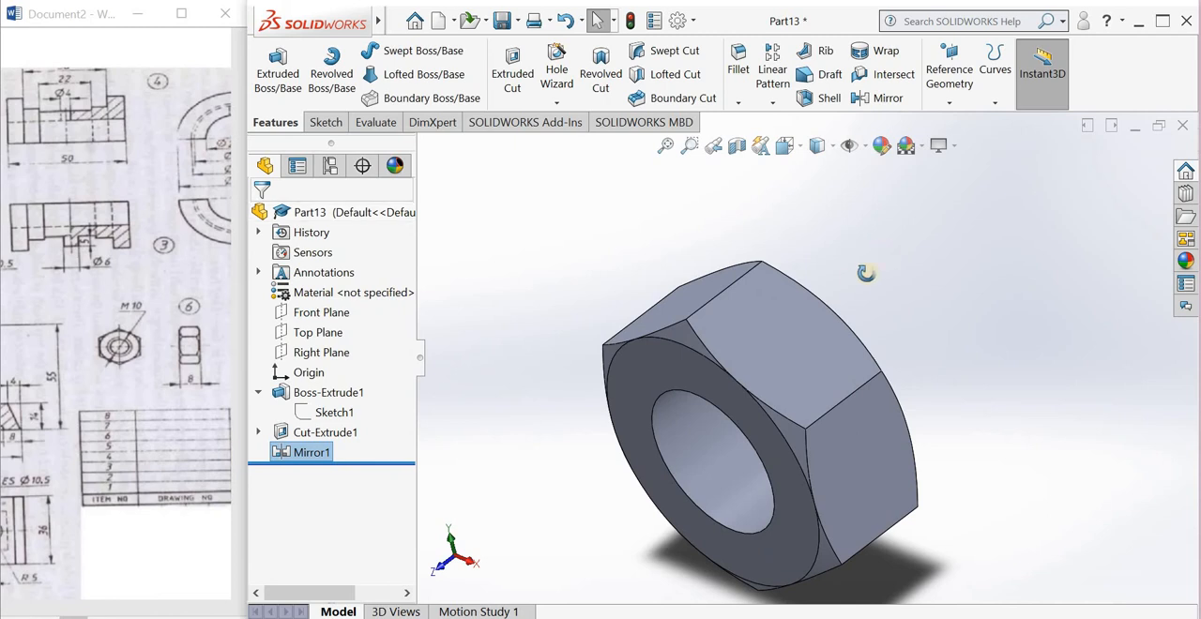
Step: Start a Thread feature and locate it on the front circular edge of the nut's hole
middle_click_drag(863, 271, 908, 276)
scroll(634, 191, "up", 2)
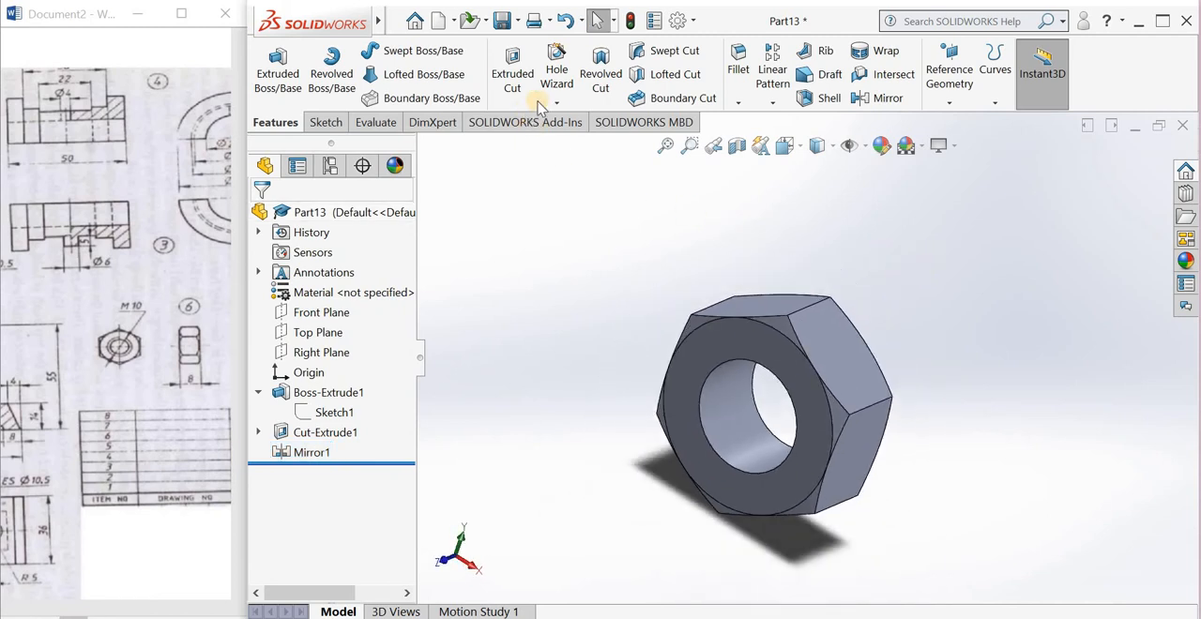
left_click(559, 104)
left_click(567, 166)
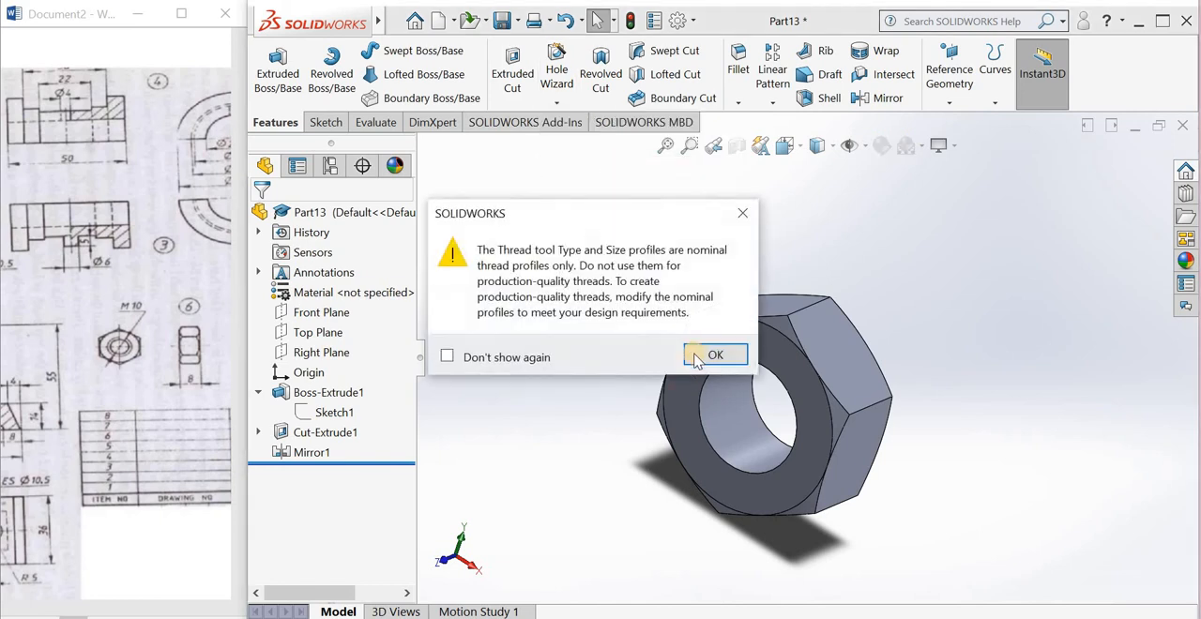
left_click(697, 352)
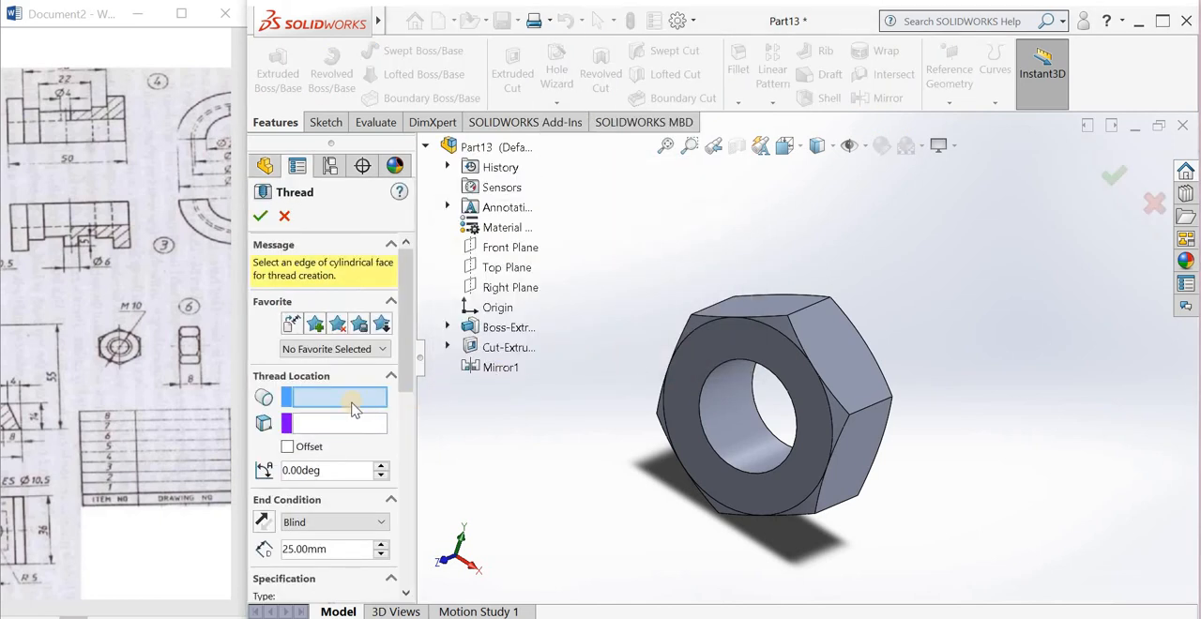
left_click(725, 361)
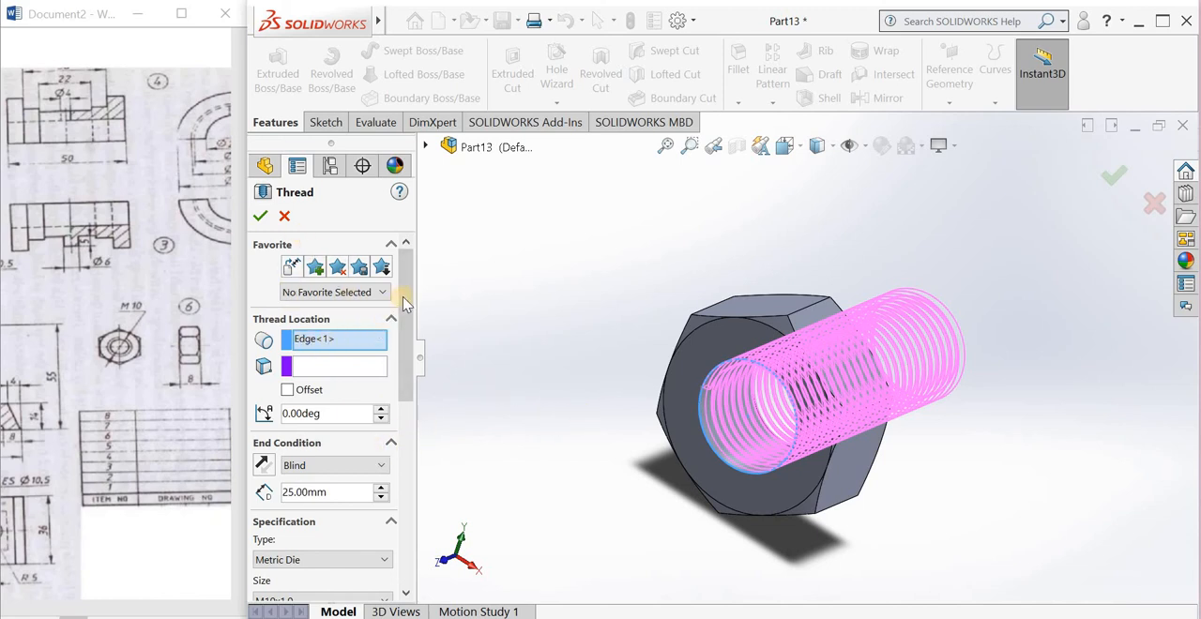
Step: Set the thread type to Metric Tap, keeping size M10x1.0 with the cut method, and create the thread
left_click_drag(401, 339, 315, 379)
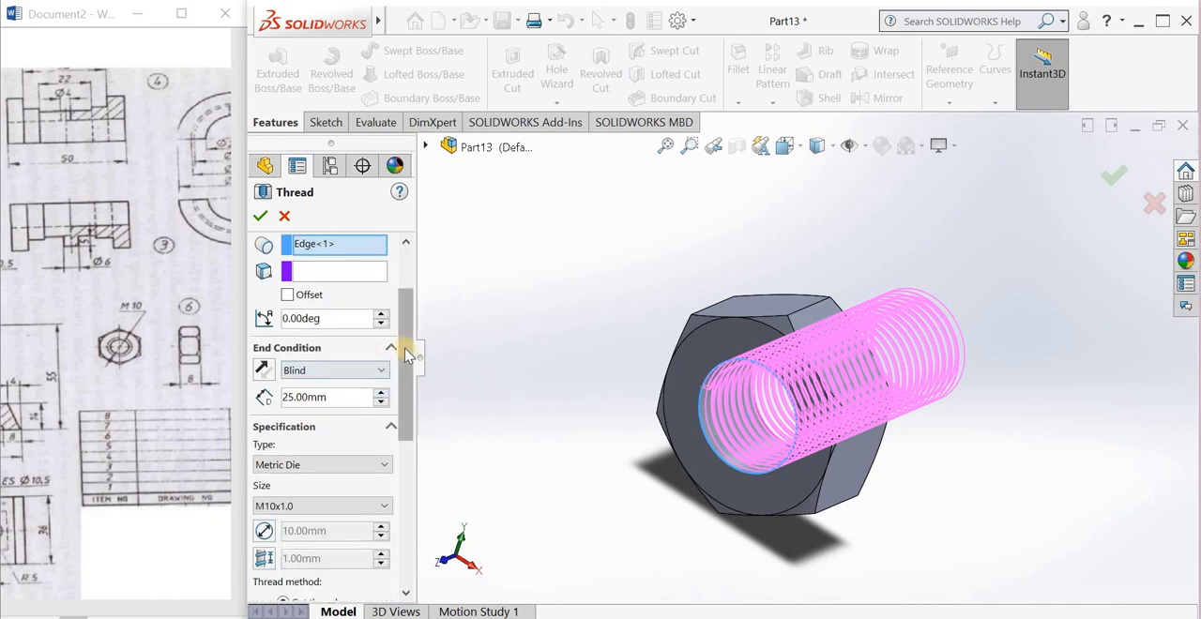
left_click_drag(405, 353, 401, 423)
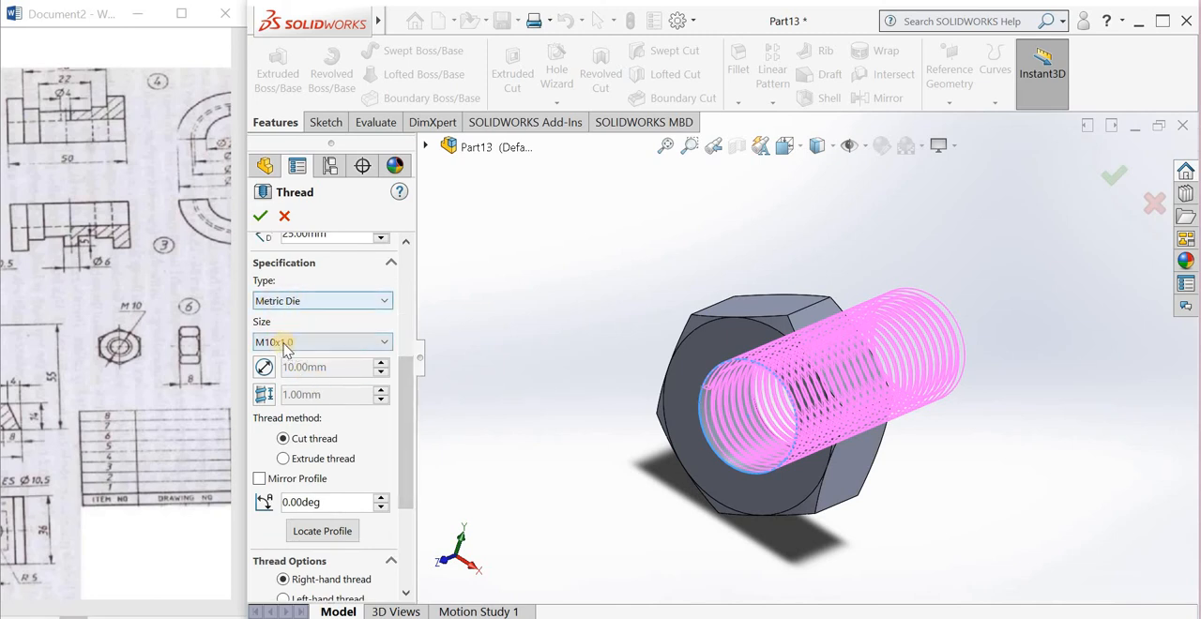
left_click(298, 302)
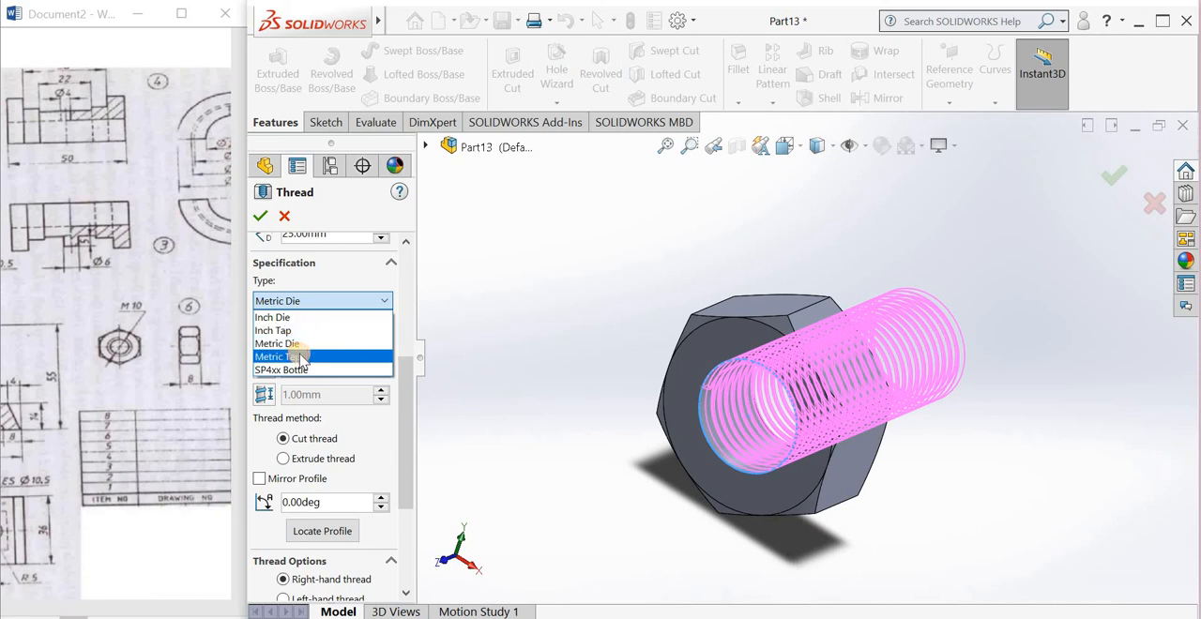
left_click(294, 355)
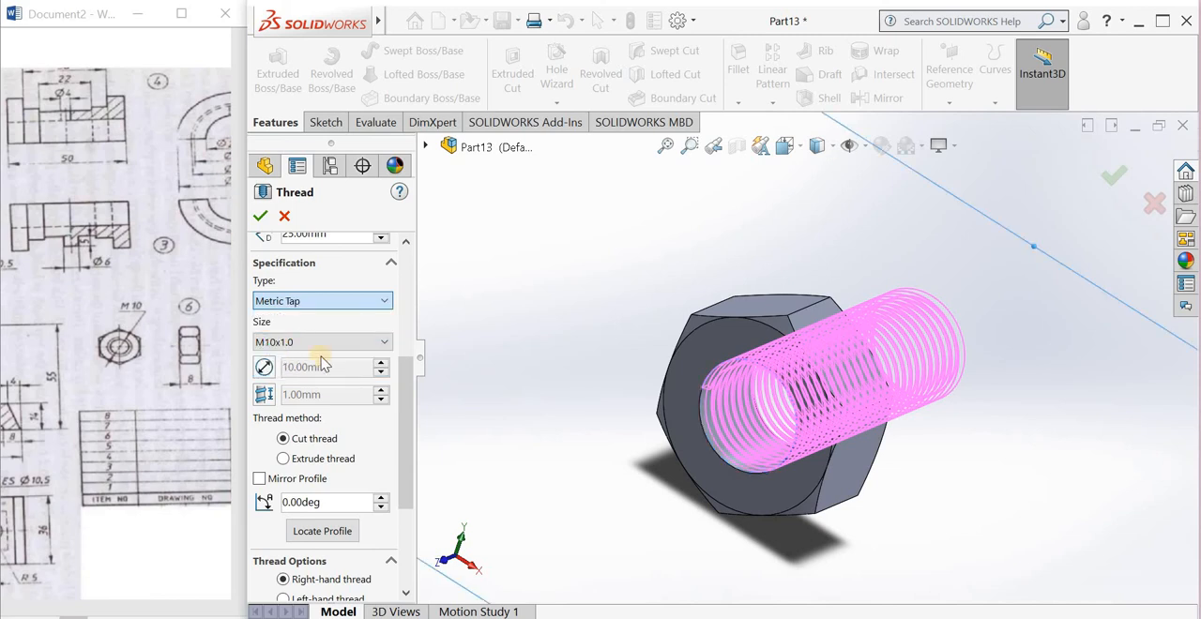
left_click_drag(404, 413, 404, 437)
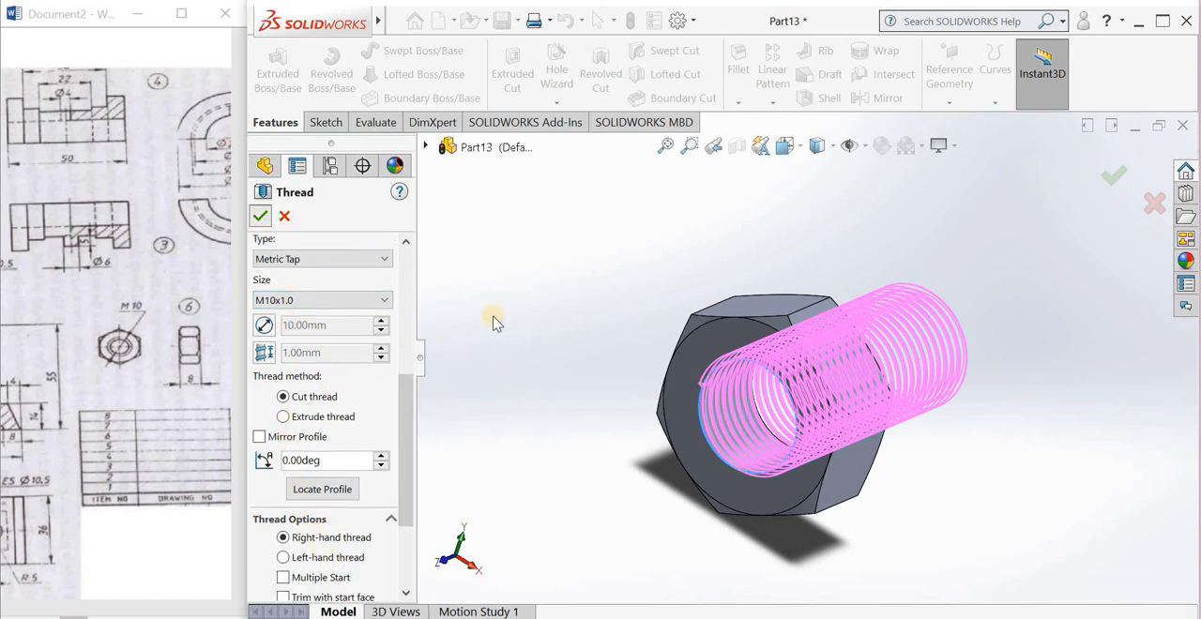
Step: Inspect the threaded hole of the nut and reopen its thread feature for editing
middle_click_drag(541, 345, 779, 351)
scroll(970, 241, "down", 2)
scroll(807, 384, "down", 5)
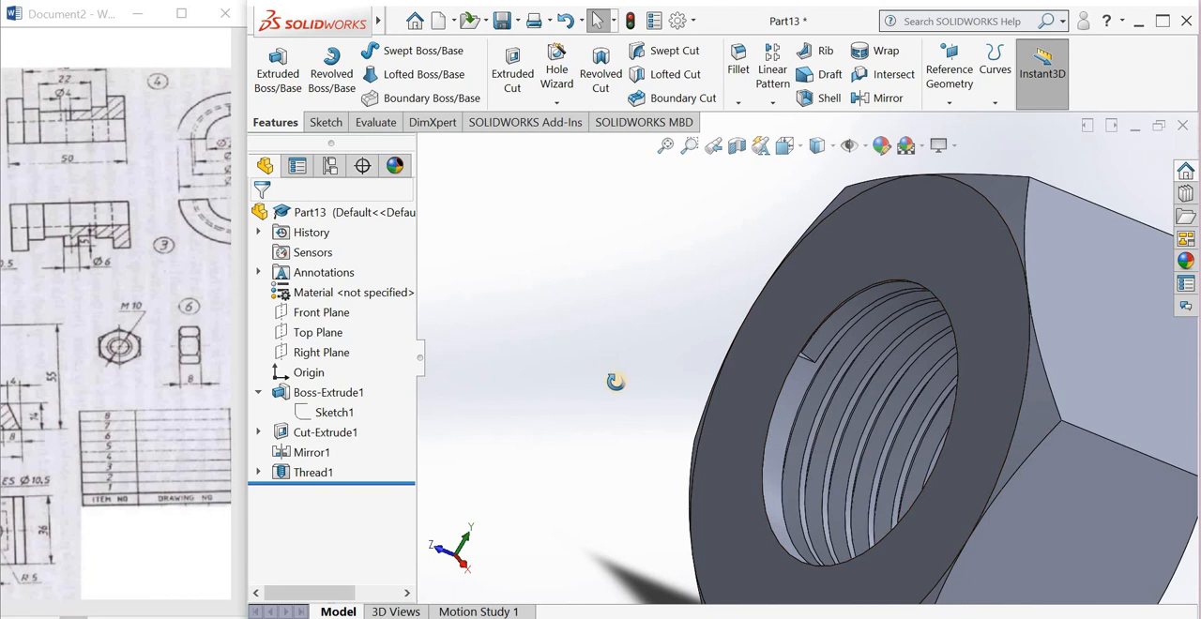
middle_click_drag(614, 382, 608, 391)
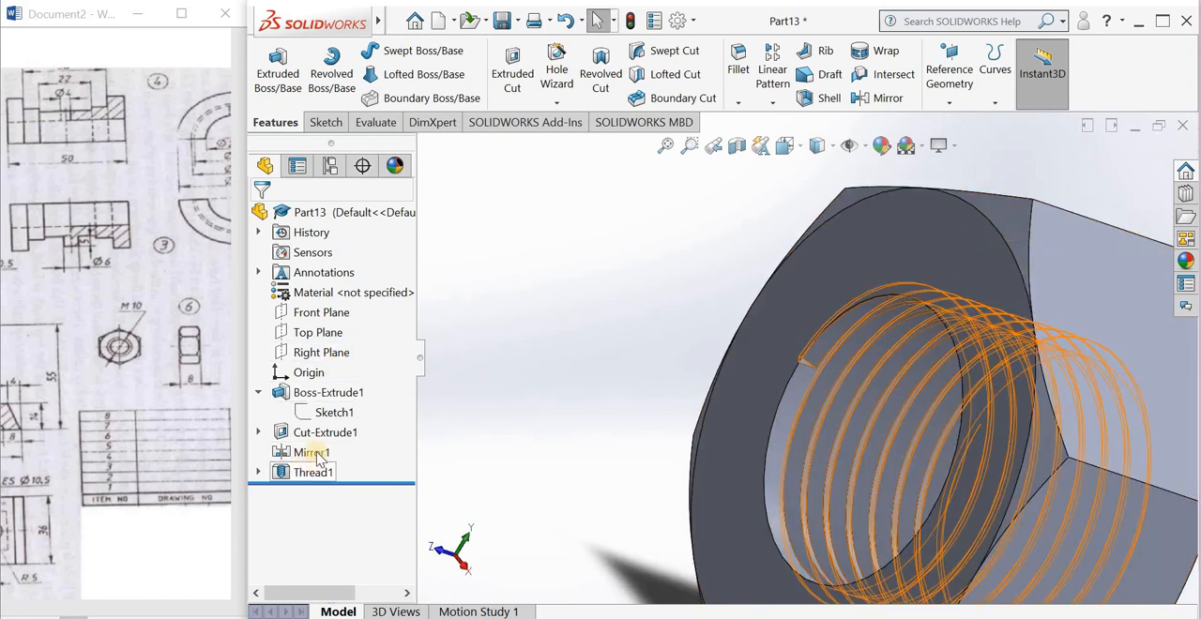
right_click(314, 472)
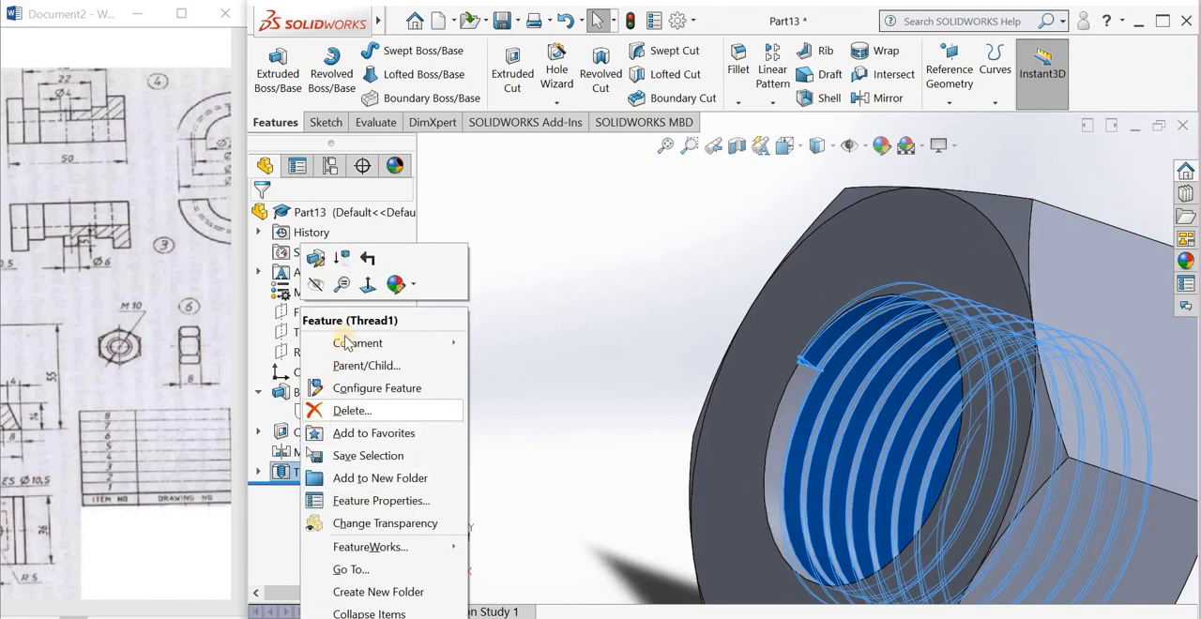
key("Escape")
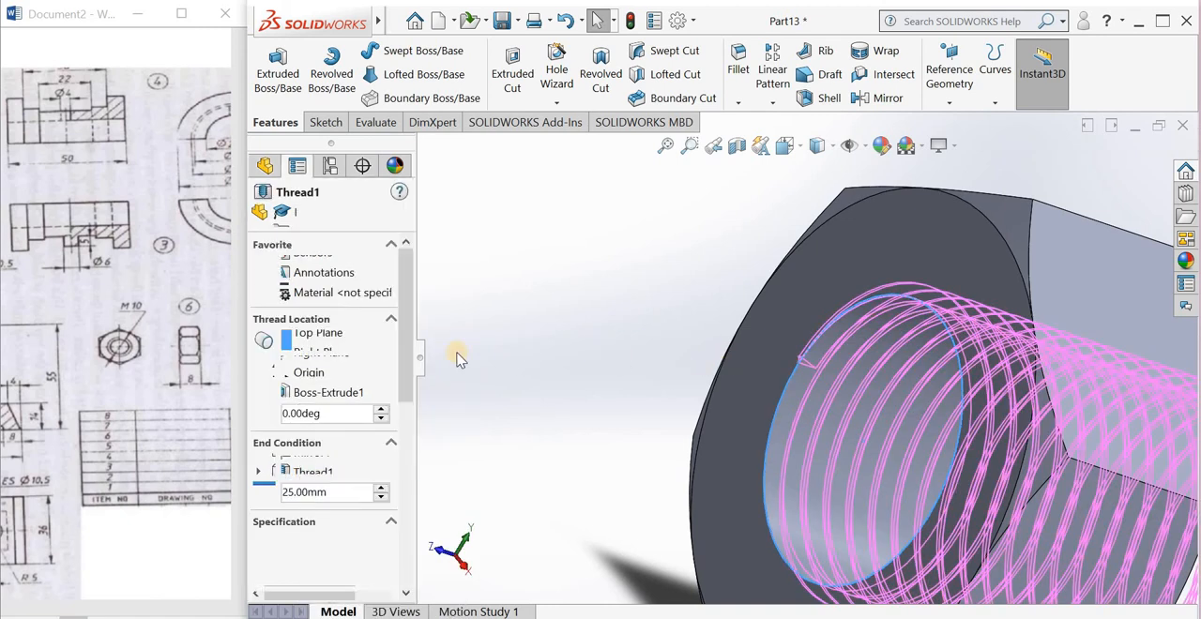
left_click(299, 389)
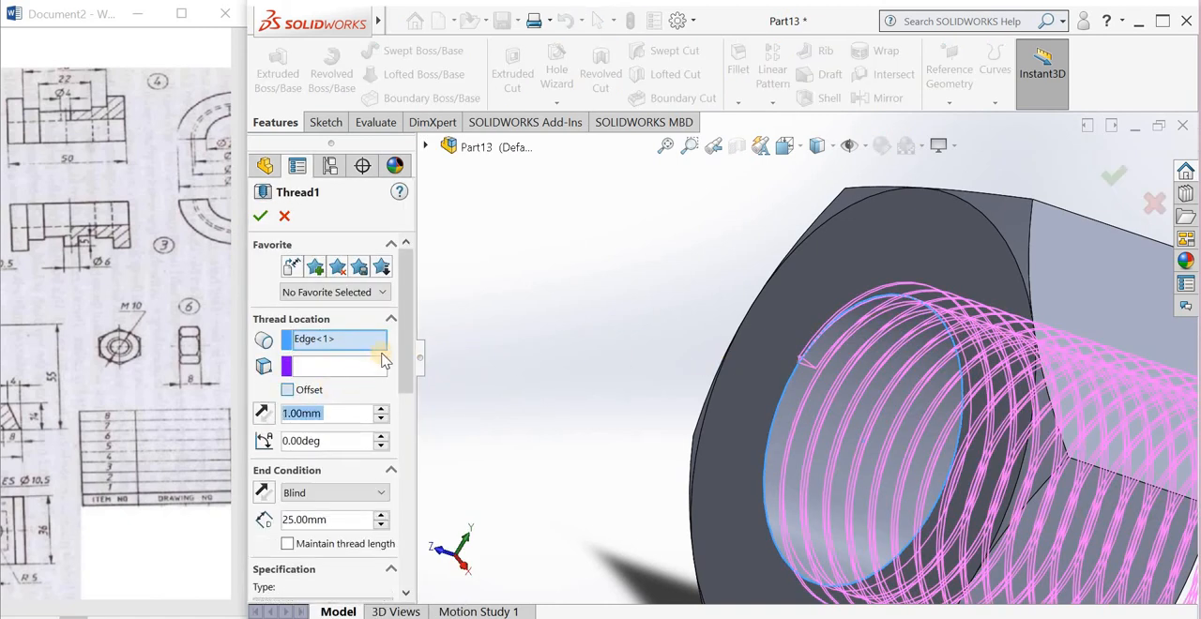
scroll(407, 356, "down", 2)
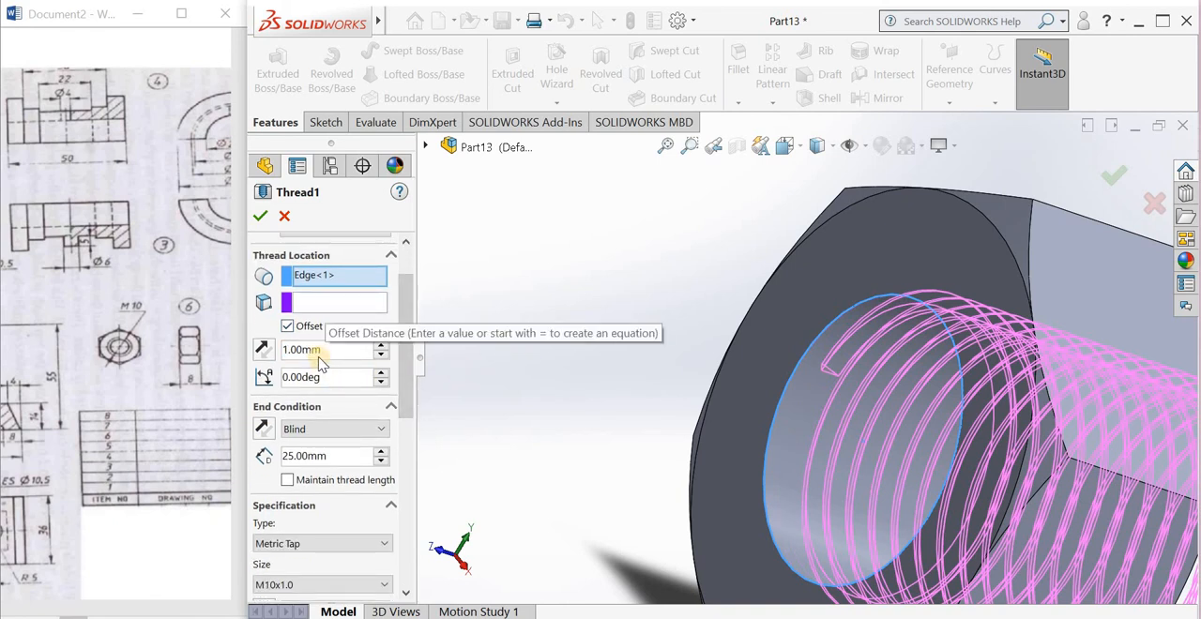
left_click(288, 326)
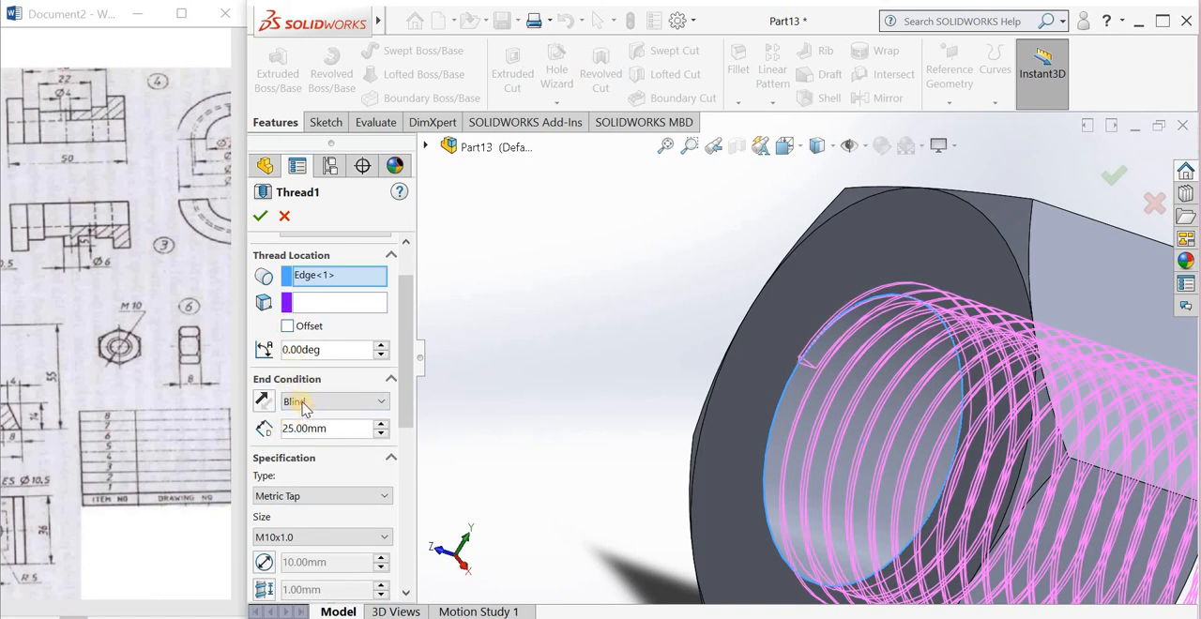
Step: Reverse the thread's blind direction and offset its start by 1 mm from the hole edge
left_click(267, 400)
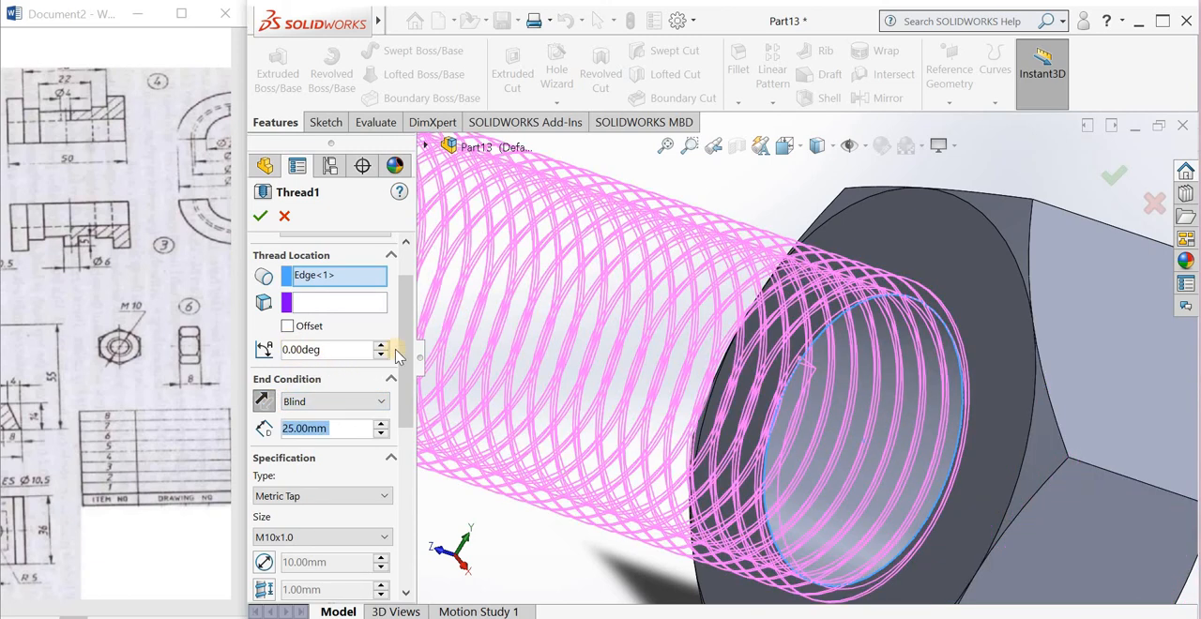
left_click(287, 325)
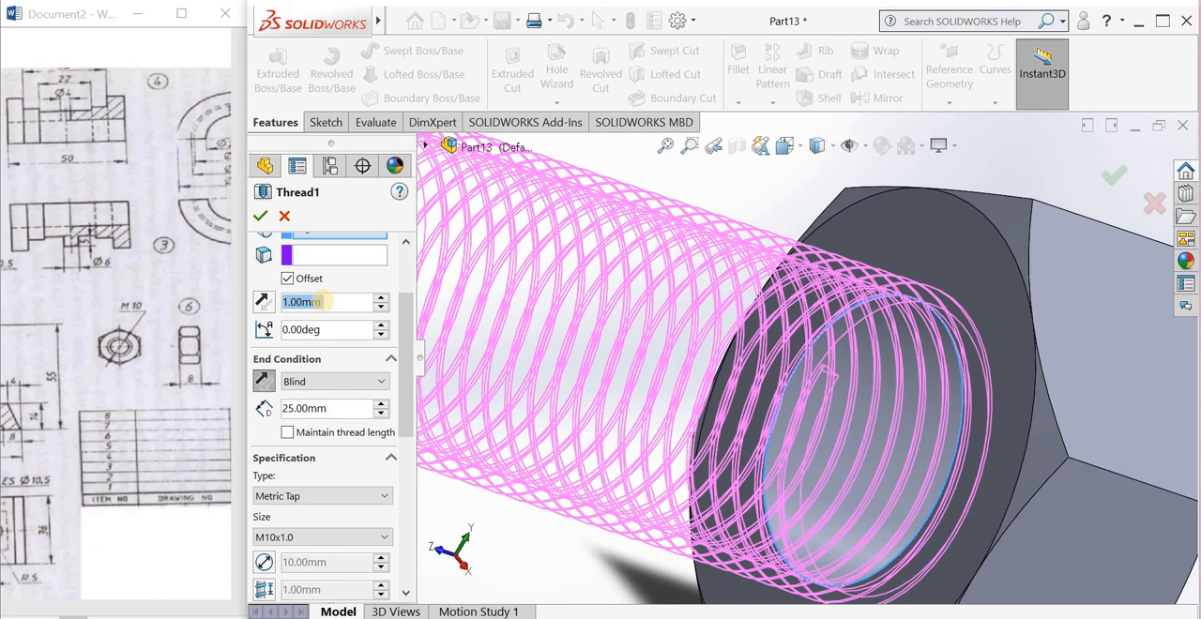
type("0")
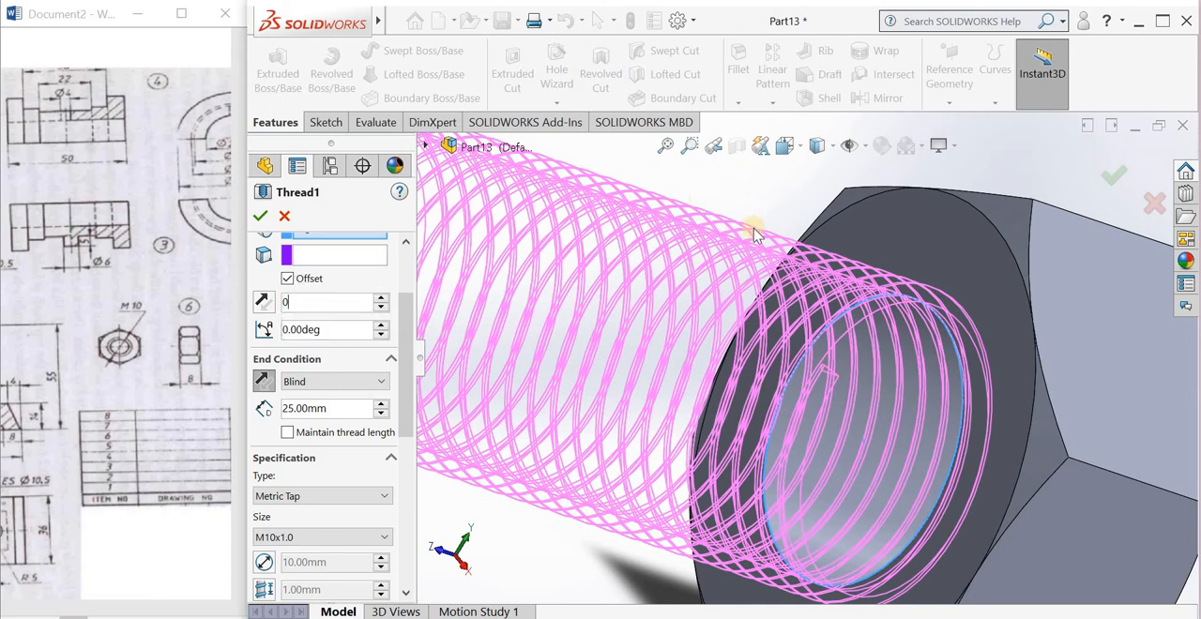
middle_click_drag(791, 340, 610, 341)
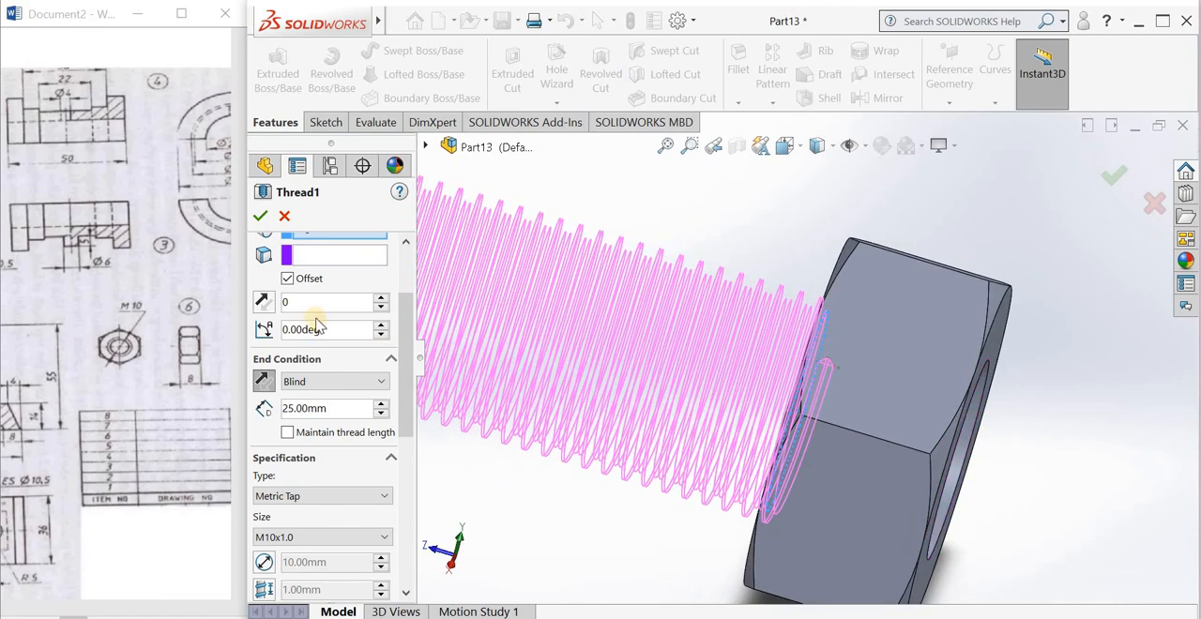
left_click(266, 309)
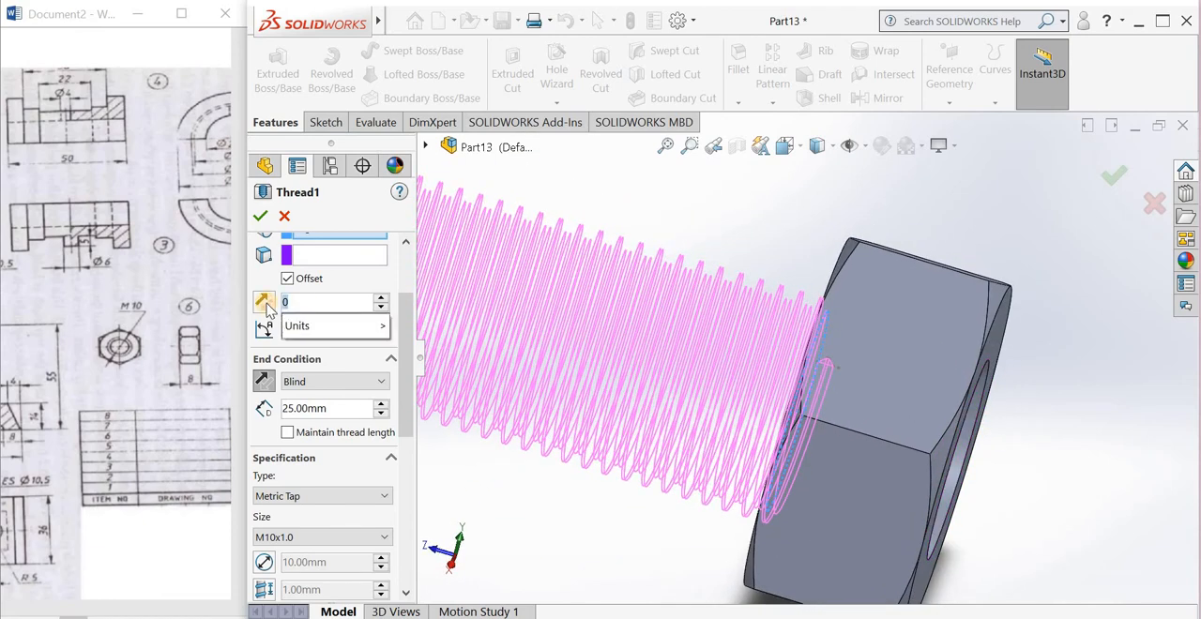
type("1")
left_click(622, 186)
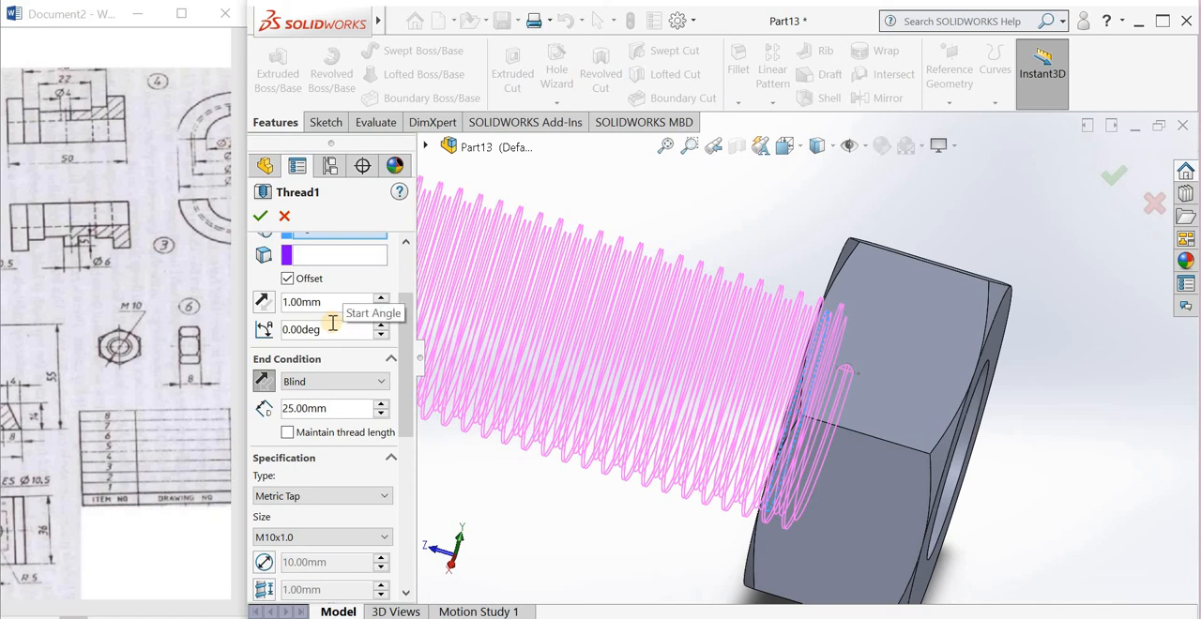
Step: Set the thread's start offset distance to 10 mm
left_click(320, 308)
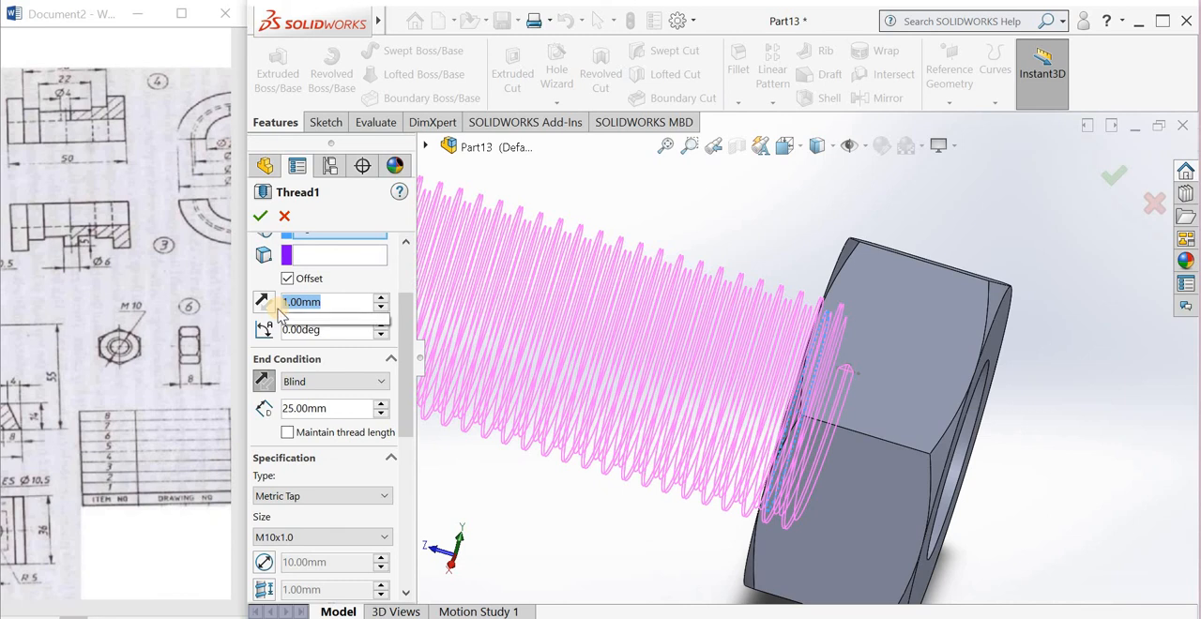
type("10")
key("Return")
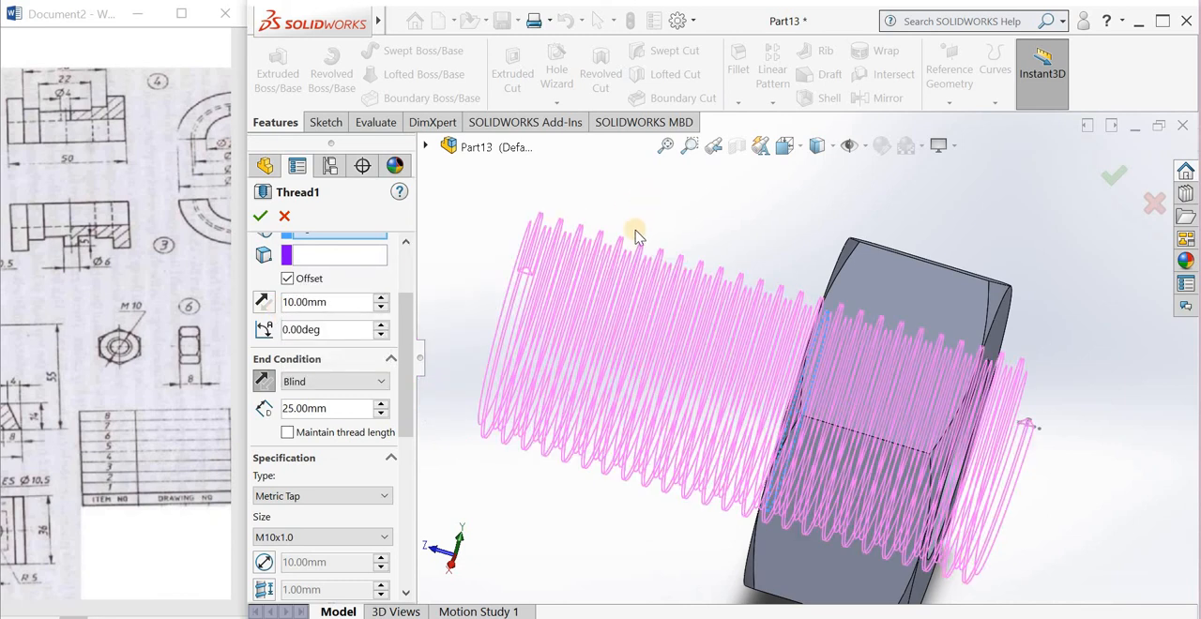
Step: Set the thread's blind depth to 10 mm
left_click_drag(340, 411, 271, 413)
type("2")
type("1")
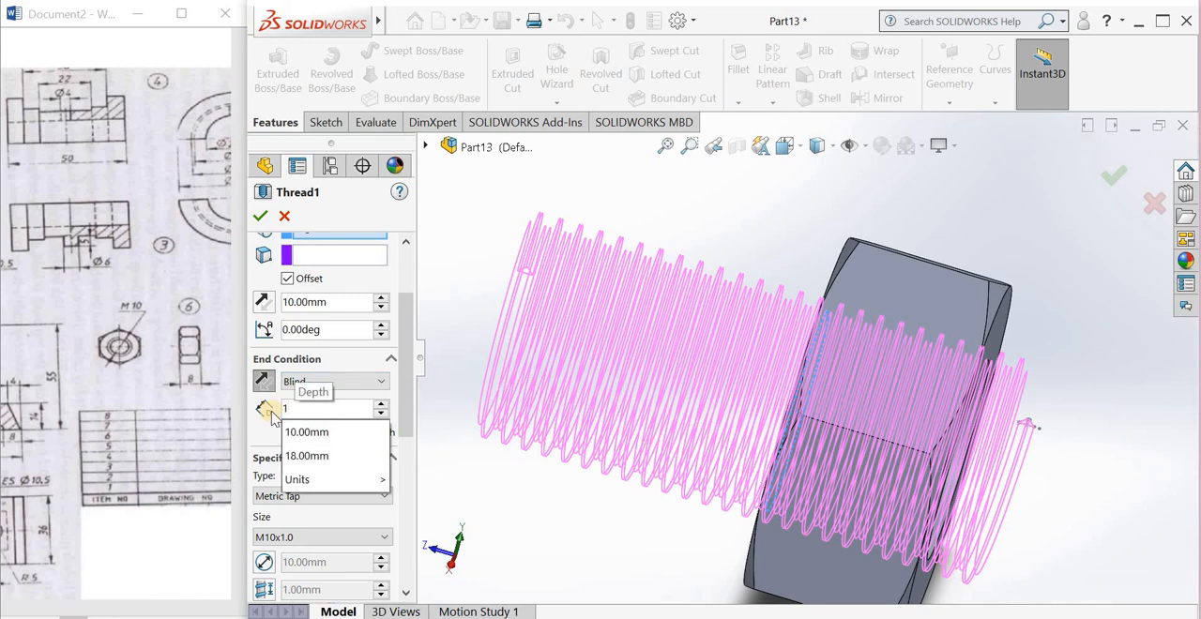
type("0")
key("Return")
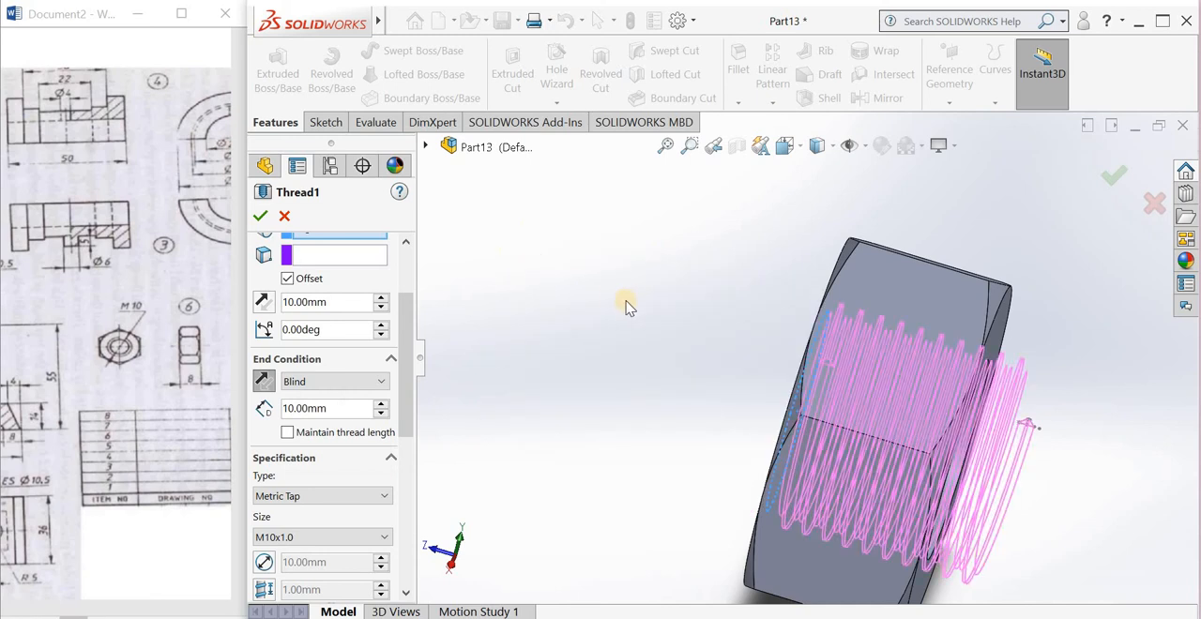
Step: Set the thread's blind depth to 12 mm and apply the thread edit
left_click(270, 413)
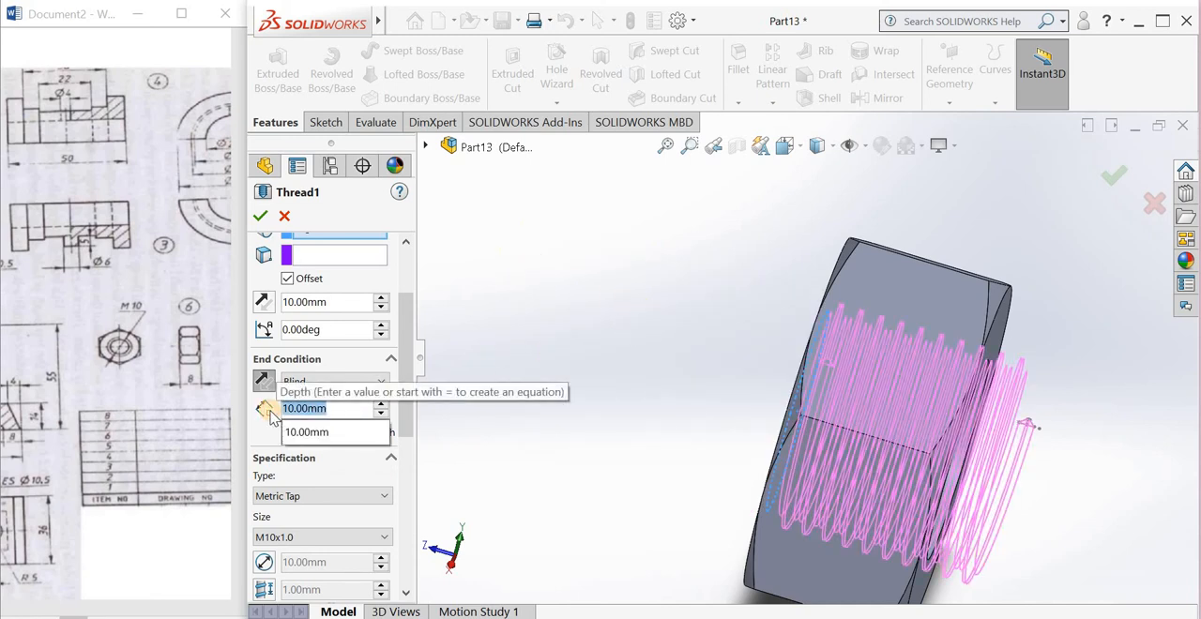
type("12")
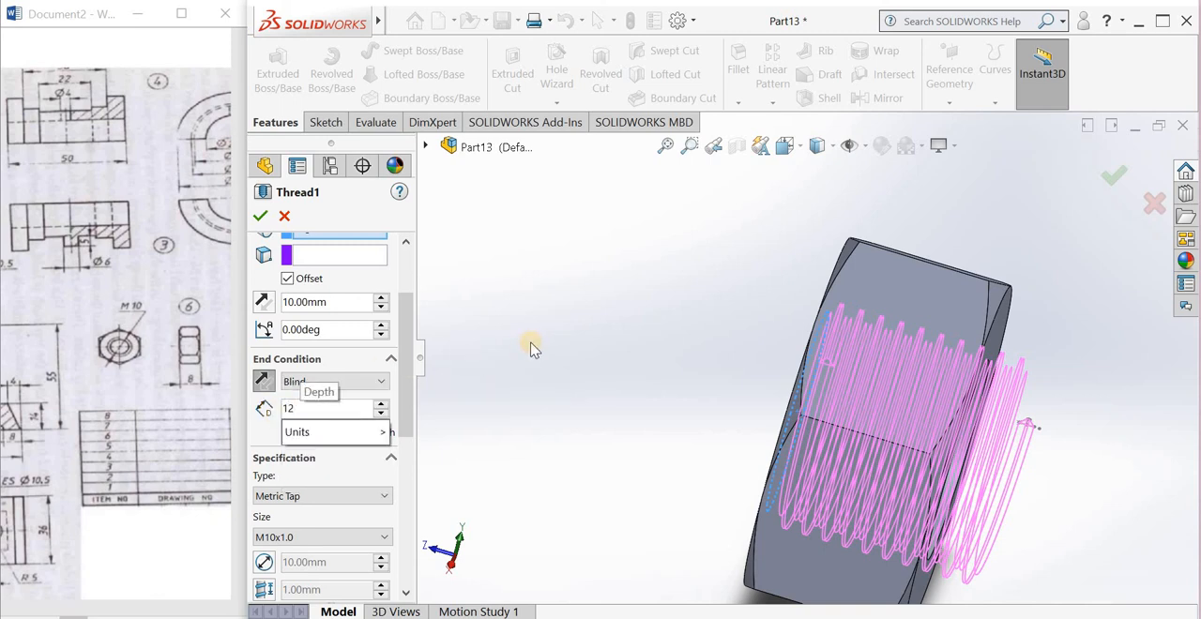
key("Return")
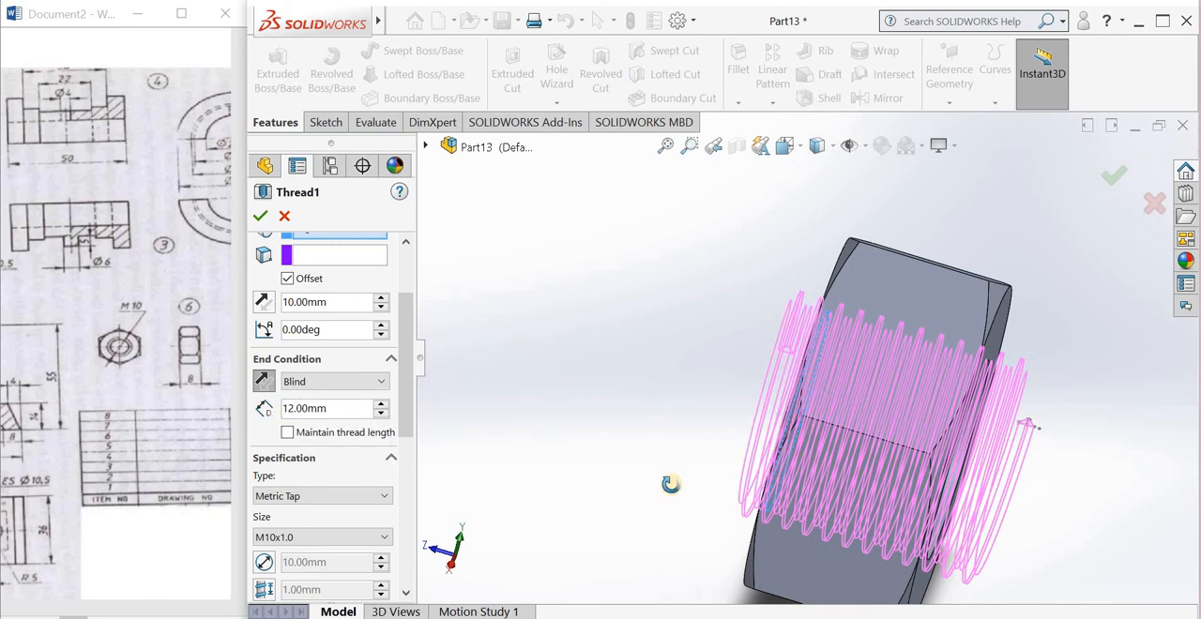
middle_click_drag(665, 484, 786, 315)
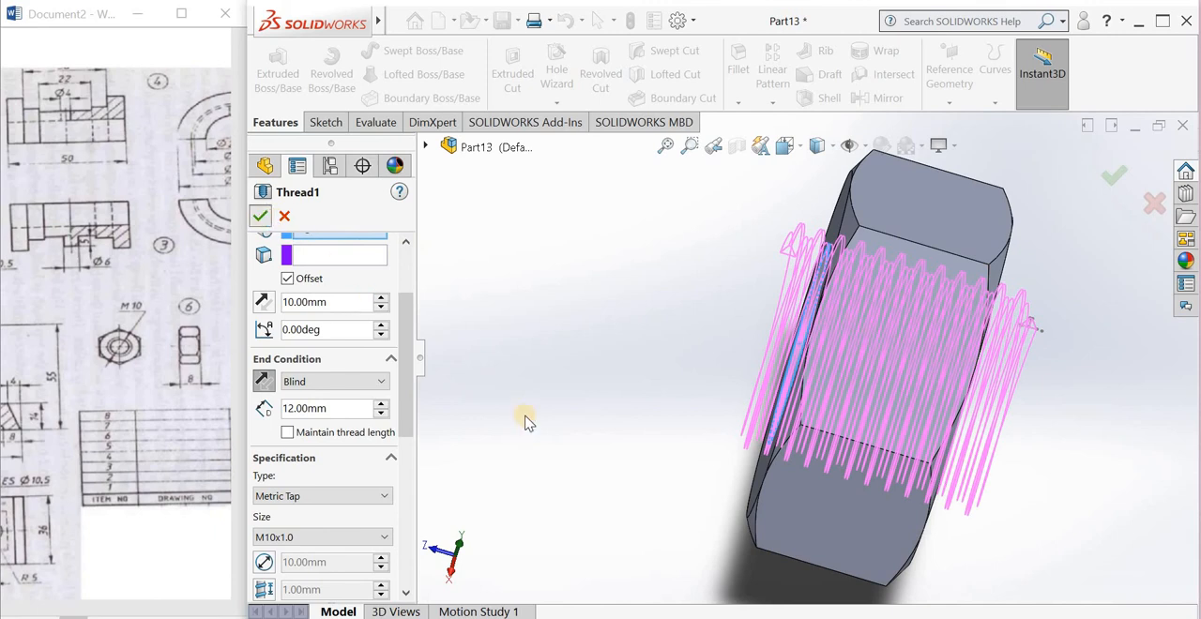
Step: Check the threaded hole and save the nut part on the Desktop as pbnut
middle_click_drag(736, 366, 786, 349)
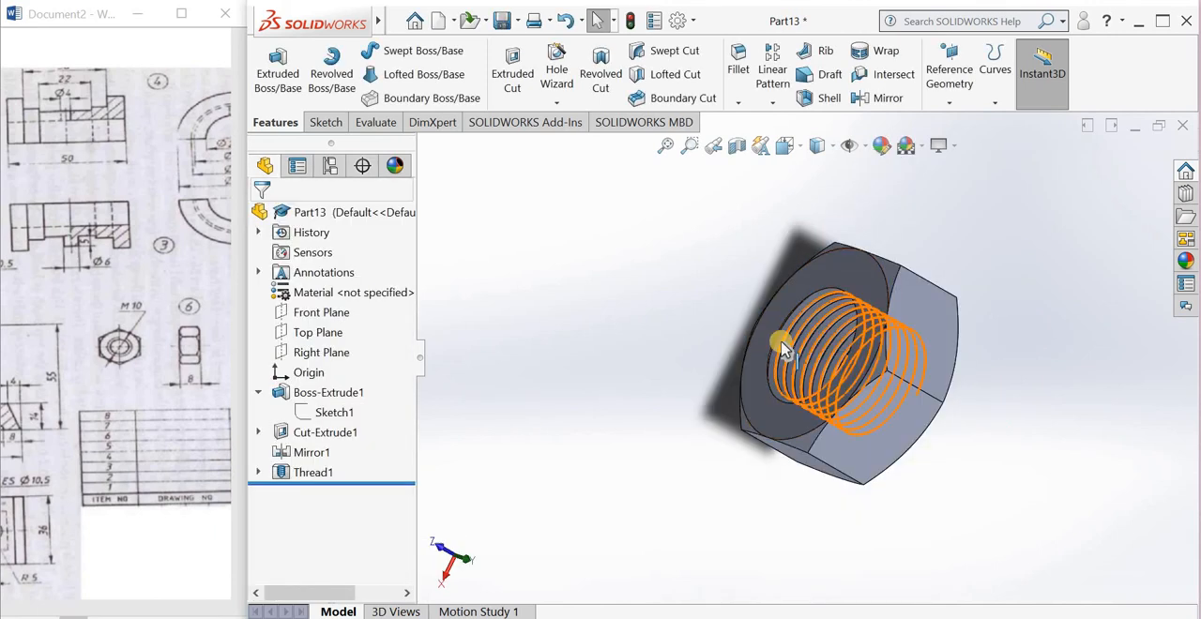
scroll(786, 348, "down", 5)
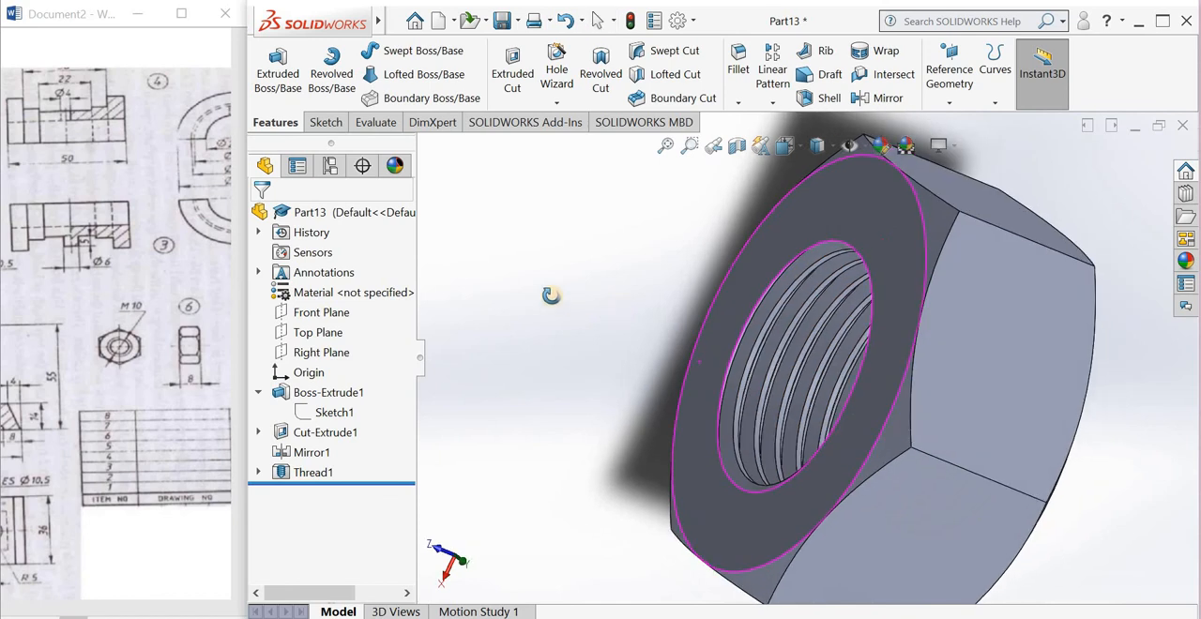
middle_click_drag(551, 296, 613, 303)
scroll(634, 315, "up", 3)
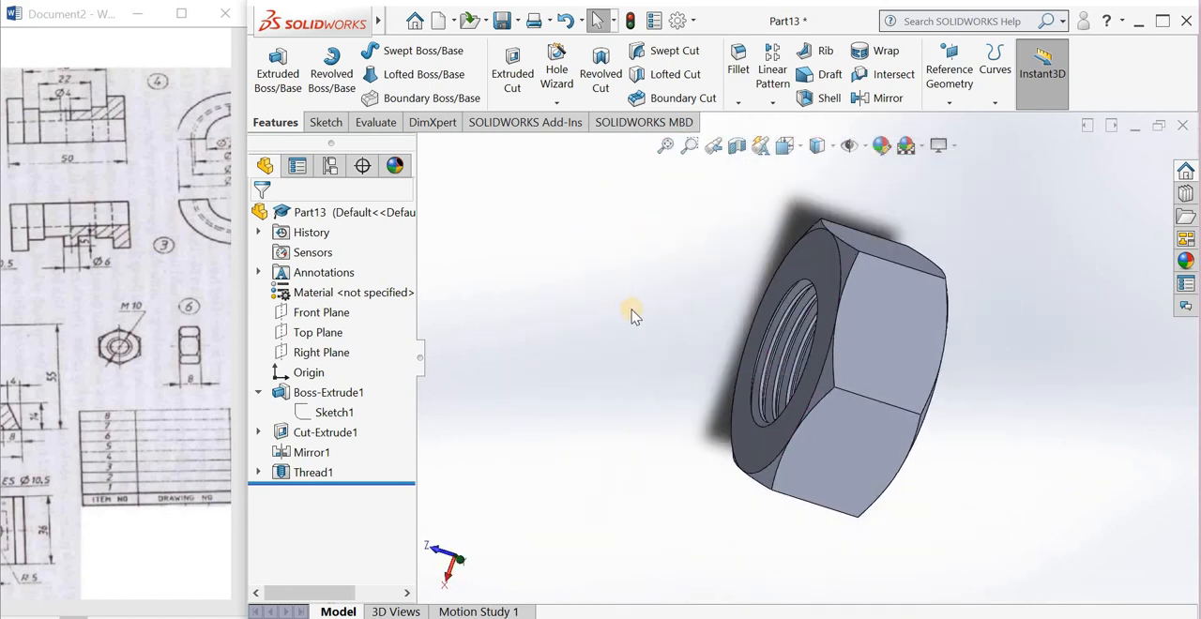
middle_click_drag(536, 200, 560, 196)
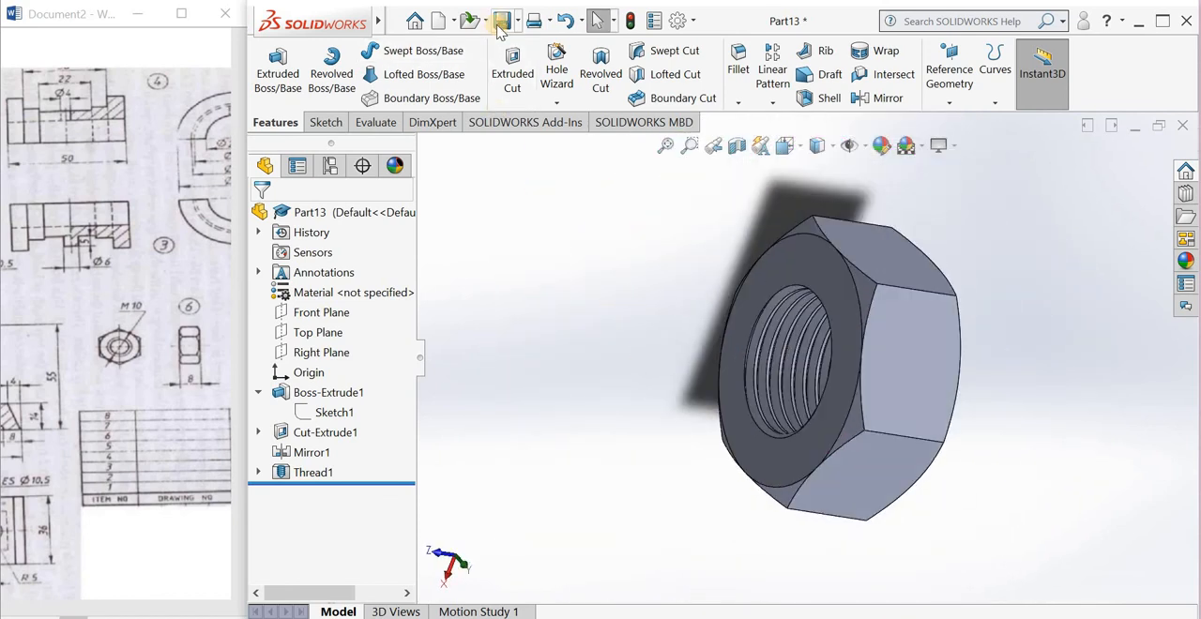
left_click(498, 32)
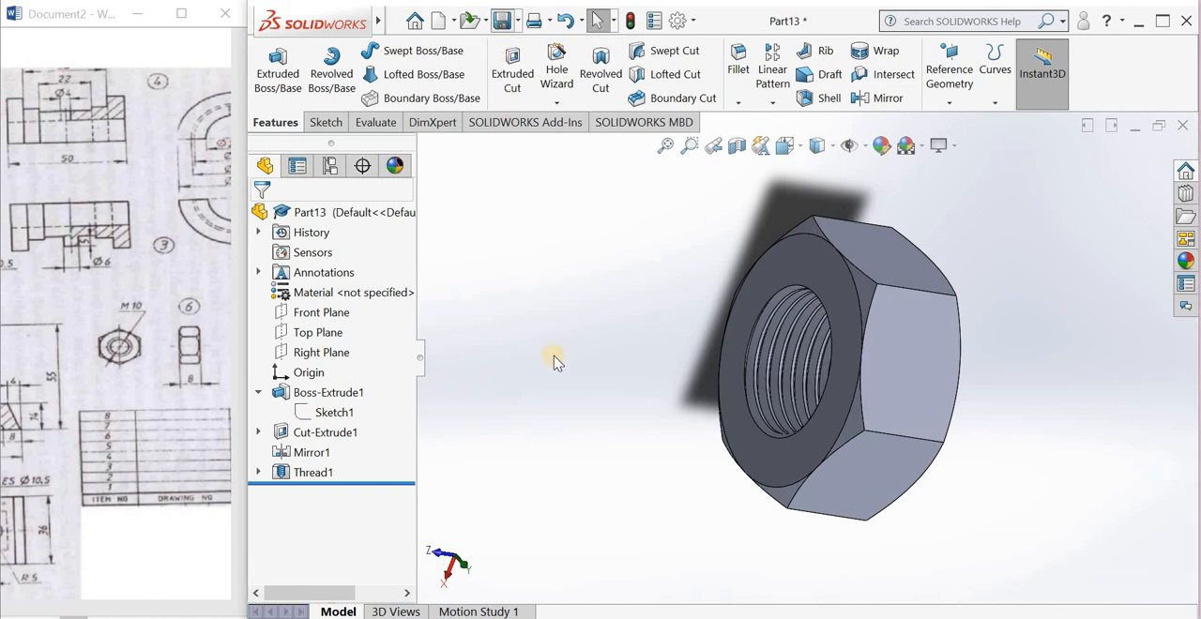
type("p")
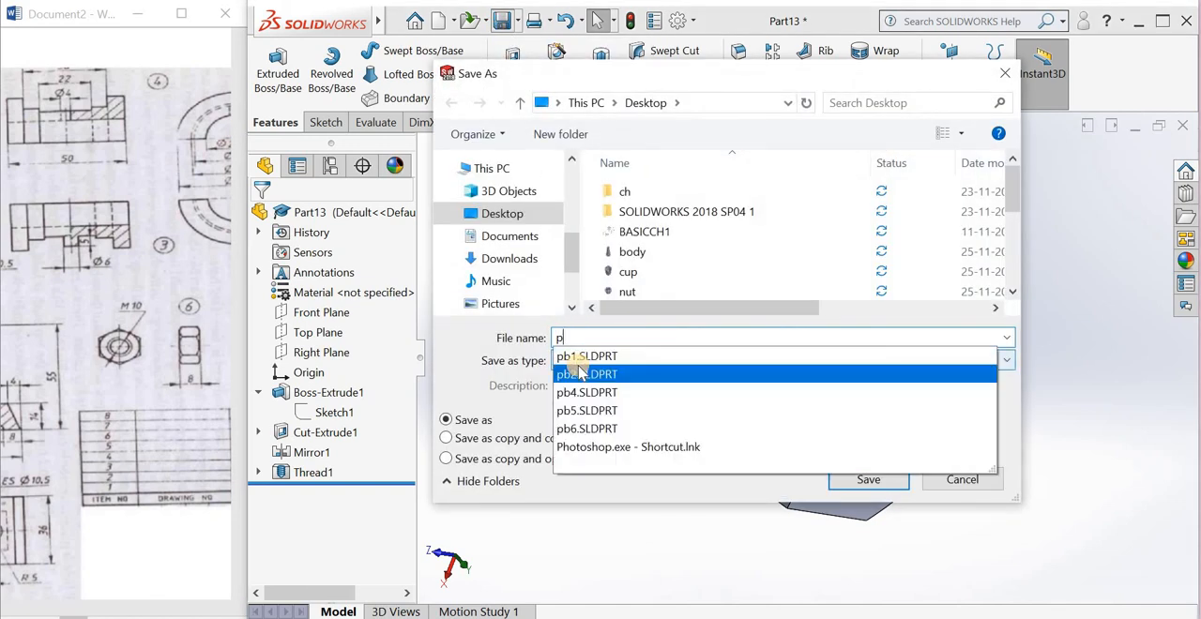
type("bn")
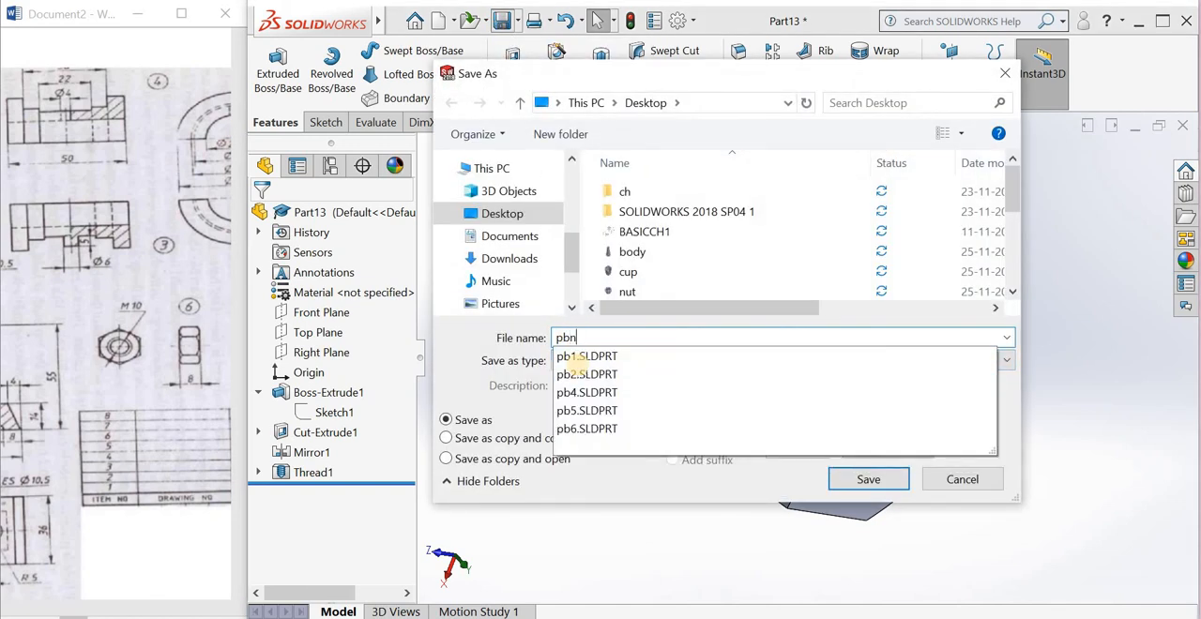
type("u")
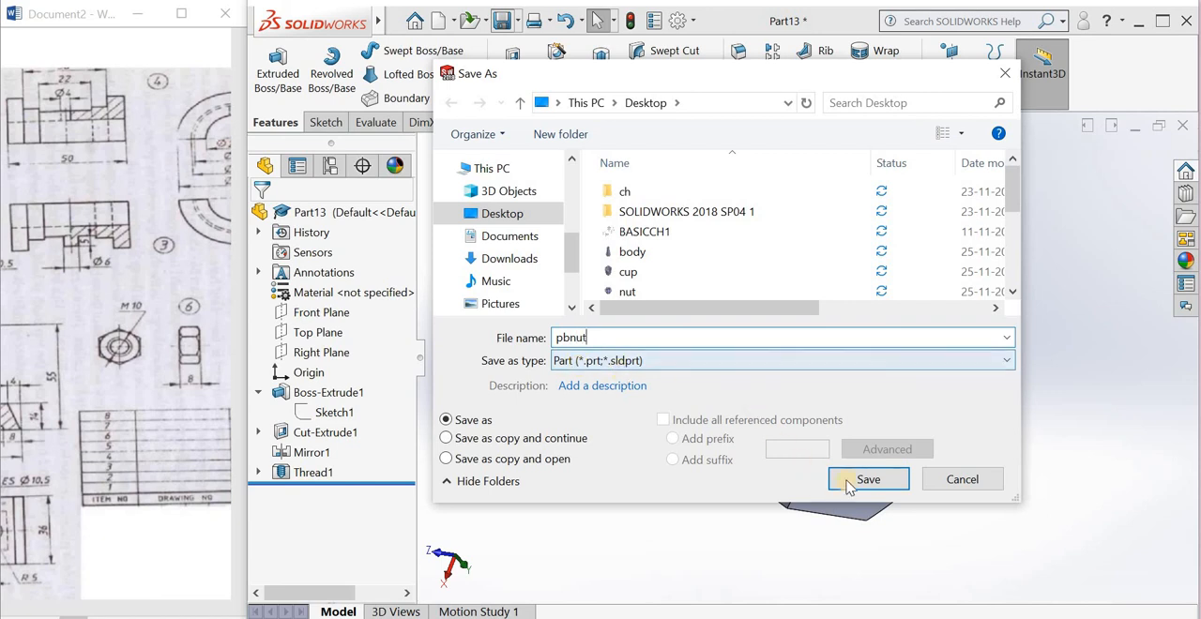
type("t")
left_click(848, 480)
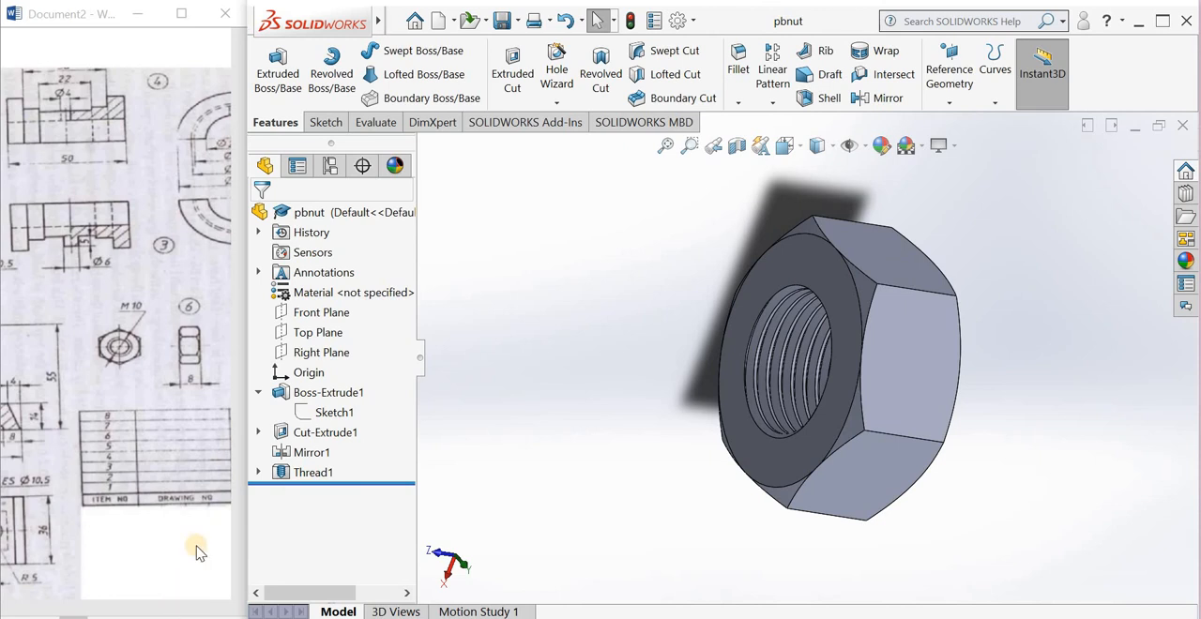
Step: Save a copy of the nut on the Desktop as pbnut1 for the M10 lock nut
left_click(109, 599)
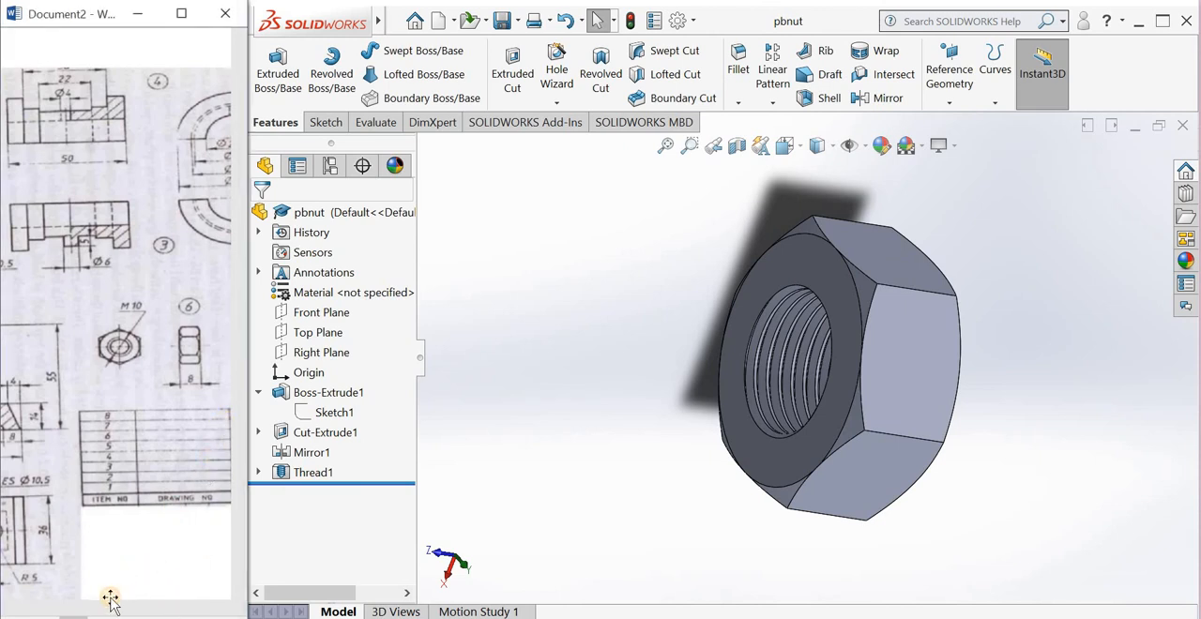
mouse_move(109, 610)
left_mouse_down()
mouse_move(49, 610)
mouse_move(148, 607)
left_mouse_up()
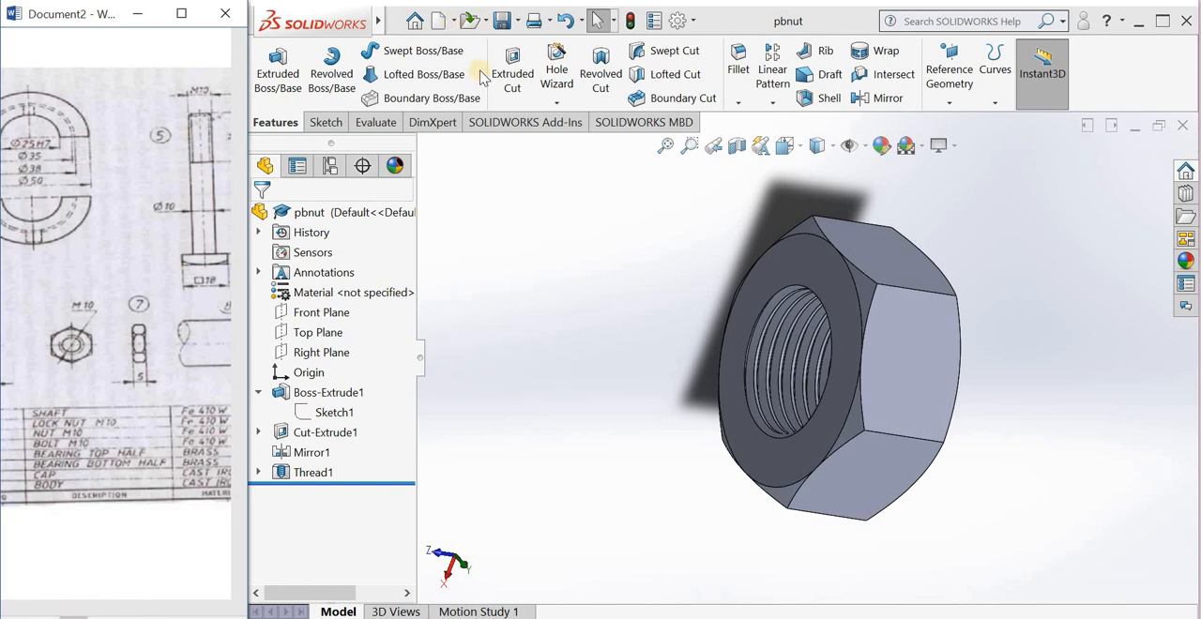
left_click(516, 21)
left_click(530, 68)
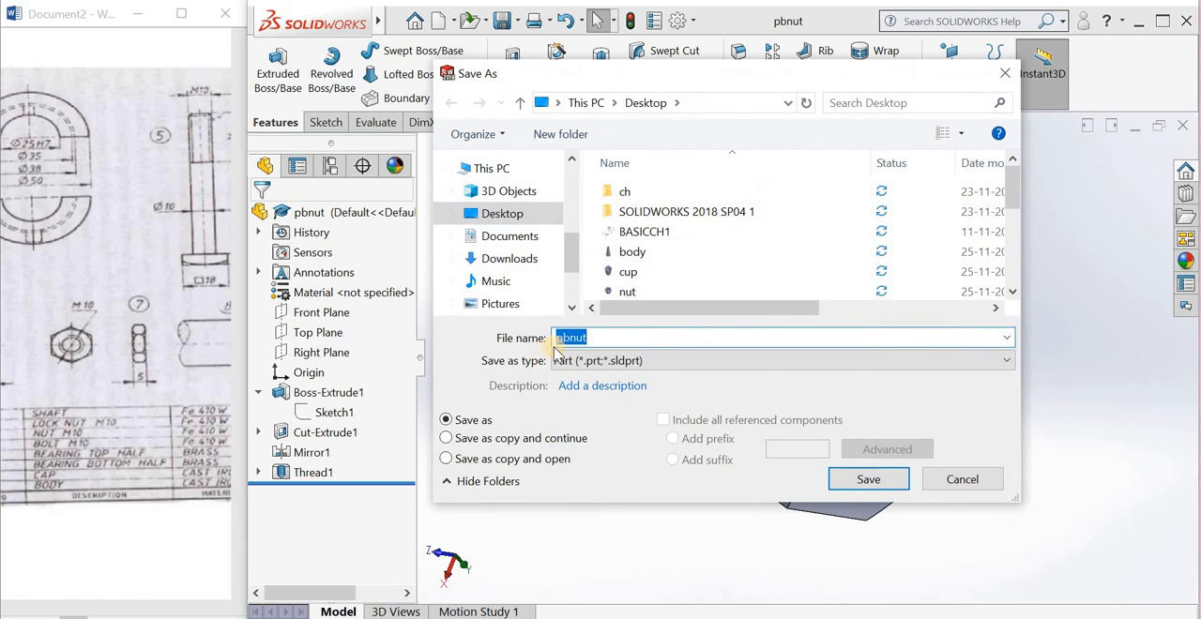
type("pb")
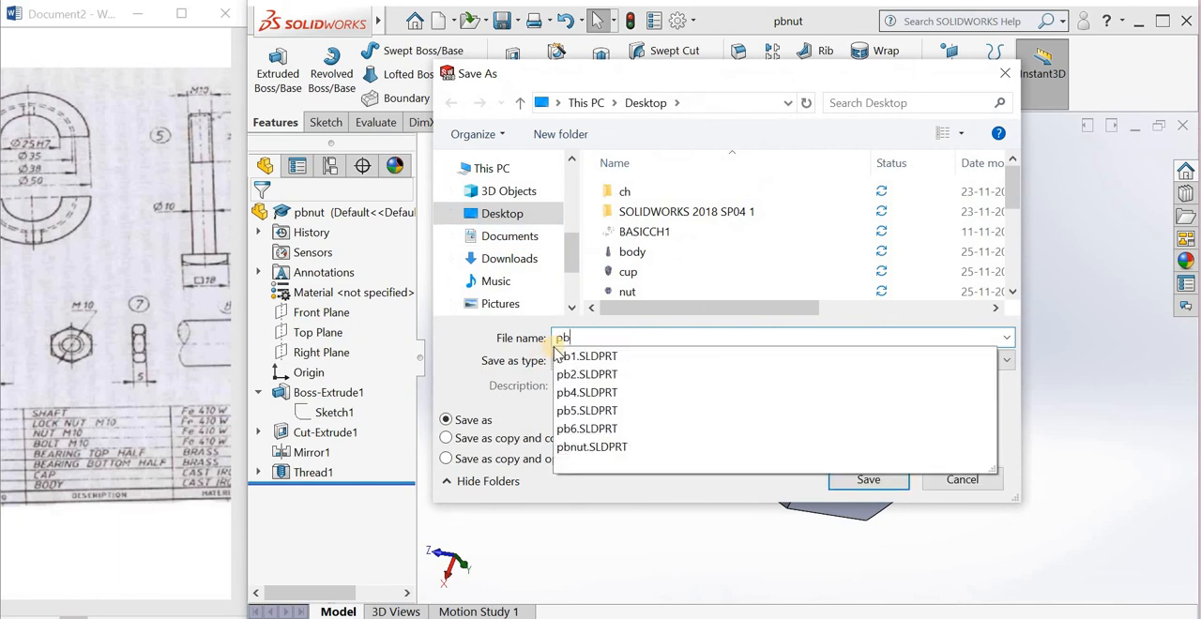
type("nut")
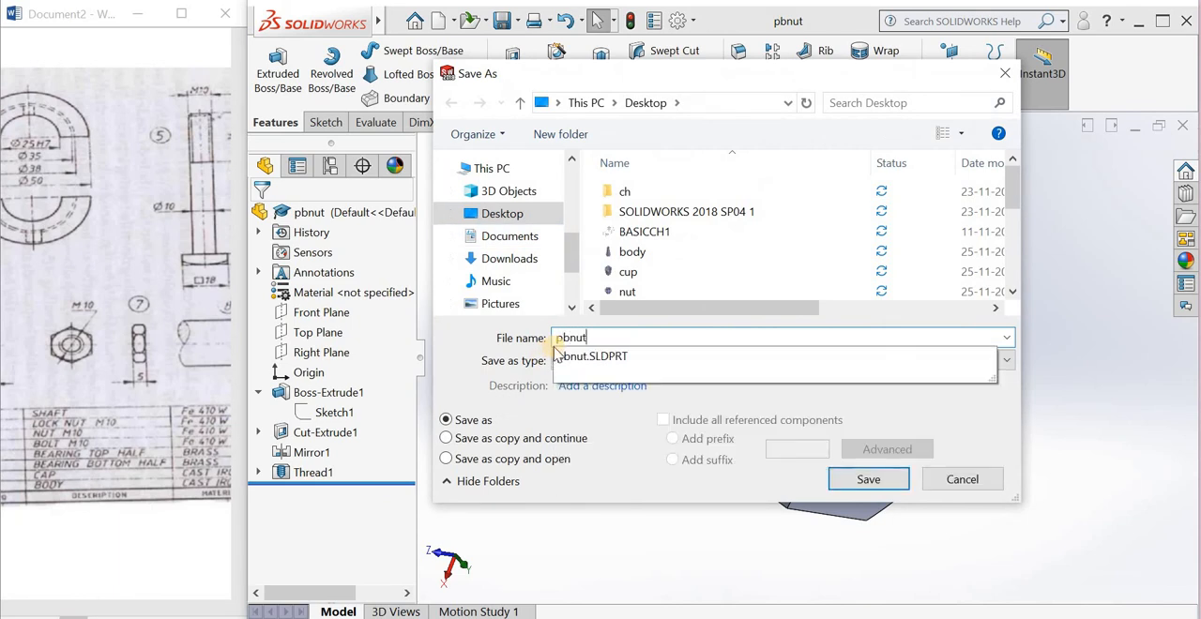
type("1")
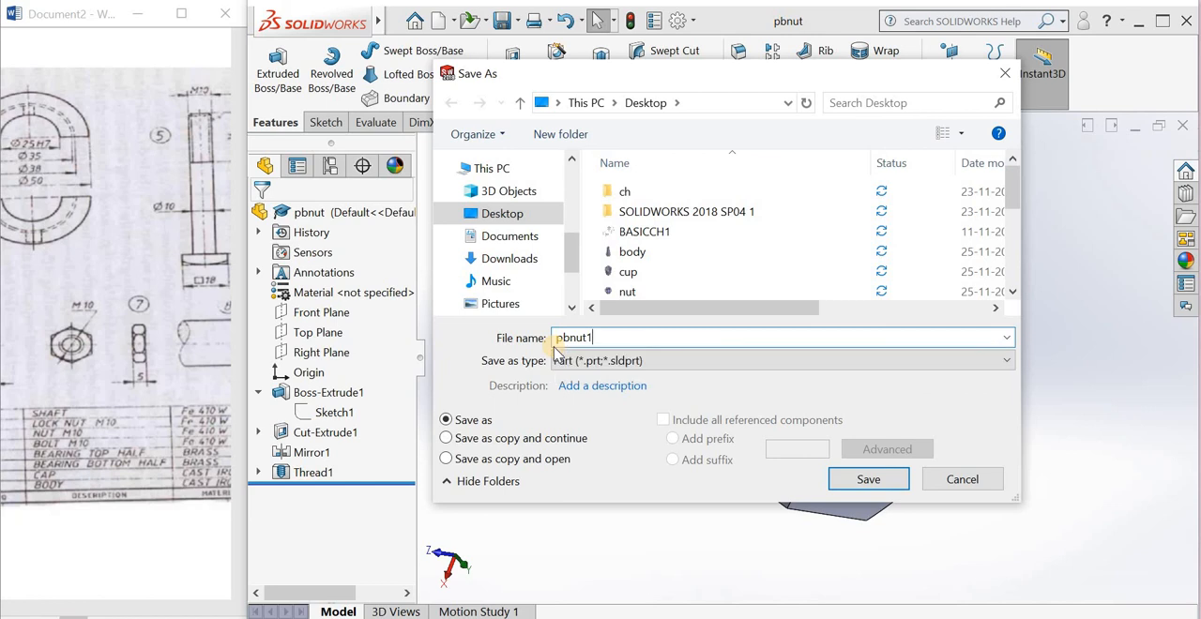
left_click(839, 481)
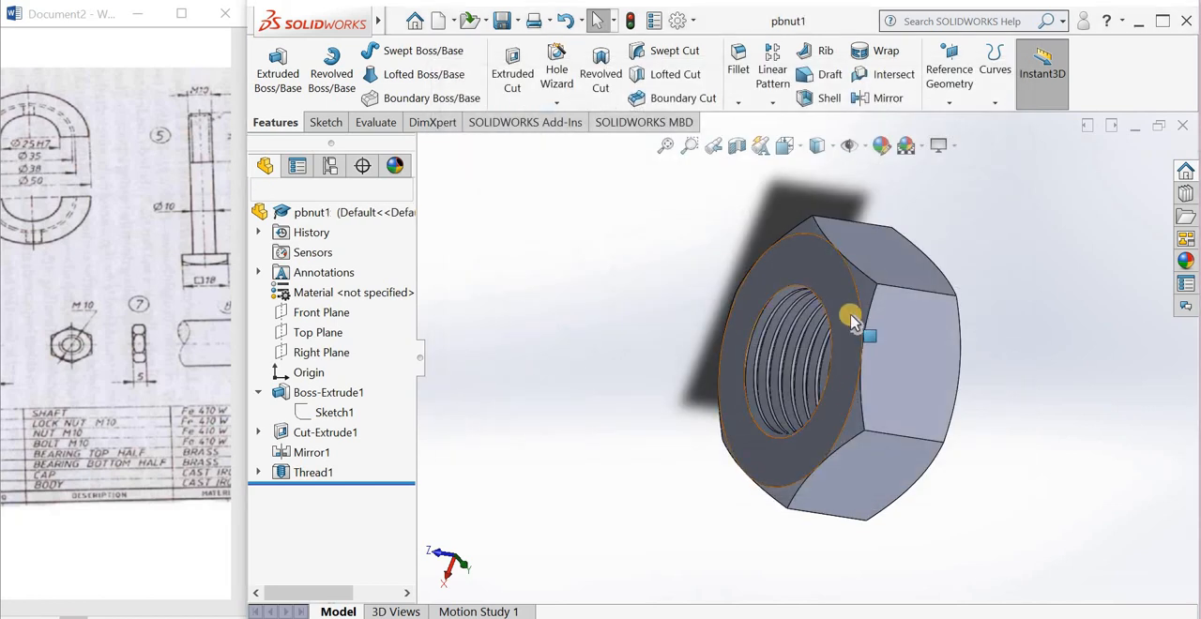
Step: Set the mid-plane depth of the nut's base extrusion to 5 mm and save the lock nut part
left_click(312, 394)
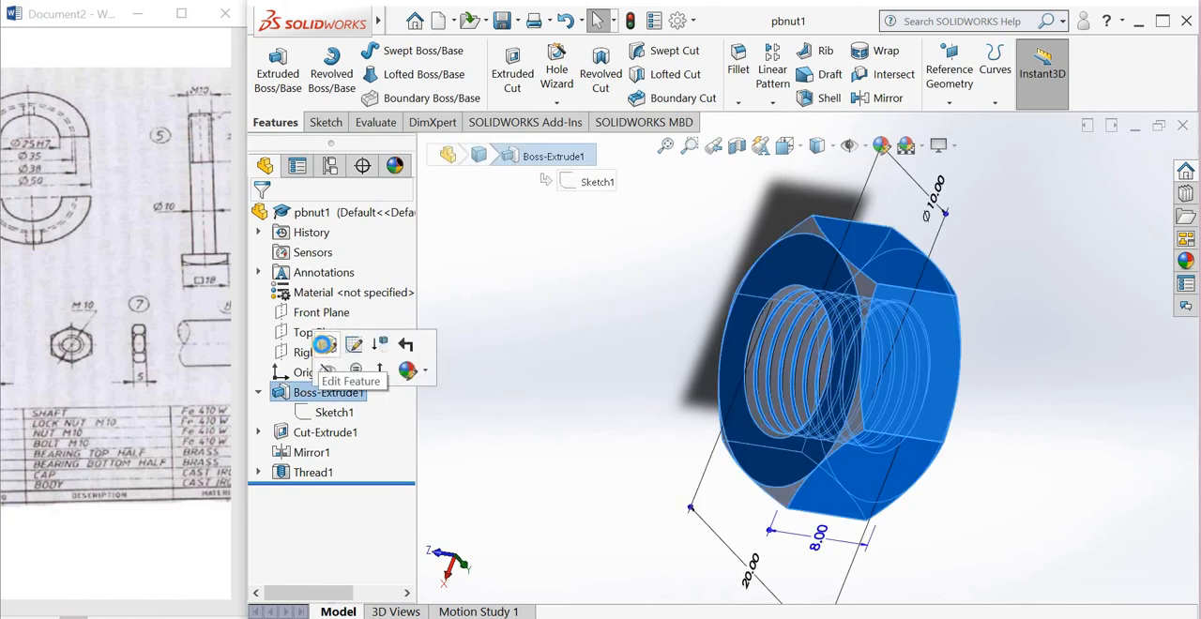
left_click(321, 344)
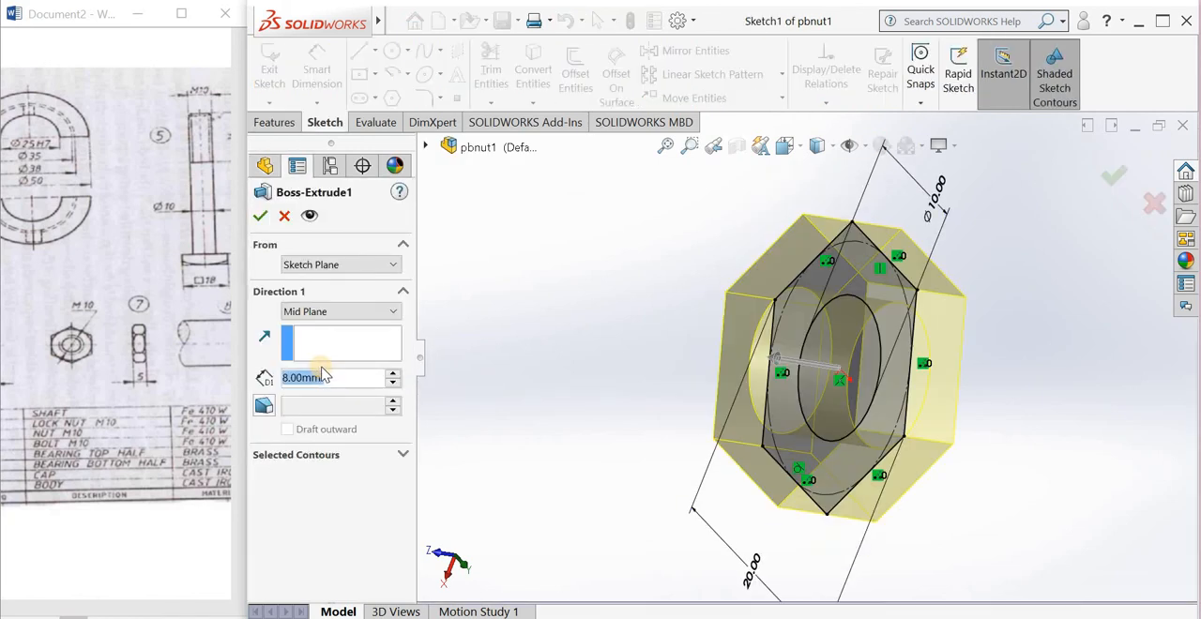
type("5")
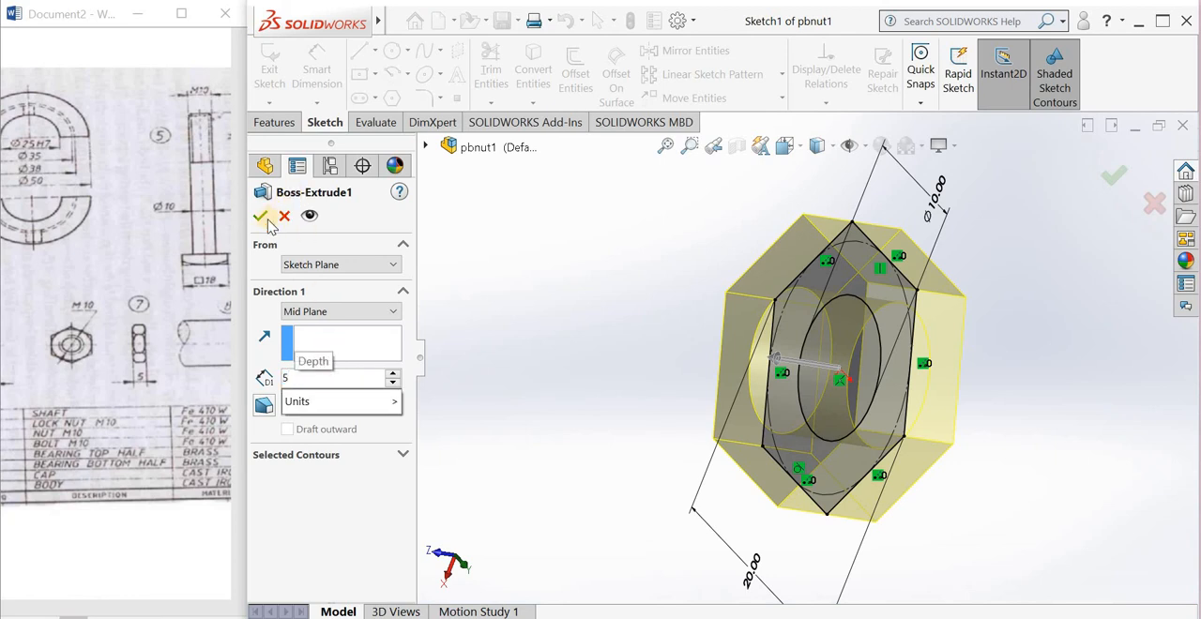
key("Return")
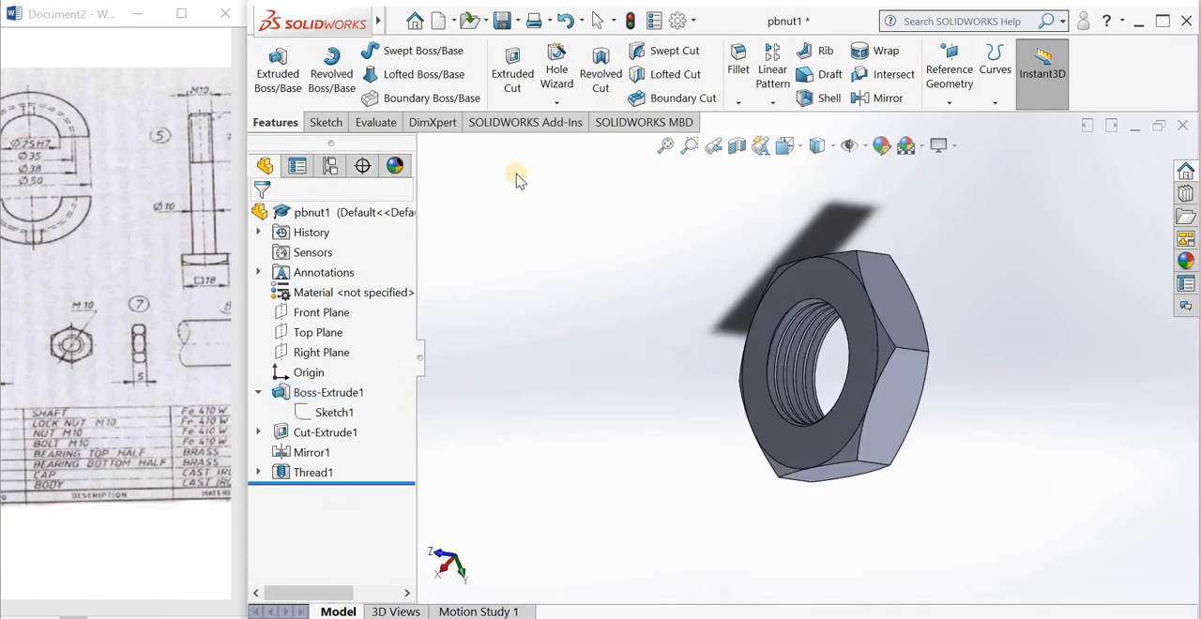
left_click(503, 21)
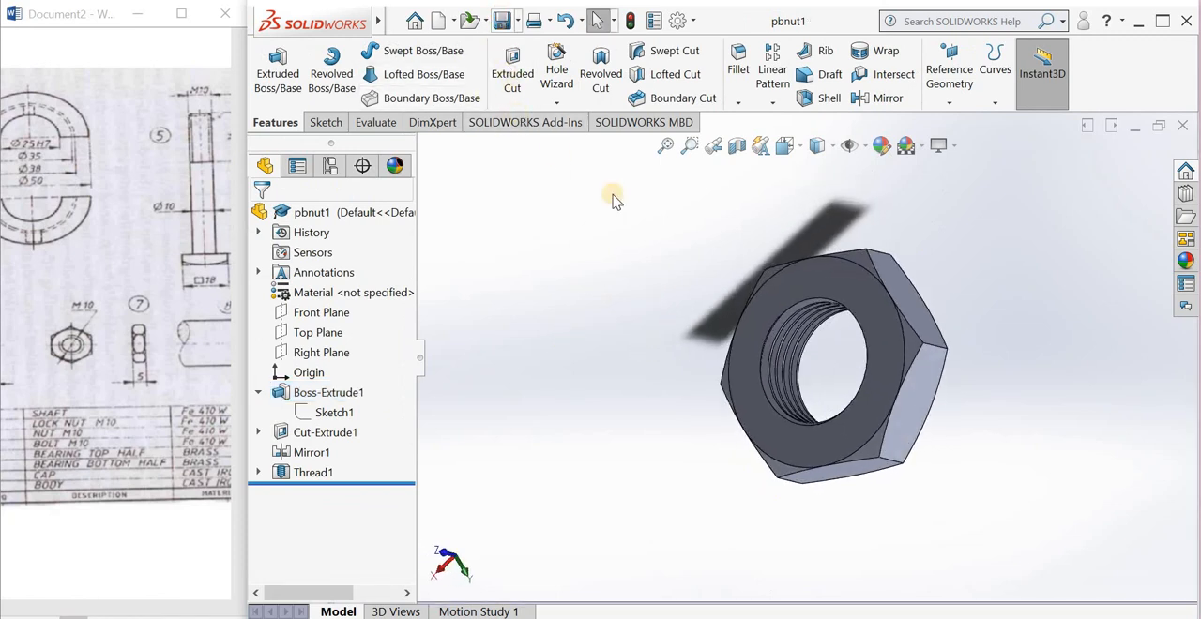
scroll(647, 404, "up", 3)
middle_click_drag(639, 406, 637, 401)
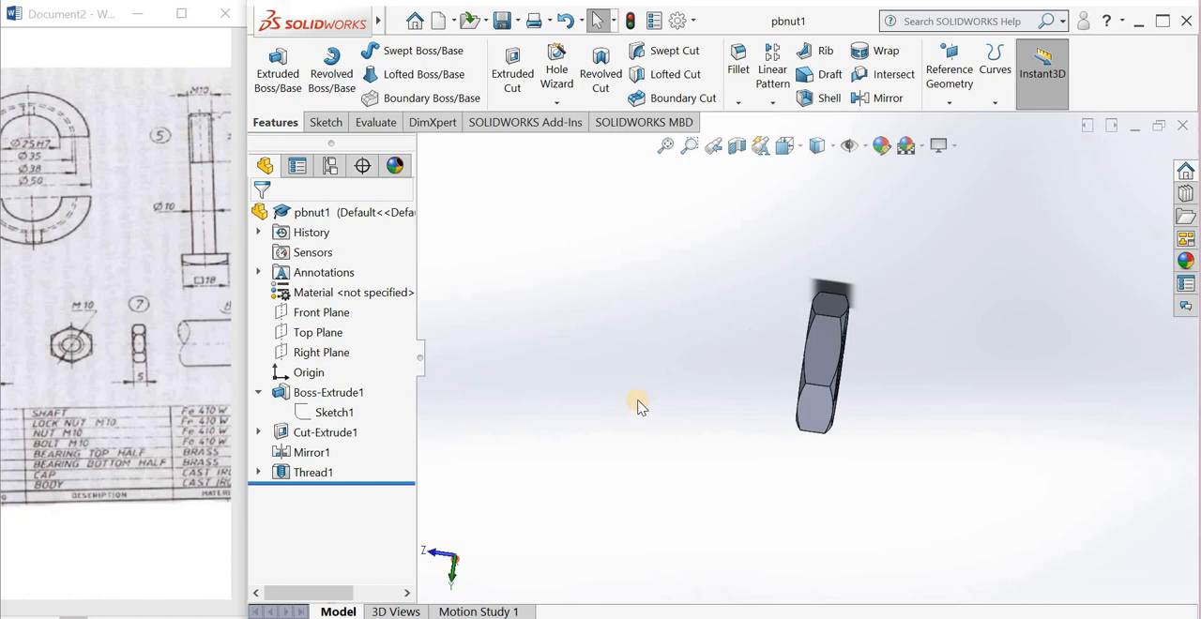
Step: Bring the shaft, item 8, into view in the drawing and create a new part document
left_click(221, 169)
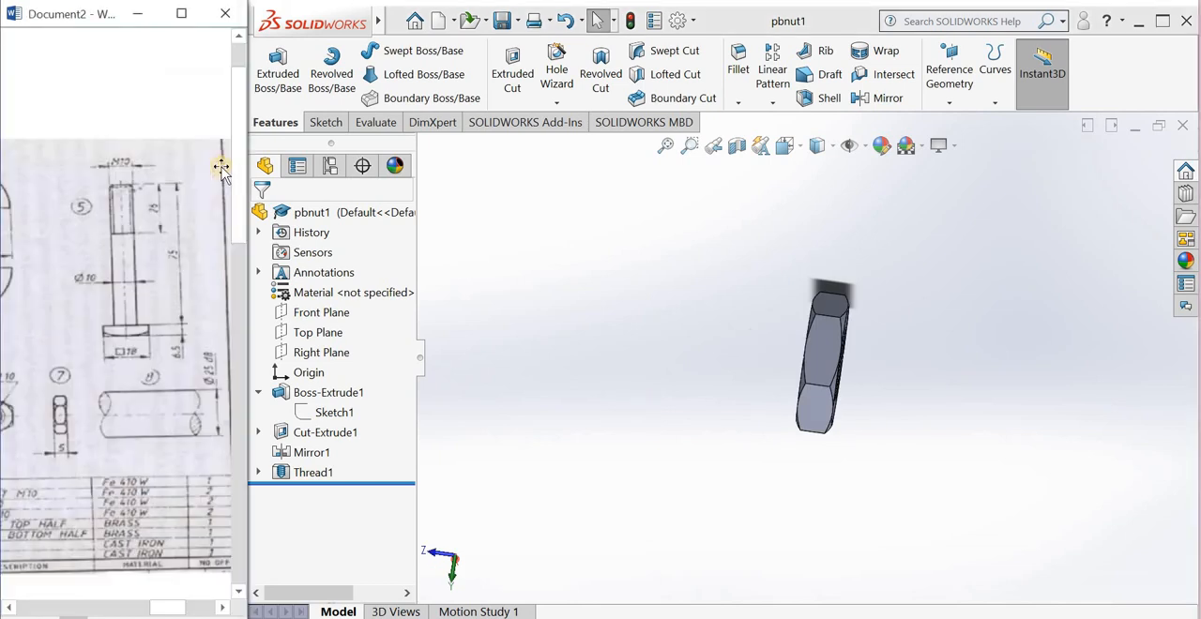
left_click(439, 23)
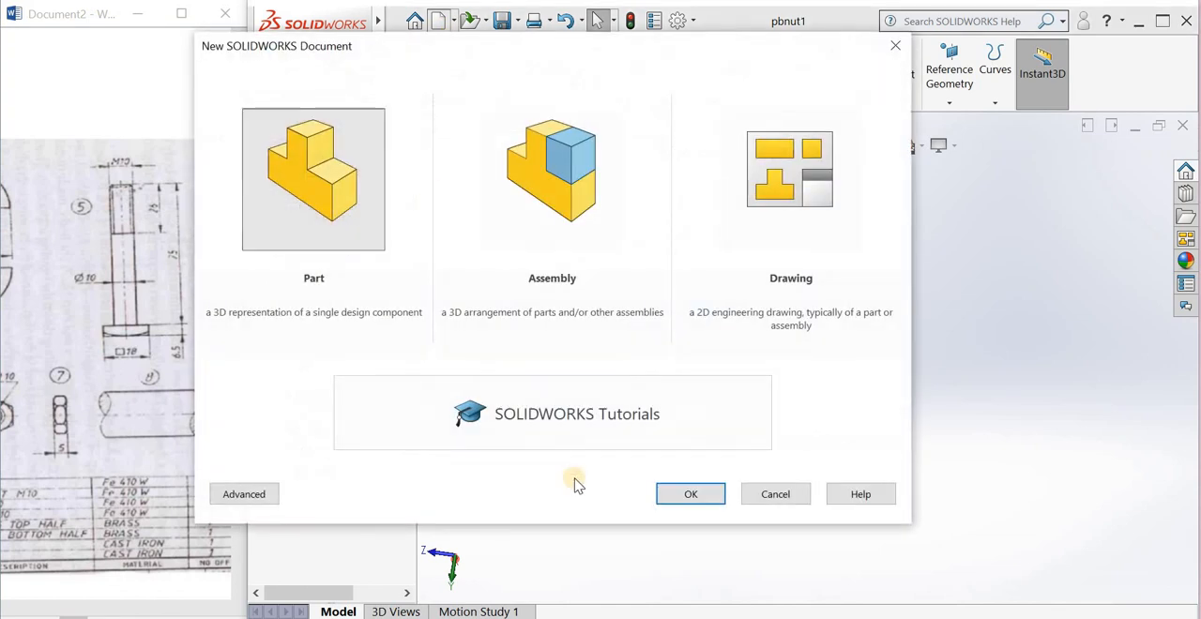
left_click(676, 492)
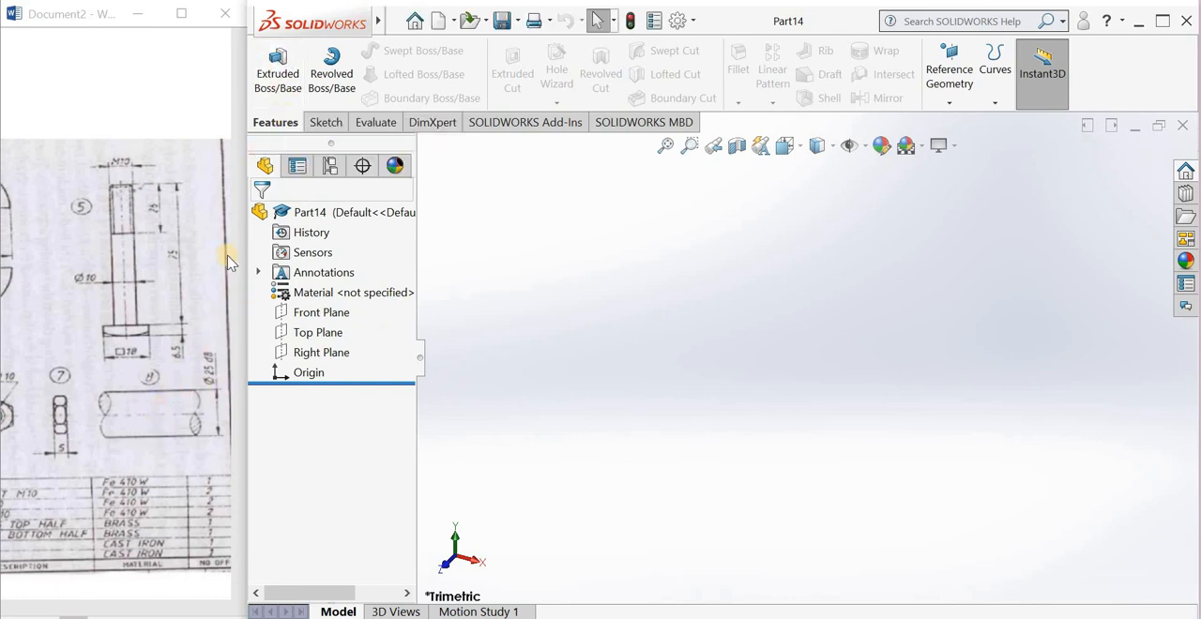
Step: Sketch a circle of radius 25 mm centred on the origin of the Front Plane and exit the sketch
left_click(312, 312)
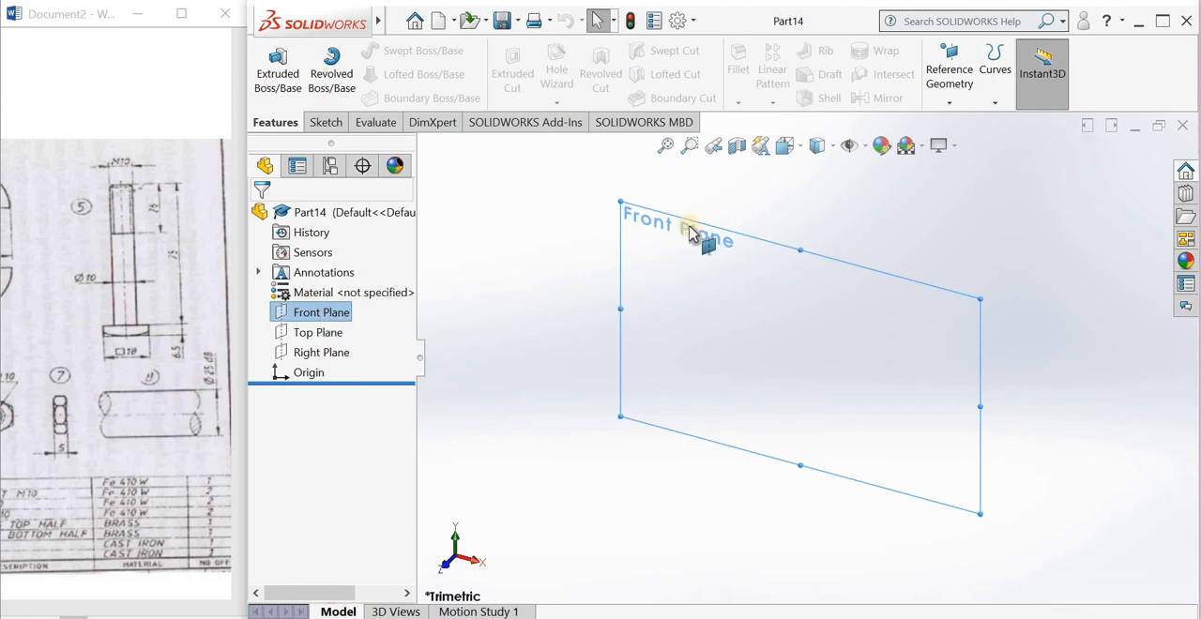
left_click(692, 234)
left_click(393, 56)
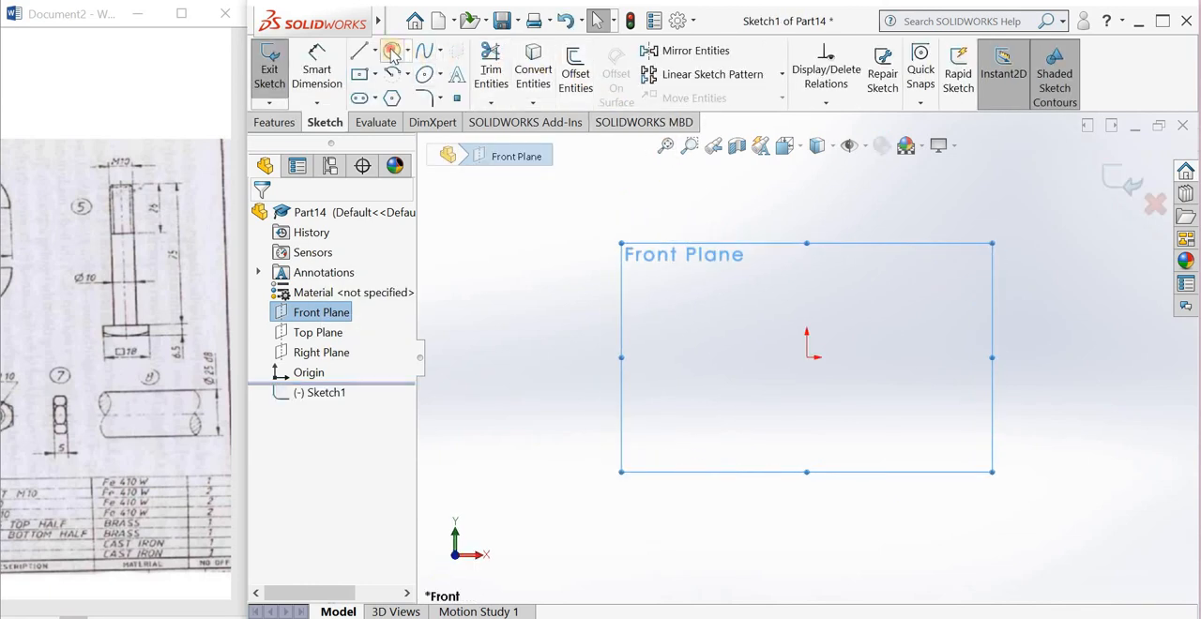
left_click(833, 440)
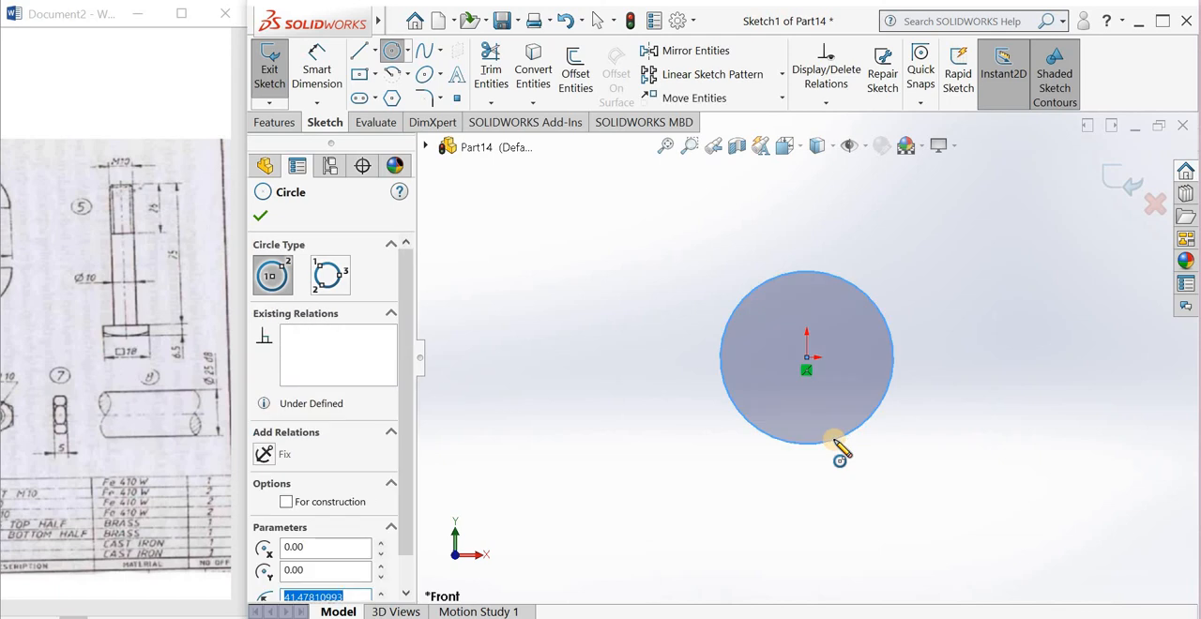
type("25")
key("Return")
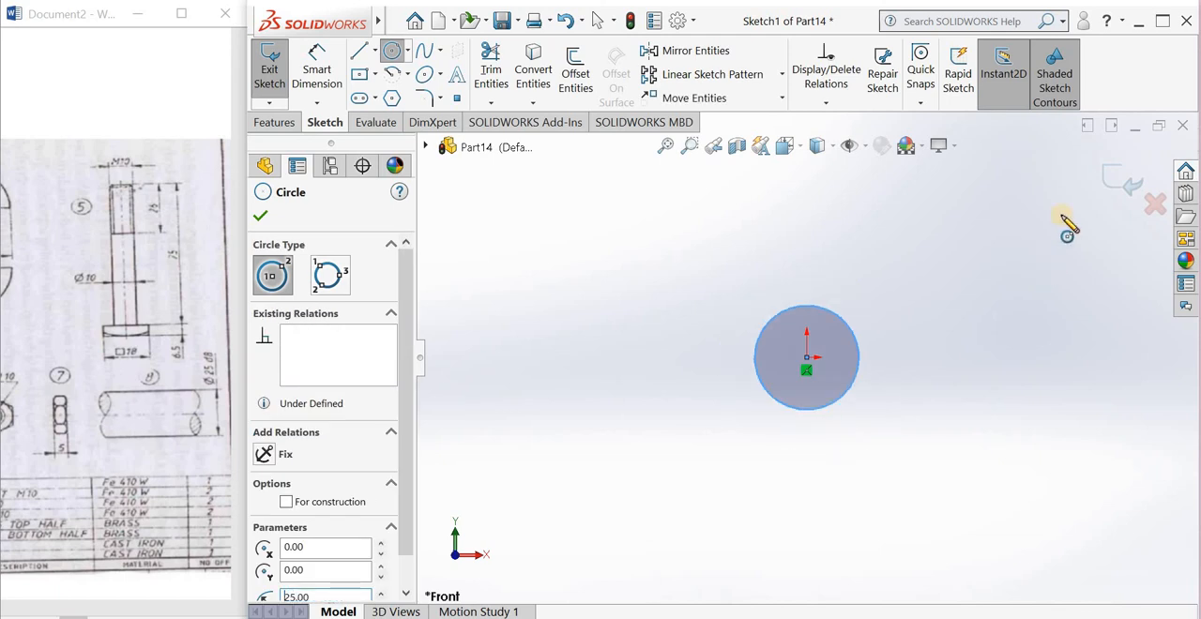
left_click(1126, 184)
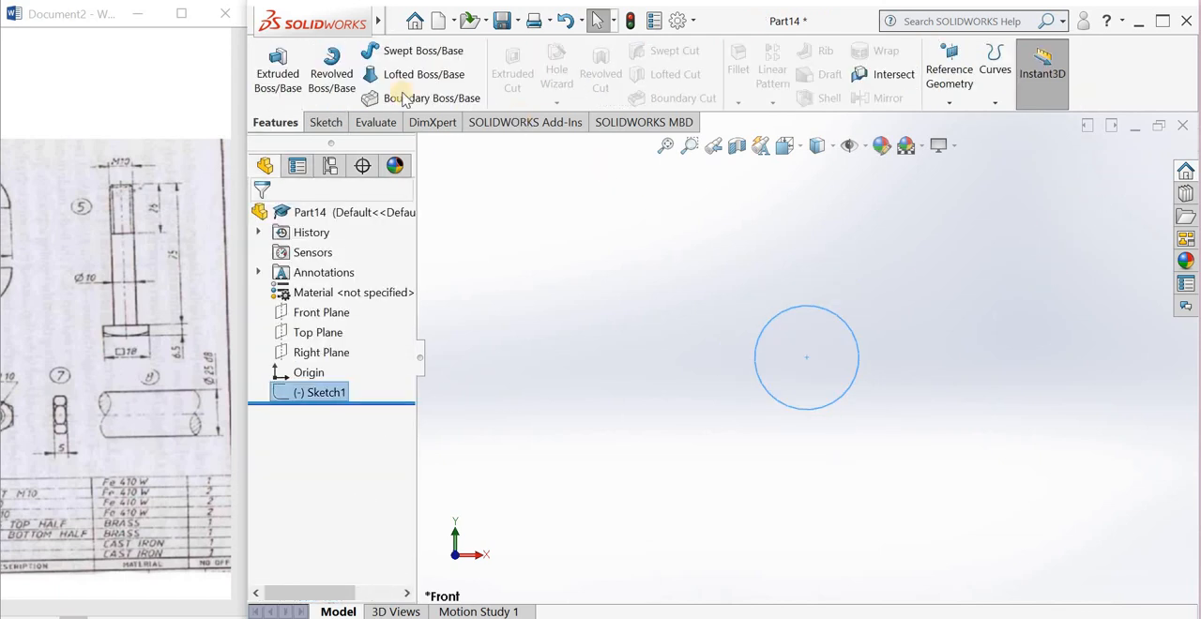
Step: Extrude the circle 80 mm with the Mid Plane end condition to form the shaft
left_click(281, 73)
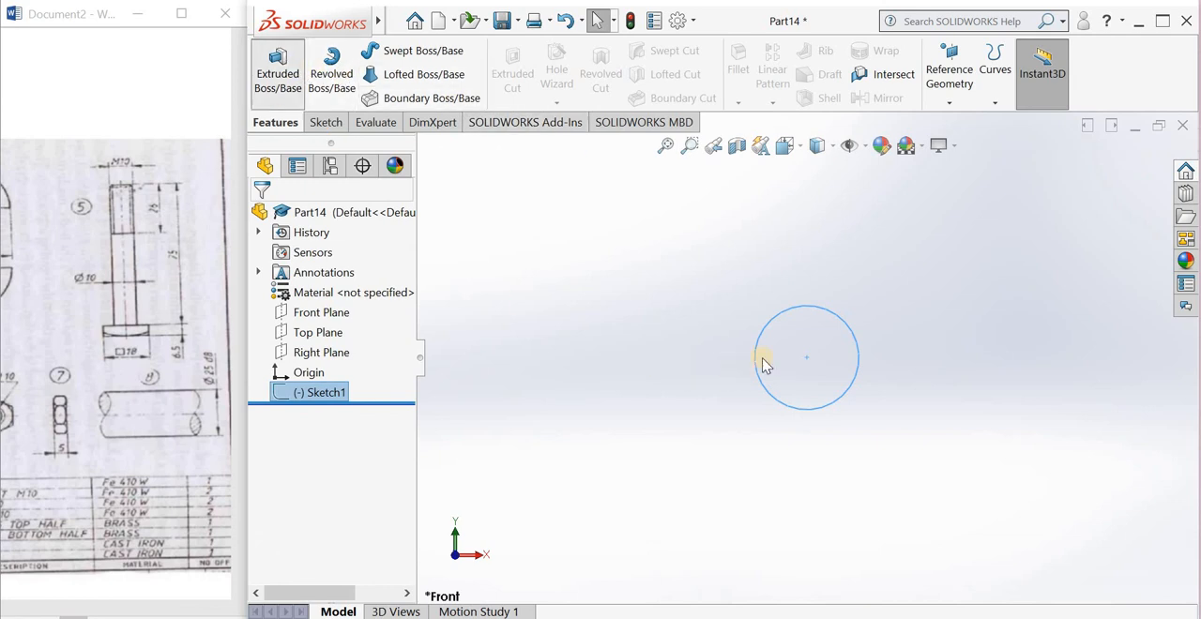
left_click(331, 315)
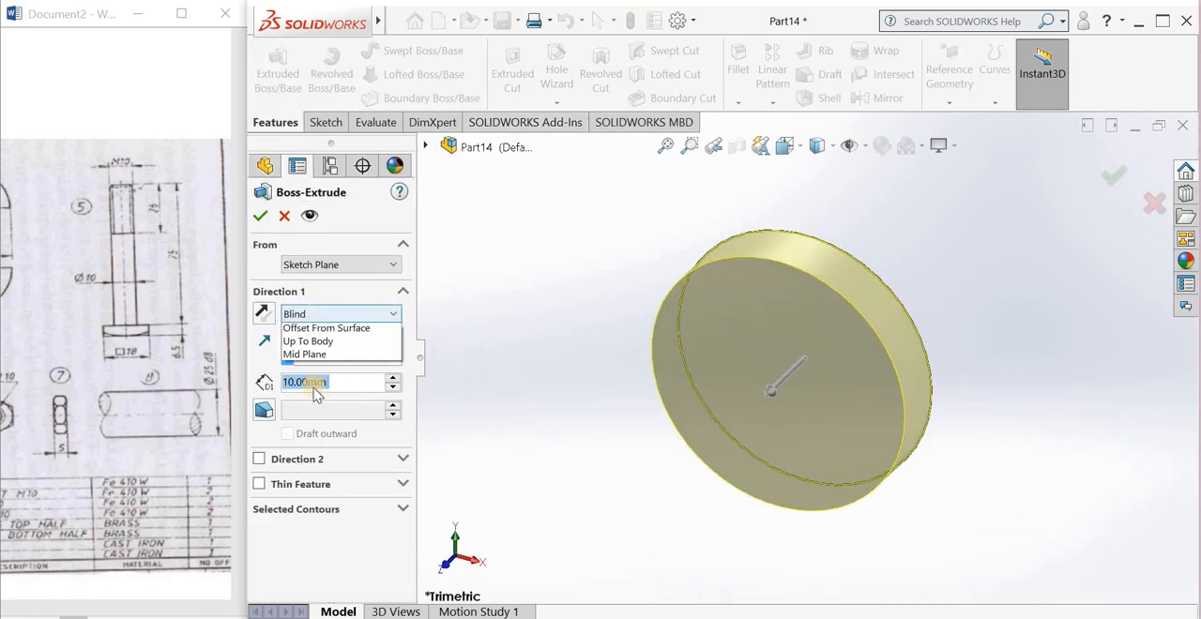
left_click(310, 397)
scroll(812, 375, "up", 3)
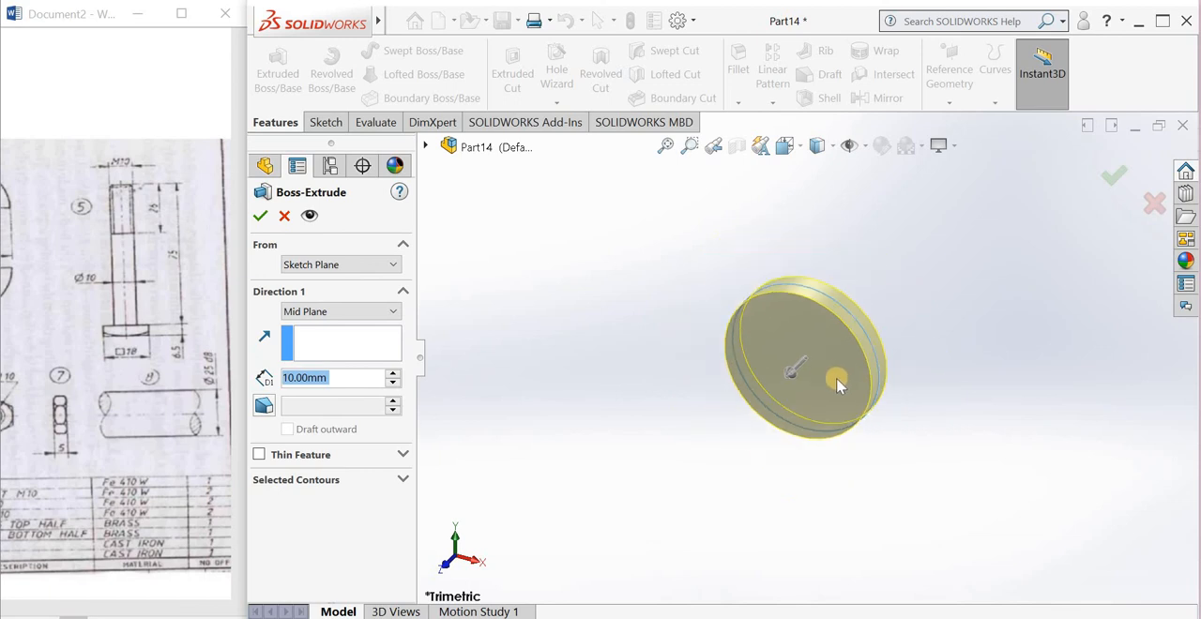
left_click_drag(795, 380, 762, 430)
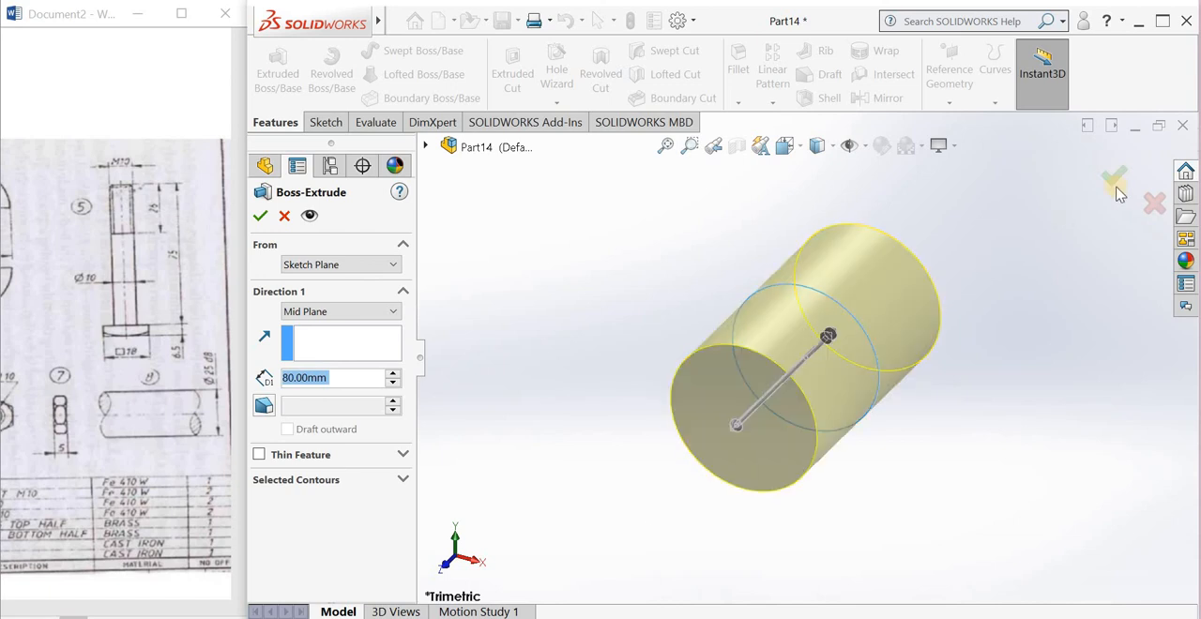
key("Return")
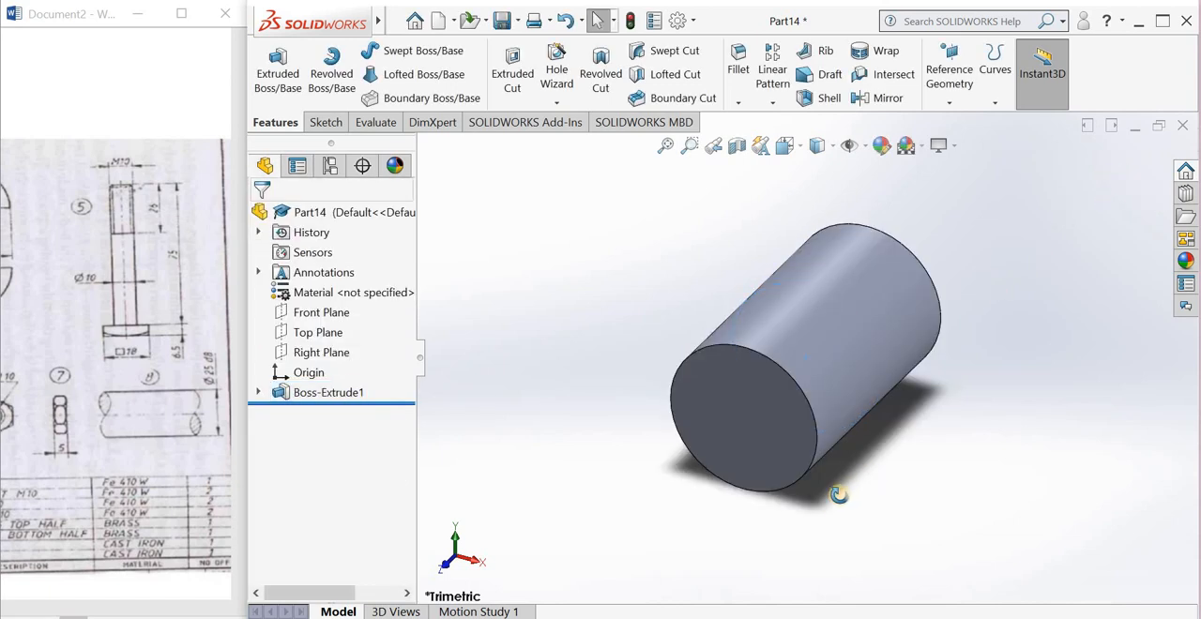
Step: Check the shaft from the side and save the part on the Desktop as shaft
middle_click_drag(841, 491, 831, 396)
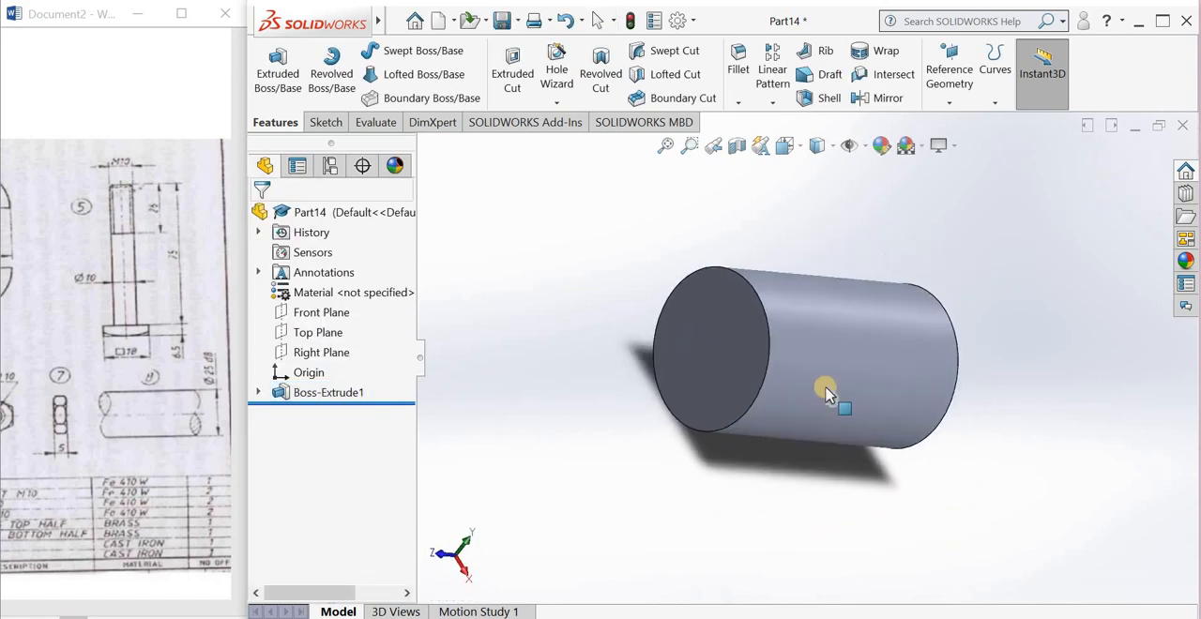
left_click(505, 26)
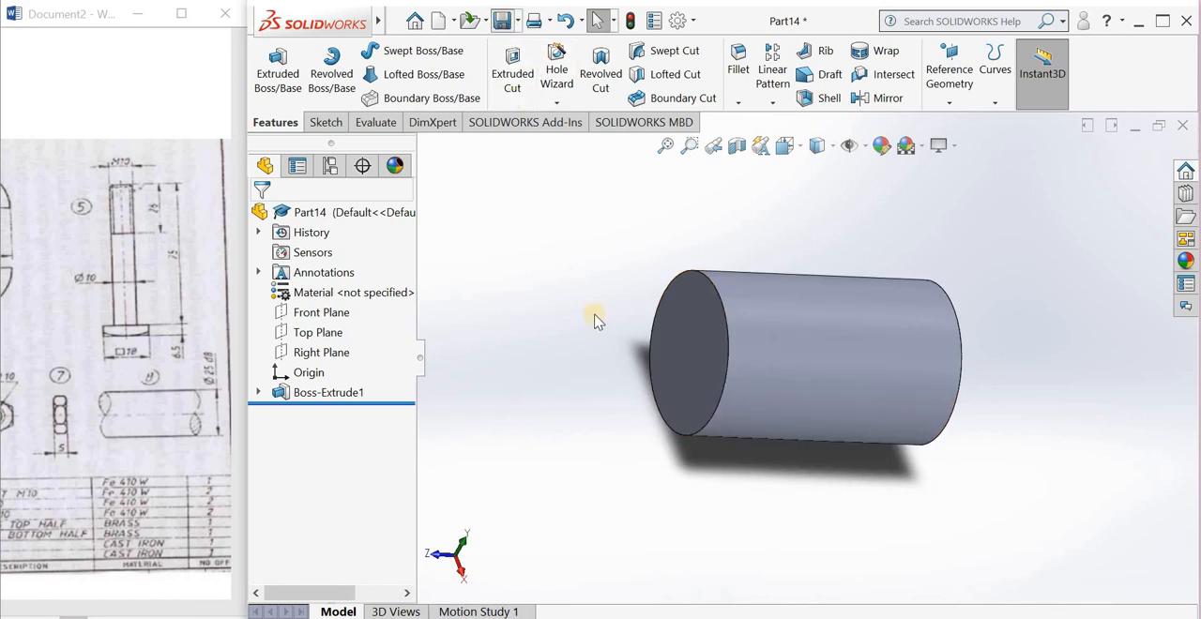
type("shaft")
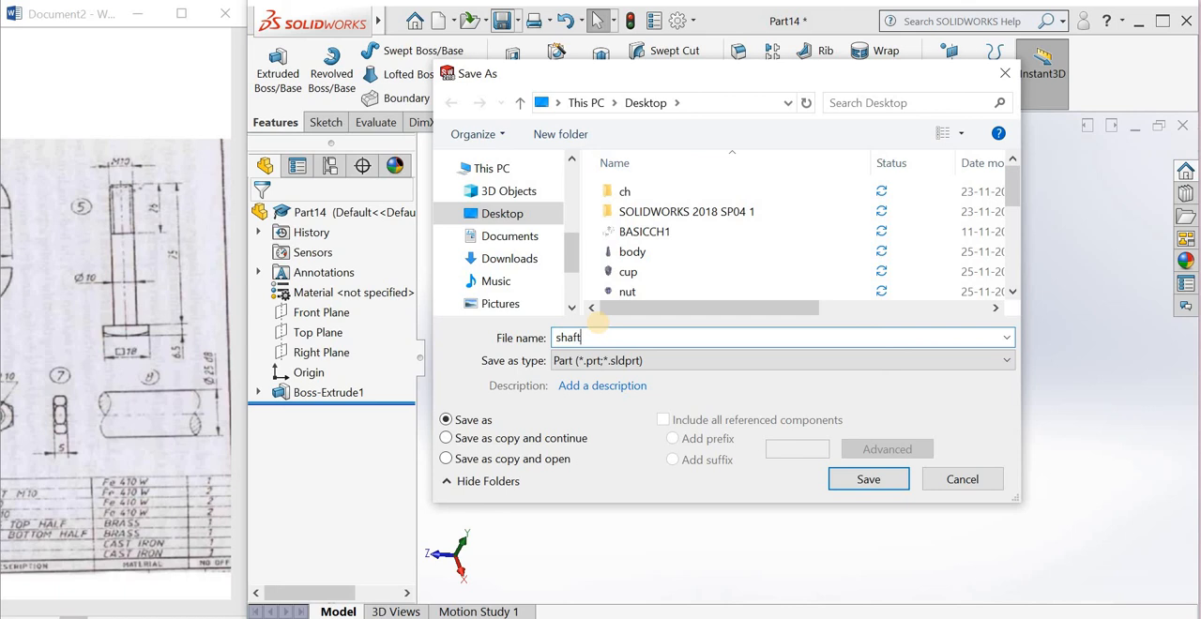
left_click(868, 481)
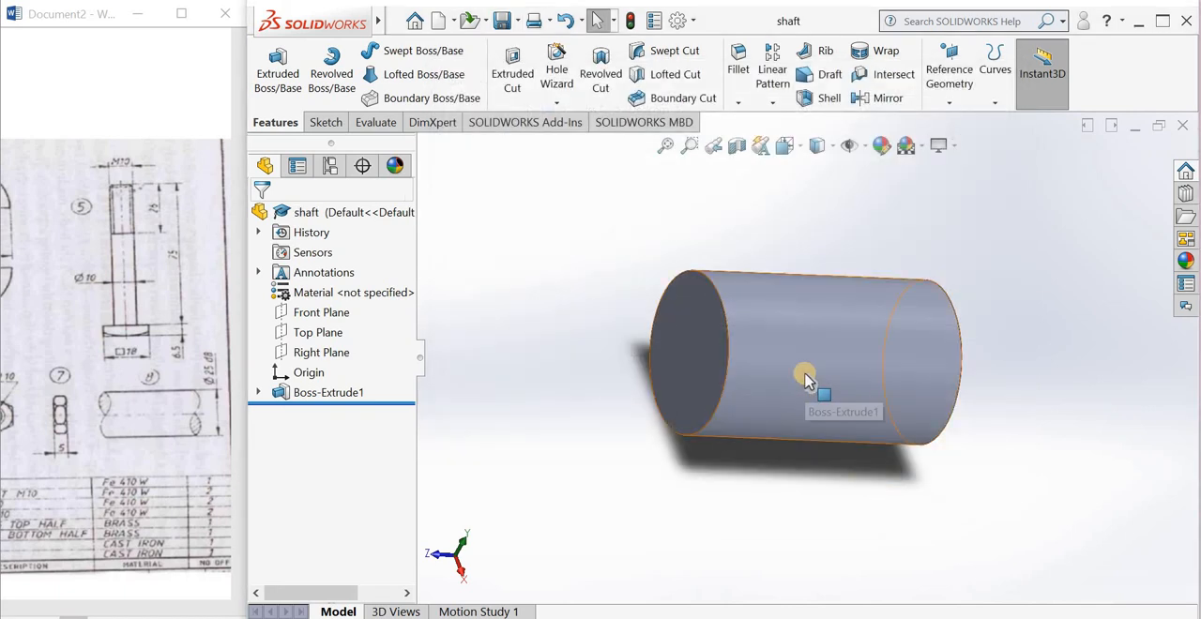